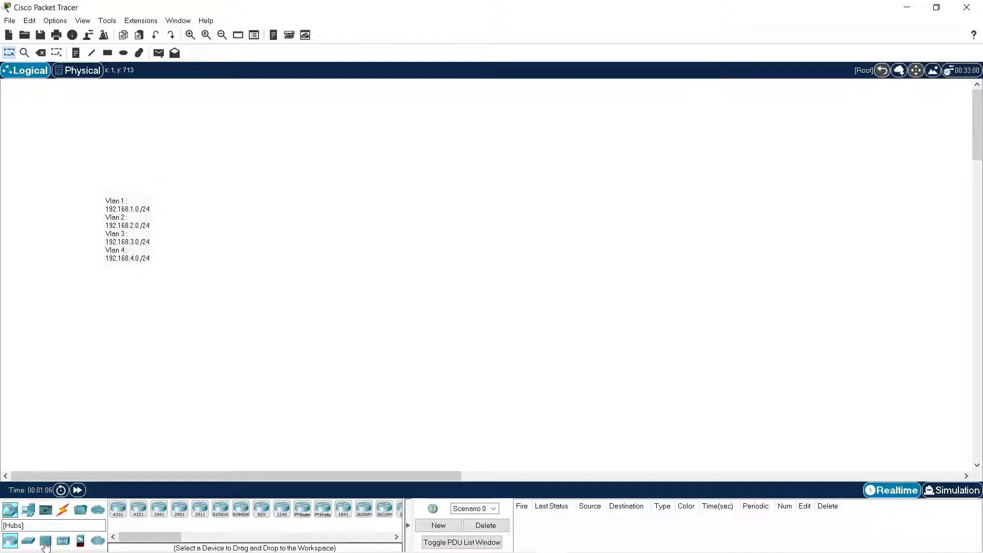
pyautogui.doubleClick(121, 228)
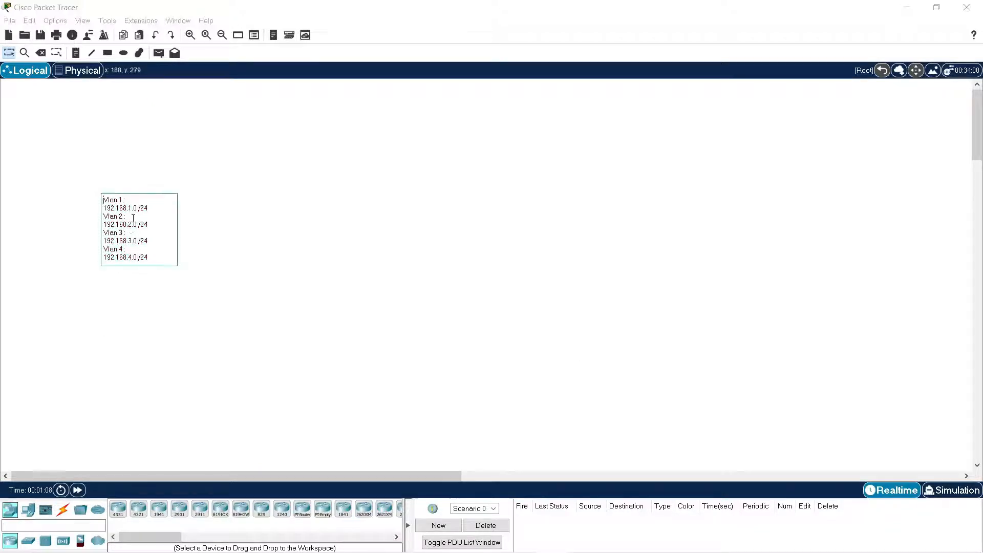
pyautogui.click(126, 277)
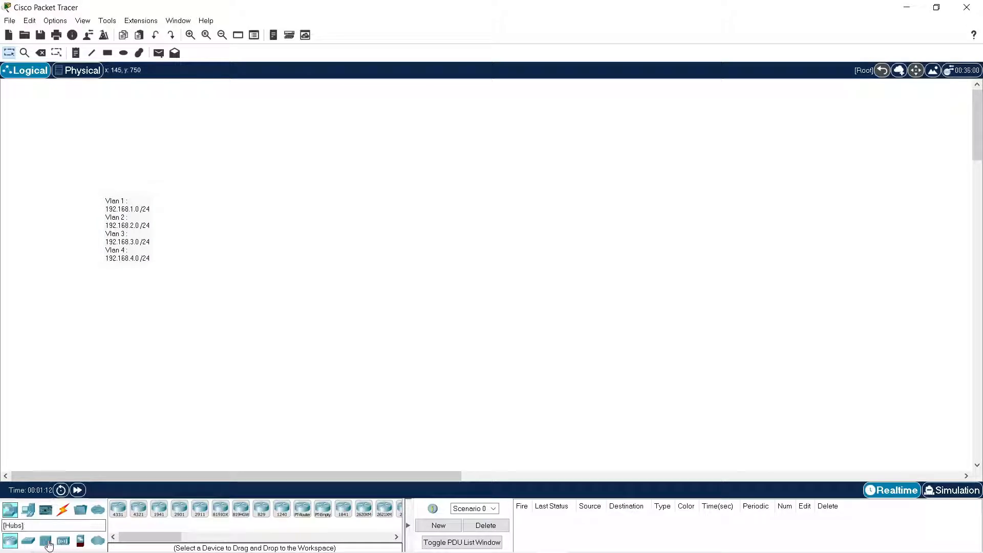
# Place a 3560-24PS multilayer switch beside the VLAN note, name it CORE and nudge it slightly right.
pyautogui.click(28, 540)
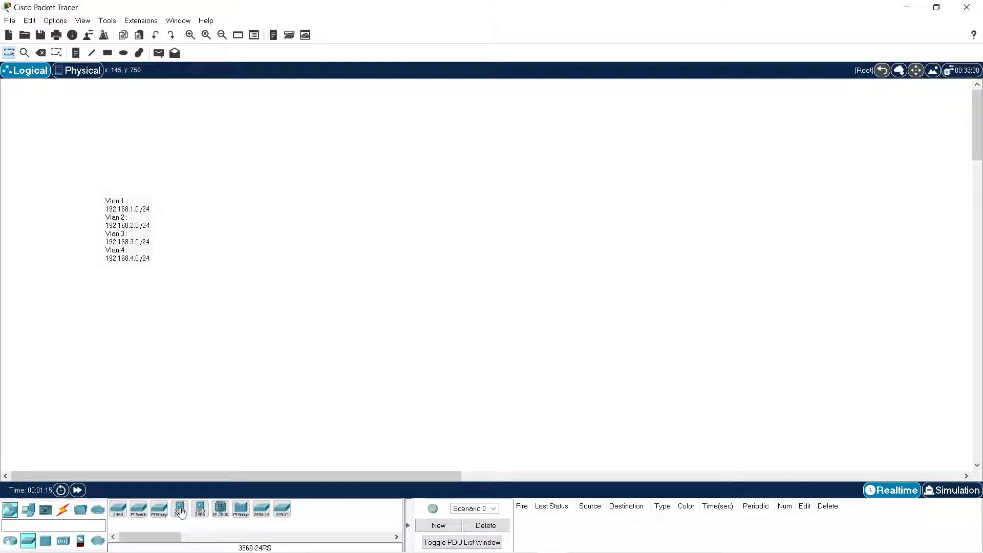
pyautogui.moveTo(180, 512); pyautogui.dragTo(317, 219)
pyautogui.click(317, 234)
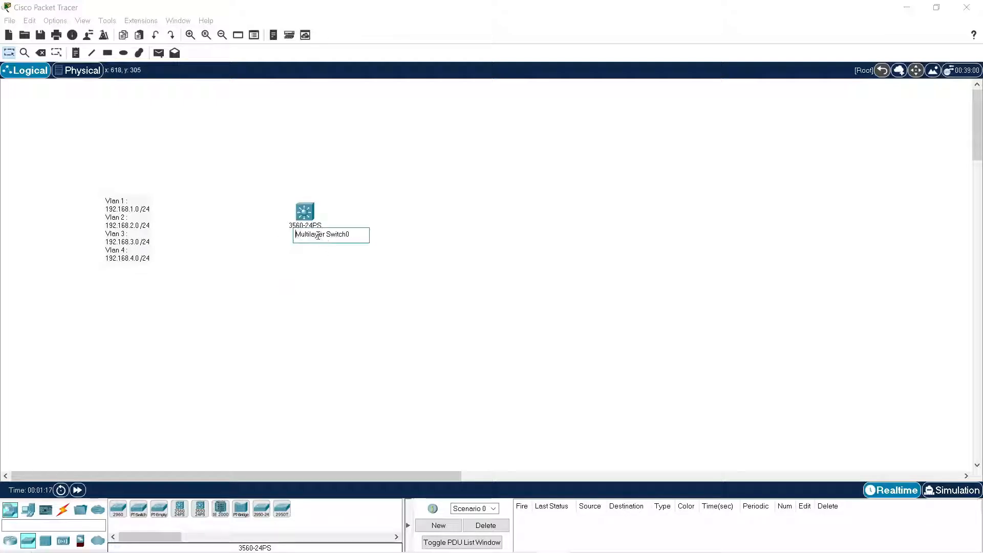
pyautogui.hotkey('ctrl', 'a')
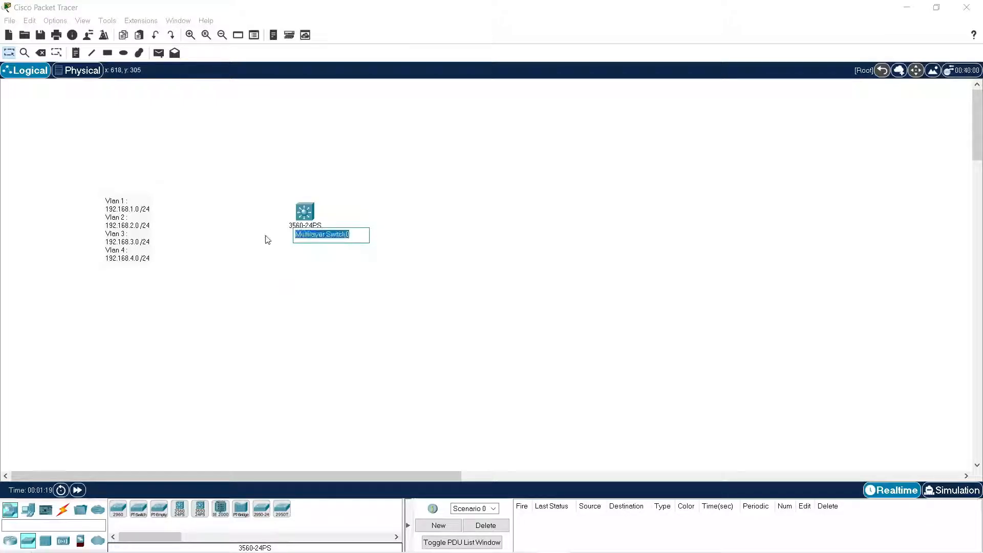
pyautogui.write('CORE')
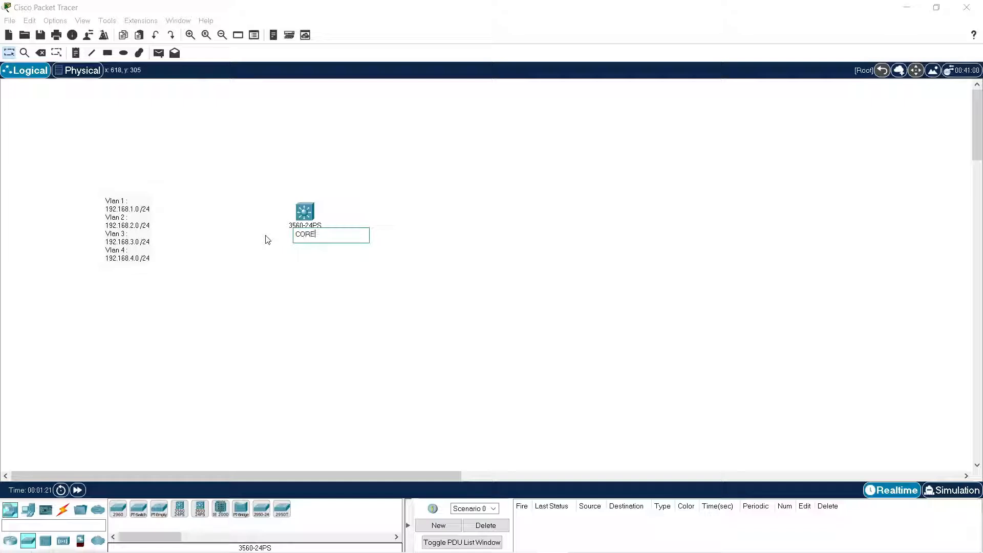
pyautogui.click(326, 283)
pyautogui.moveTo(312, 227); pyautogui.dragTo(319, 233)
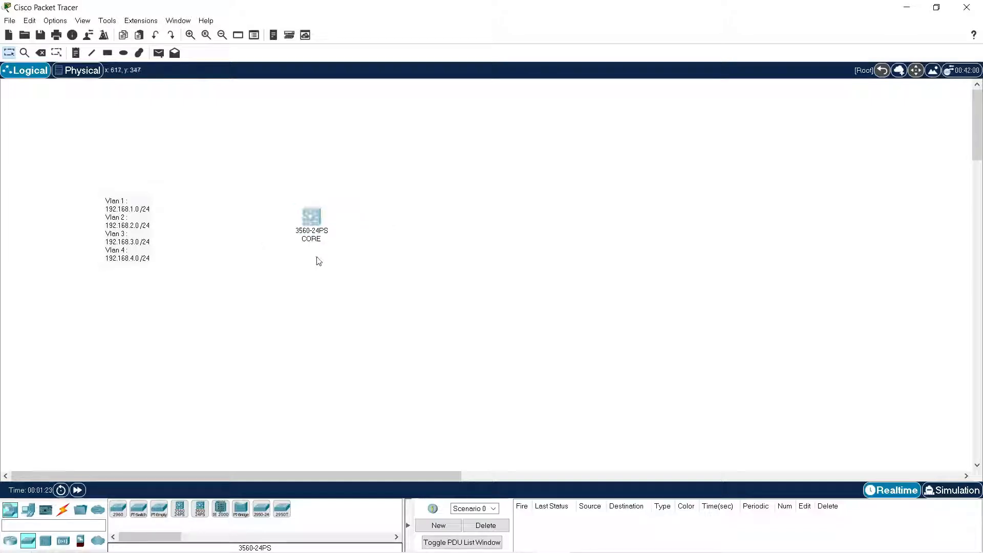
pyautogui.click(277, 298)
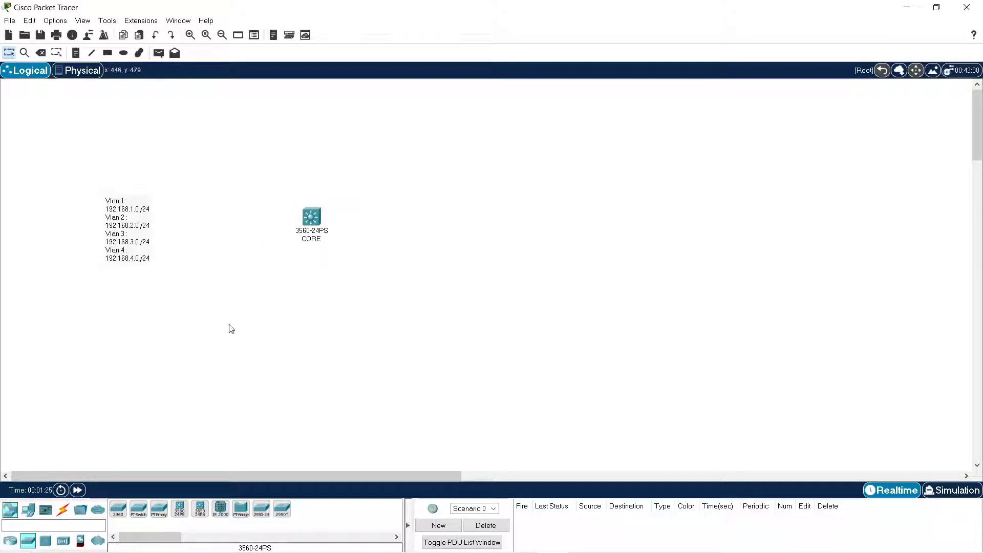
# Add a server above the CORE switch and name it DHCP.
pyautogui.click(10, 540)
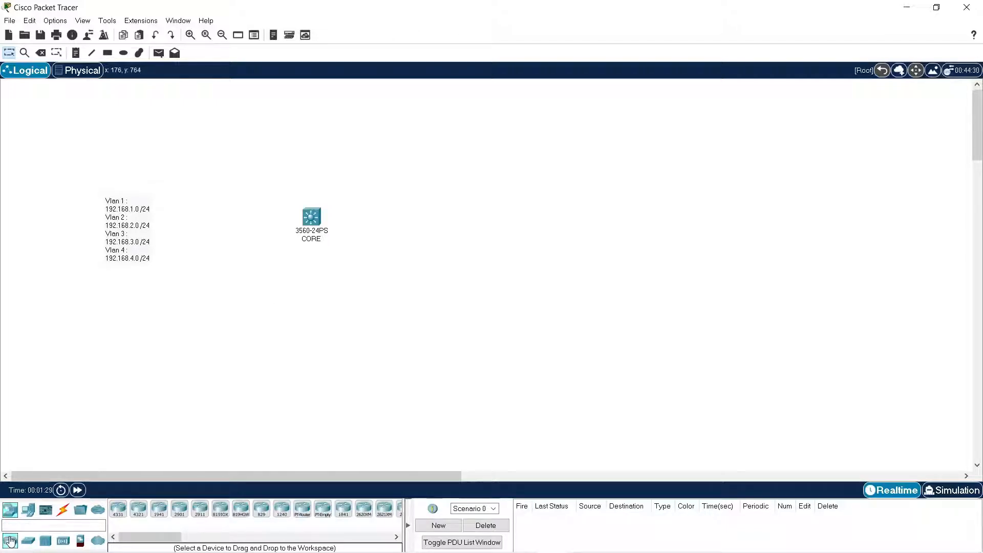
pyautogui.click(29, 512)
pyautogui.moveTo(159, 509); pyautogui.dragTo(284, 146)
pyautogui.click(284, 169)
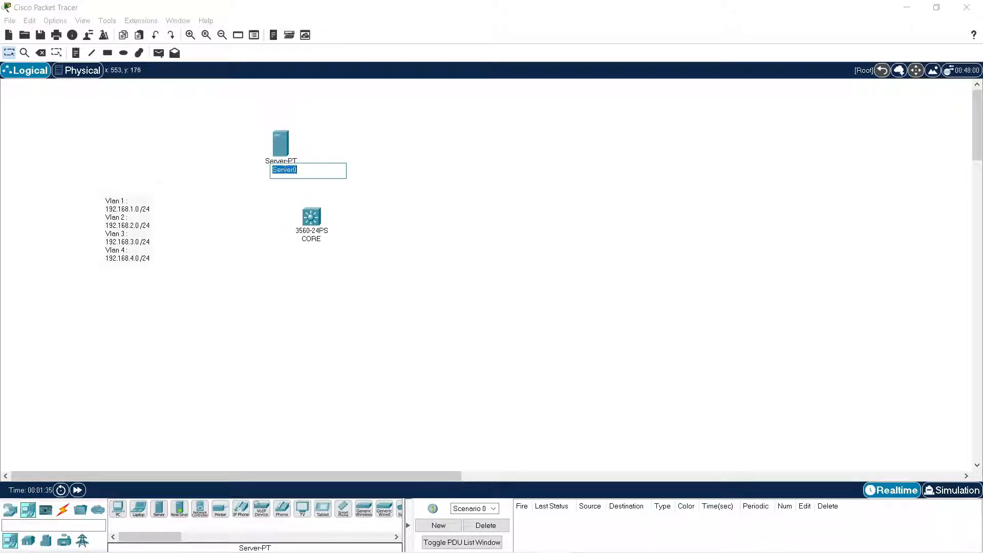
pyautogui.write('DHCP')
pyautogui.press('Return')
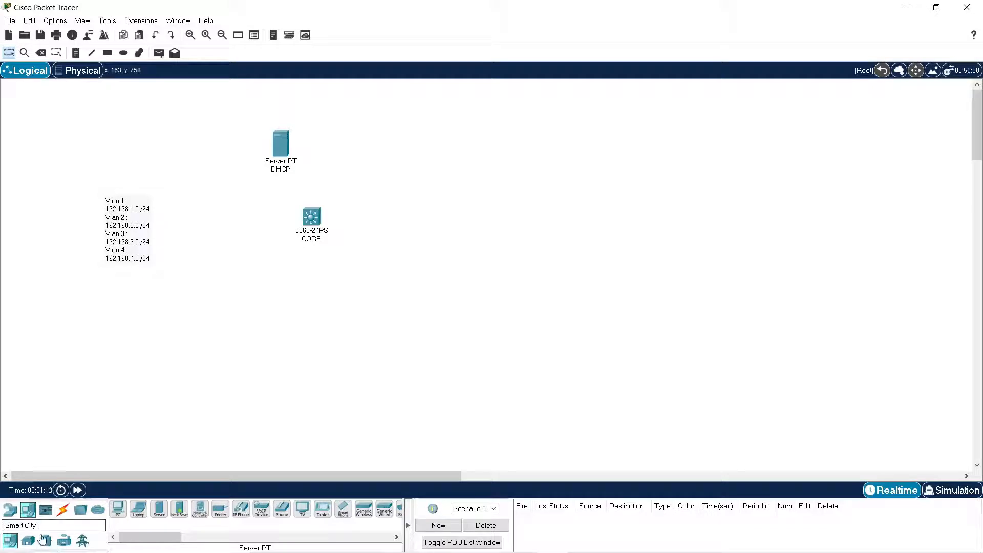
# Add a cable modem between the VLAN note and the CORE switch.
pyautogui.click(10, 509)
pyautogui.click(97, 540)
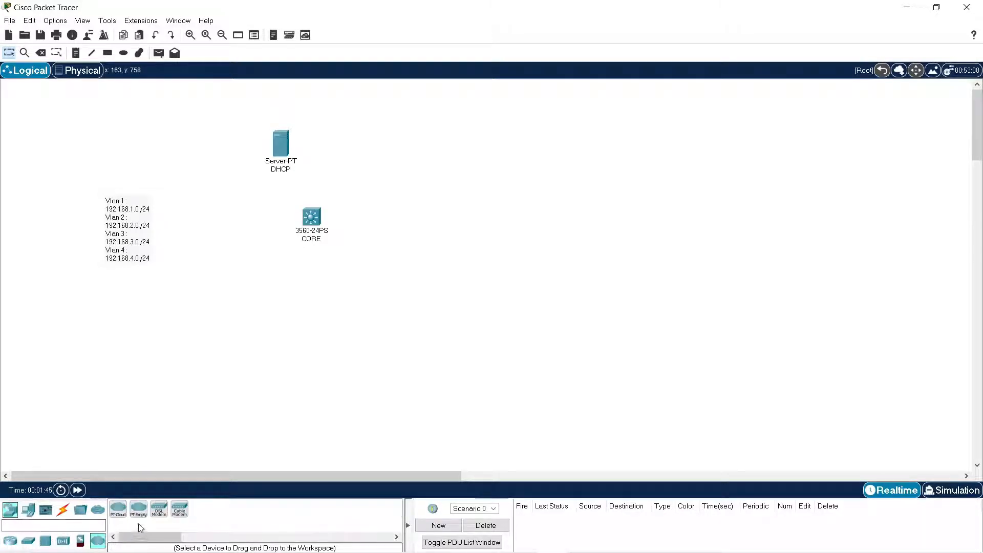
pyautogui.click(179, 509)
pyautogui.click(235, 207)
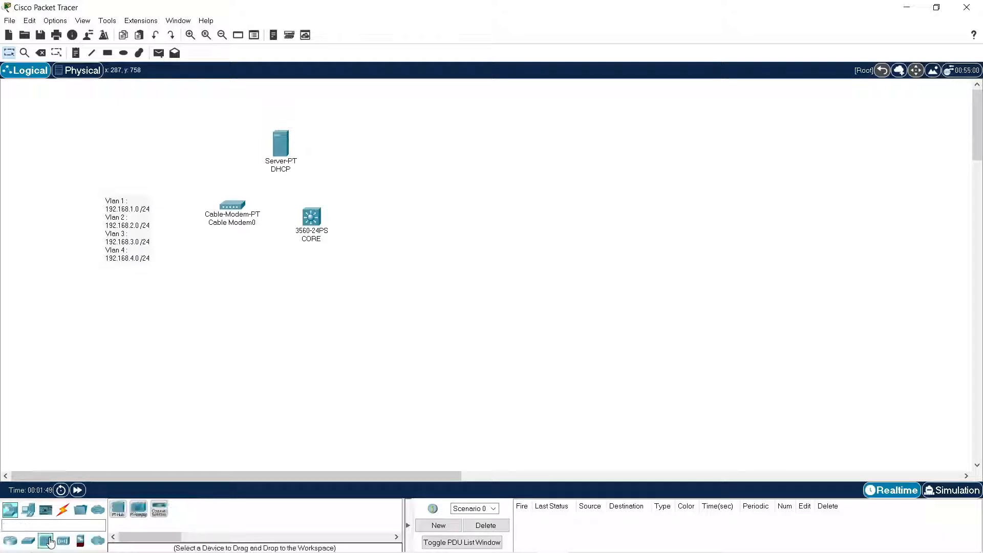
# Add a WLC-3504 wireless LAN controller below the cable modem and a PC beneath the controller.
pyautogui.click(63, 540)
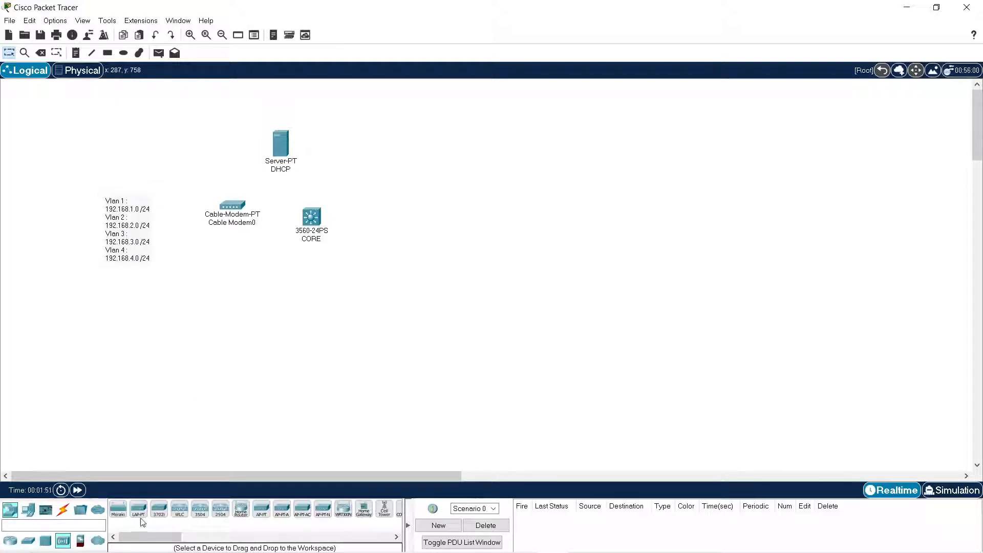
pyautogui.moveTo(202, 517); pyautogui.dragTo(247, 266)
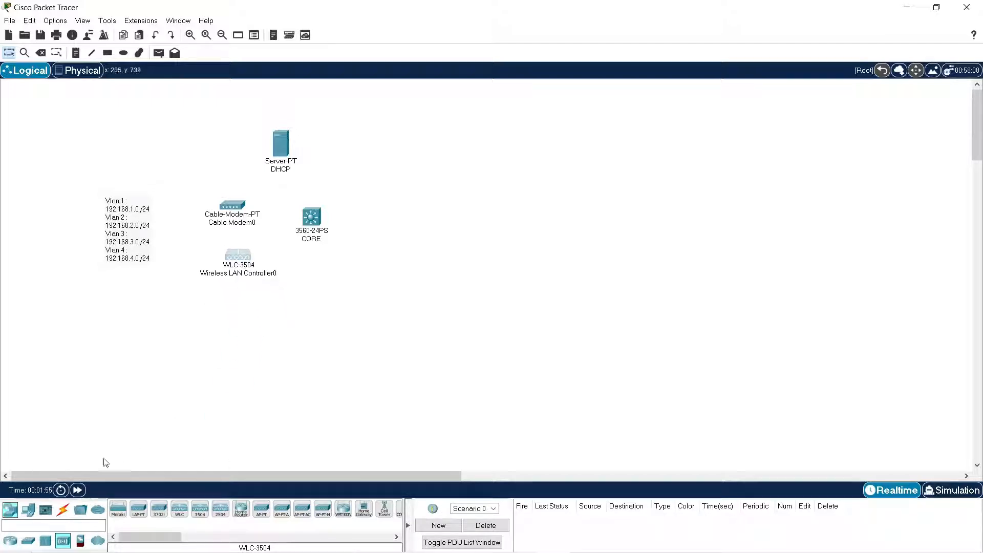
pyautogui.click(28, 509)
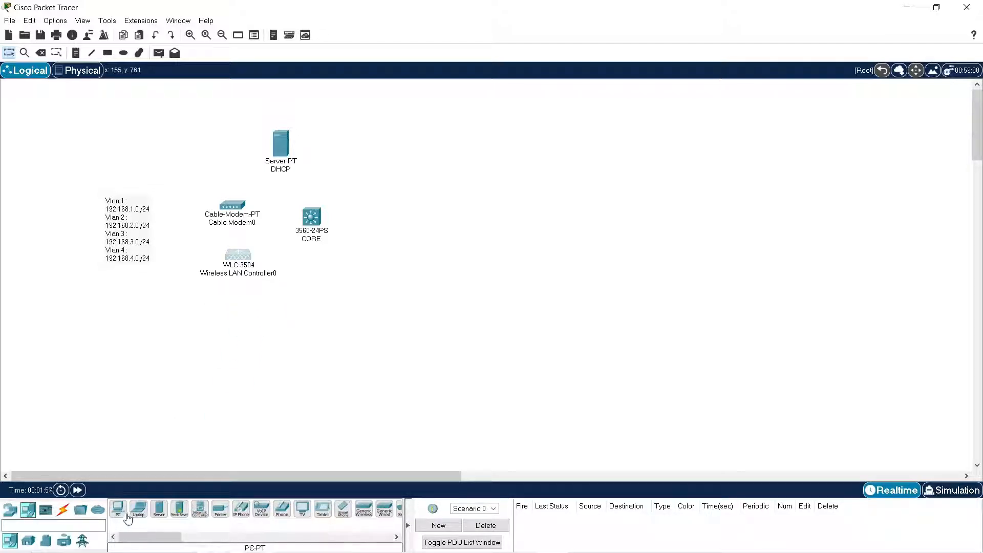
pyautogui.moveTo(119, 510); pyautogui.dragTo(265, 322)
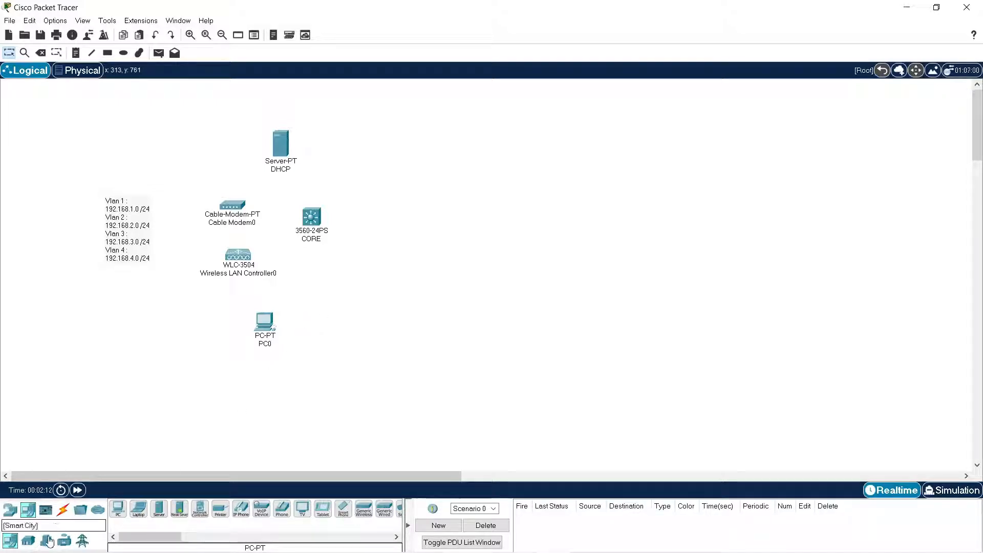
# Place three 2960 switches in a vertical column well to the right of the CORE switch.
pyautogui.click(12, 509)
pyautogui.click(28, 541)
pyautogui.moveTo(118, 508); pyautogui.dragTo(539, 202)
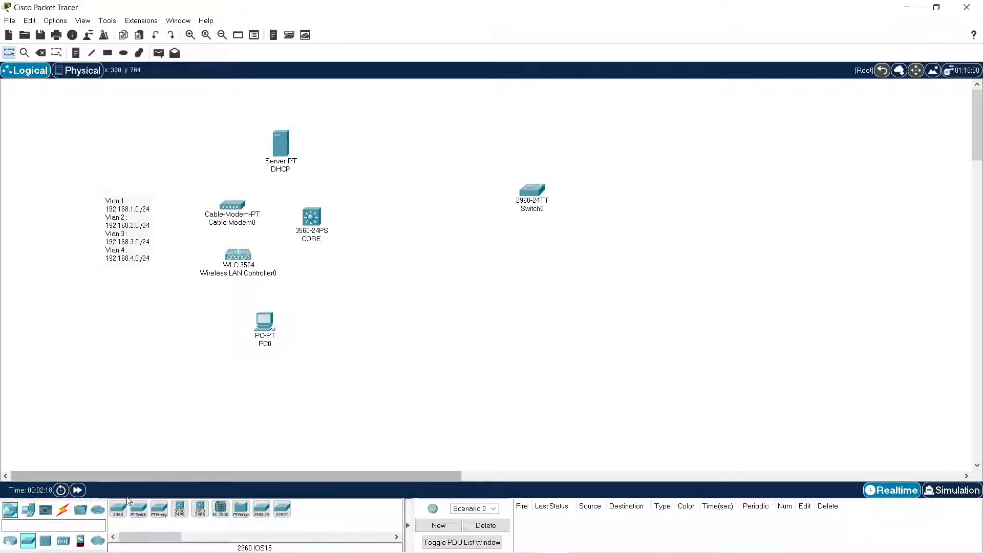
pyautogui.moveTo(118, 508); pyautogui.dragTo(538, 282)
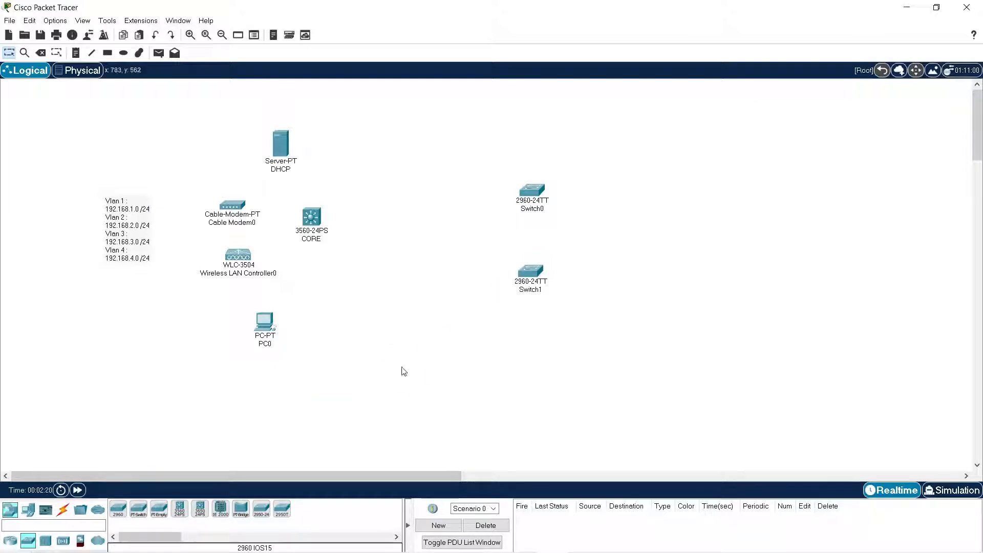
pyautogui.moveTo(118, 508); pyautogui.dragTo(538, 374)
# Rename the three 2960 switches Floor 1, Floor 2 and Floor 3 from top to bottom, and align Floor 1 above Floor 2.
pyautogui.moveTo(531, 199); pyautogui.dragTo(523, 197)
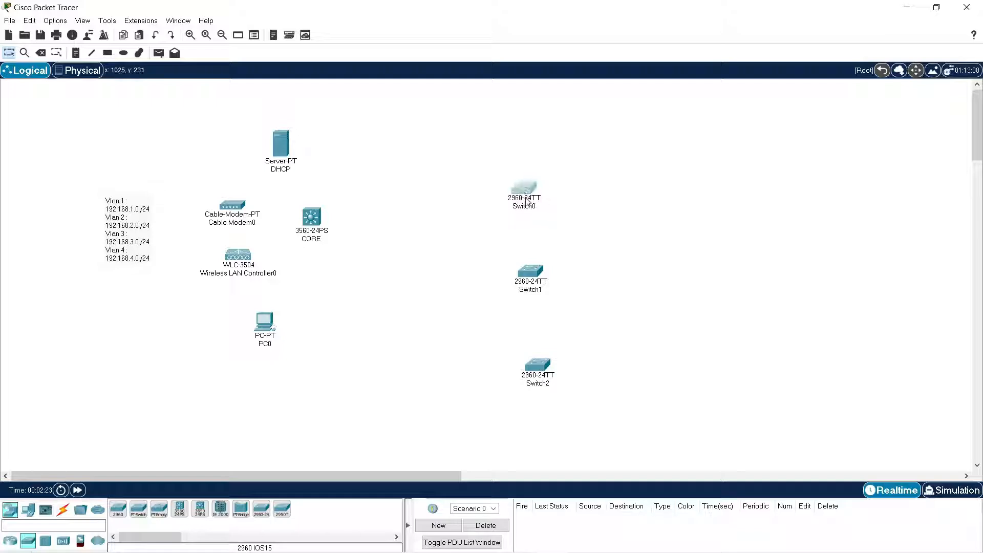
pyautogui.click(533, 206)
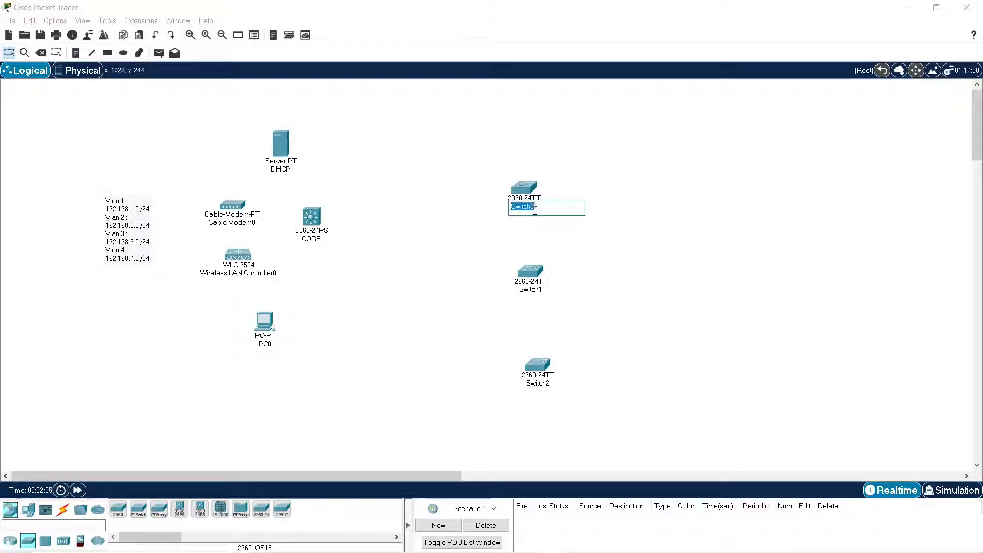
pyautogui.write('Floor 1')
pyautogui.press('Return')
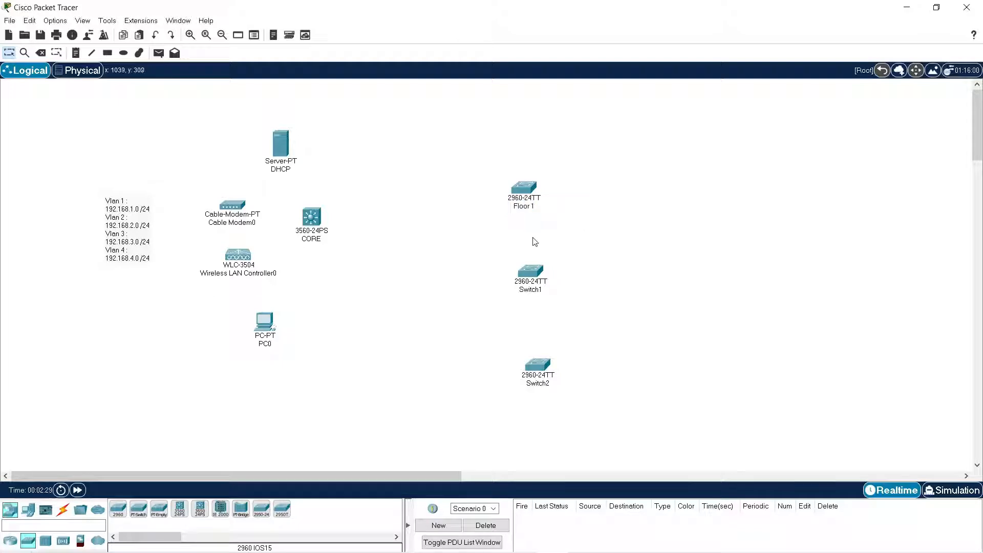
pyautogui.click(539, 292)
pyautogui.doubleClick(539, 296)
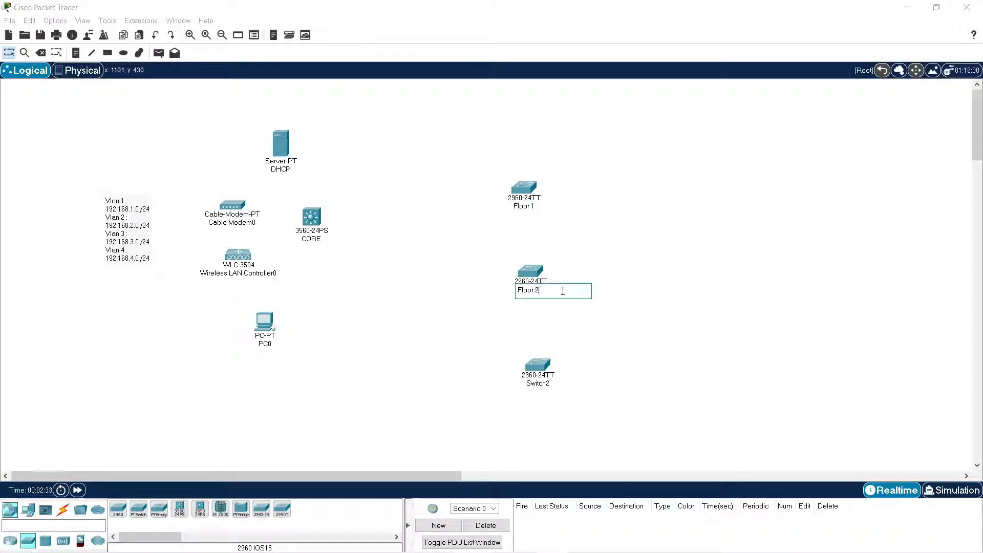
pyautogui.click(542, 390)
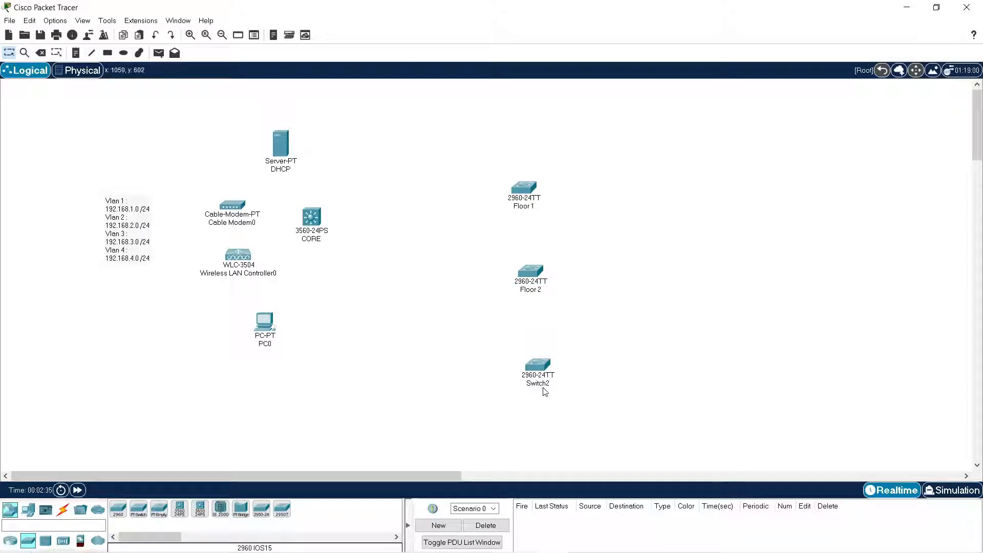
pyautogui.click(545, 384)
pyautogui.hotkey('ctrl', 'a')
pyautogui.write('Floor 1')
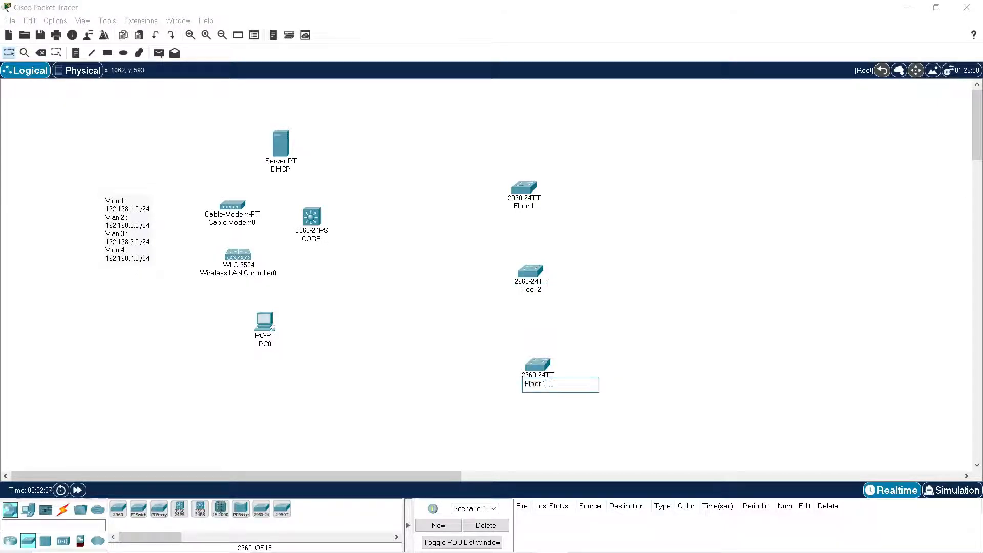
pyautogui.click(603, 309)
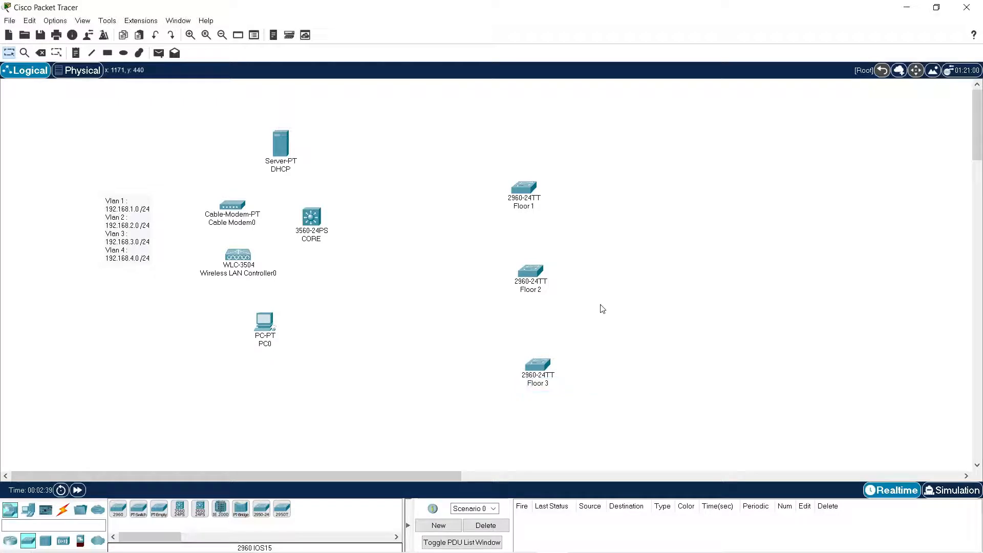
pyautogui.moveTo(524, 189); pyautogui.dragTo(530, 187)
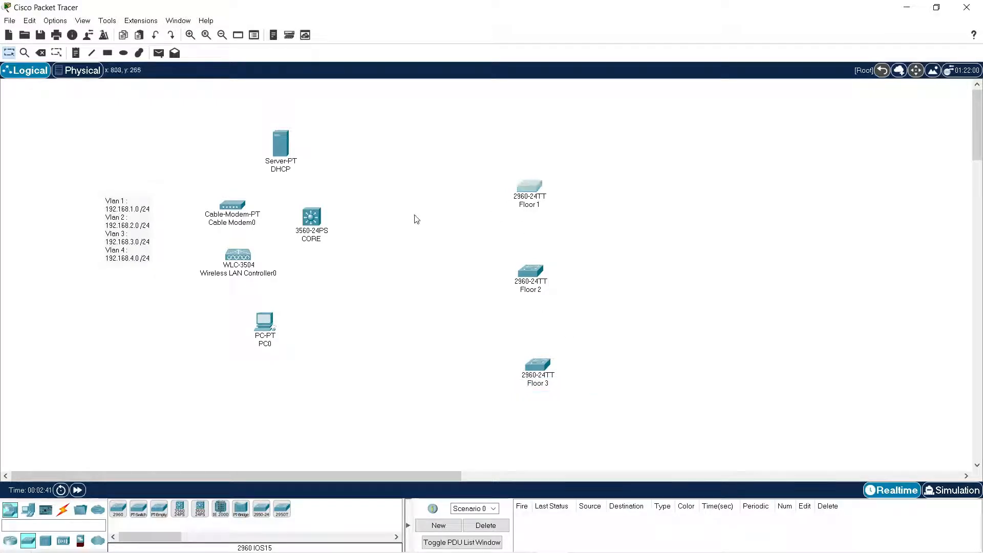
# Shift the CORE switch slightly right and link it to the cable modem with a copper cross-over cable.
pyautogui.moveTo(317, 232); pyautogui.dragTo(335, 237)
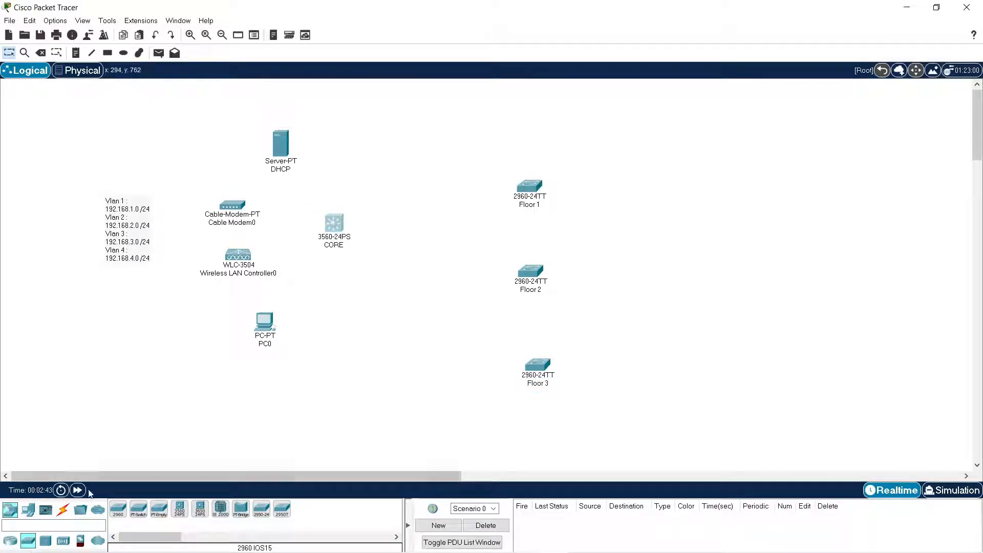
pyautogui.click(63, 509)
pyautogui.click(179, 515)
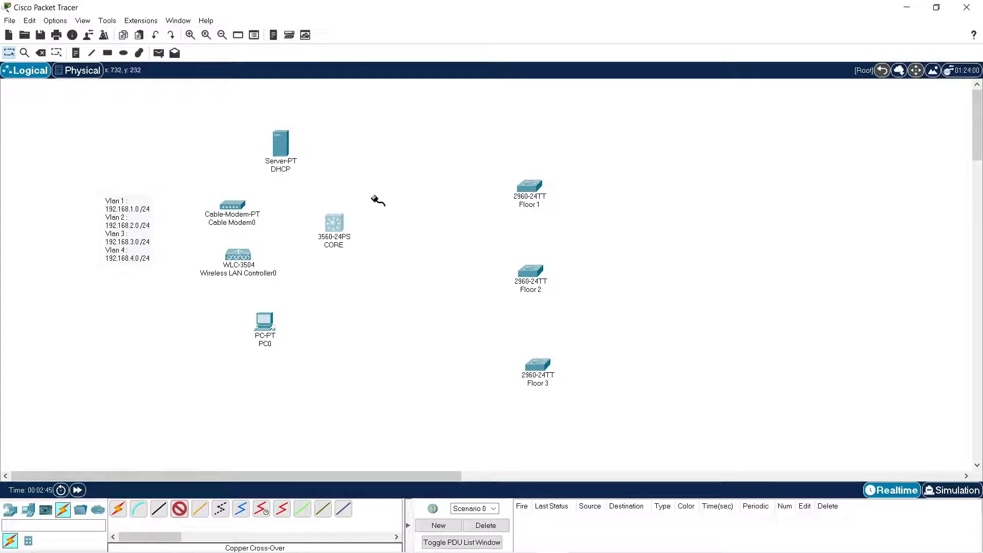
pyautogui.click(334, 223)
pyautogui.click(373, 32)
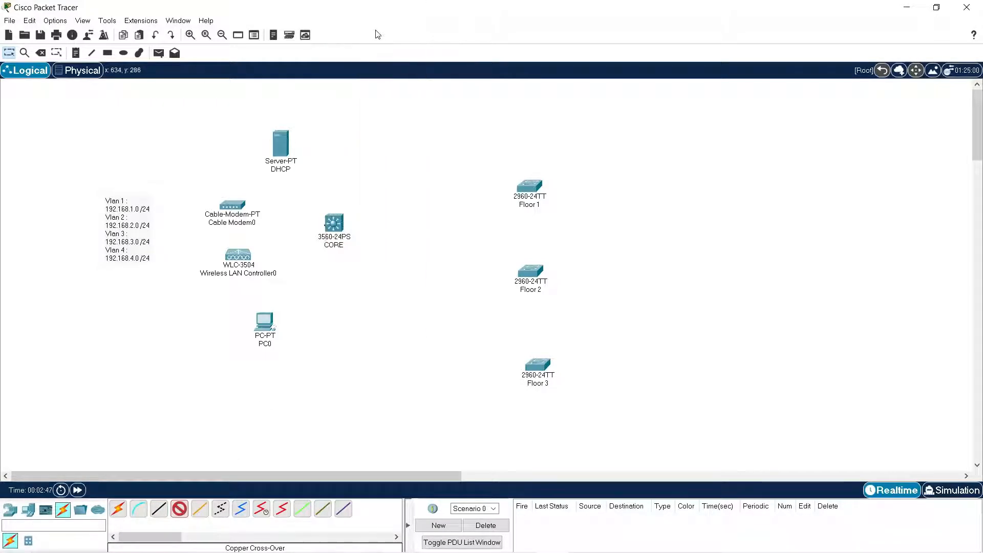
pyautogui.click(233, 204)
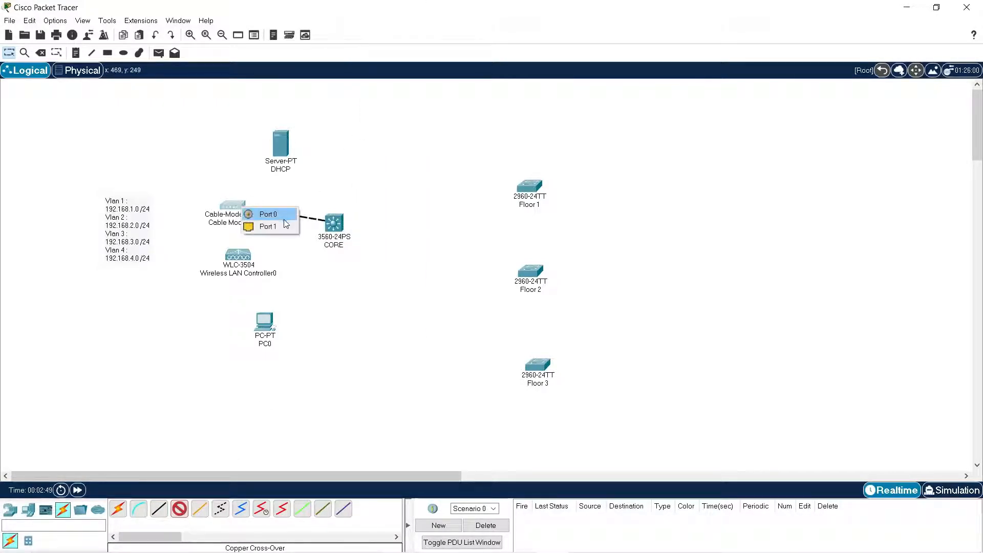
pyautogui.click(283, 218)
# Connect the CORE switch to a GigabitEthernet port of the wireless LAN controller with a copper cross-over cable.
pyautogui.click(175, 515)
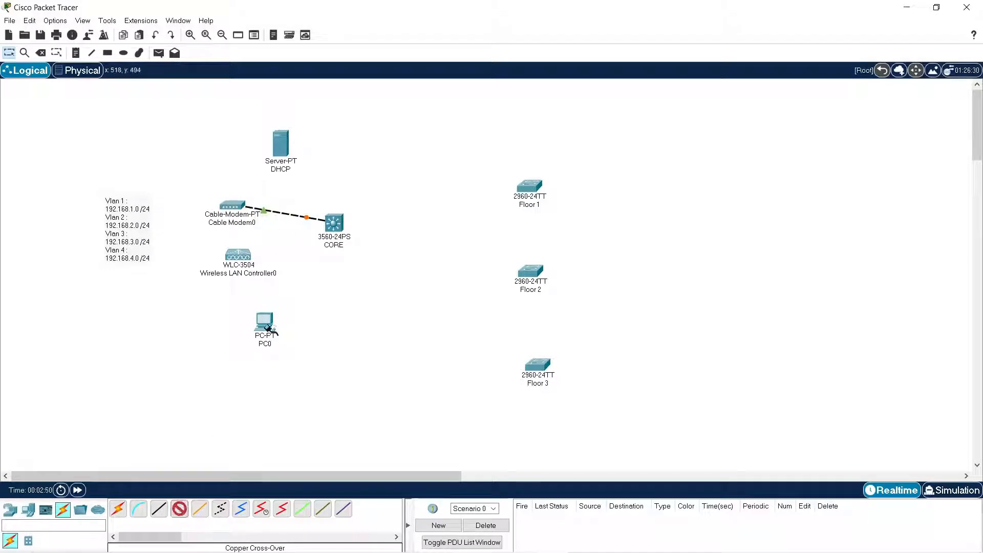
pyautogui.click(332, 221)
pyautogui.click(354, 240)
pyautogui.click(245, 255)
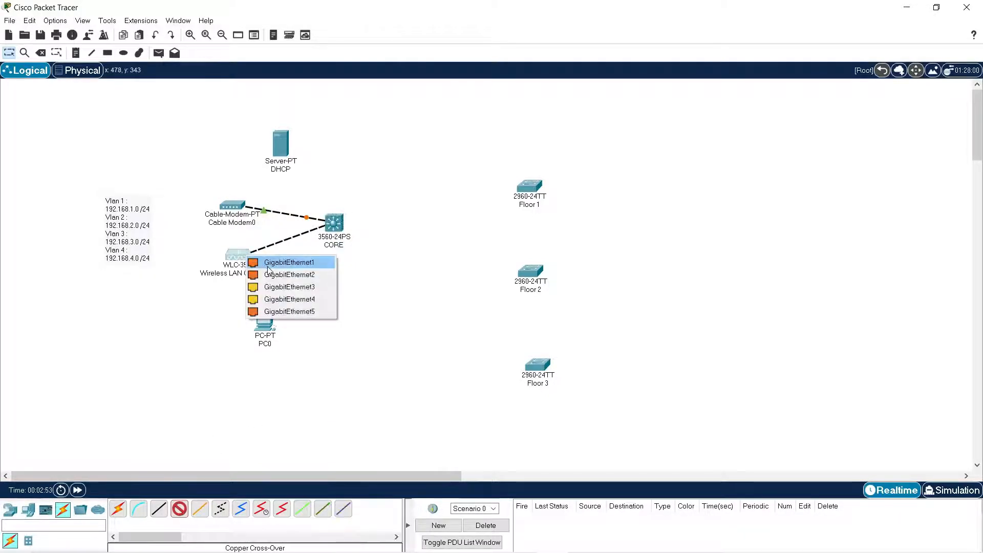
pyautogui.click(271, 275)
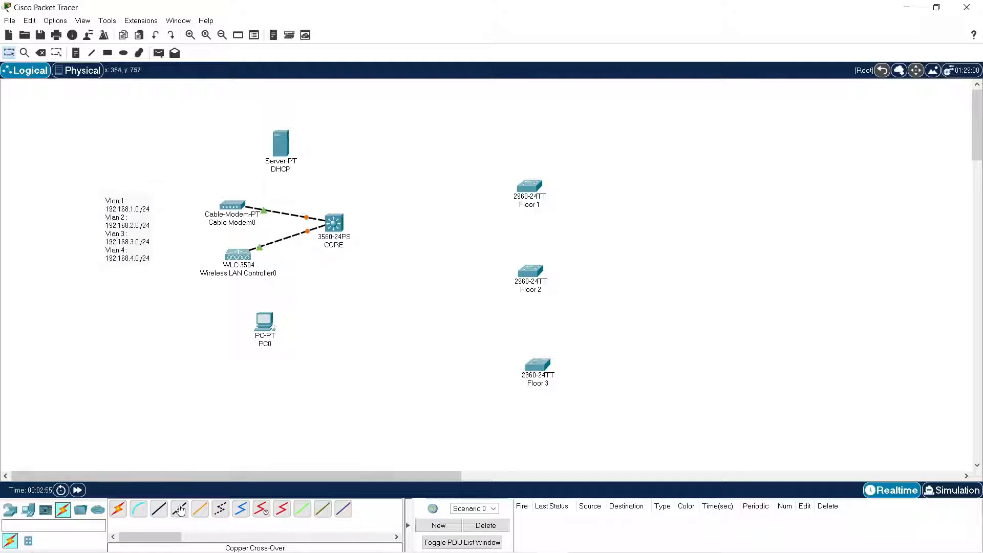
# Connect the CORE switch to the DHCP server with a copper cross-over cable.
pyautogui.click(181, 510)
pyautogui.click(332, 224)
pyautogui.click(361, 246)
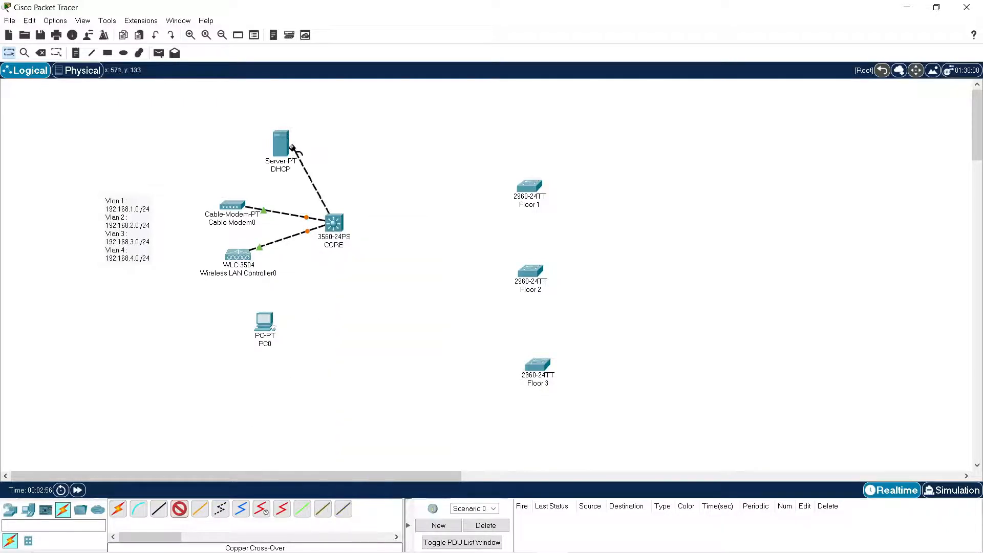
pyautogui.click(292, 149)
pyautogui.click(321, 154)
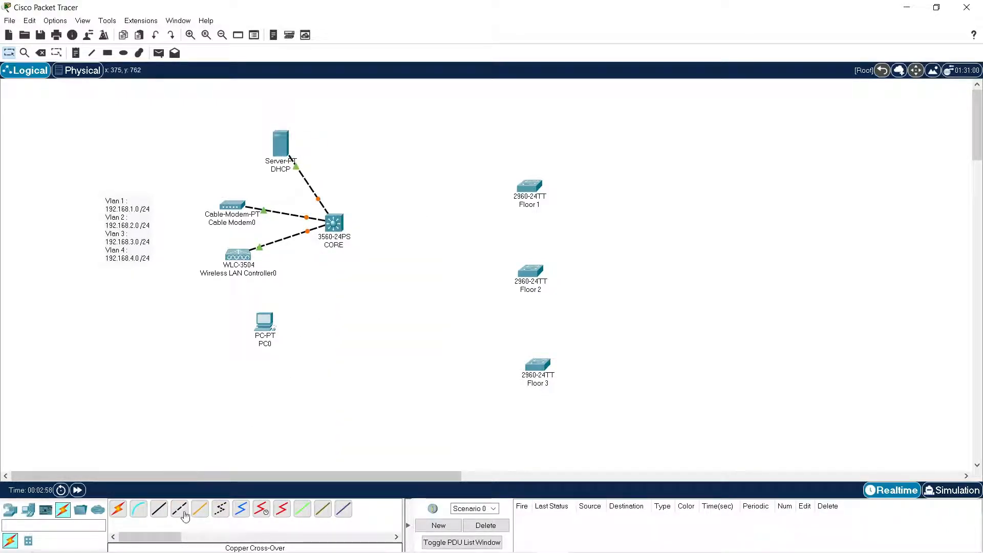
# Connect the CORE switch to PC0 with a copper straight-through cable.
pyautogui.click(158, 509)
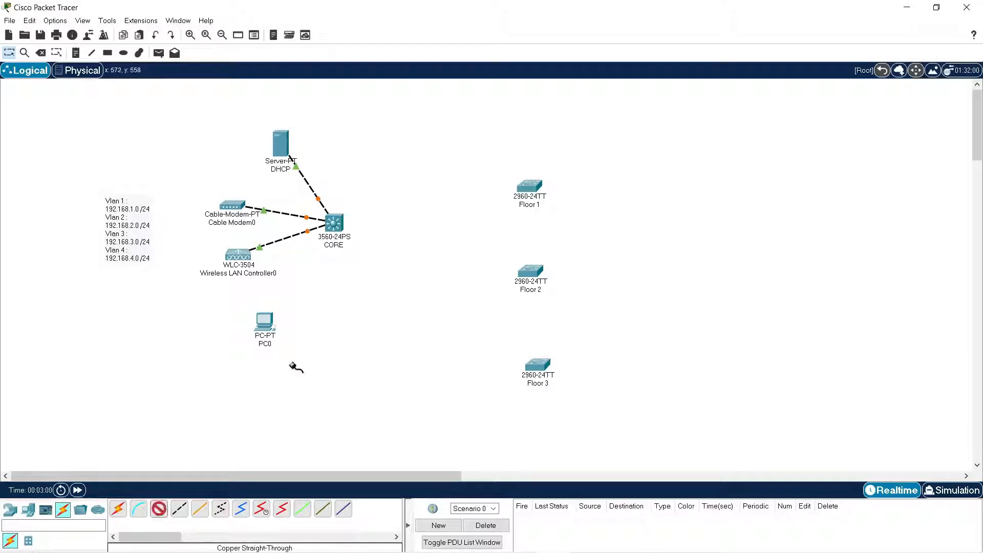
pyautogui.click(339, 233)
pyautogui.click(394, 261)
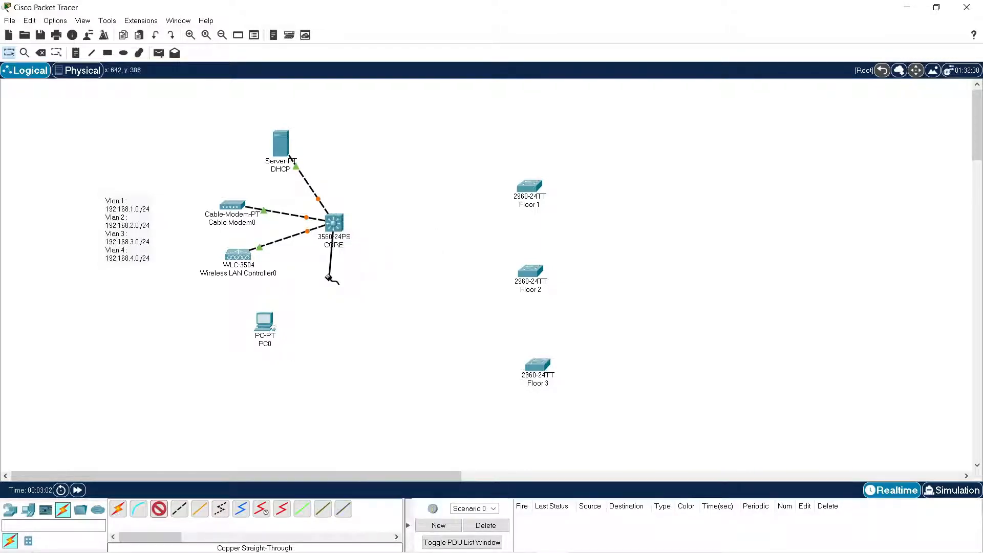
pyautogui.click(266, 327)
pyautogui.click(303, 368)
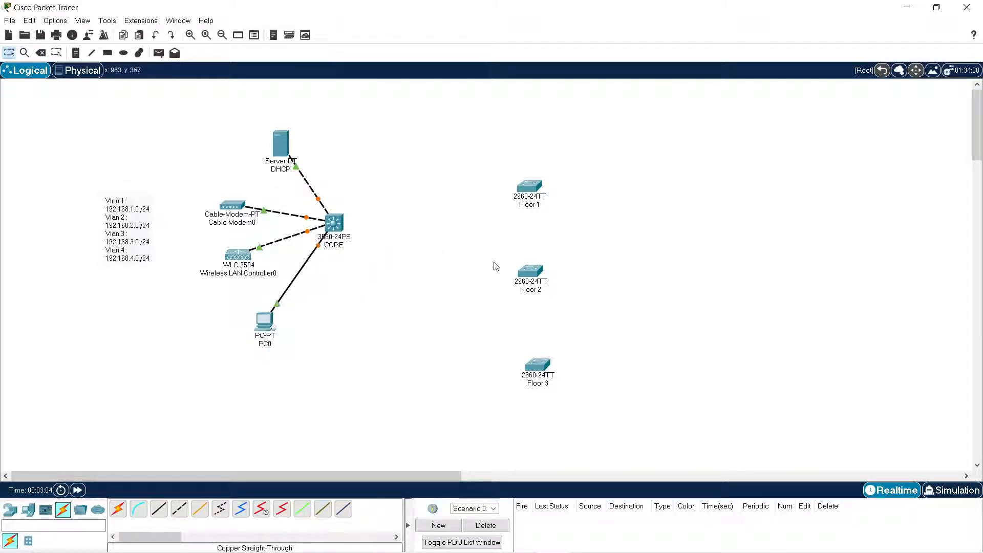
# Delete the cross-over cable between the DHCP server and the CORE switch.
pyautogui.press('Delete')
pyautogui.click(302, 177)
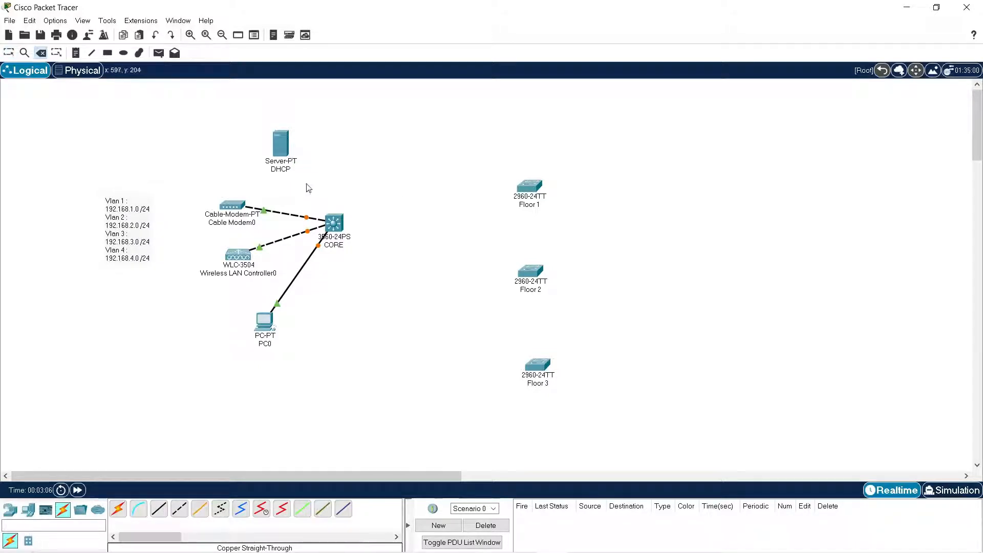
pyautogui.press('Escape')
# Connect the DHCP server to FastEthernet0/3 on the CORE switch with a copper straight-through cable.
pyautogui.click(158, 508)
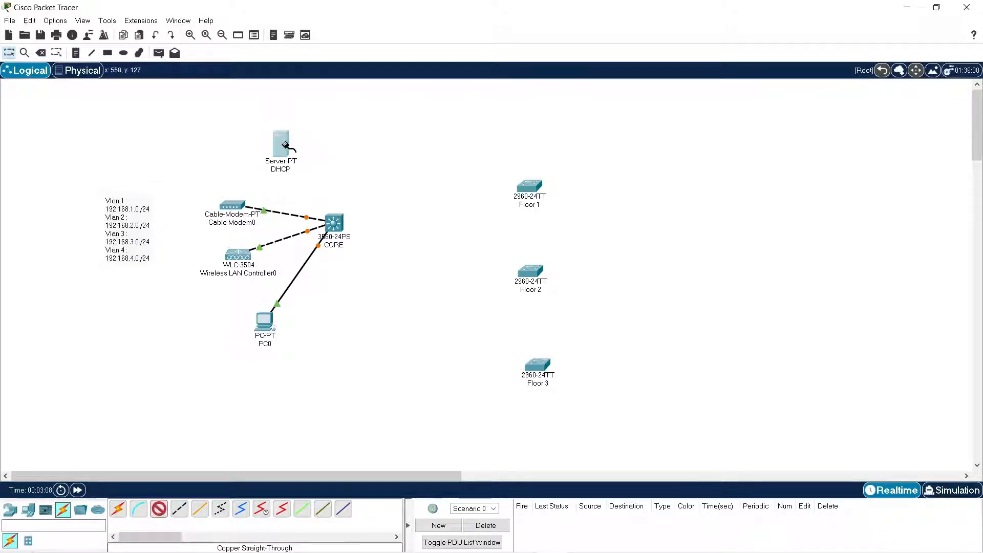
pyautogui.click(286, 146)
pyautogui.click(318, 150)
pyautogui.click(333, 223)
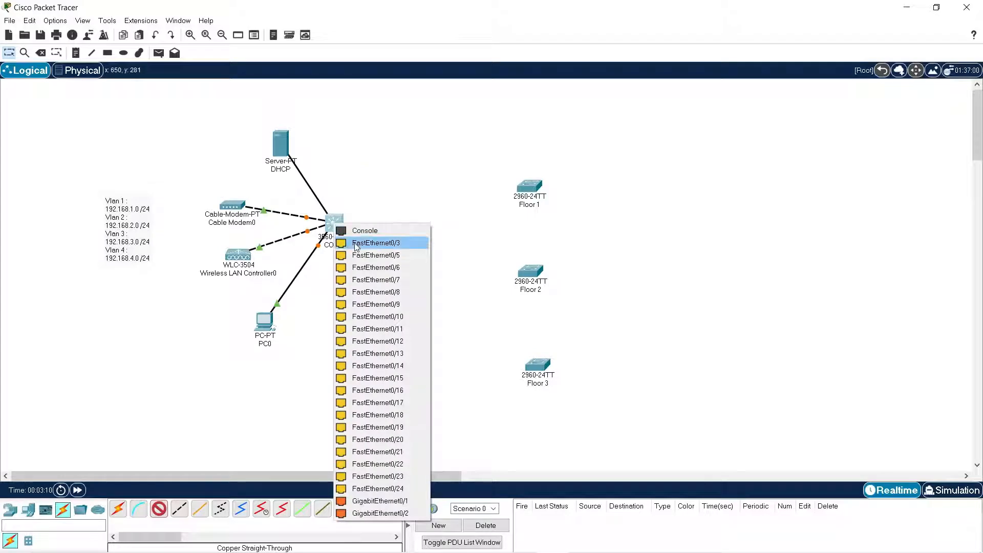
pyautogui.click(357, 244)
# Link FastEthernet0/5 on the CORE switch to the Floor 1 switch with a copper cross-over cable.
pyautogui.click(333, 229)
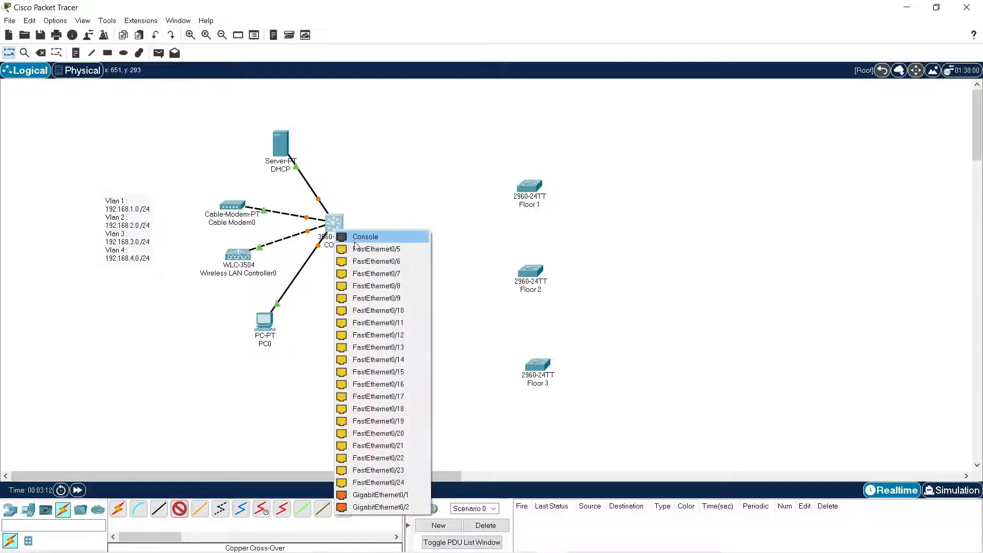
pyautogui.click(359, 256)
pyautogui.click(530, 188)
pyautogui.click(564, 204)
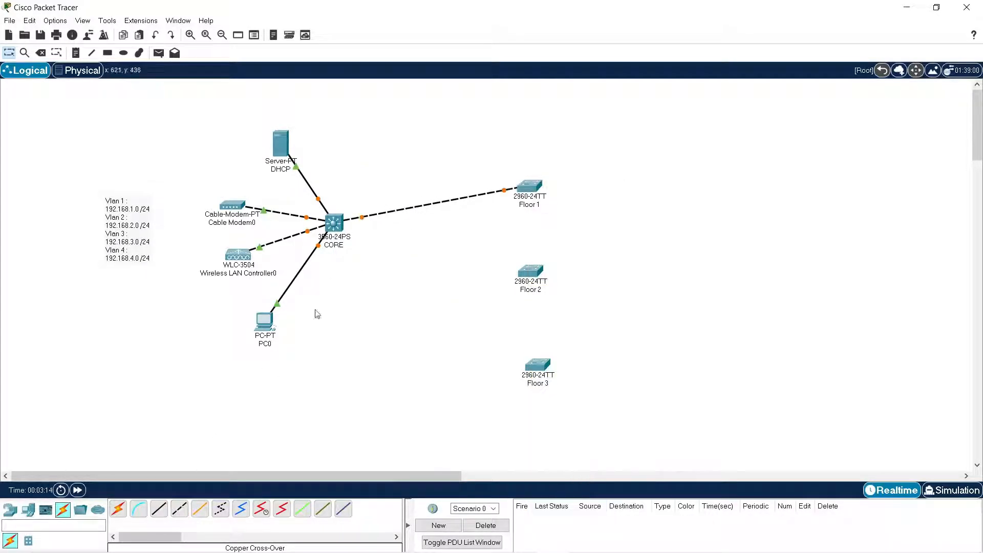
# Link FastEthernet0/6 on the CORE switch to FastEthernet0/1 on the Floor 2 switch with a copper cross-over cable.
pyautogui.click(179, 509)
pyautogui.click(333, 224)
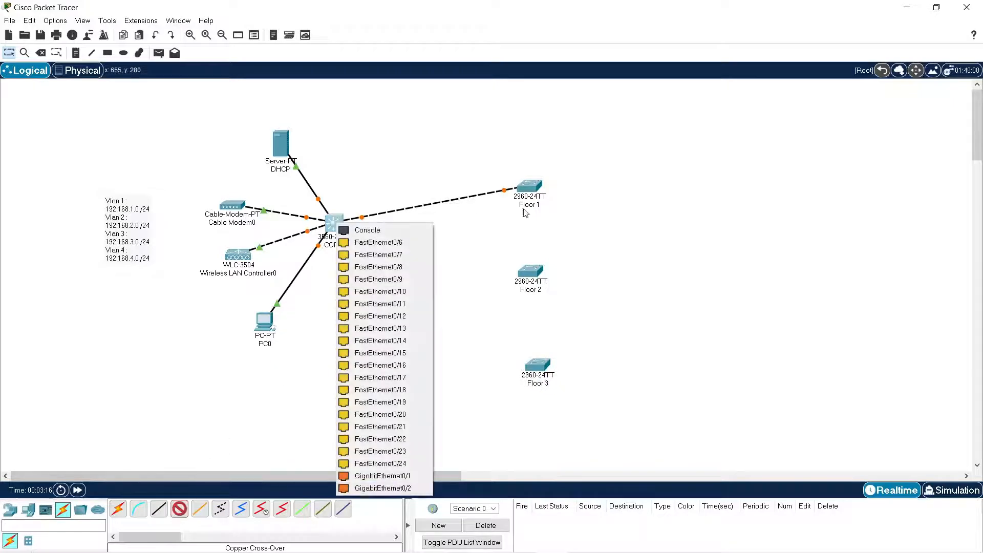
pyautogui.click(424, 248)
pyautogui.click(523, 266)
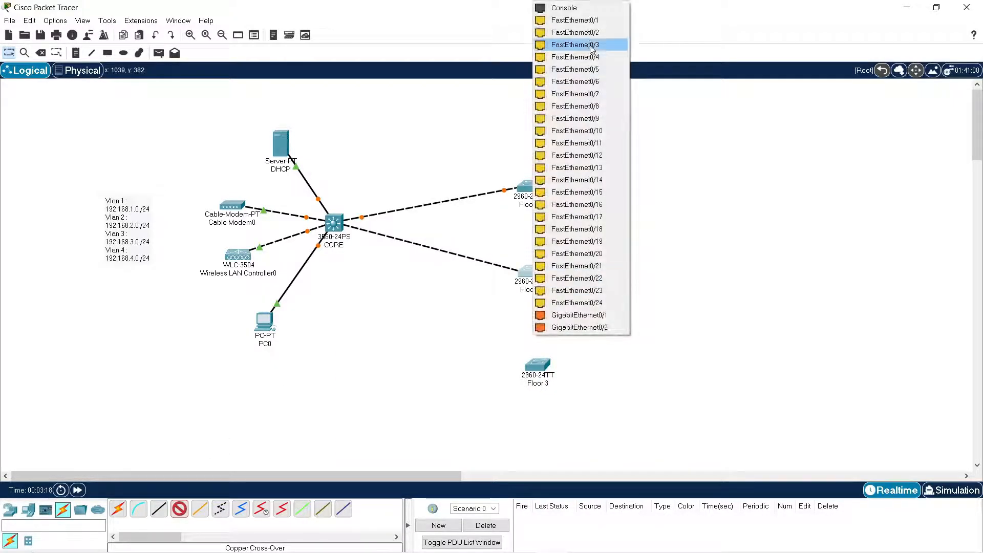
pyautogui.click(573, 19)
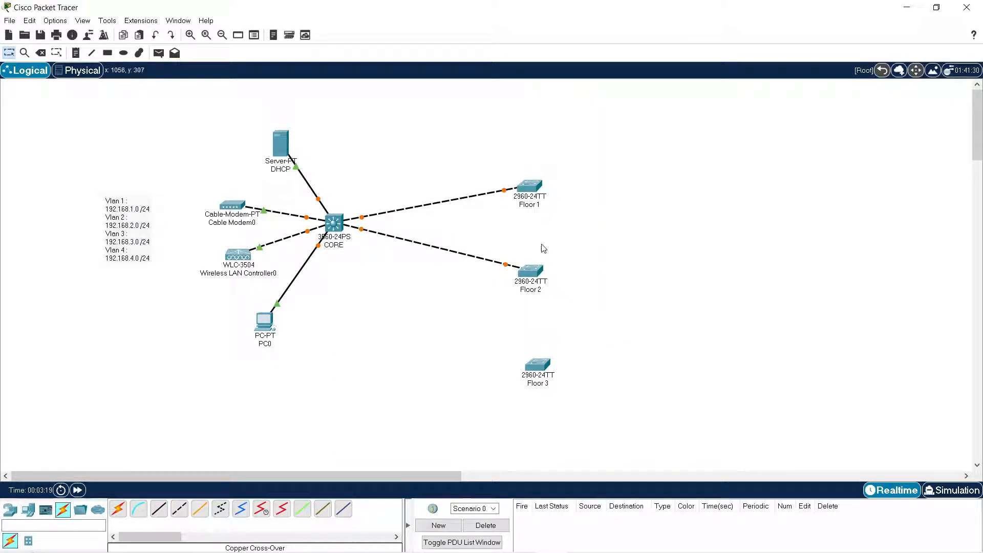
# Link FastEthernet0/7 on the CORE switch to FastEthernet0/1 on the Floor 3 switch with a copper cross-over cable.
pyautogui.click(179, 508)
pyautogui.click(339, 227)
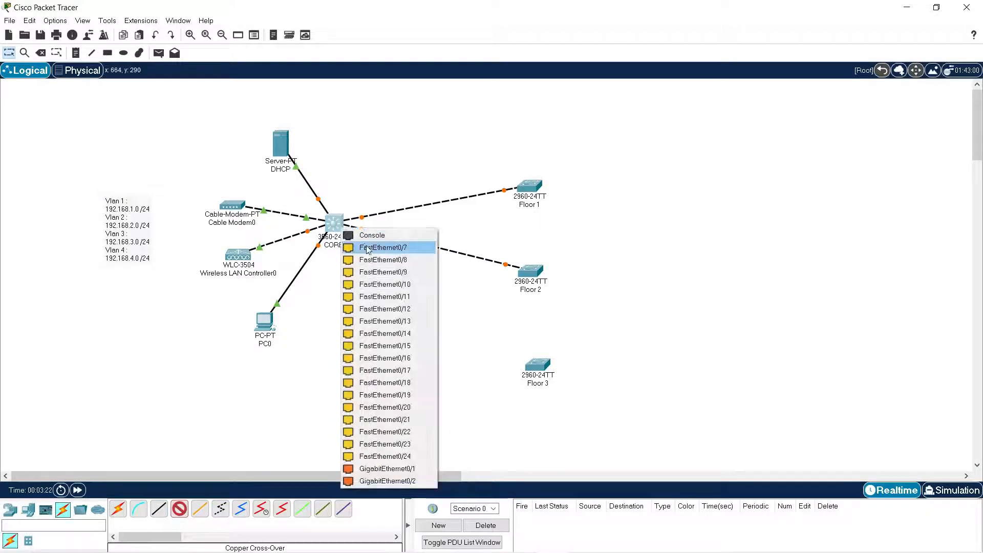
pyautogui.click(376, 248)
pyautogui.click(537, 363)
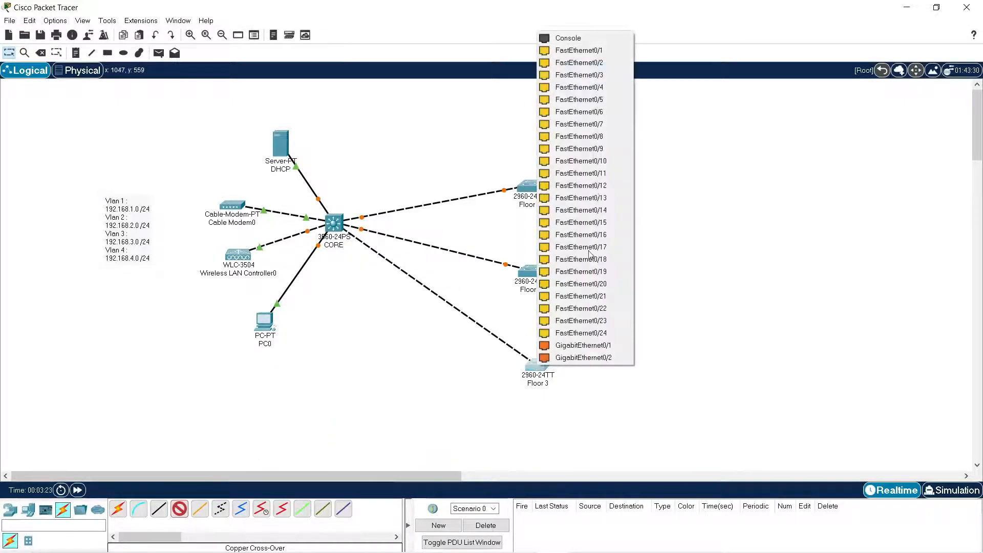
pyautogui.click(594, 52)
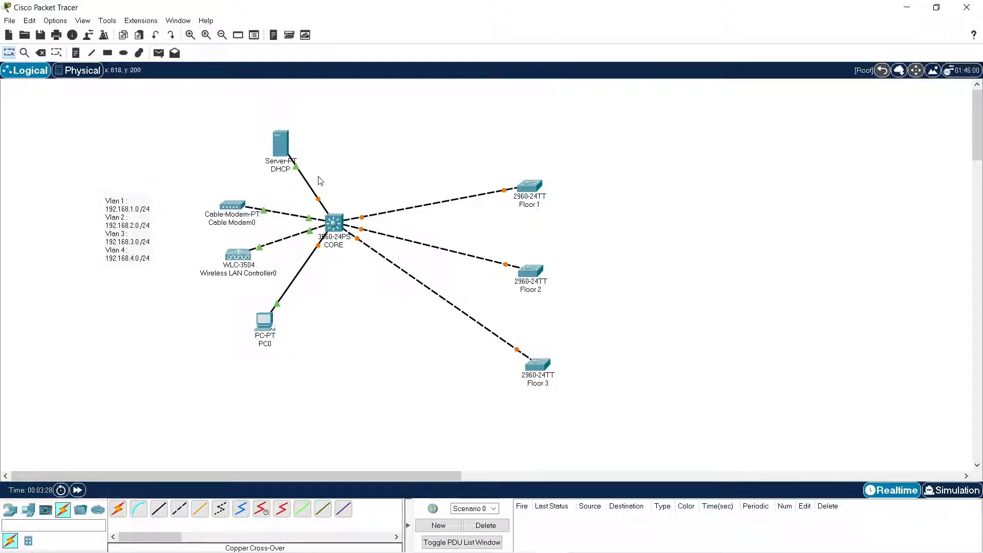
# Nudge the DHCP server upward and give its FastEthernet0 interface the static address 192.168.1.2 with mask 255.255.255.0.
pyautogui.moveTo(284, 153); pyautogui.dragTo(284, 142)
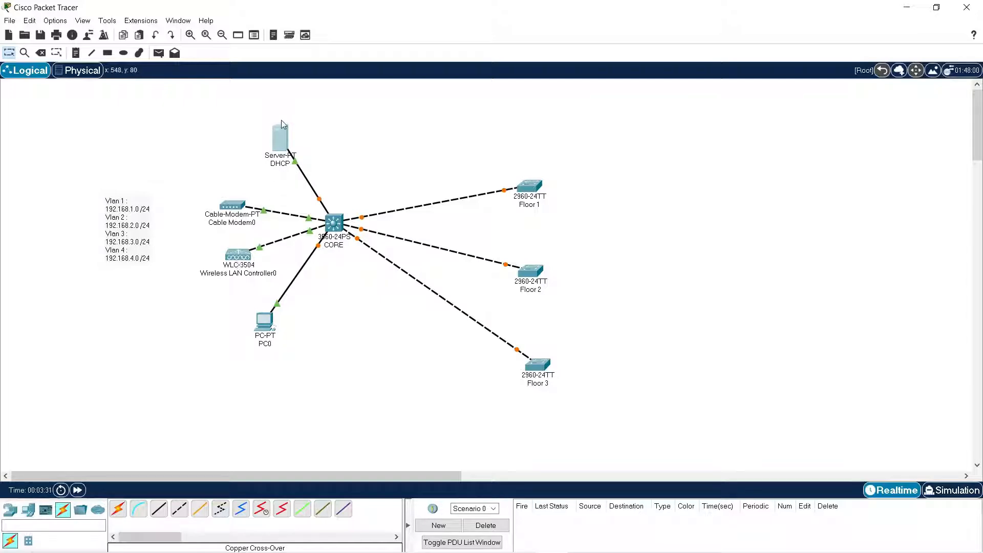
pyautogui.click(283, 145)
pyautogui.click(371, 125)
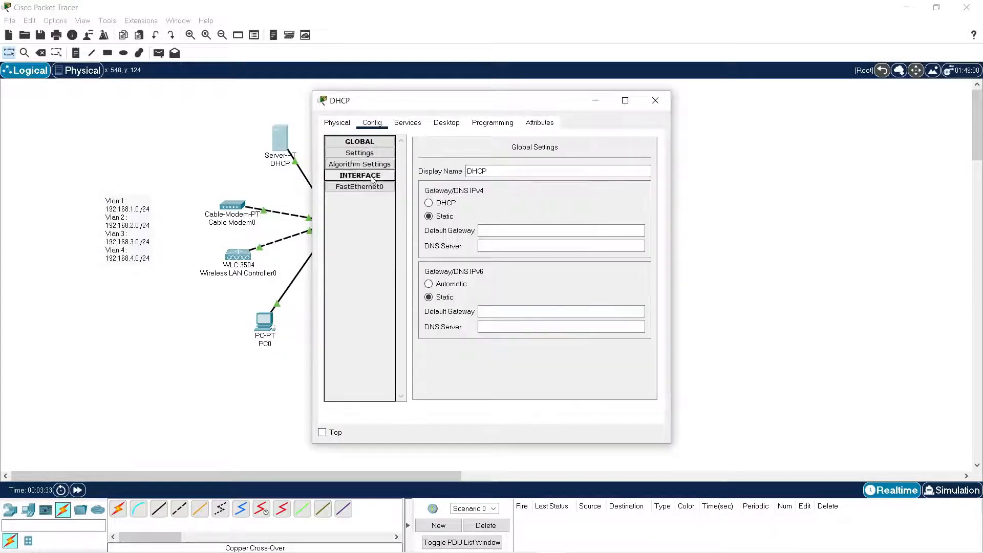
pyautogui.click(381, 189)
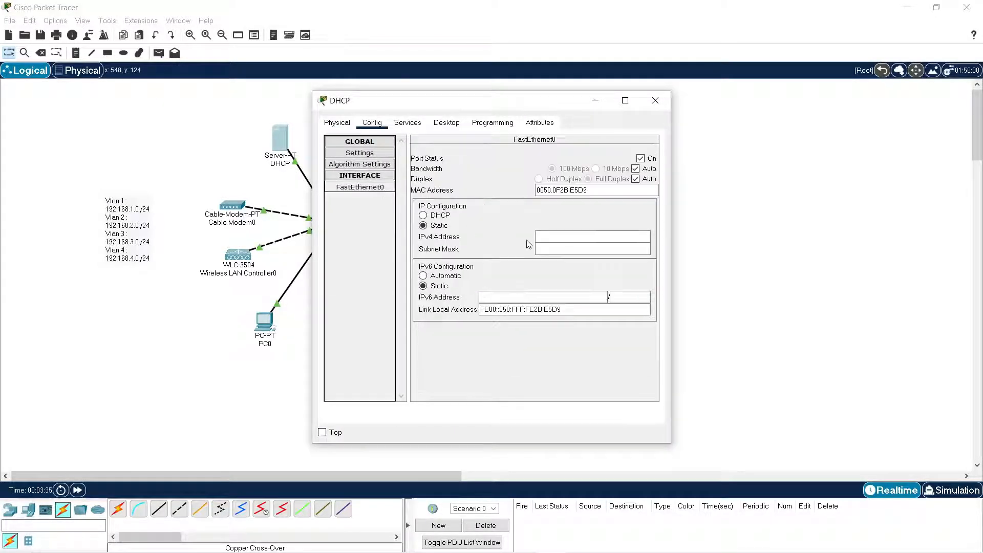
pyautogui.click(560, 238)
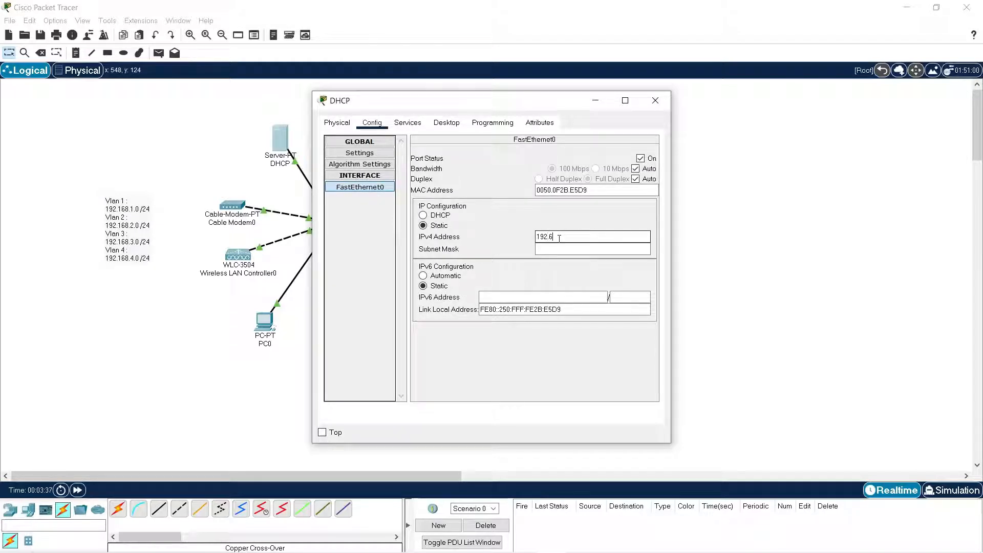
pyautogui.write('192.6')
pyautogui.press('BackSpace')
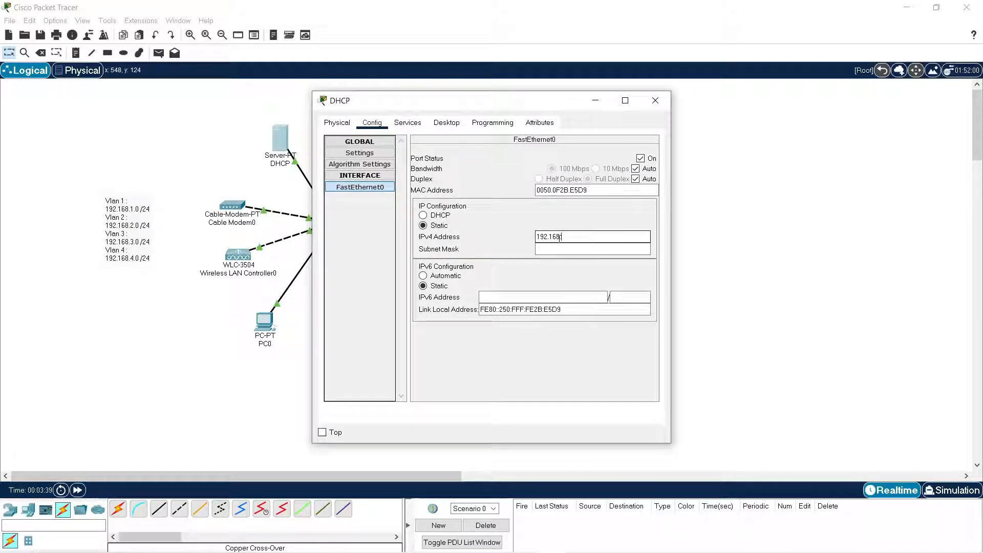
pyautogui.press('Tab')
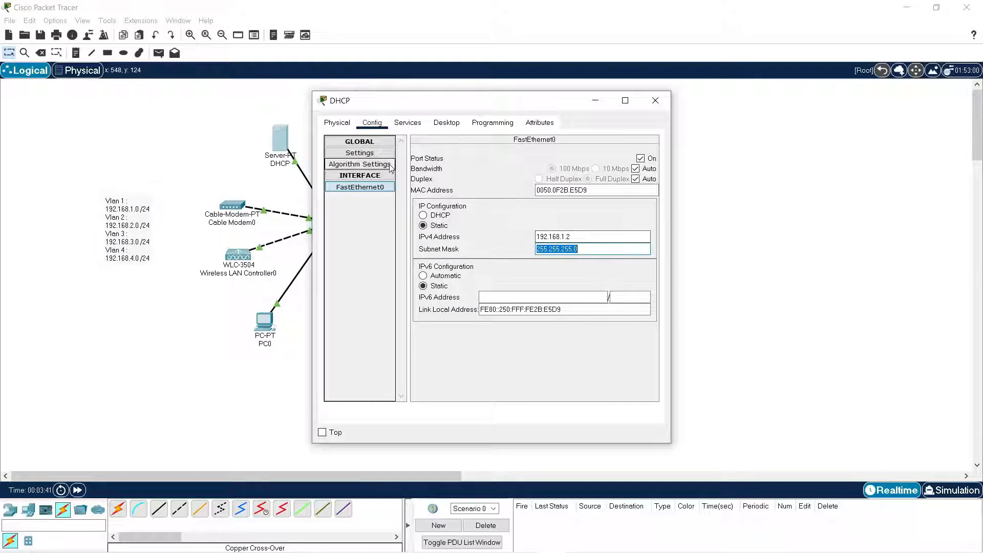
# Set the DHCP server's IPv4 default gateway to 192.168.1.1, recheck its FastEthernet0 address and close its configuration.
pyautogui.click(380, 167)
pyautogui.click(360, 153)
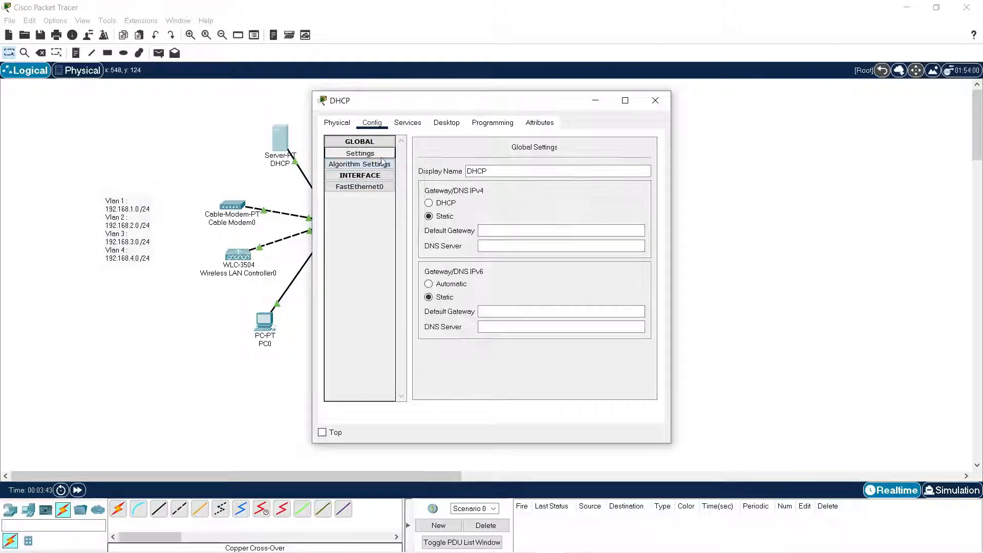
pyautogui.click(509, 231)
pyautogui.write('192.168.1.1')
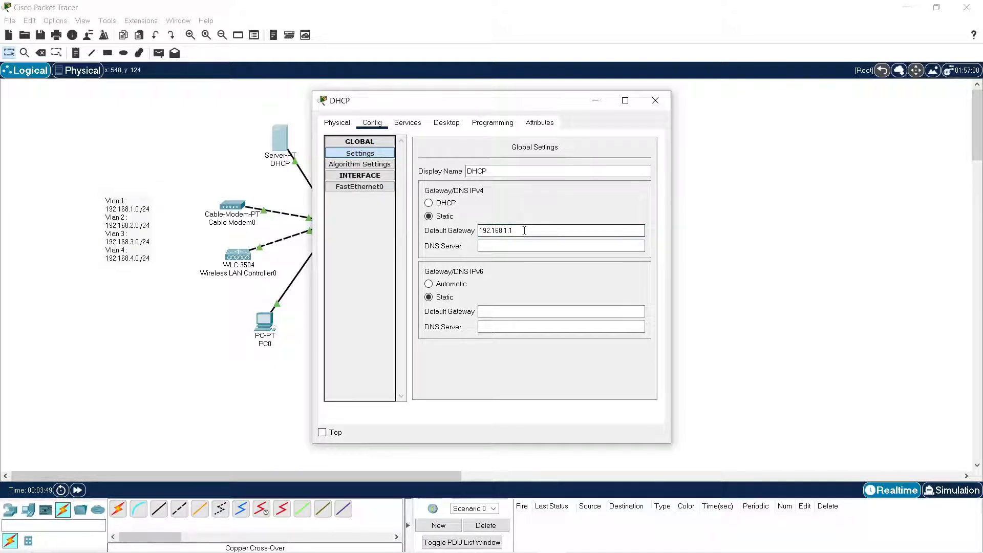
pyautogui.moveTo(530, 234); pyautogui.dragTo(468, 231)
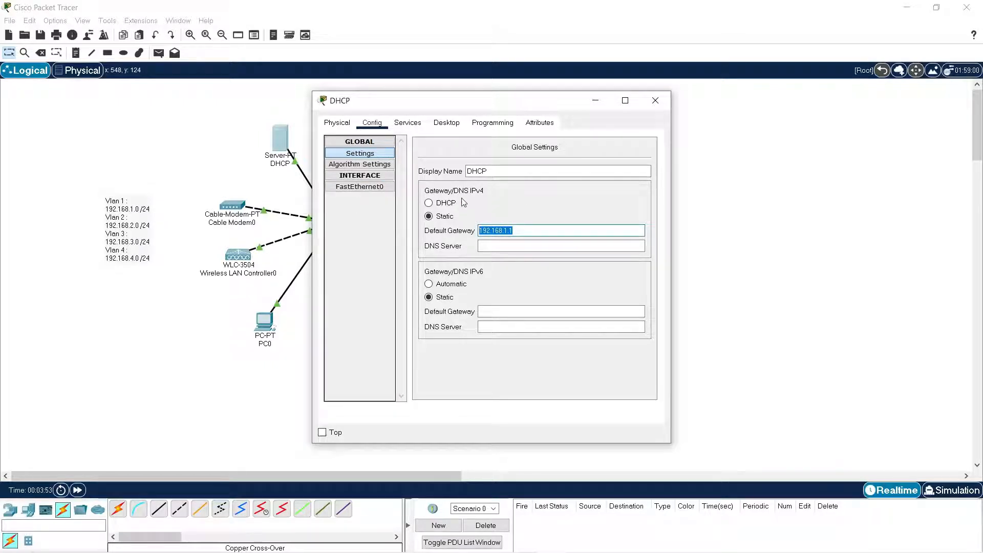
pyautogui.click(365, 186)
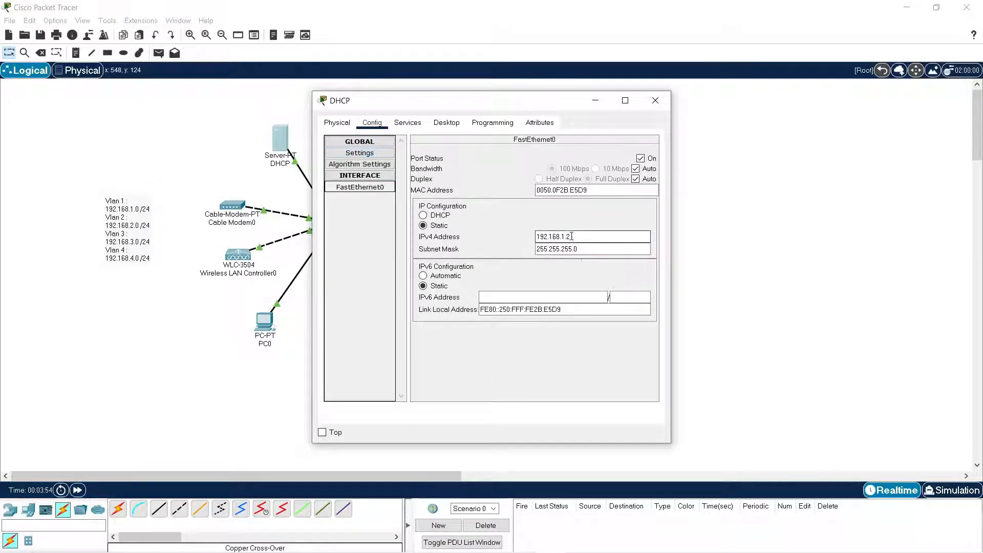
pyautogui.click(656, 101)
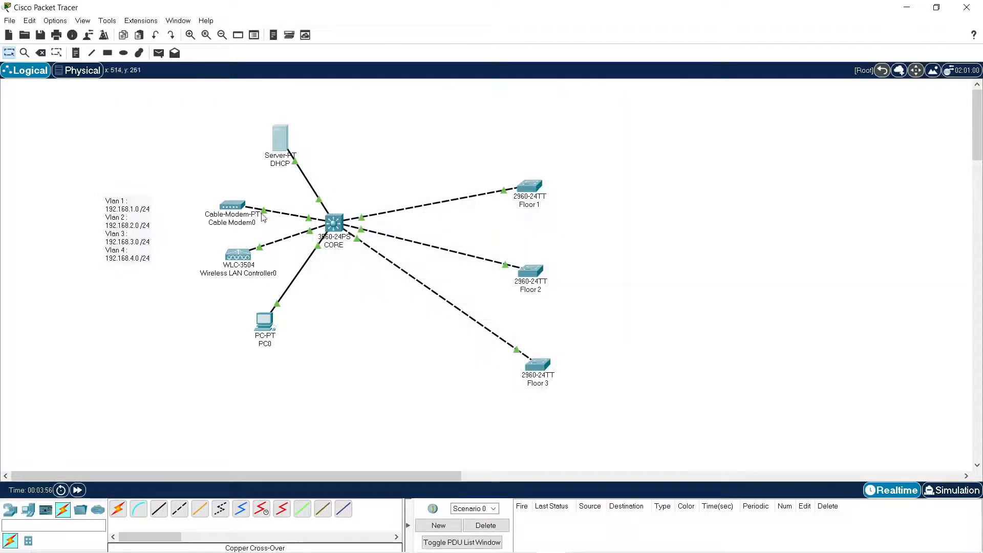
# Set the wireless LAN controller's management IPv4 address to 192.168.1.10 and its subnet mask to 255.255.255.0.
pyautogui.click(239, 269)
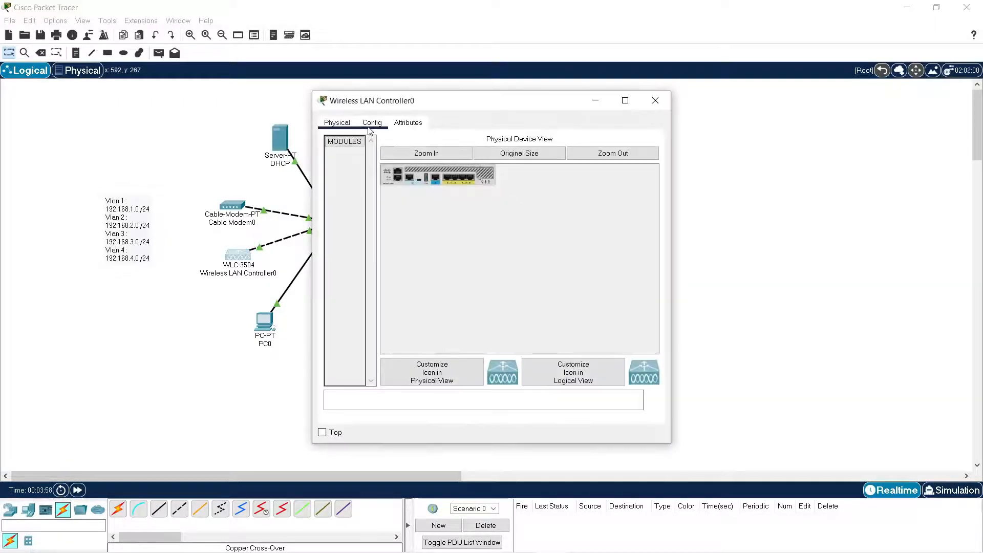
pyautogui.click(372, 122)
pyautogui.click(357, 231)
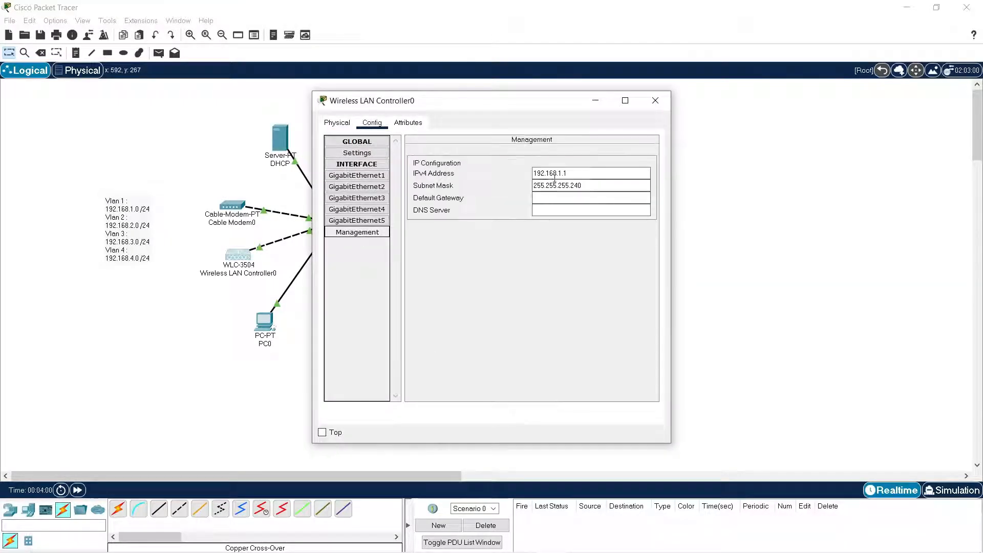
pyautogui.click(575, 174)
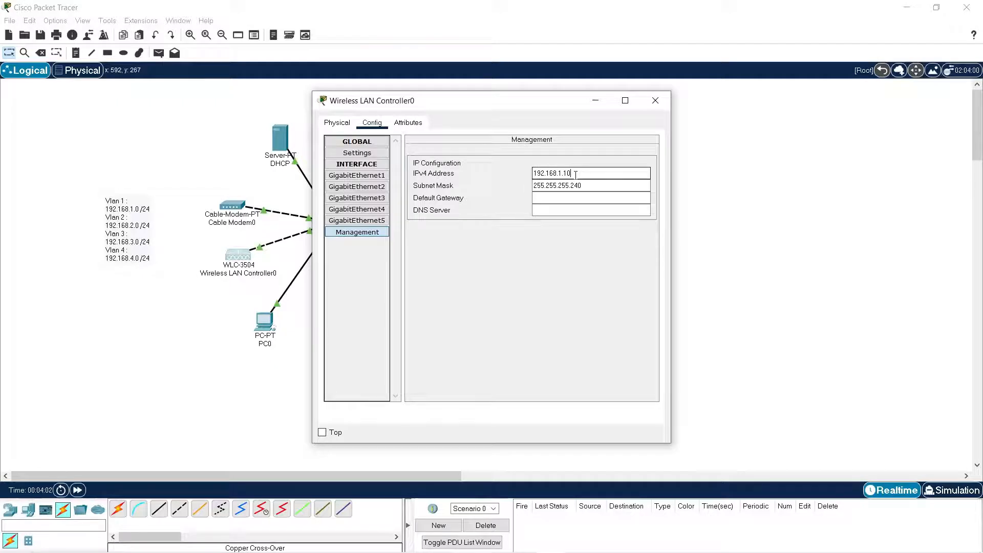
pyautogui.press('Tab')
pyautogui.press('End')
pyautogui.press('BackSpace')
pyautogui.press('BackSpace')
pyautogui.press('BackSpace')
pyautogui.write('0')
# Set the wireless LAN controller's management default gateway to 192.168.1.1 and close its configuration.
pyautogui.press('Tab')
pyautogui.write('192')
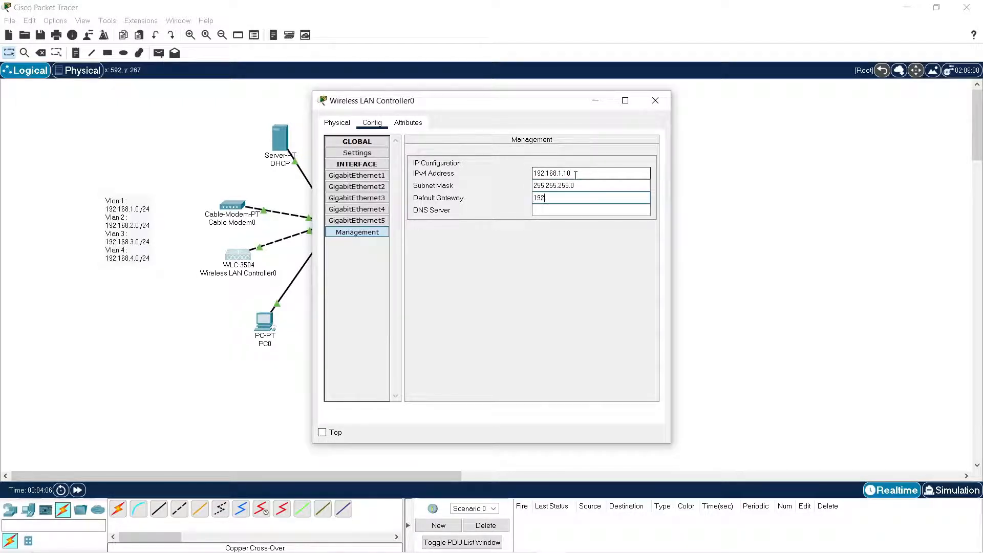
pyautogui.write('.168.1.1')
pyautogui.click(525, 249)
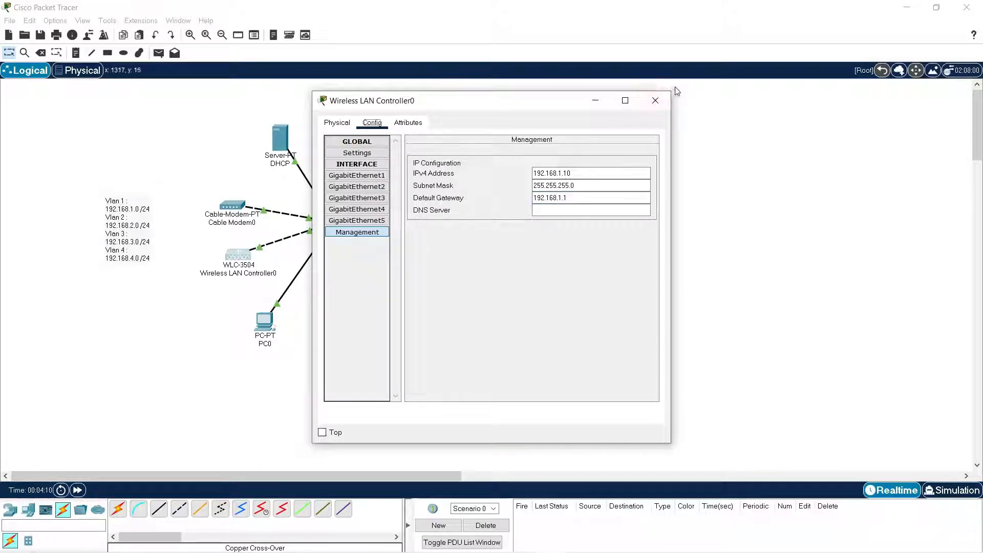
pyautogui.click(655, 100)
# Set PC0's static IPv4 address to 192.168.1.15 with subnet mask 255.255.255.0.
pyautogui.click(264, 321)
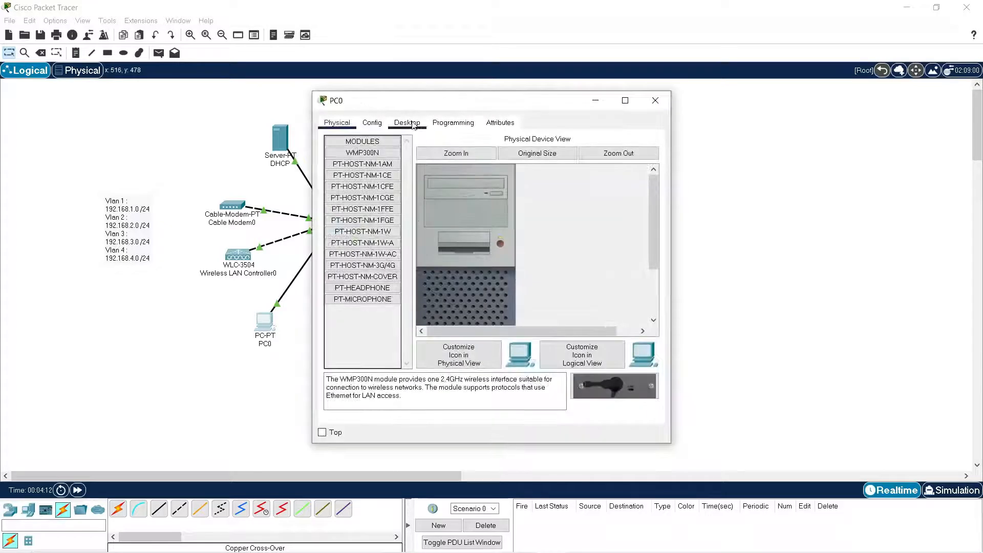
pyautogui.click(408, 122)
pyautogui.click(379, 185)
pyautogui.click(483, 198)
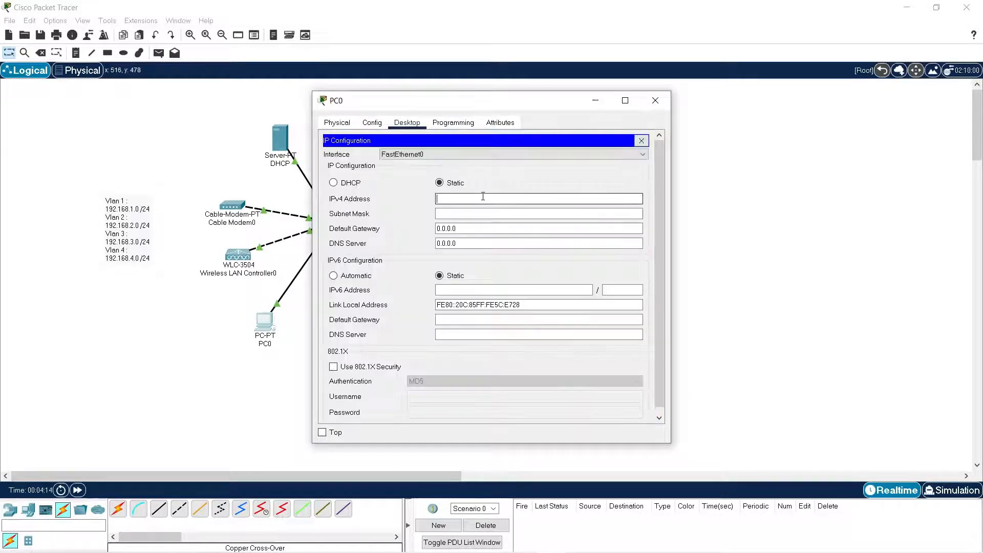
pyautogui.write('192.168')
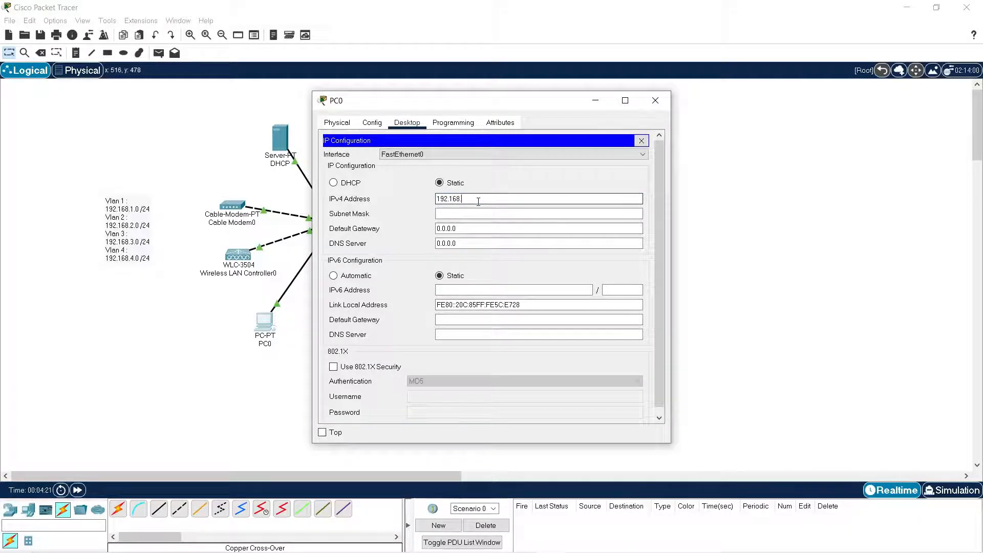
pyautogui.write('.1.15')
pyautogui.press('Tab')
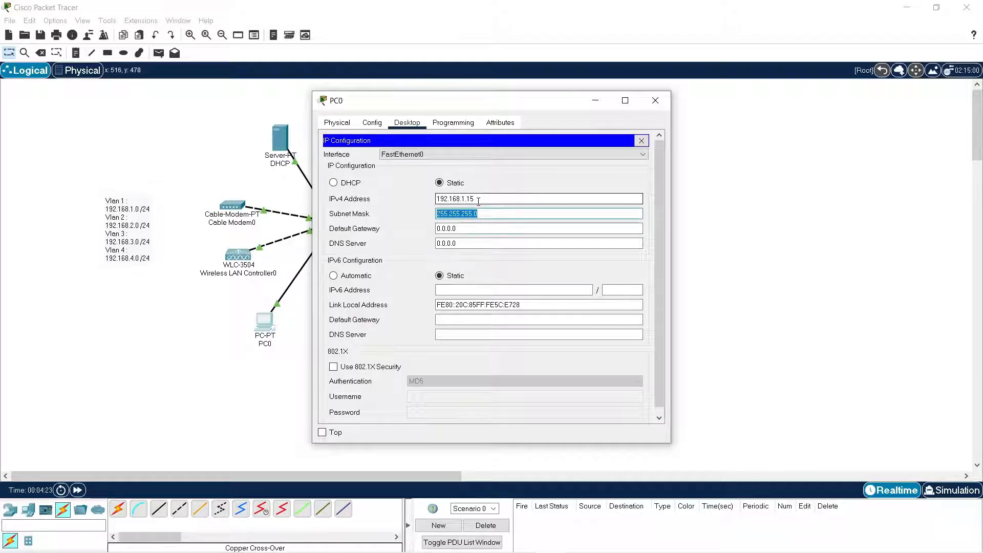
# Set PC0's IPv4 default gateway to 192.168.1.1 and close its configuration.
pyautogui.press('Tab')
pyautogui.write('192.168')
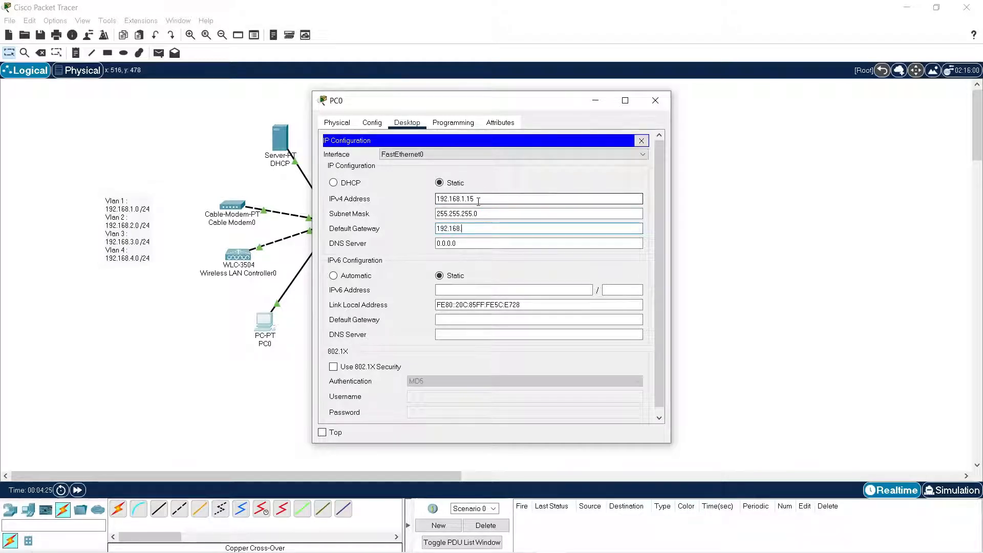
pyautogui.write('.1')
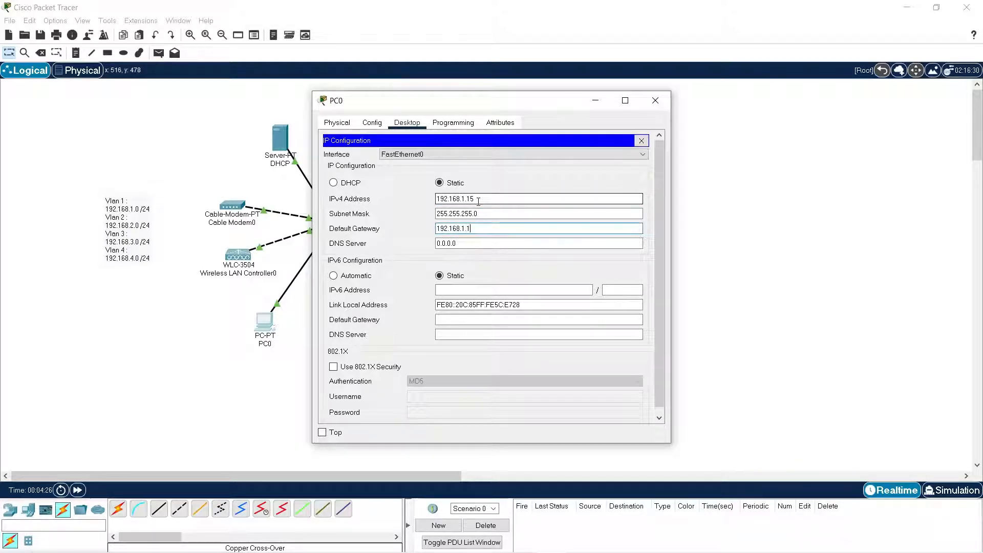
pyautogui.click(641, 140)
pyautogui.click(655, 101)
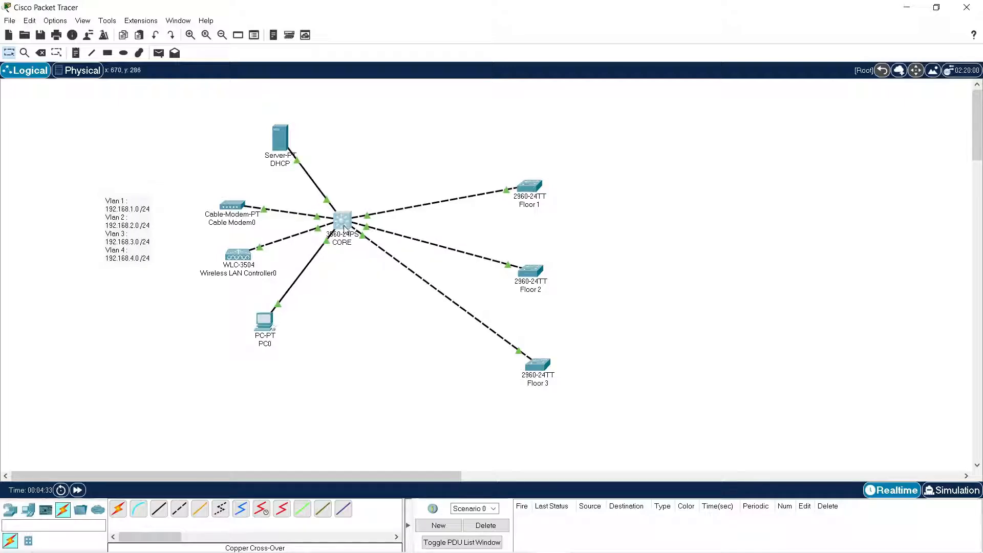
# Open the CORE switch's command line, answer no to the initial configuration dialog and start the user prompt.
pyautogui.click(342, 228)
pyautogui.click(399, 122)
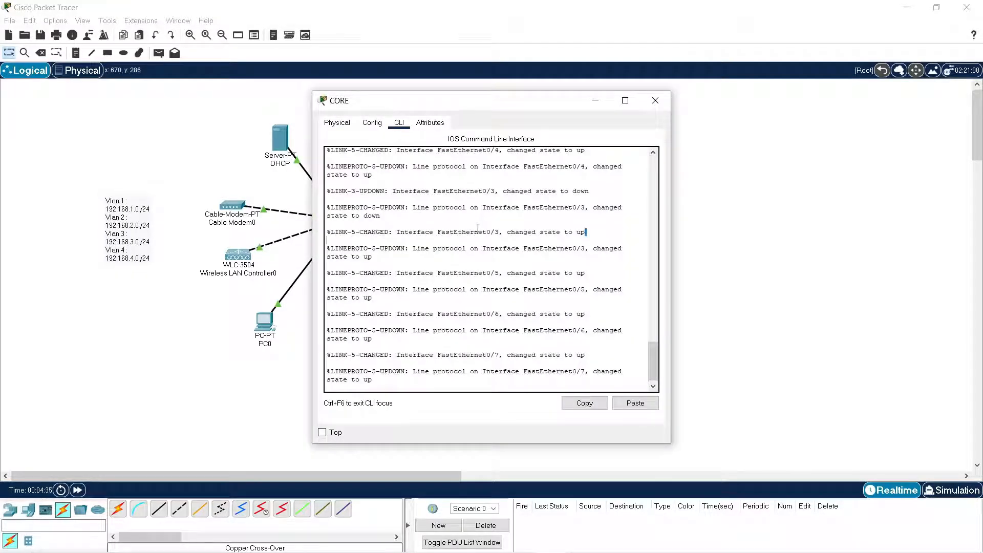
pyautogui.press('Return')
pyautogui.press('Return')
pyautogui.press('Return')
pyautogui.write('no')
pyautogui.press('Return')
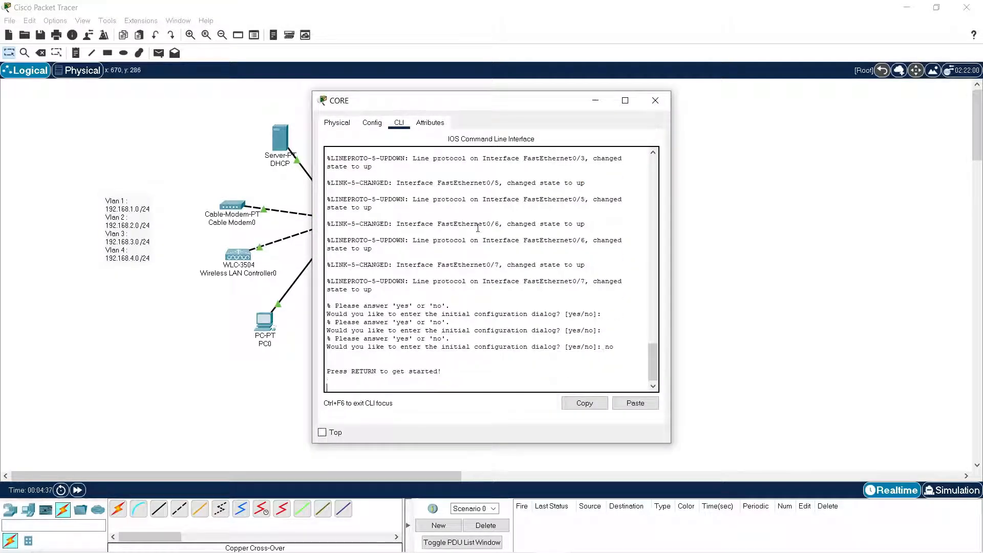
pyautogui.press('Return')
pyautogui.press('Return')
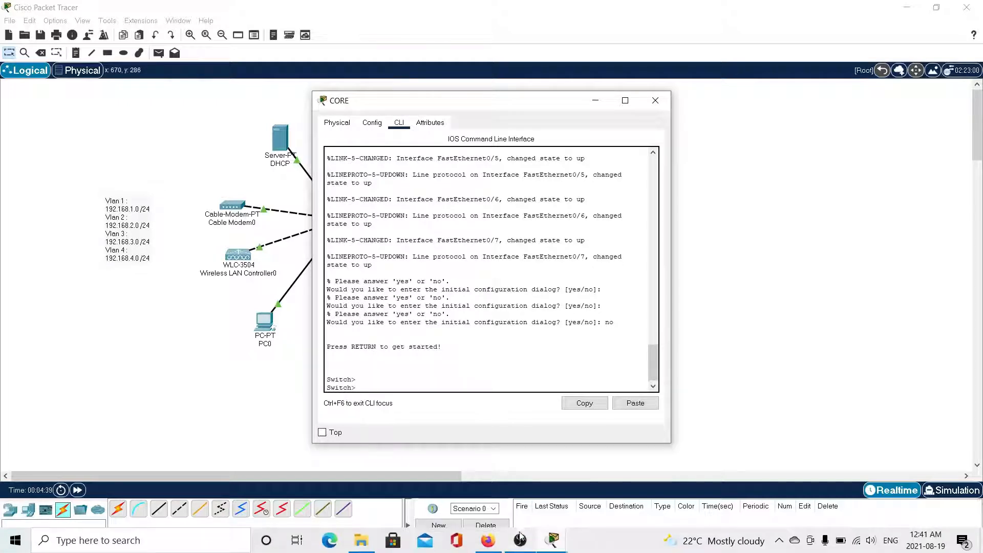
# Open New Text Document (3) from the desktop in Notepad, and return to the CORE command line in Packet Tracer.
pyautogui.click(908, 8)
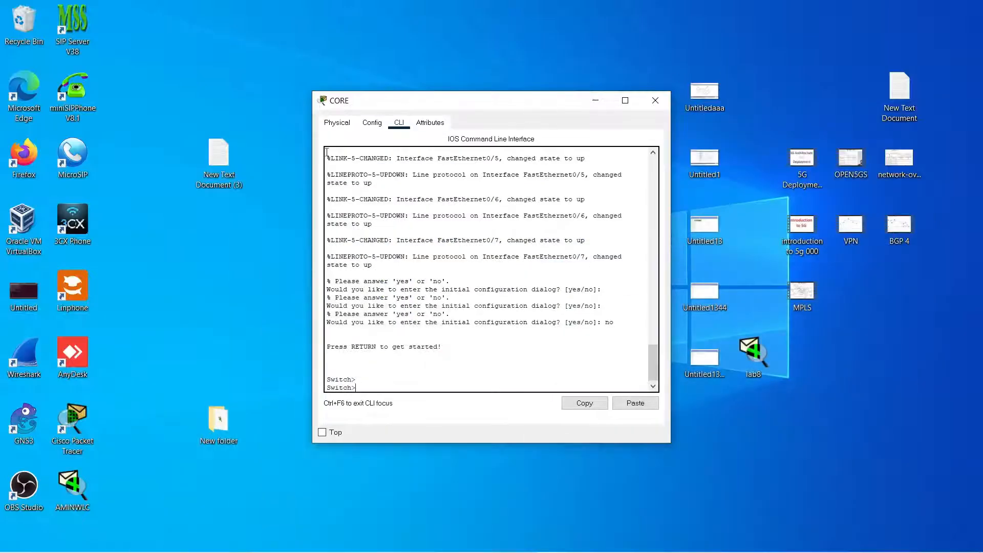
pyautogui.doubleClick(197, 168)
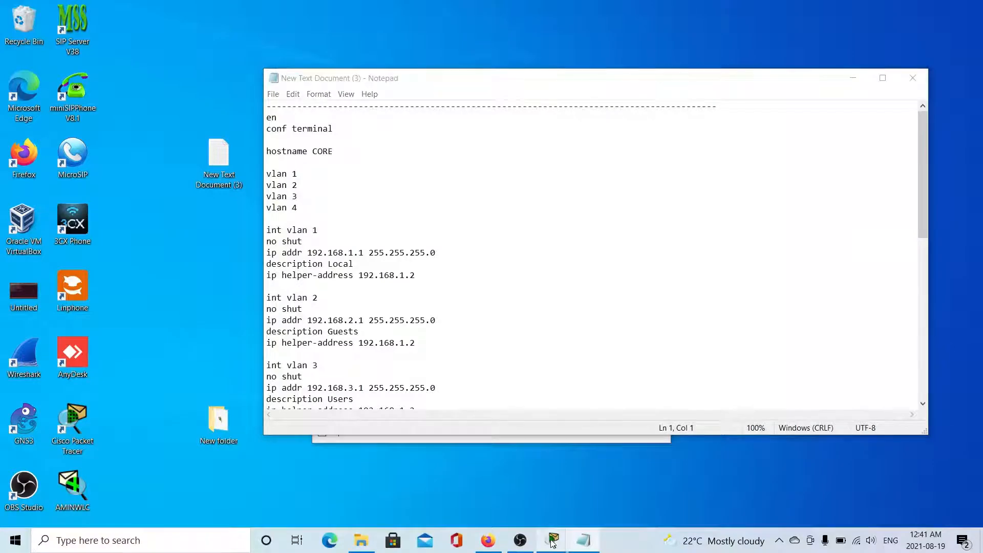
pyautogui.moveTo(553, 546)
pyautogui.click(550, 513)
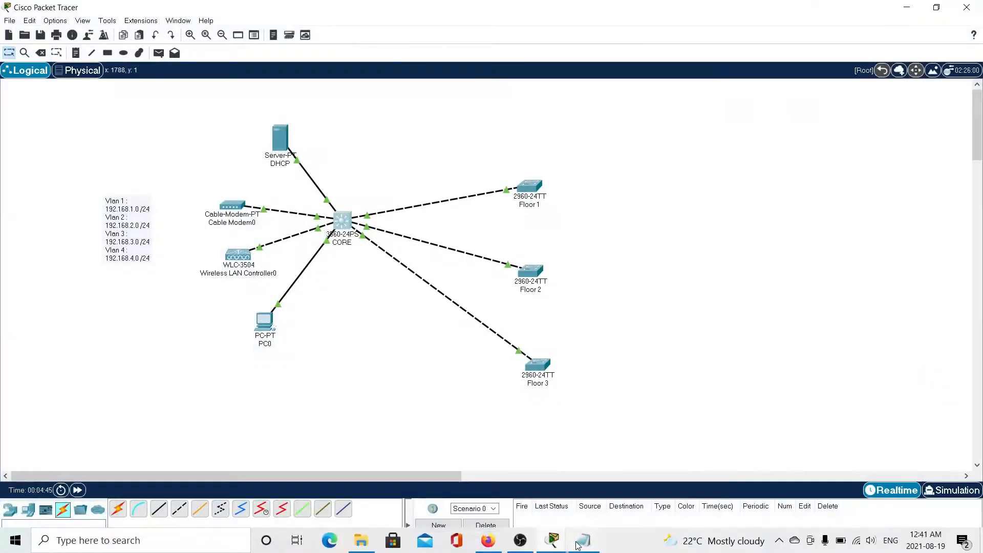
pyautogui.click(557, 544)
pyautogui.click(642, 490)
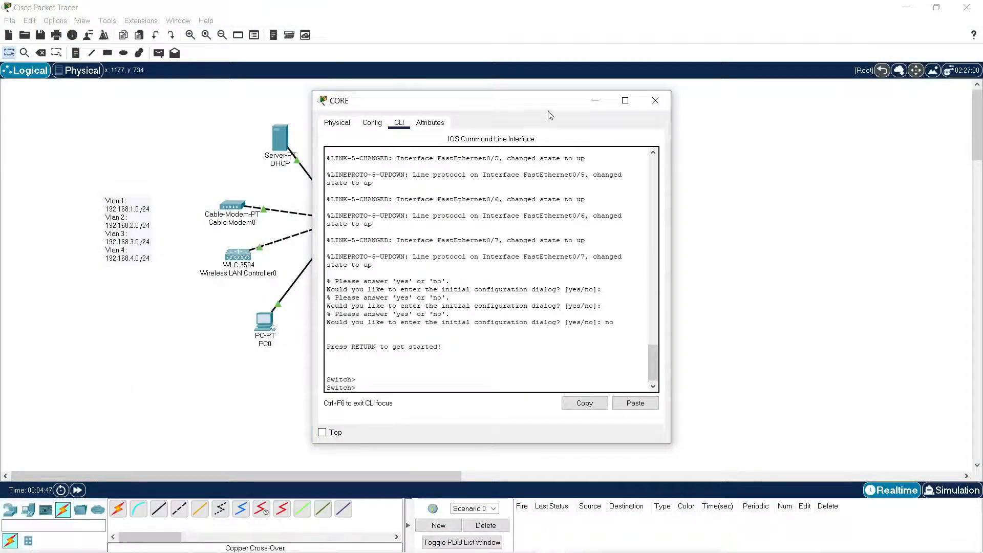
# Arrange the CORE window and a narrowed Notepad window side by side.
pyautogui.moveTo(547, 101); pyautogui.dragTo(389, 79)
pyautogui.click(600, 543)
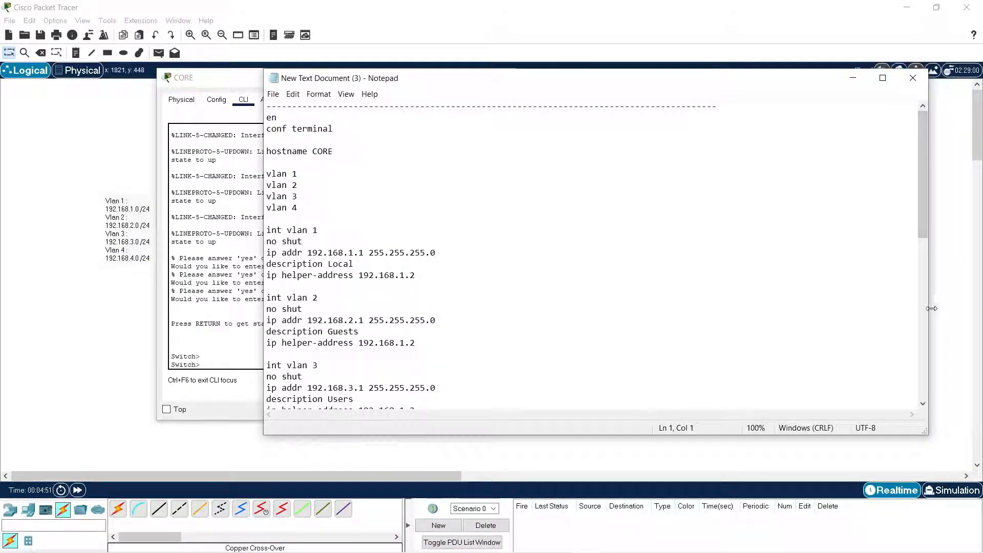
pyautogui.moveTo(928, 308); pyautogui.dragTo(780, 308)
pyautogui.moveTo(505, 78); pyautogui.dragTo(768, 64)
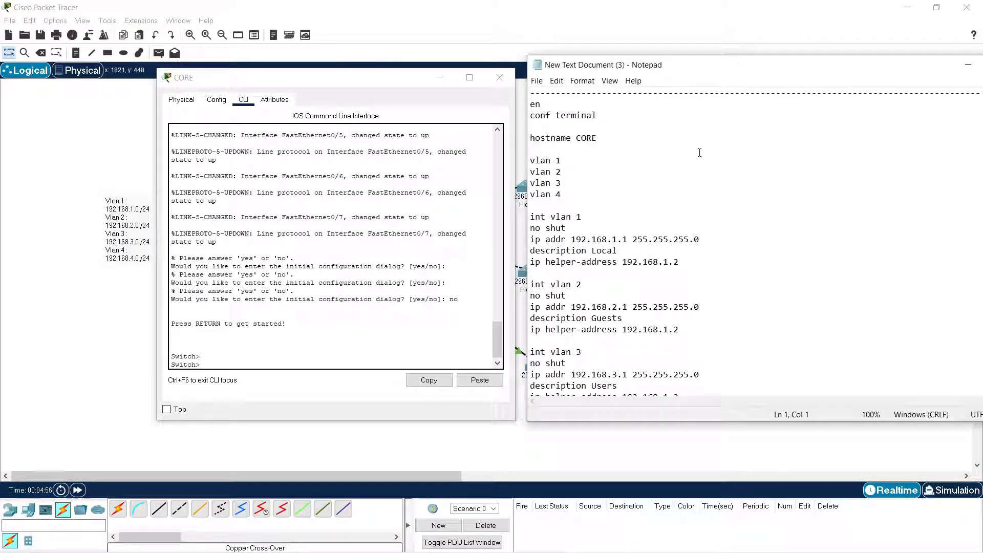
# Review the CORE script's VLAN interface blocks, focusing on the ip helper-address lines for VLAN 1 and VLAN 2.
pyautogui.scroll(-8, 701, 159)
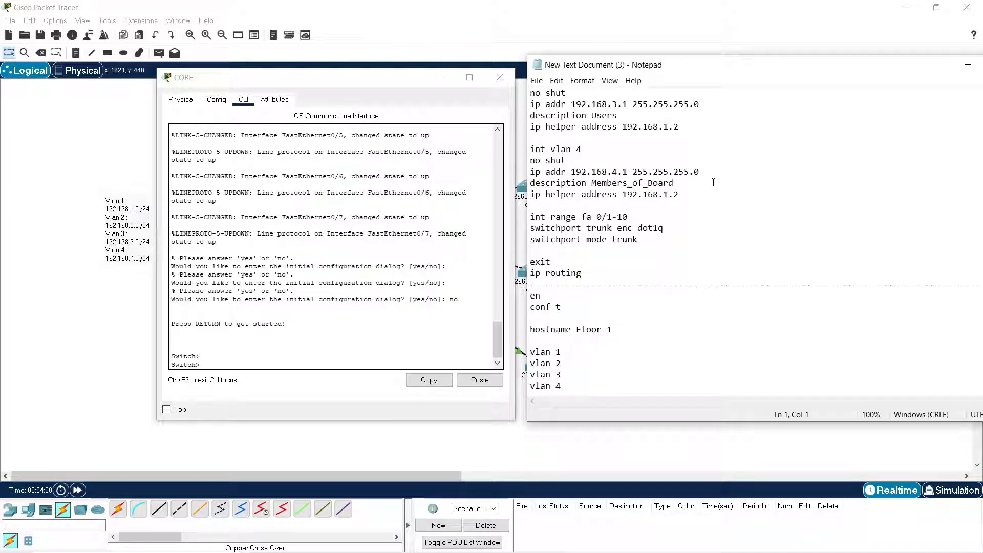
pyautogui.scroll(8, 713, 182)
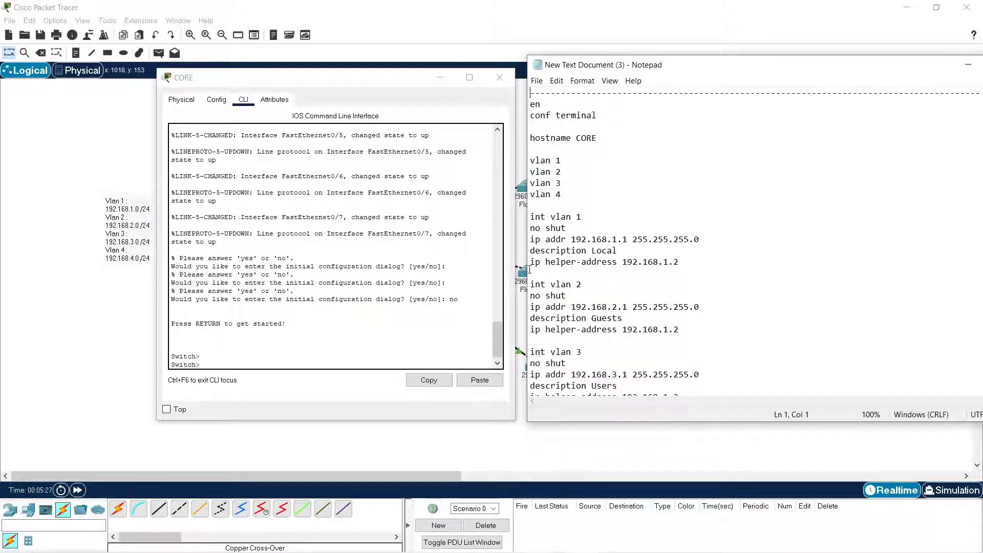
pyautogui.moveTo(535, 265); pyautogui.dragTo(667, 275)
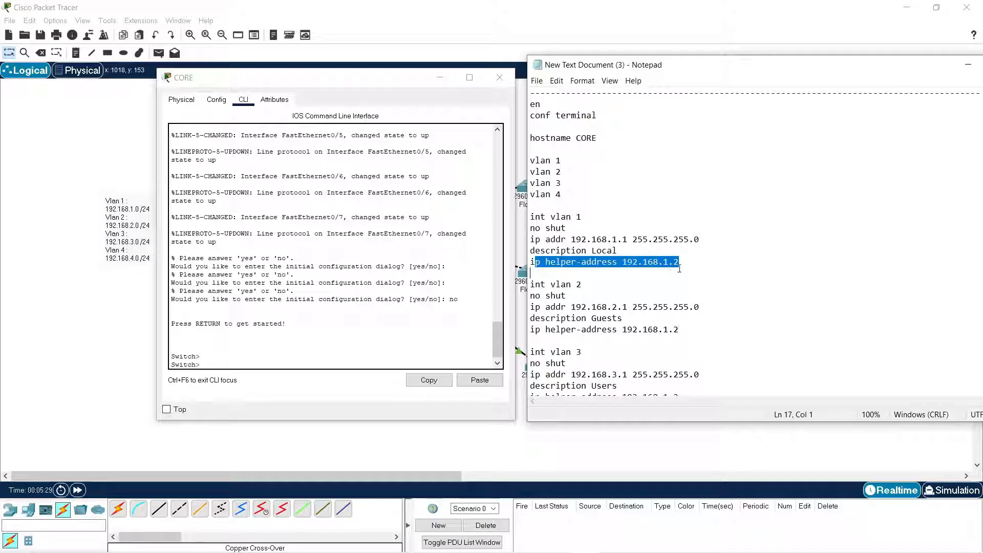
pyautogui.click(688, 271)
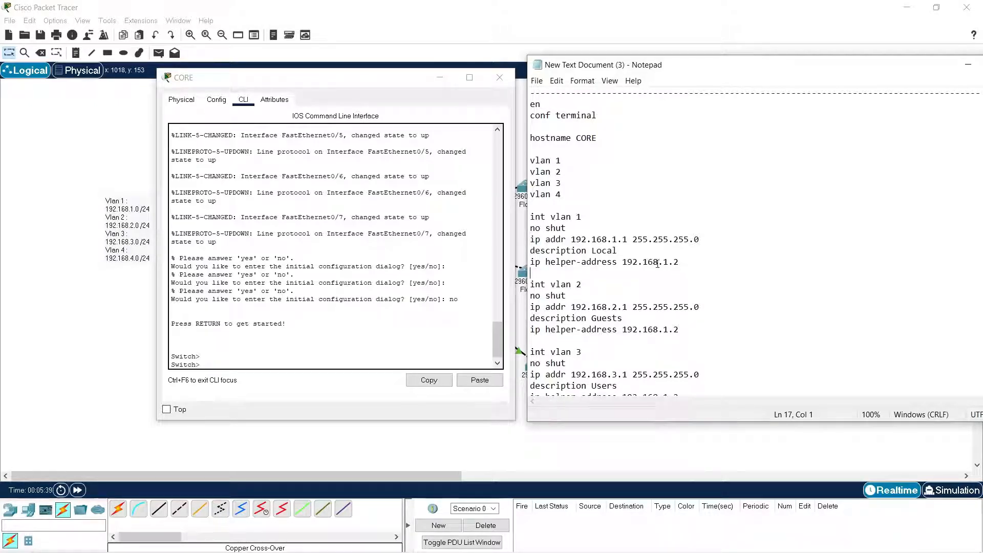
pyautogui.moveTo(679, 263); pyautogui.dragTo(621, 262)
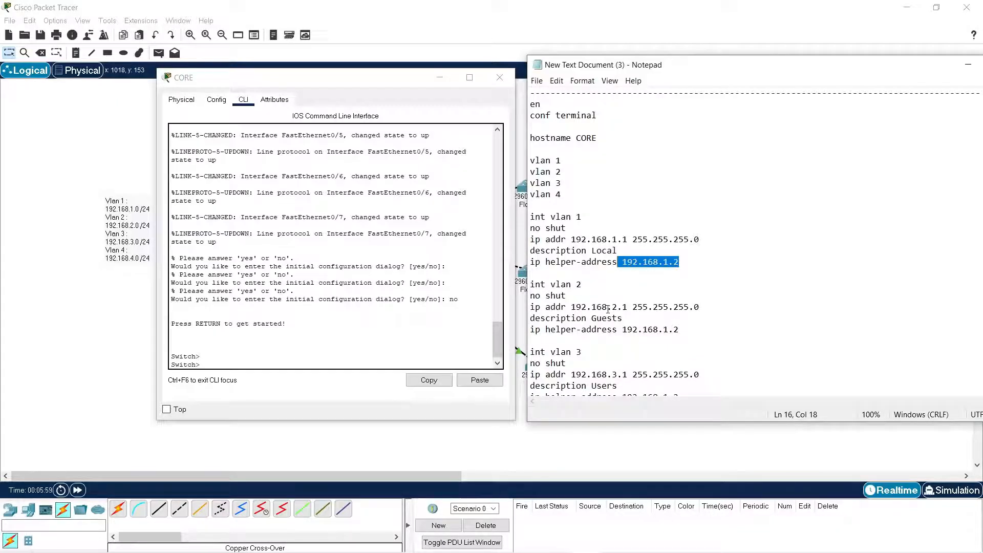
pyautogui.click(643, 330)
pyautogui.press('Right')
pyautogui.press('Right')
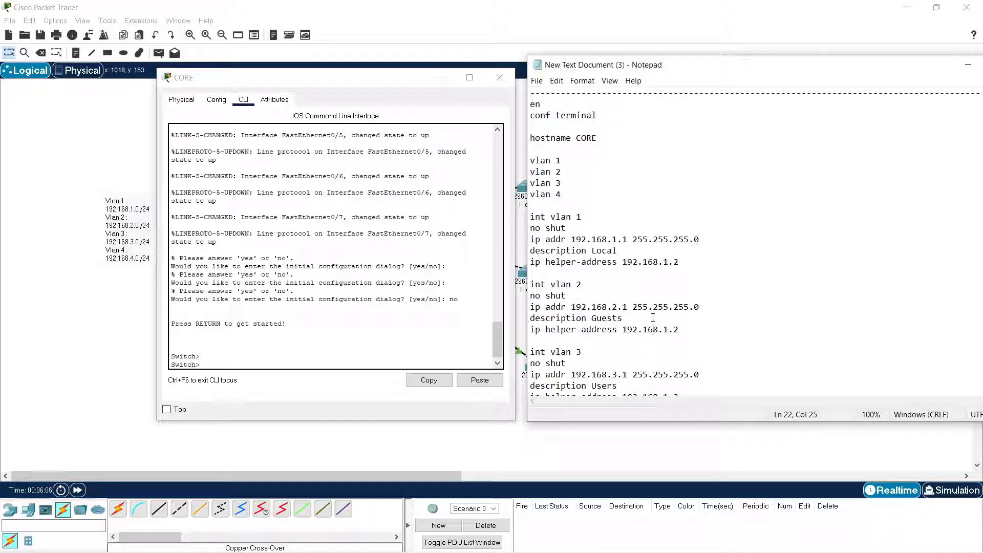
# Examine the VLAN 2, 3 and 4 descriptions and the trunk and routing commands in the CORE script.
pyautogui.scroll(-1, 677, 322)
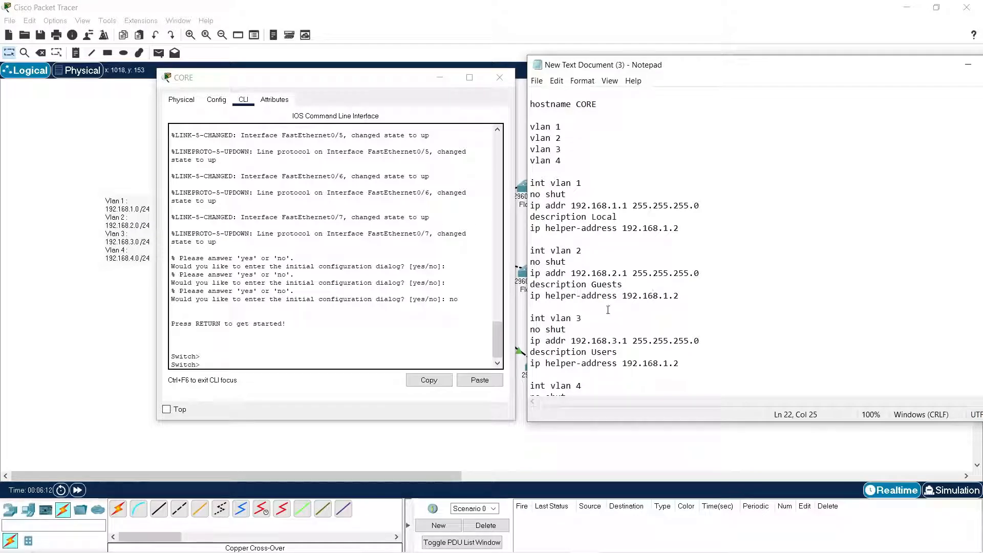
pyautogui.scroll(-1, 584, 276)
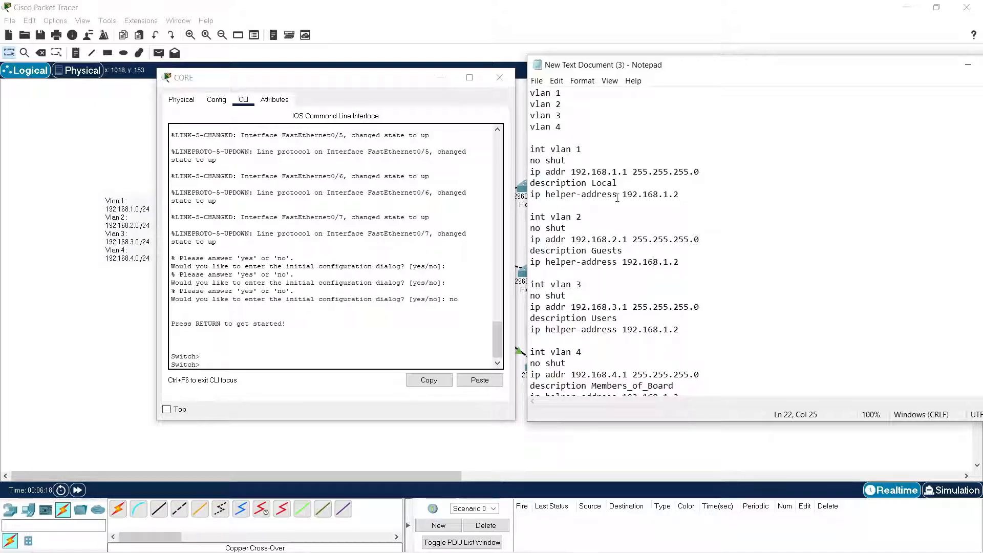
pyautogui.scroll(-1, 617, 315)
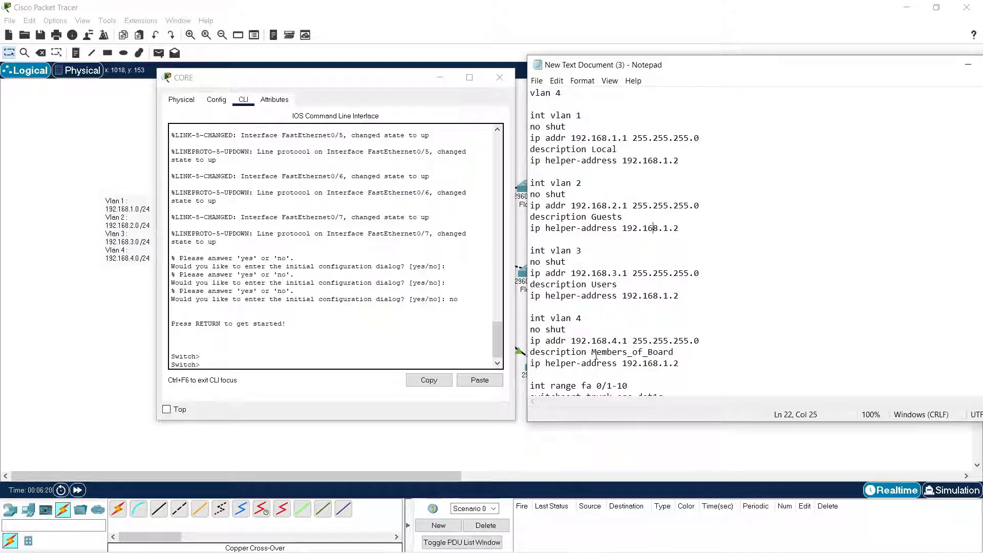
pyautogui.moveTo(624, 217); pyautogui.dragTo(594, 217)
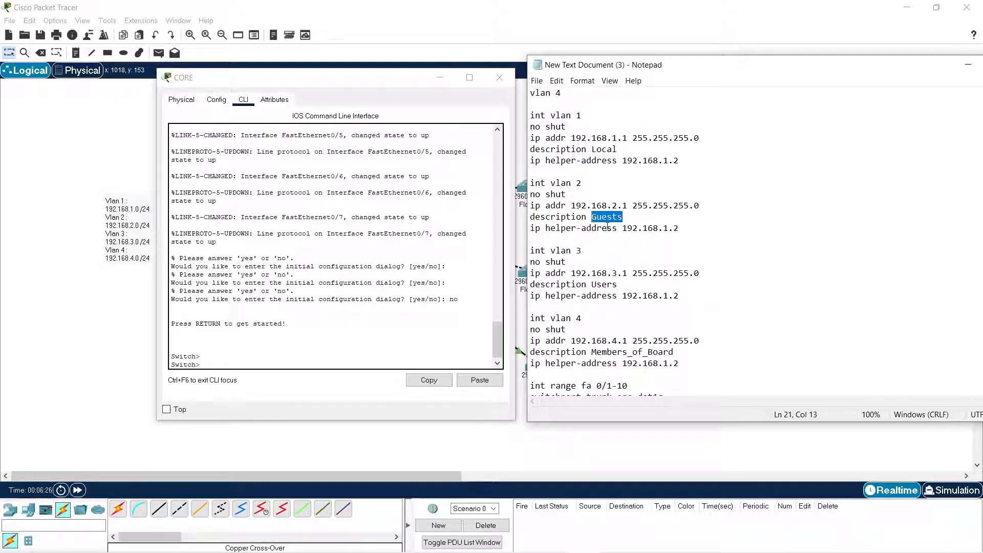
pyautogui.moveTo(618, 284); pyautogui.dragTo(592, 284)
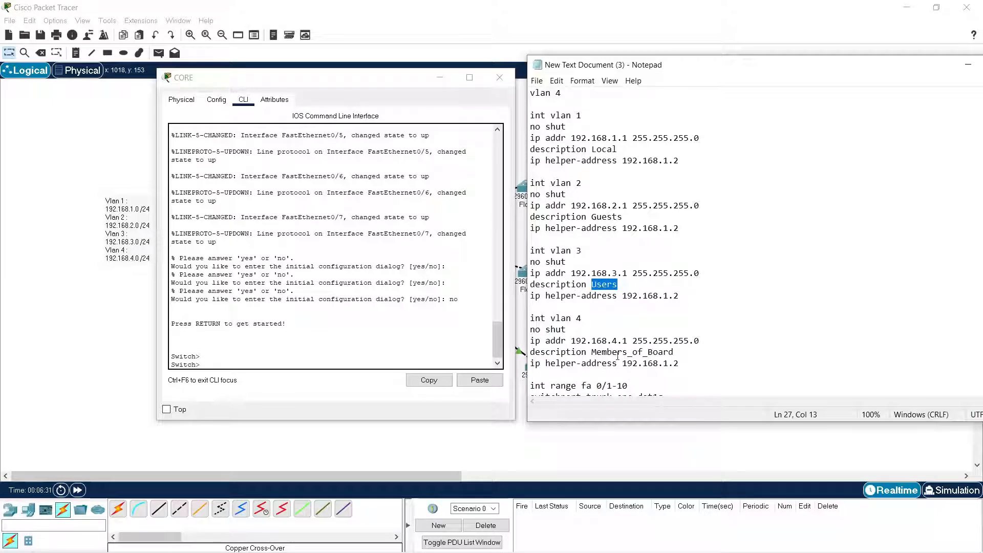
pyautogui.moveTo(618, 353); pyautogui.dragTo(649, 353)
pyautogui.scroll(-1, 670, 335)
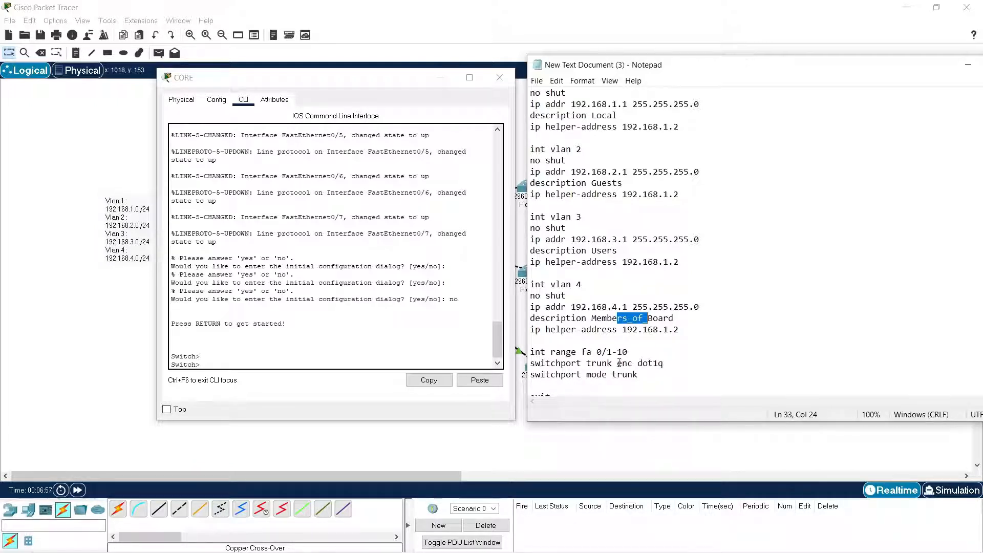
pyautogui.scroll(-1, 598, 362)
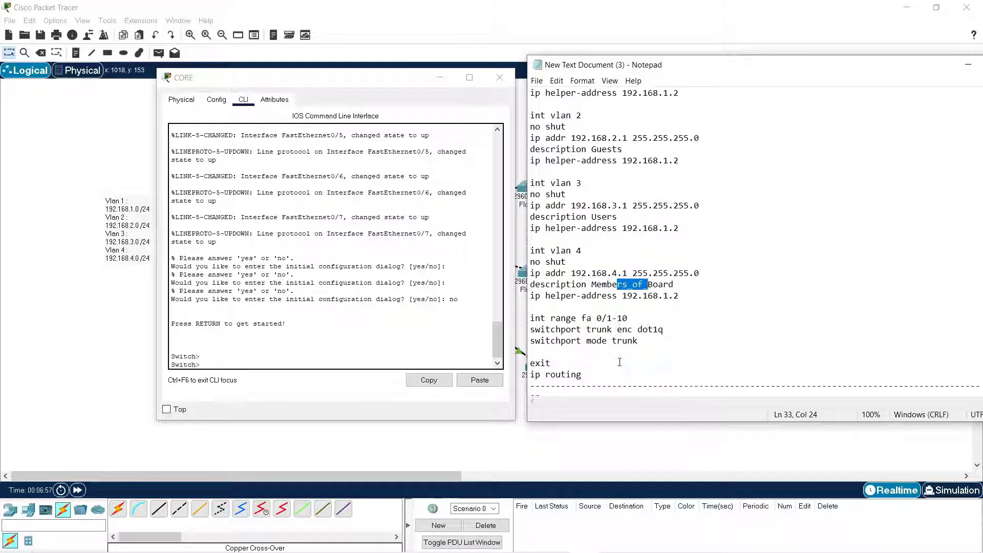
# Add a blank line and the commands "do wr" and "end" after "ip routing" in the CORE script.
pyautogui.click(584, 374)
pyautogui.press('Return')
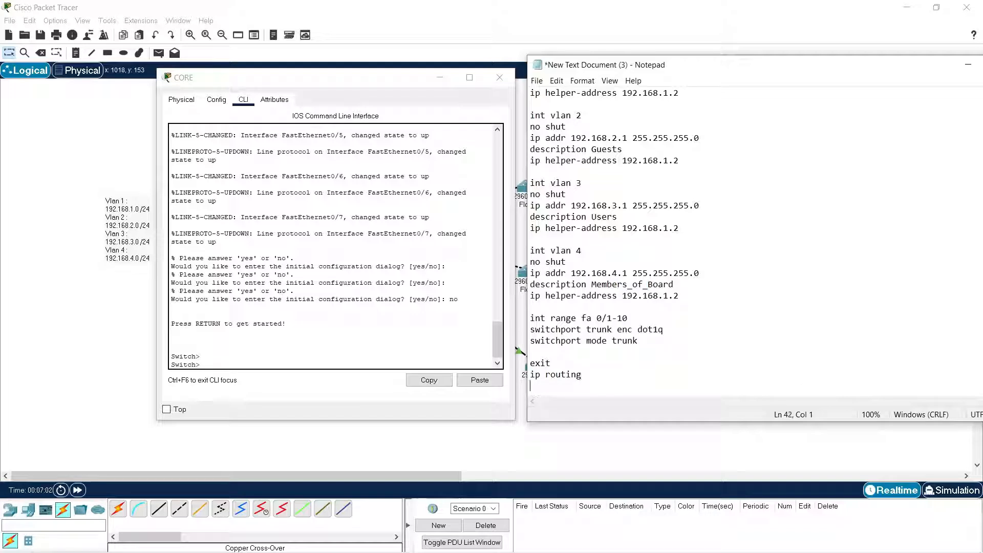
pyautogui.press('Return')
pyautogui.write('do wr')
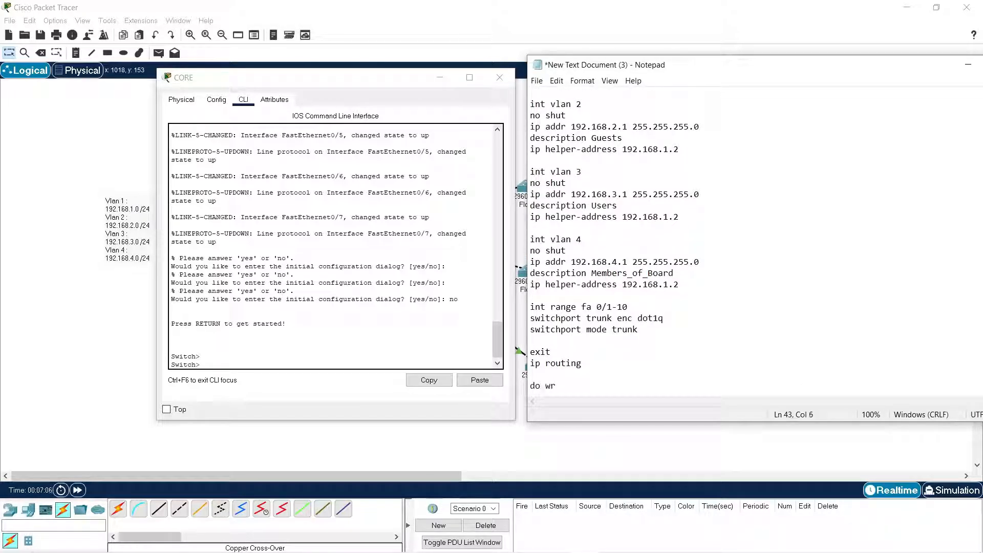
pyautogui.press('Return')
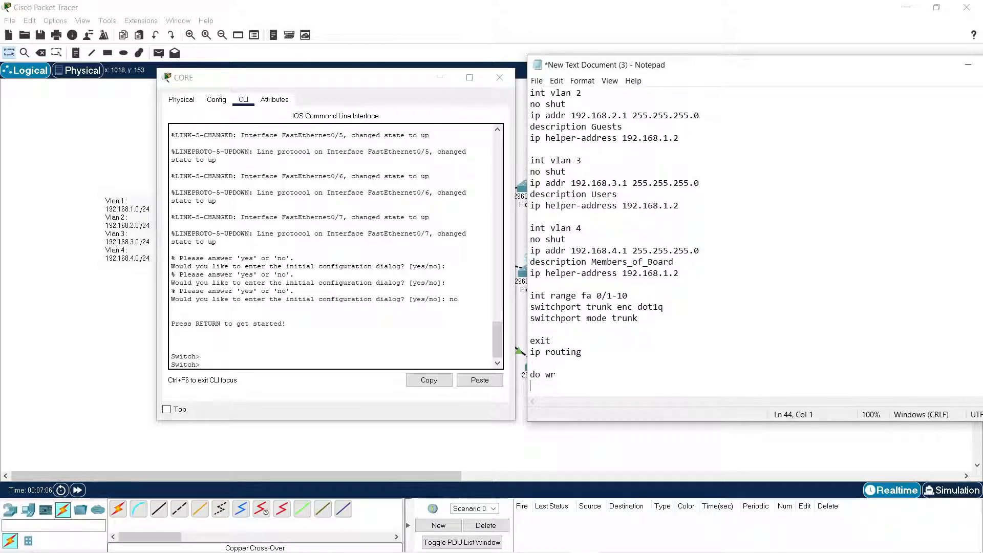
pyautogui.write('end')
# Copy the whole CORE script from "en" to "end" in Notepad, paste it into the CORE switch's CLI and return to the topology.
pyautogui.scroll(-2, 661, 343)
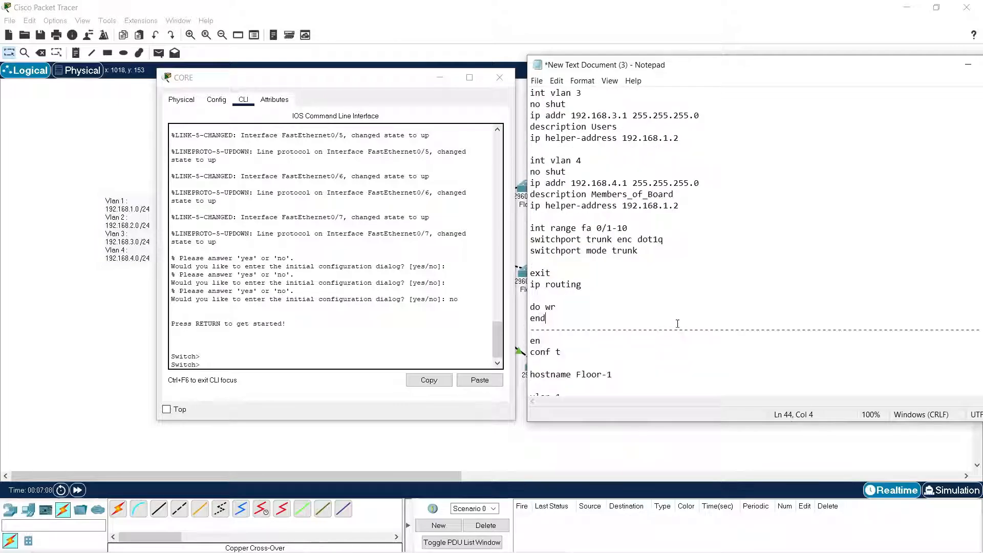
pyautogui.moveTo(549, 316); pyautogui.dragTo(524, 104)
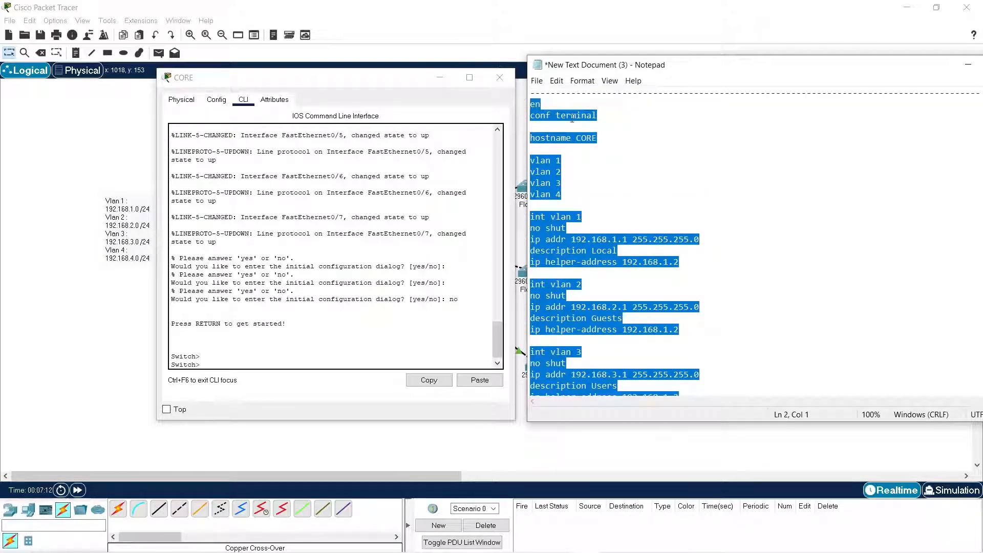
pyautogui.rightClick(572, 118)
pyautogui.click(617, 150)
pyautogui.click(343, 332)
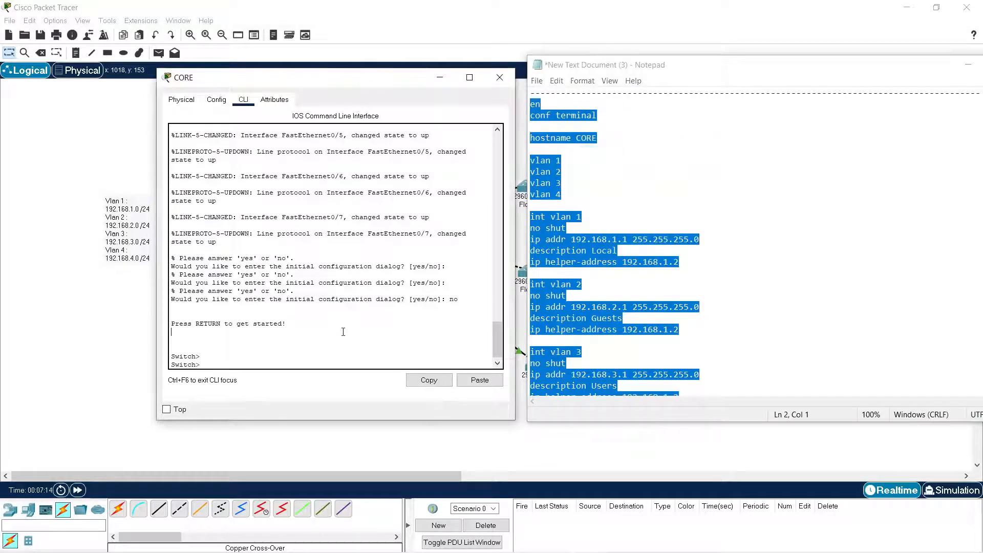
pyautogui.rightClick(343, 332)
pyautogui.click(358, 352)
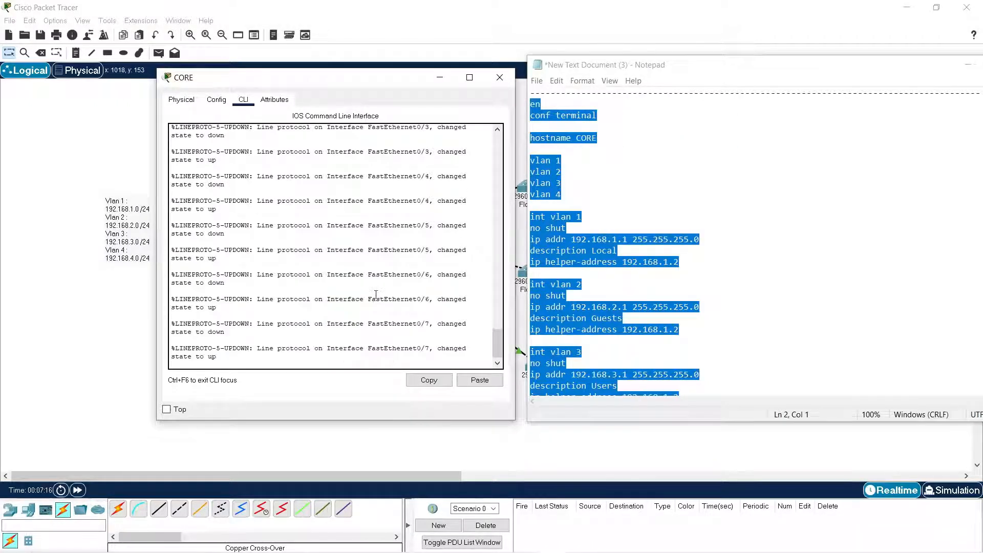
pyautogui.click(96, 339)
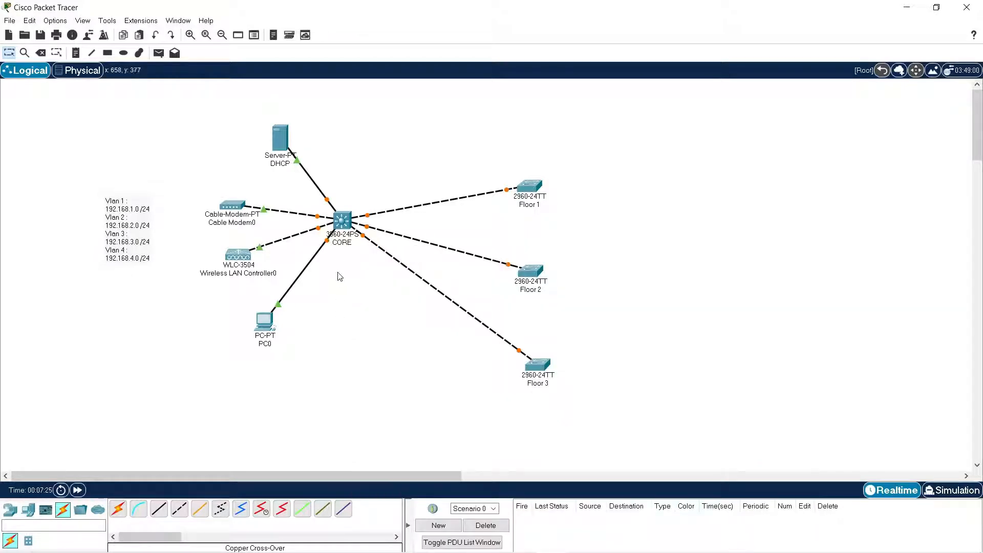
# Run "sh run" on the CORE switch, check its routing, trunk port and VLAN interface settings, and close the CORE window.
pyautogui.click(342, 222)
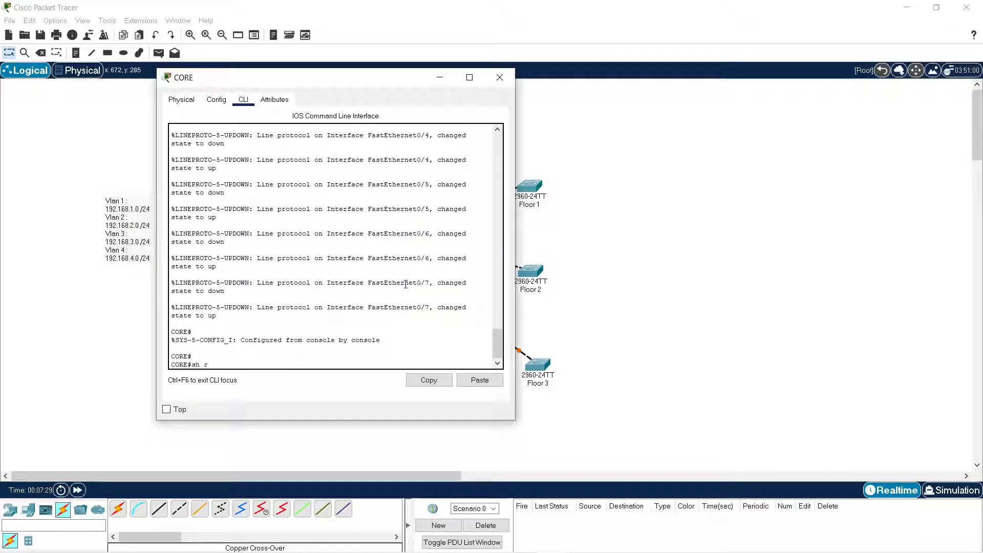
pyautogui.write('sh run')
pyautogui.press('Return')
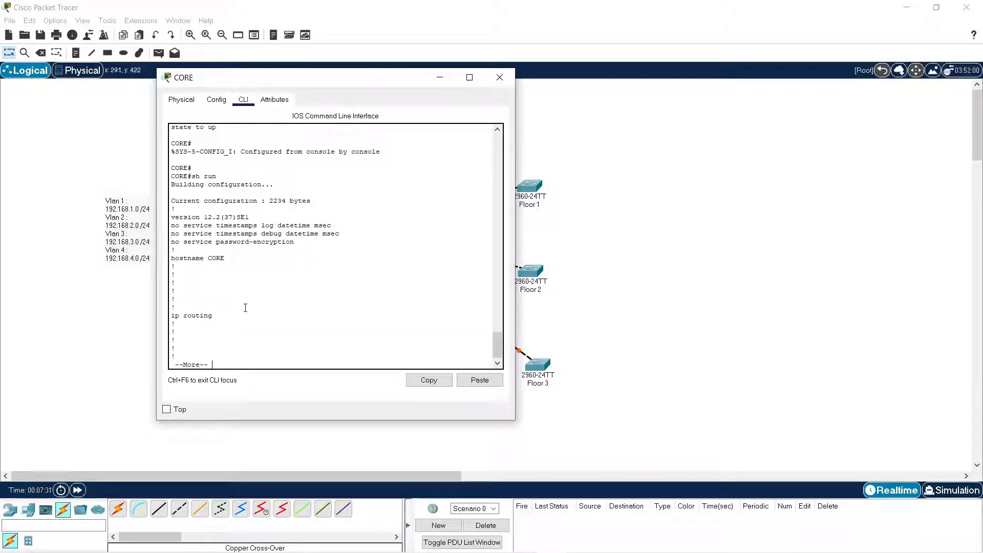
pyautogui.moveTo(215, 315); pyautogui.dragTo(156, 314)
pyautogui.press('space')
pyautogui.press('space')
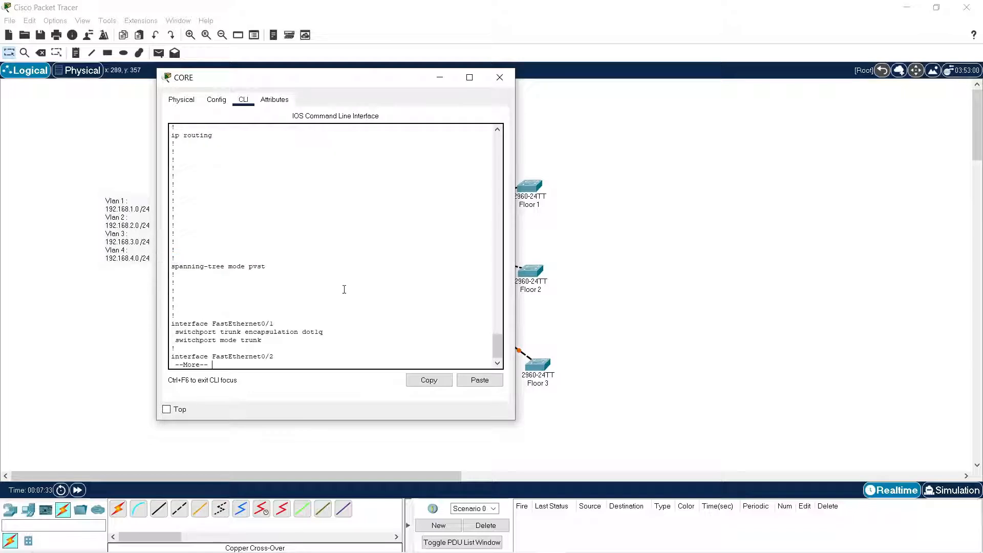
pyautogui.press('space')
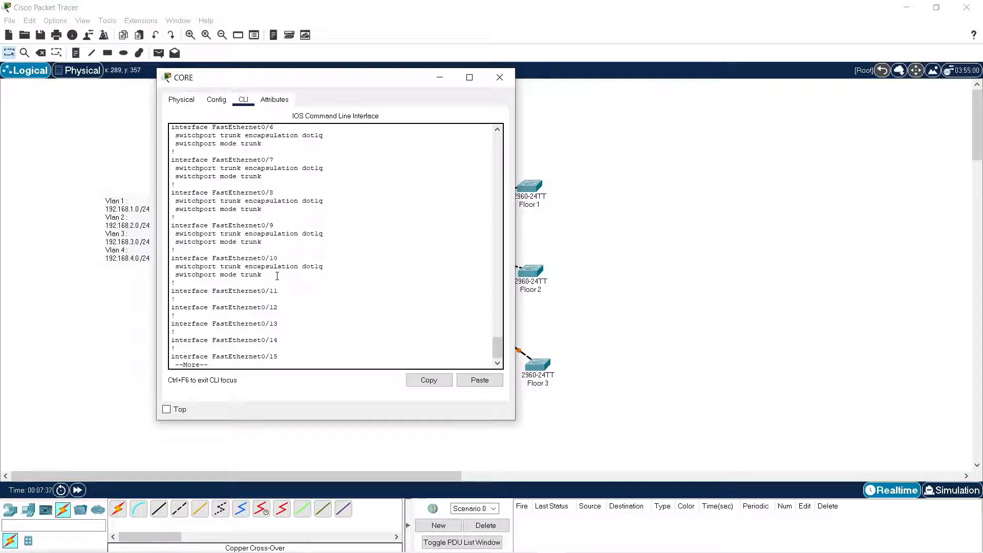
pyautogui.press('space')
pyautogui.press('space')
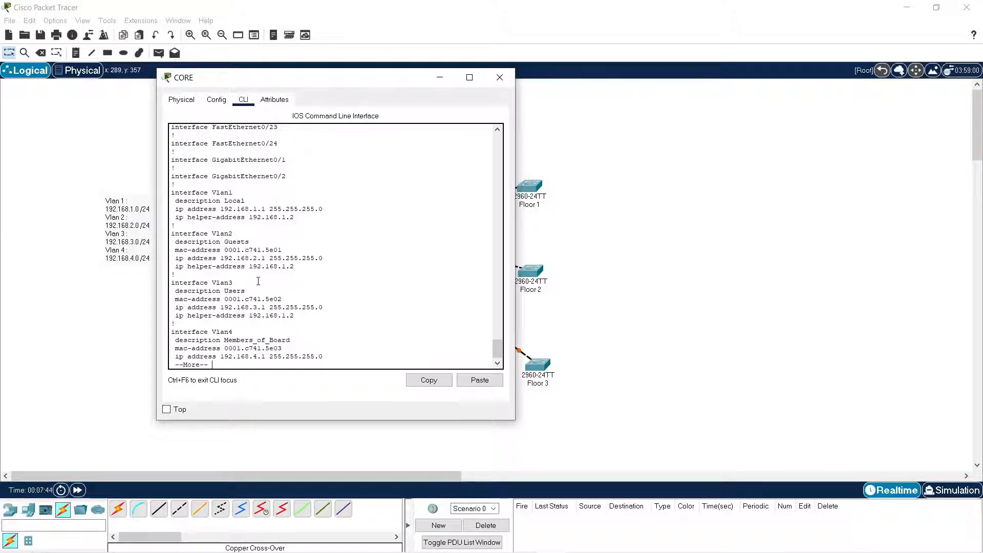
pyautogui.press('space')
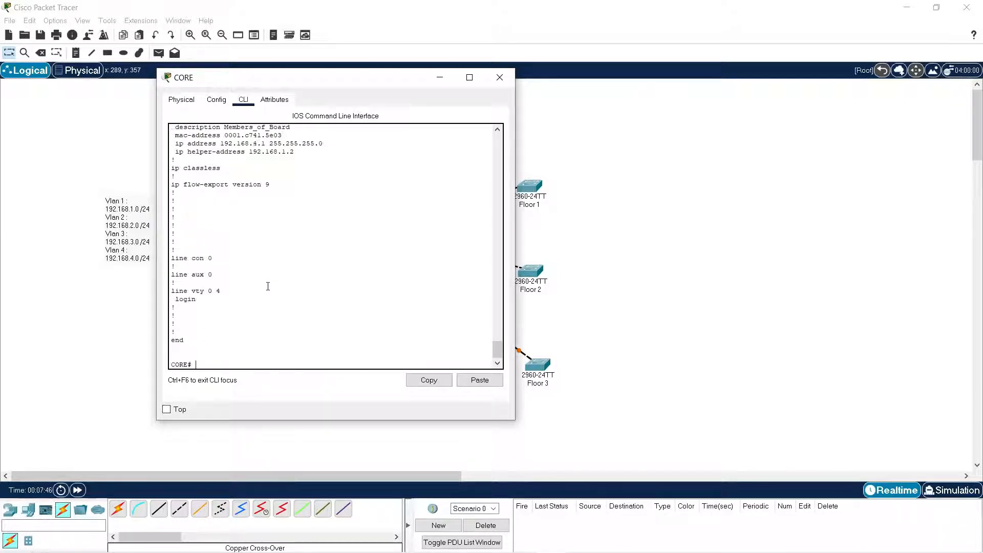
pyautogui.click(500, 77)
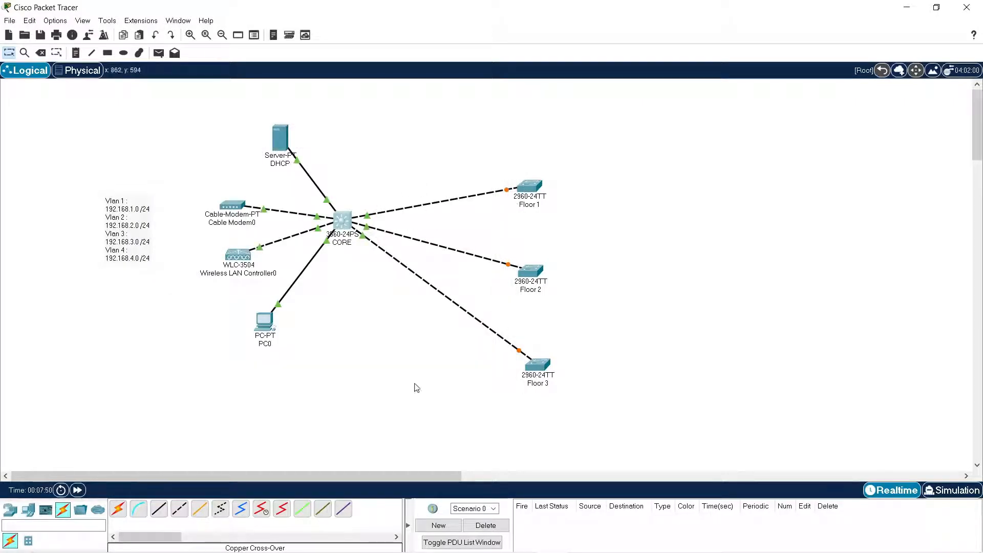
# Place three PC-PT end devices in the workspace, one beside each of the Floor 1, Floor 2 and Floor 3 switches.
pyautogui.click(28, 510)
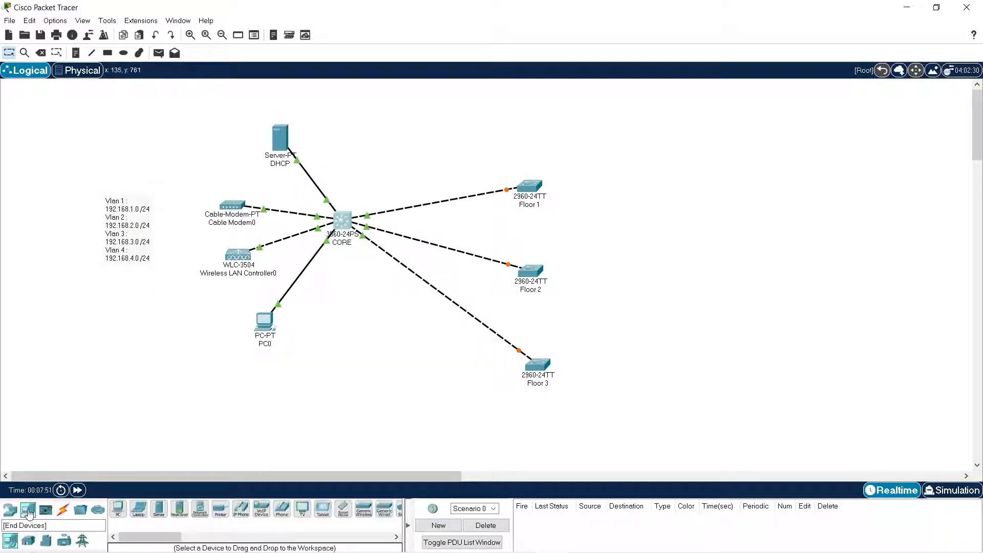
pyautogui.click(118, 508)
pyautogui.click(614, 232)
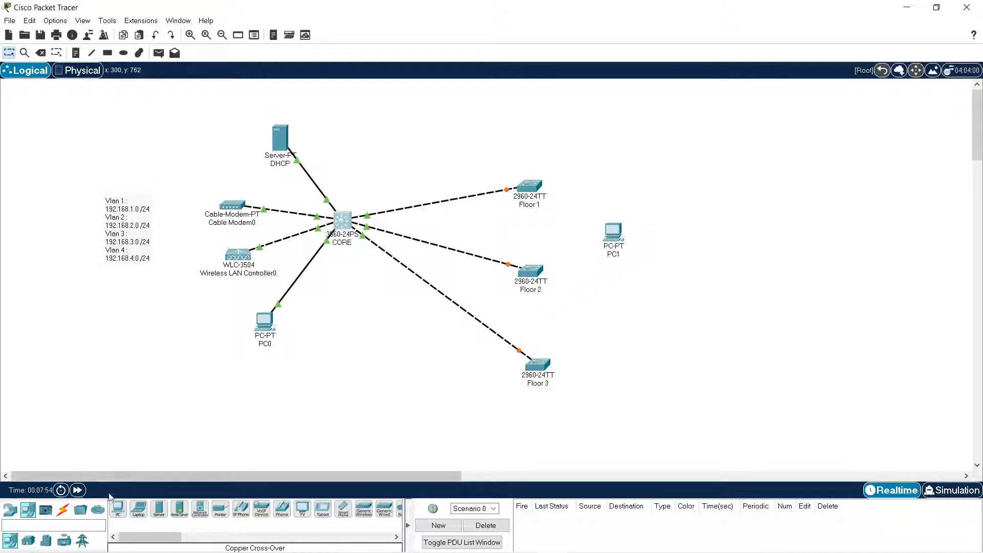
pyautogui.click(118, 509)
pyautogui.click(617, 320)
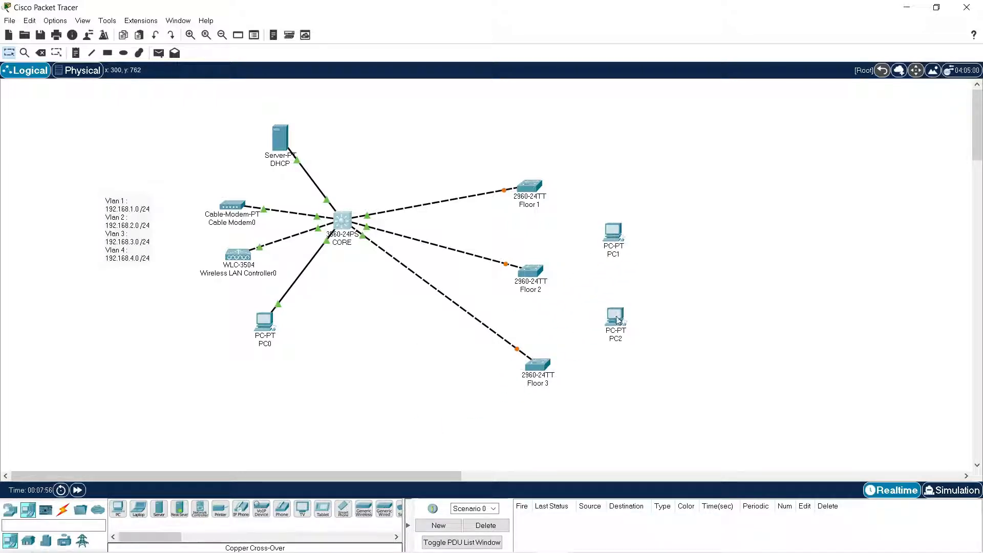
pyautogui.click(118, 508)
pyautogui.click(618, 417)
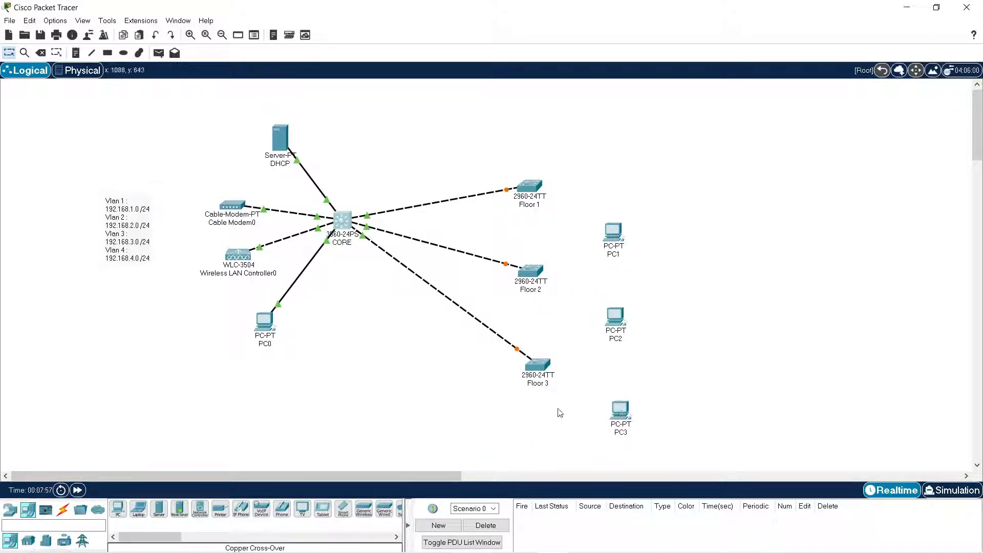
# Connect Fa0/2 of the Floor 1 switch to Fa0 of PC1 with a copper straight-through cable.
pyautogui.click(63, 508)
pyautogui.click(159, 509)
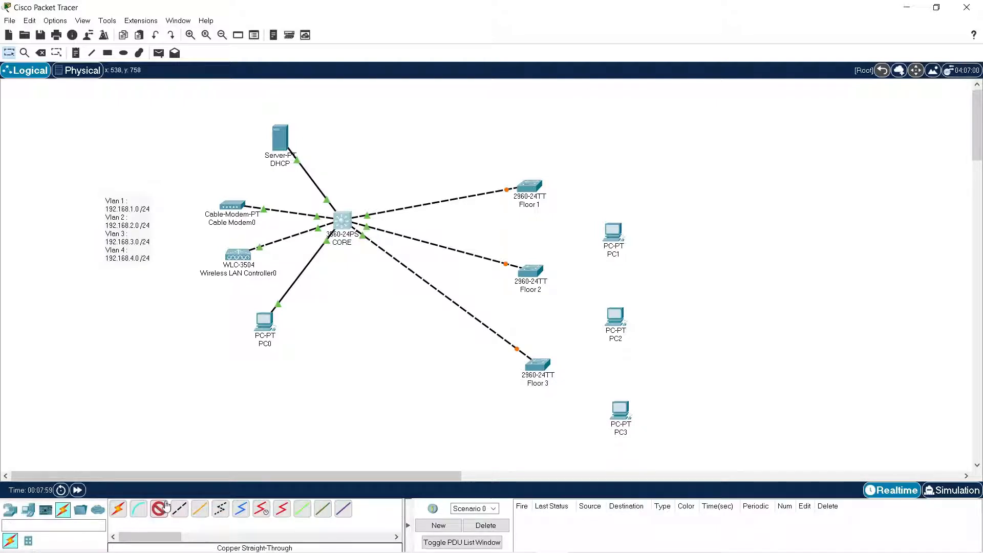
pyautogui.click(536, 190)
pyautogui.click(586, 208)
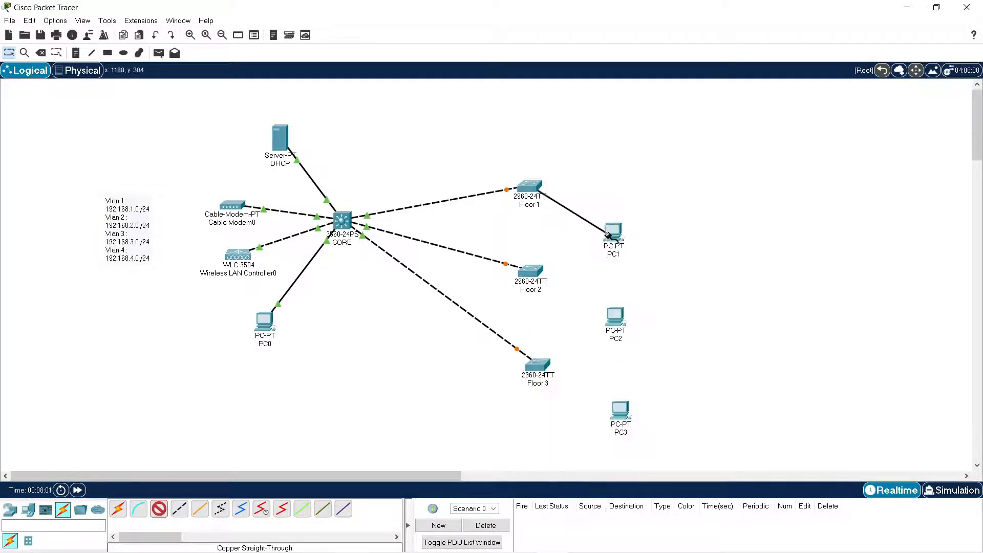
pyautogui.click(613, 232)
pyautogui.click(650, 281)
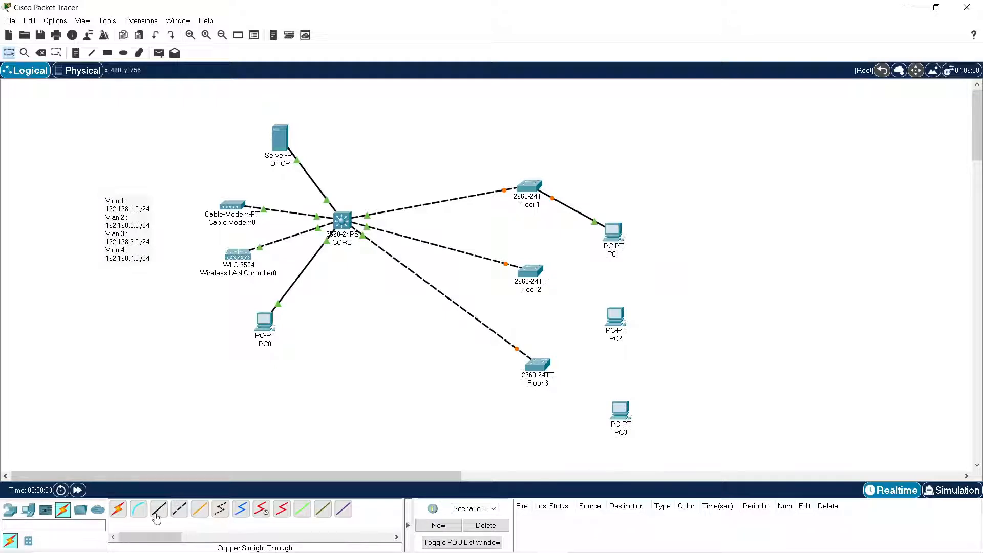
# Connect the Floor 2 switch to PC2 and the Floor 3 switch to PC3's FastEthernet0 with copper straight-through cables.
pyautogui.click(159, 508)
pyautogui.click(530, 271)
pyautogui.click(607, 56)
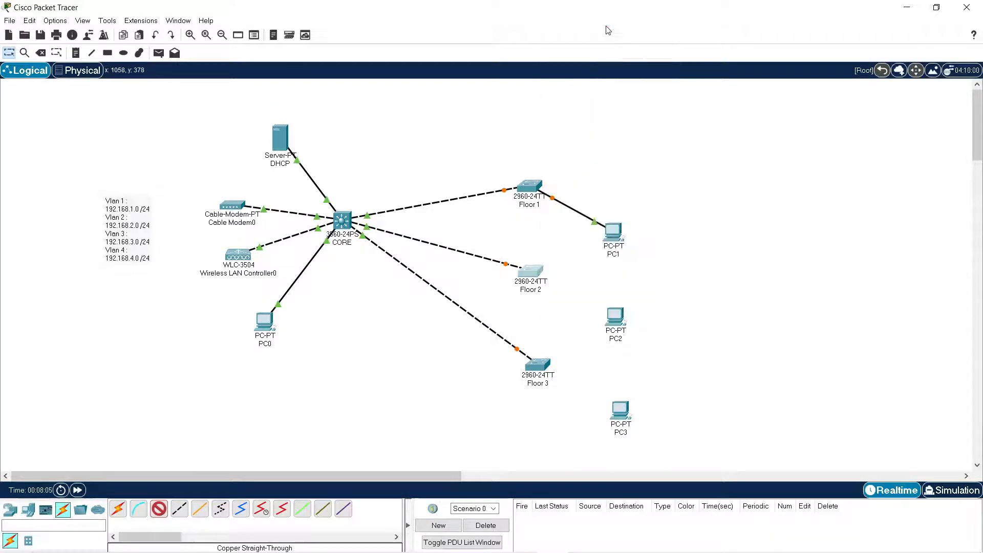
pyautogui.click(615, 314)
pyautogui.click(673, 363)
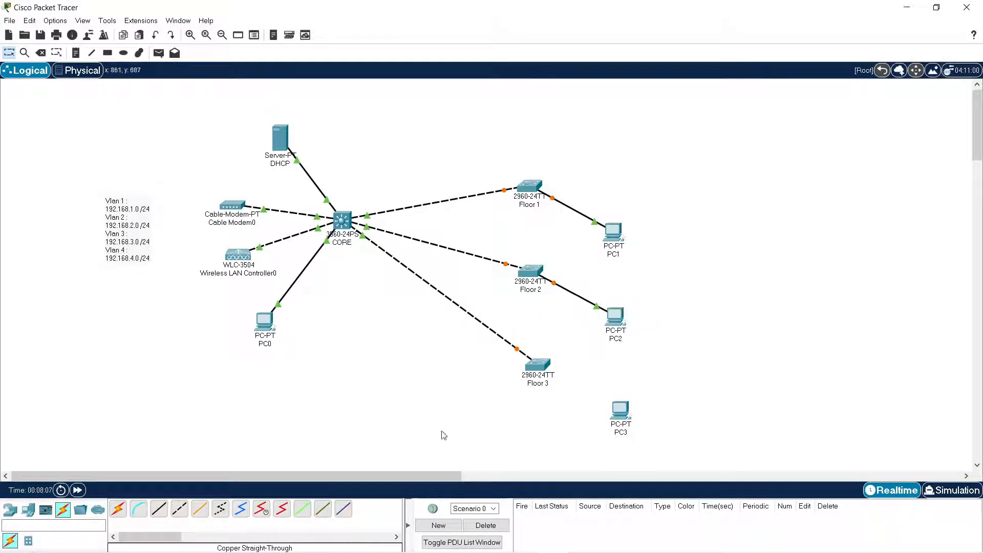
pyautogui.click(547, 365)
pyautogui.click(594, 64)
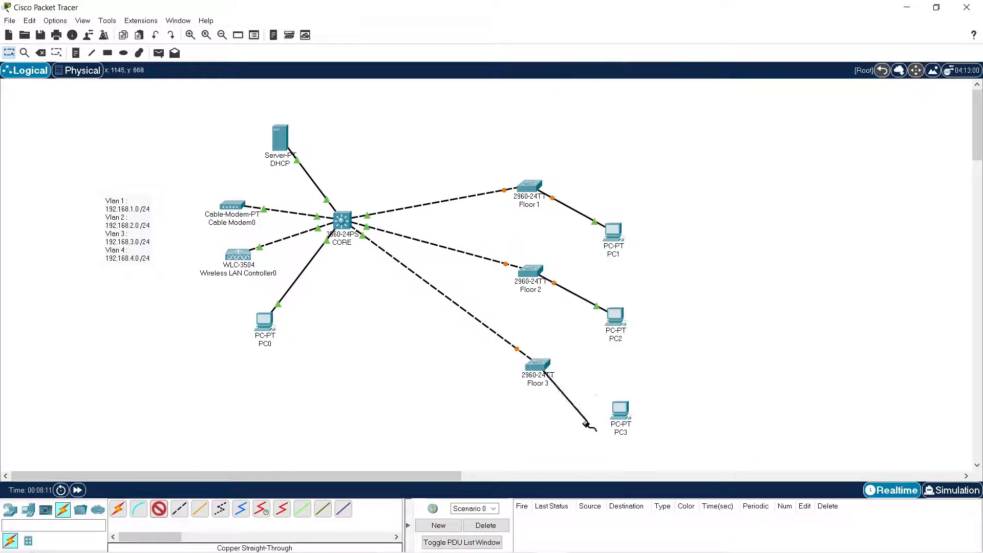
pyautogui.click(619, 410)
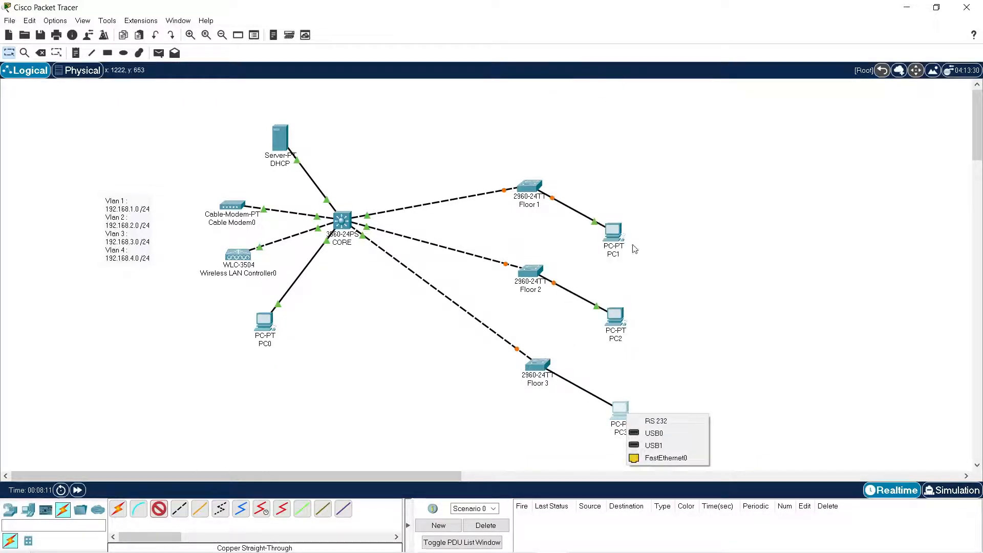
pyautogui.click(656, 461)
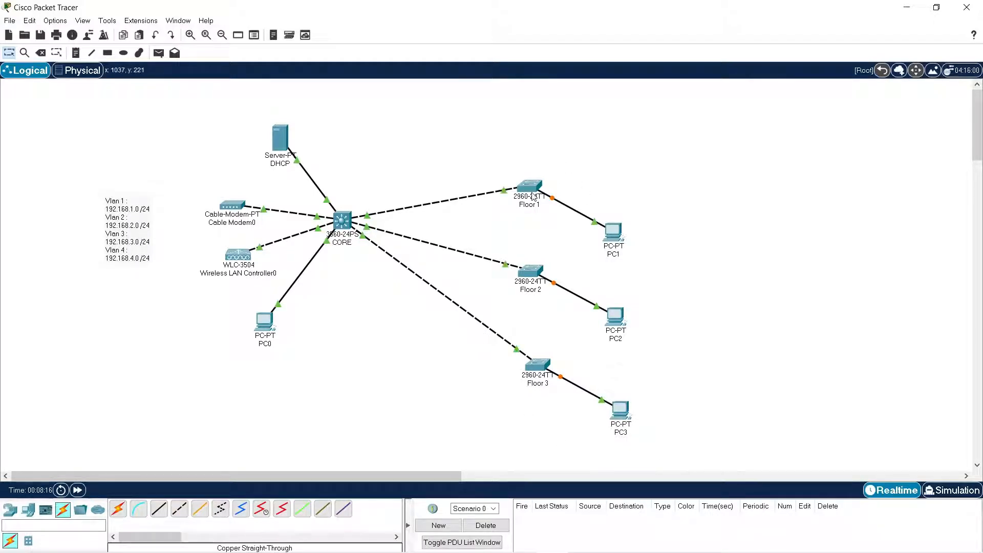
# Add three LAP-PT lightweight access points to the workspace, one beyond each of the Floor 1, Floor 2 and Floor 3 switches.
pyautogui.moveTo(538, 552)
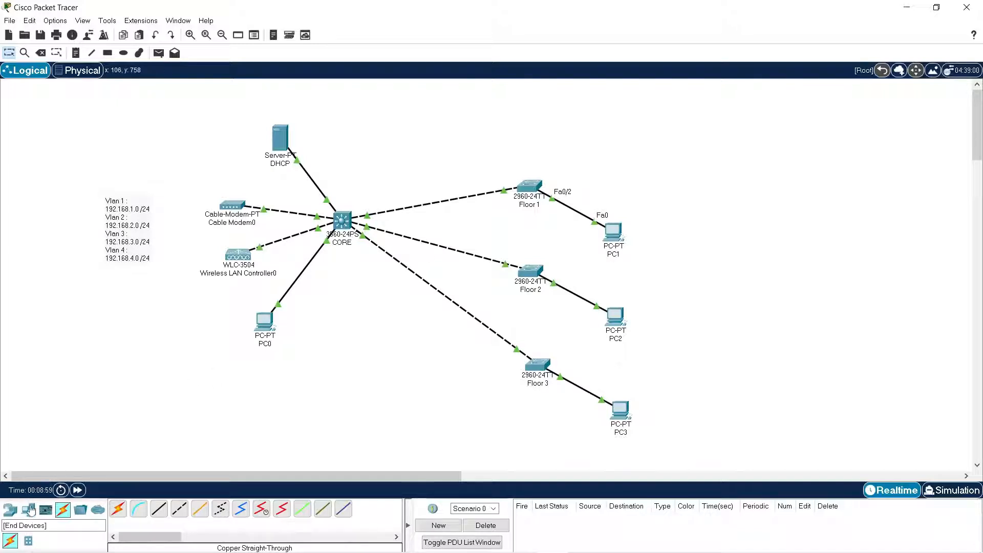
pyautogui.click(10, 509)
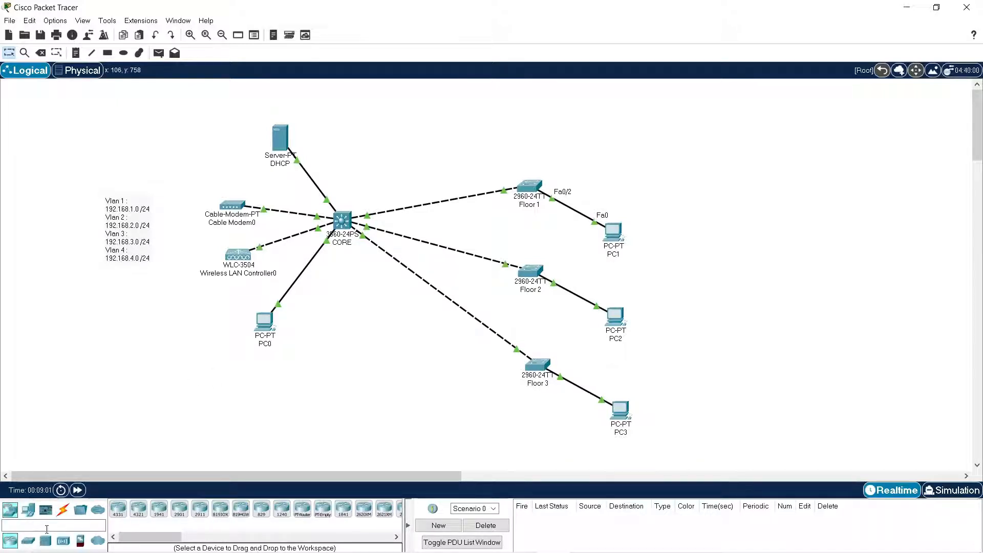
pyautogui.click(63, 541)
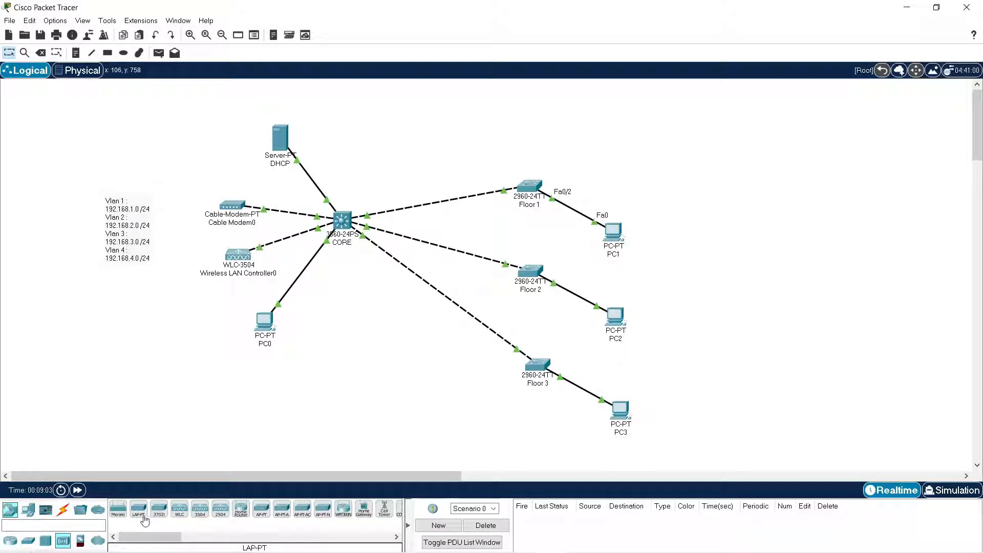
pyautogui.moveTo(145, 520); pyautogui.dragTo(651, 167)
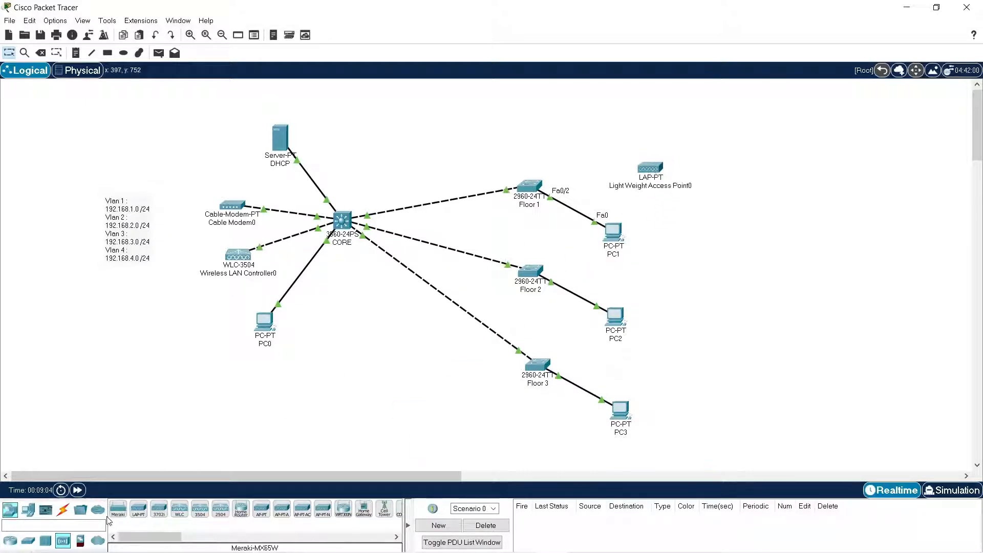
pyautogui.moveTo(138, 509); pyautogui.dragTo(689, 300)
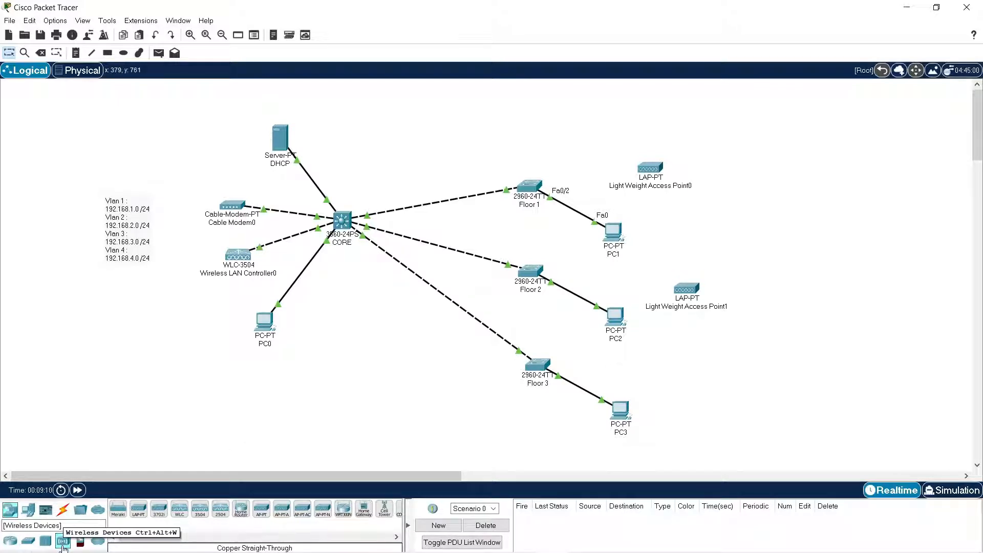
pyautogui.moveTo(138, 510); pyautogui.dragTo(691, 381)
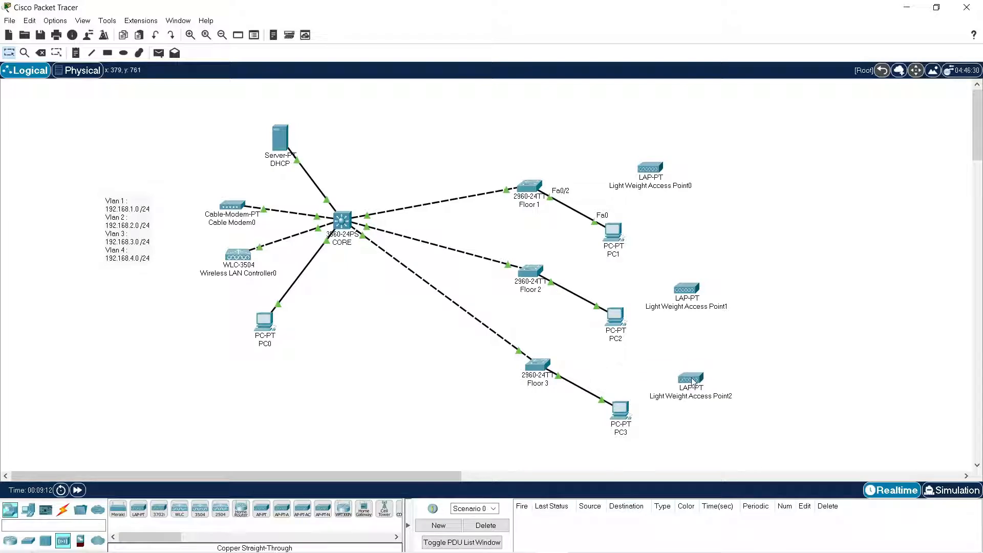
# Open the Floor 1 switch's command line and copy the Floor-1 script, from en to end, out of the Notepad document.
pyautogui.doubleClick(531, 190)
pyautogui.click(399, 123)
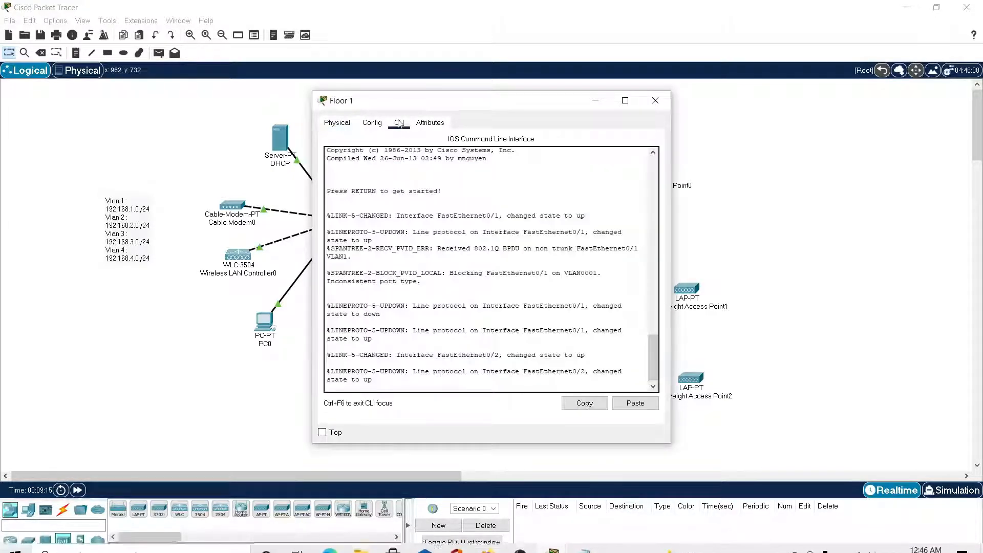
pyautogui.click(588, 530)
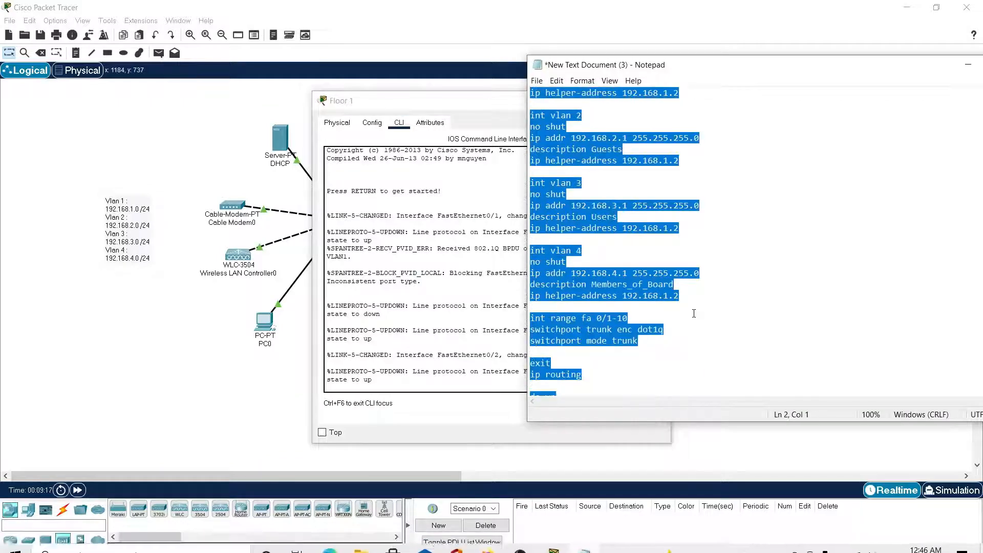
pyautogui.scroll(-7, 694, 313)
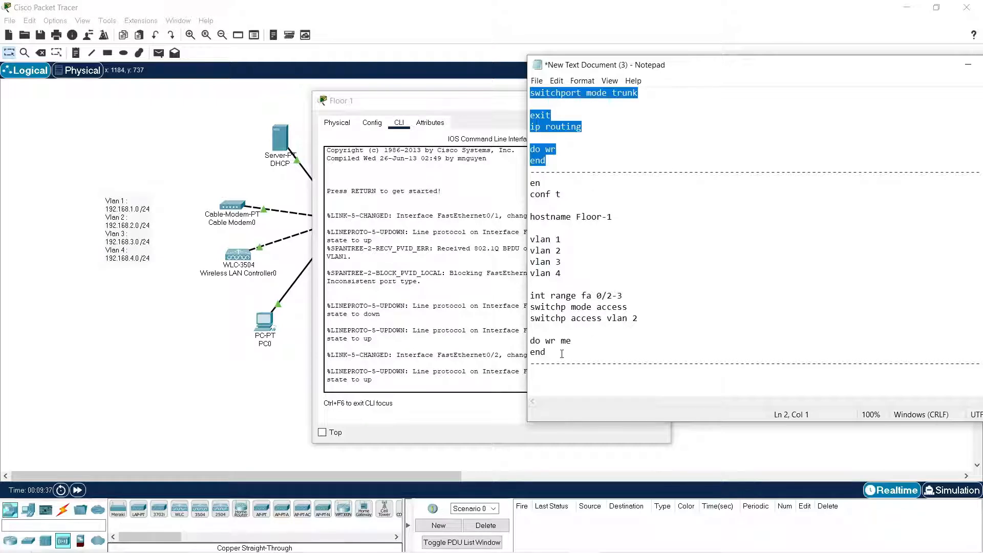
pyautogui.moveTo(562, 353); pyautogui.dragTo(519, 188)
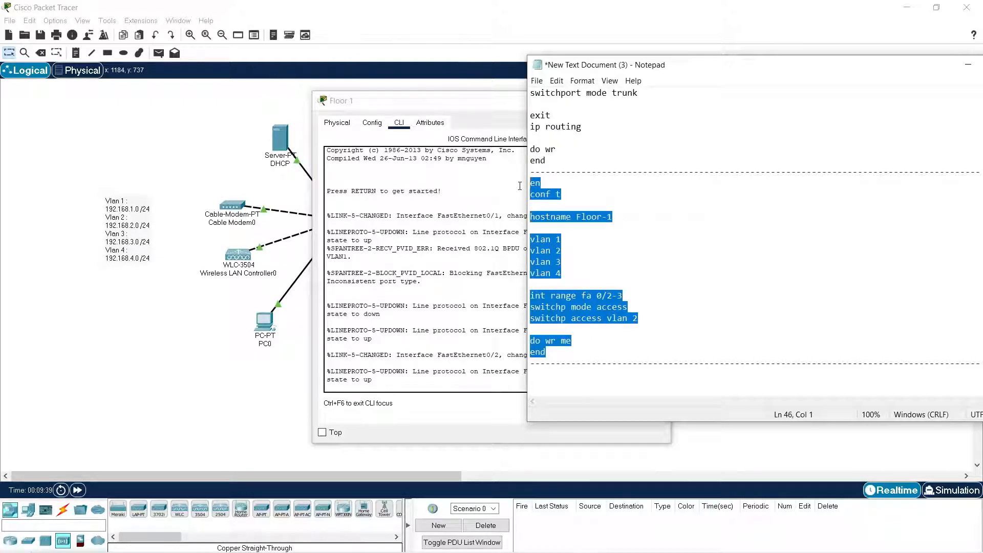
# Run the copied script on the Floor 1 switch, setting hostname Floor-1, VLANs 1-4 and Fa0/2-3 as access ports in VLAN 2.
pyautogui.click(449, 235)
pyautogui.press('Return')
pyautogui.press('Return')
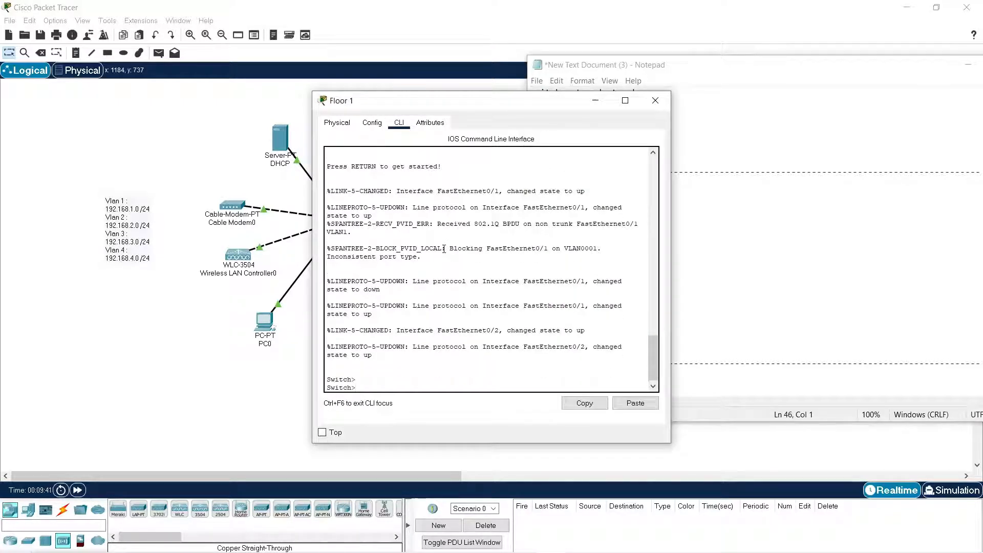
pyautogui.rightClick(445, 249)
pyautogui.click(461, 268)
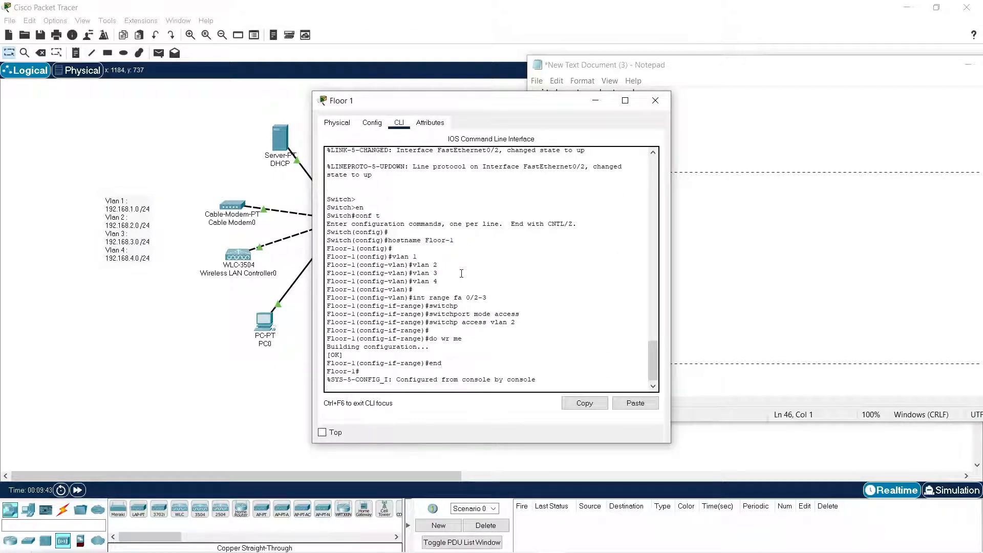
# Review the Floor 1 switch's whole running configuration with sh run and close its window.
pyautogui.press('Return')
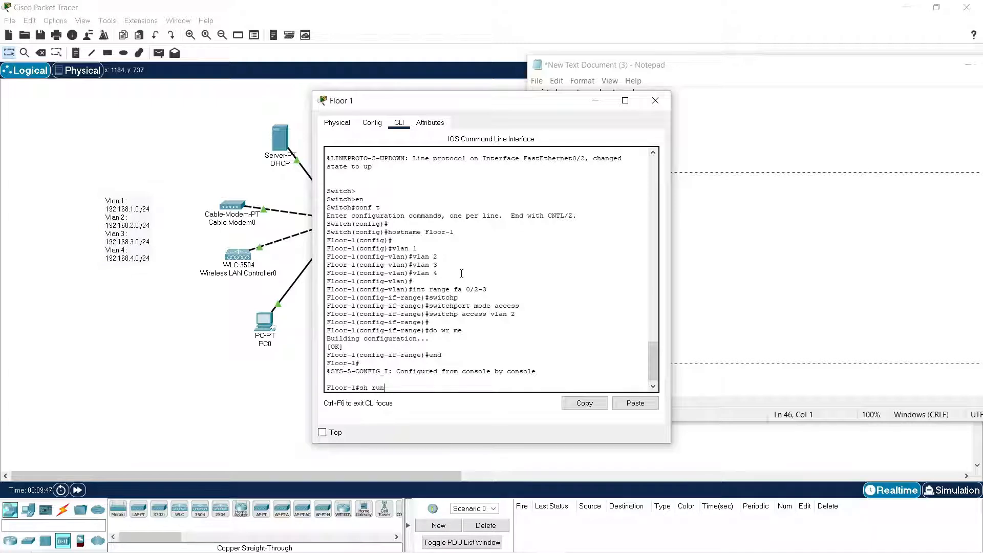
pyautogui.write('sh run')
pyautogui.press('Return')
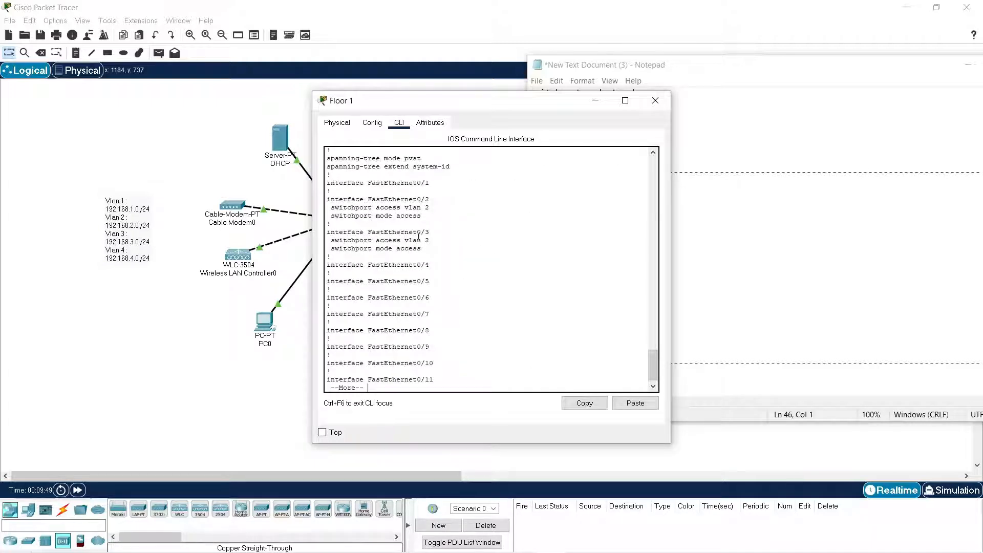
pyautogui.press('space')
pyautogui.press('space')
pyautogui.press('space')
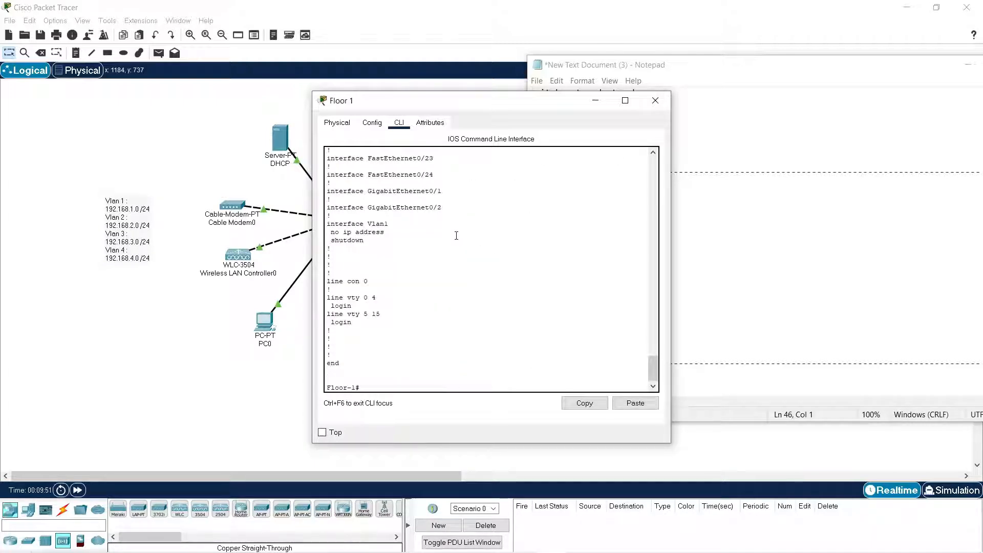
pyautogui.click(656, 100)
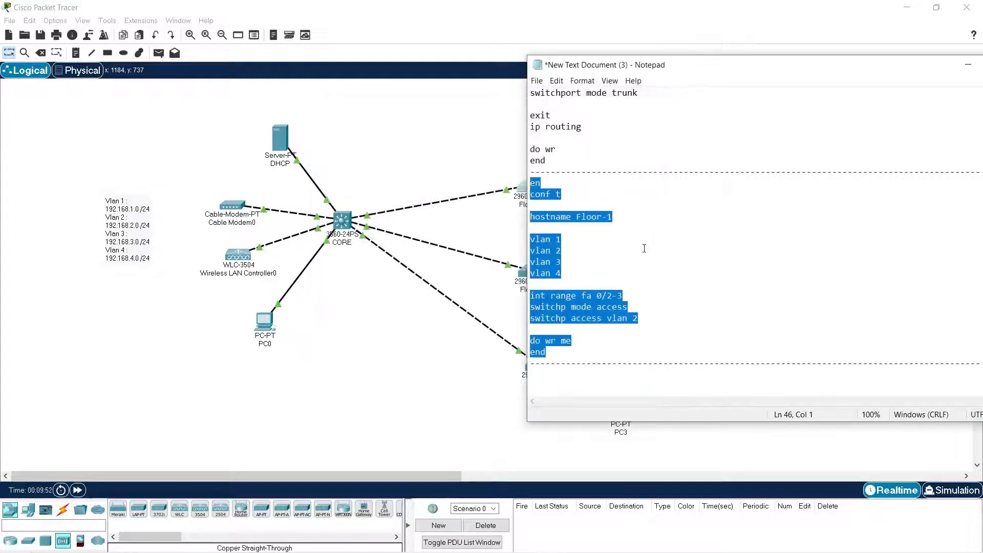
# Edit the Notepad script to hostname Floor-2 and access VLAN 3, and copy it.
pyautogui.click(623, 218)
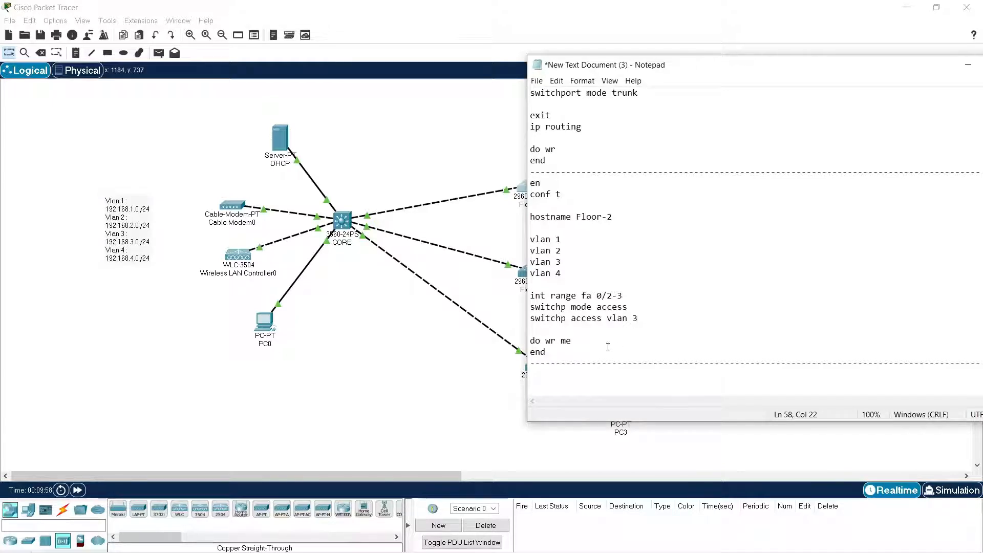
pyautogui.moveTo(565, 354); pyautogui.dragTo(516, 184)
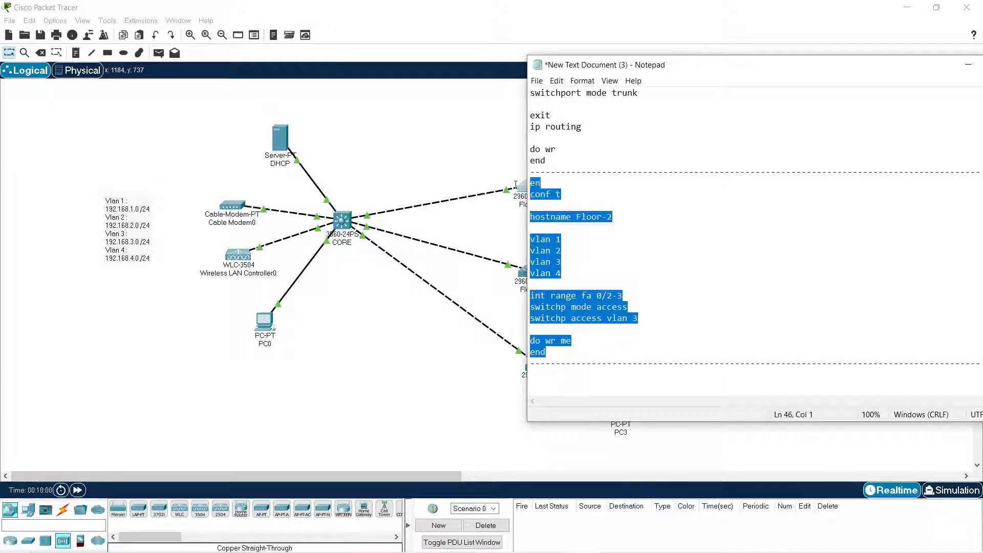
pyautogui.click(490, 251)
# Run the copied Floor-2 script in the Floor 2 switch's command line, assigning Fa0/2-3 to access VLAN 3, and close its window.
pyautogui.doubleClick(533, 279)
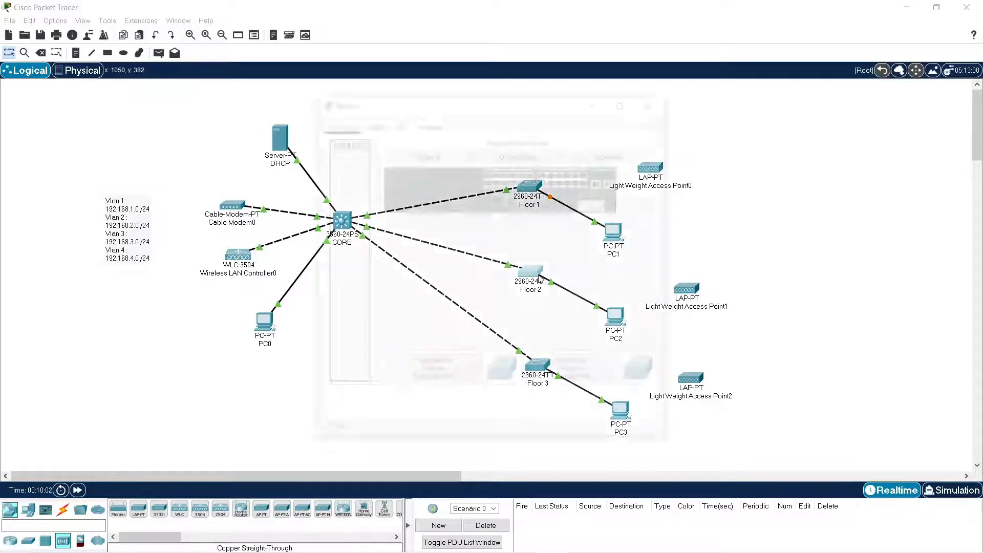
pyautogui.moveTo(532, 102); pyautogui.dragTo(368, 95)
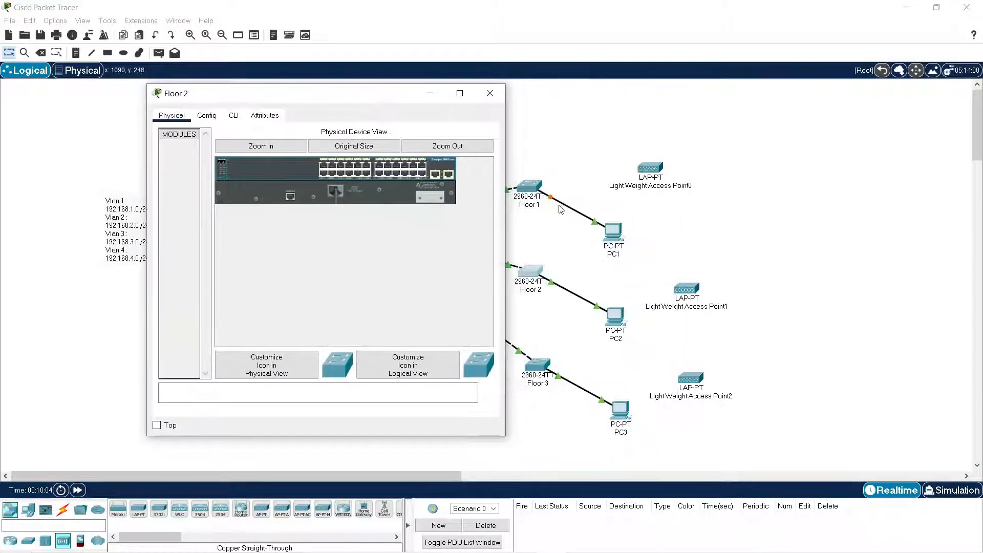
pyautogui.click(233, 116)
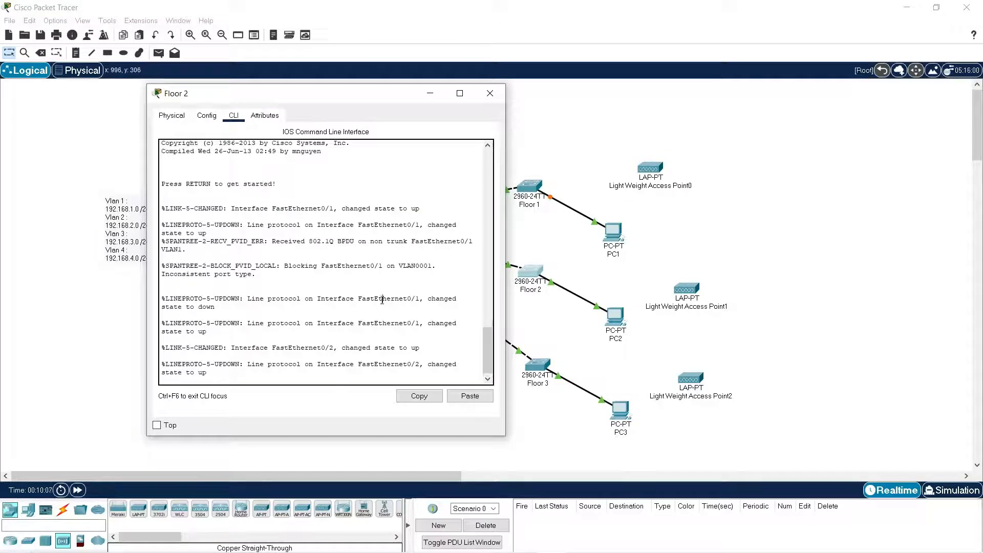
pyautogui.press('Return')
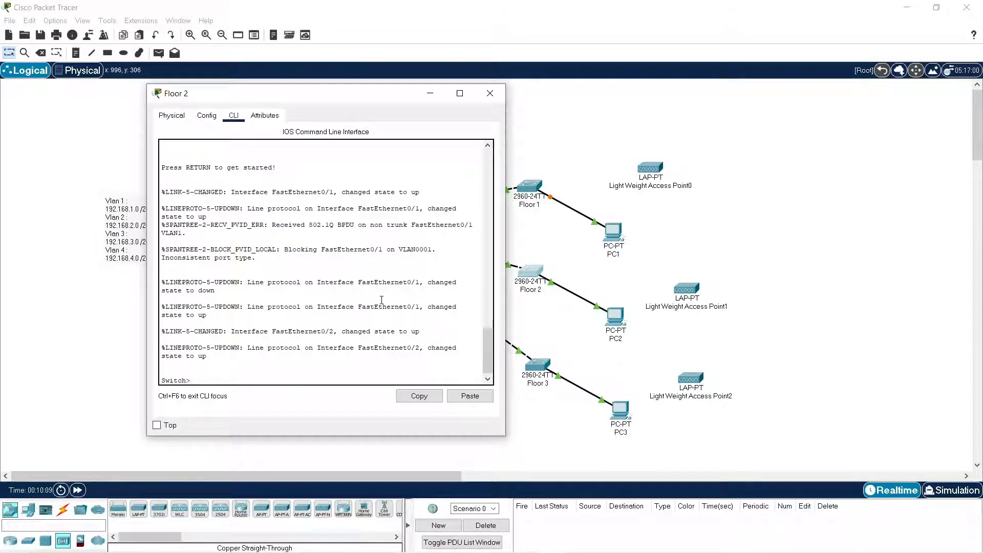
pyautogui.rightClick(382, 299)
pyautogui.click(403, 319)
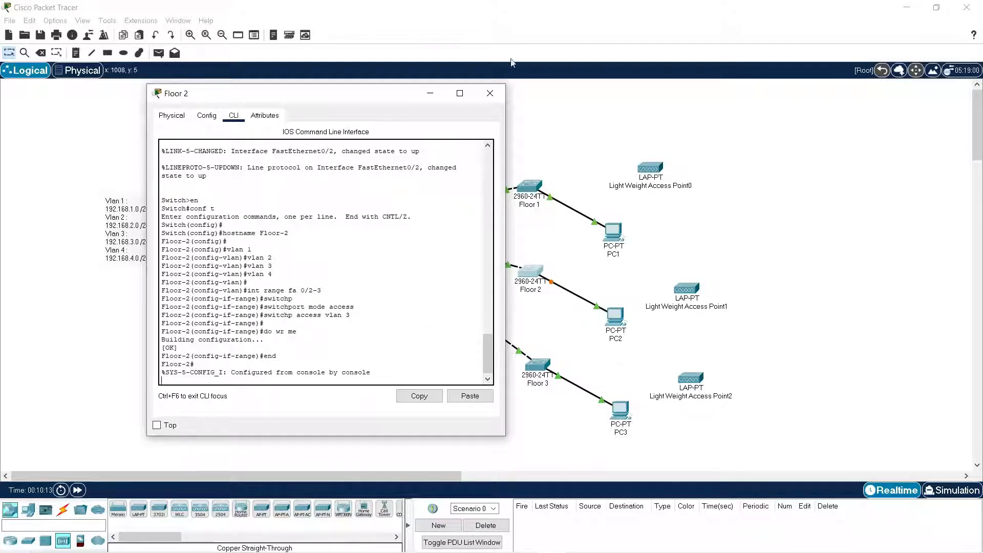
pyautogui.click(490, 93)
# Edit the Notepad script to hostname Floor-3 and access VLAN 4, and copy it.
pyautogui.click(545, 370)
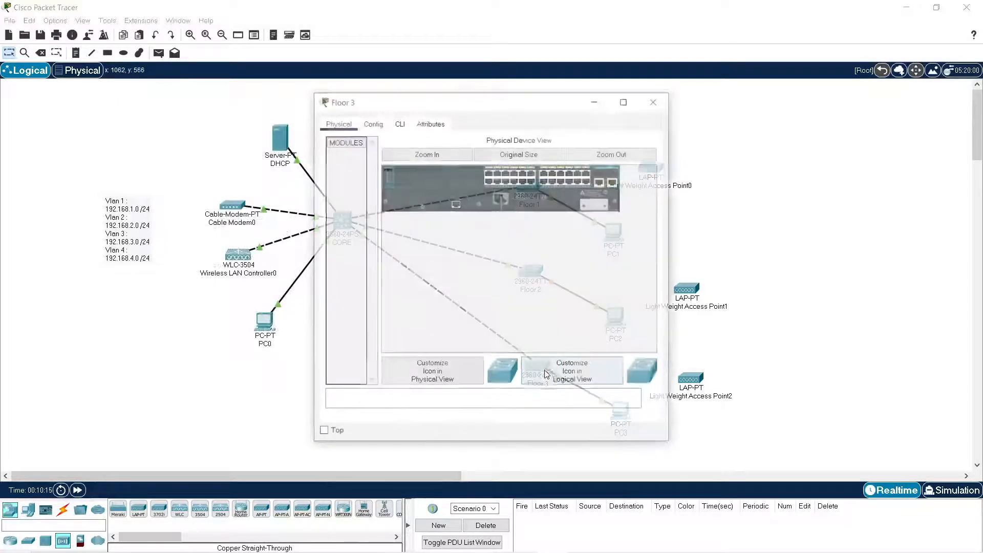
pyautogui.hotkey('alt', 'Tab')
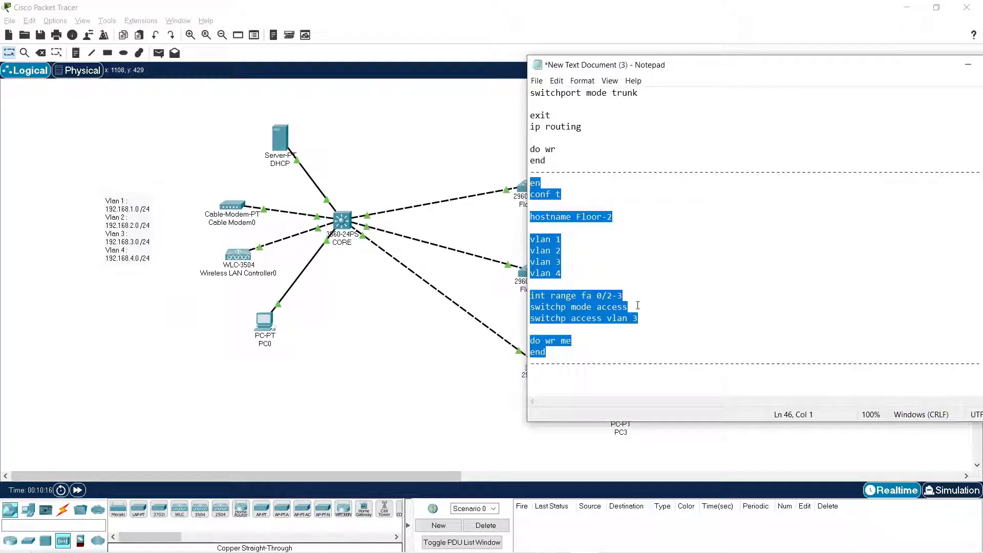
pyautogui.click(620, 216)
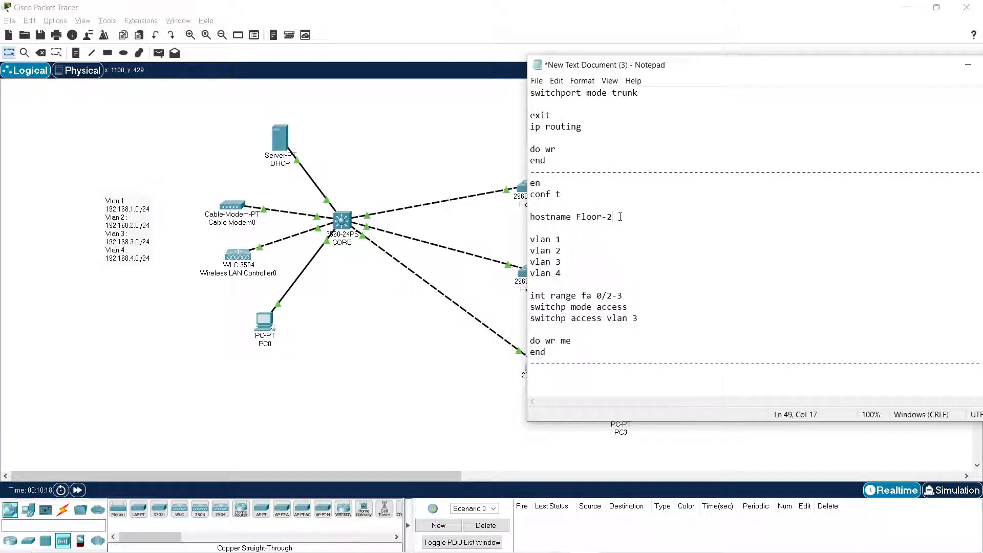
pyautogui.press('BackSpace')
pyautogui.write('3')
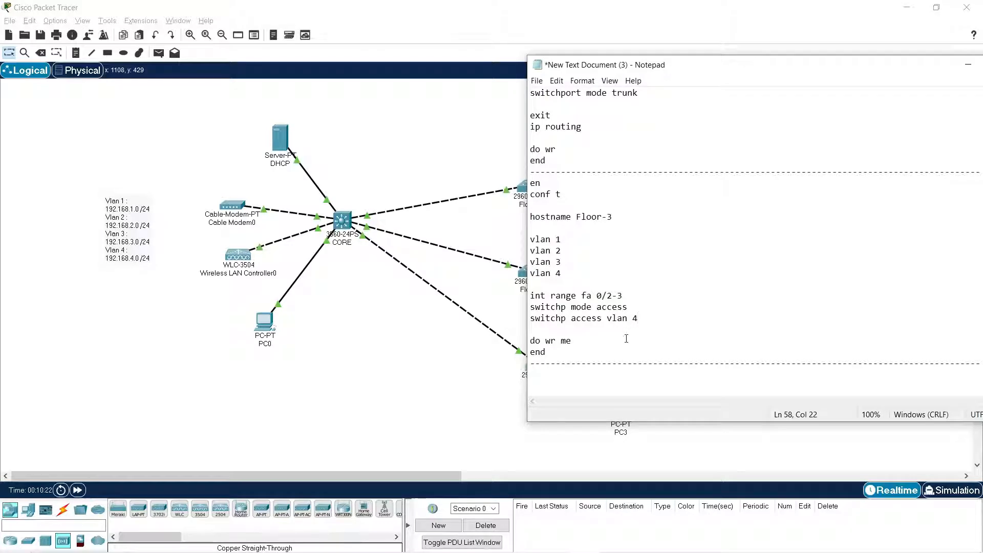
pyautogui.moveTo(560, 355); pyautogui.dragTo(503, 248)
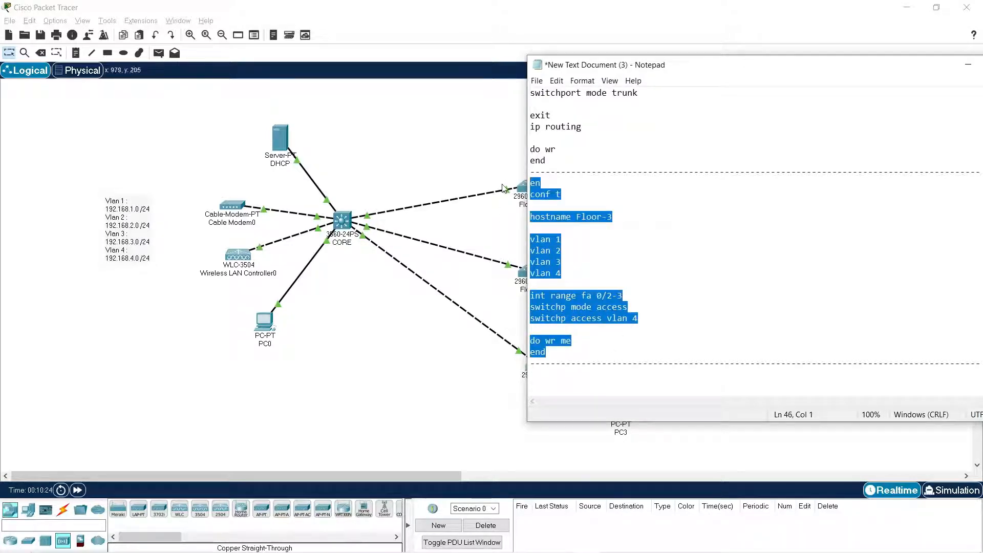
# Run the copied Floor-3 script in the Floor 3 switch's command line, assigning Fa0/2-3 to access VLAN 4, and close its window.
pyautogui.click(413, 391)
pyautogui.click(547, 375)
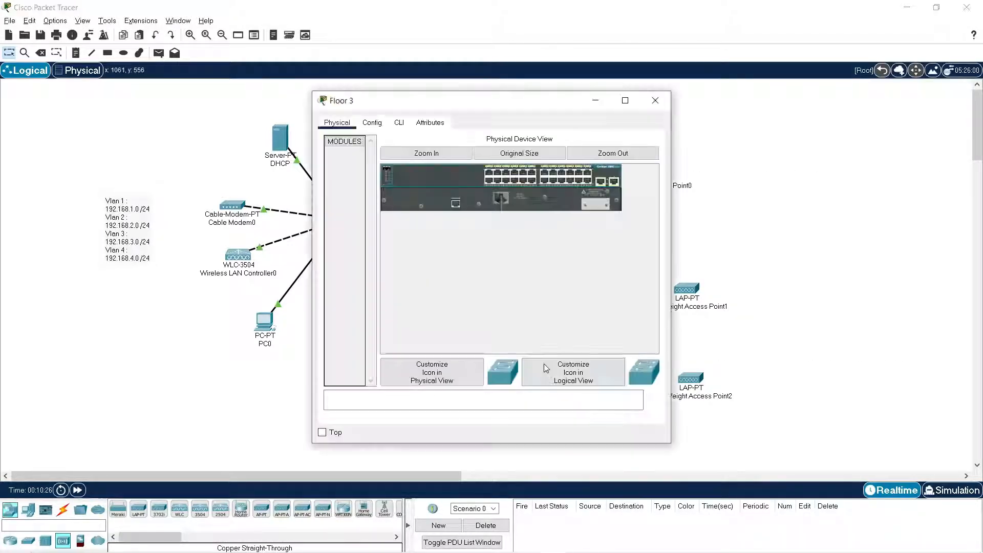
pyautogui.click(399, 122)
pyautogui.press('Return')
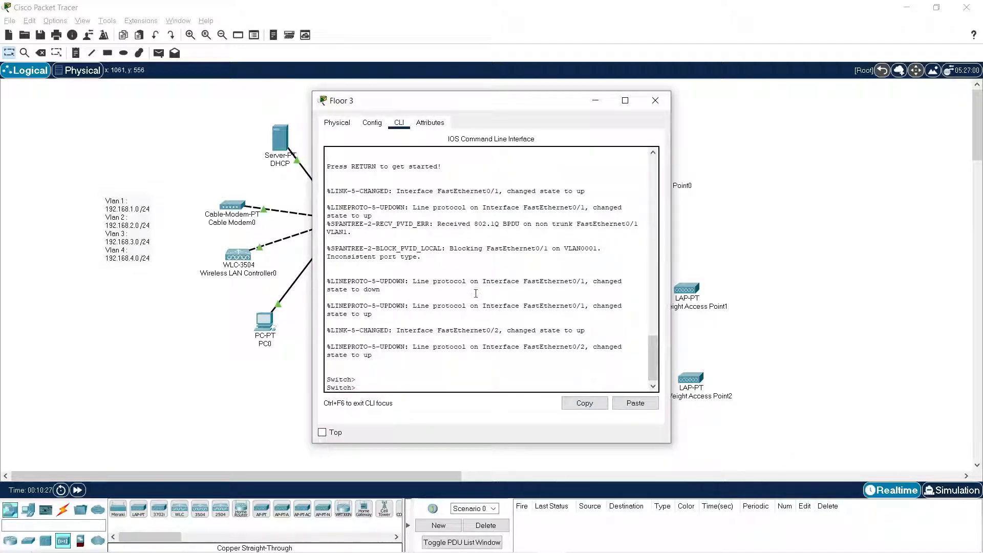
pyautogui.rightClick(471, 291)
pyautogui.click(492, 309)
pyautogui.press('Return')
pyautogui.press('Return')
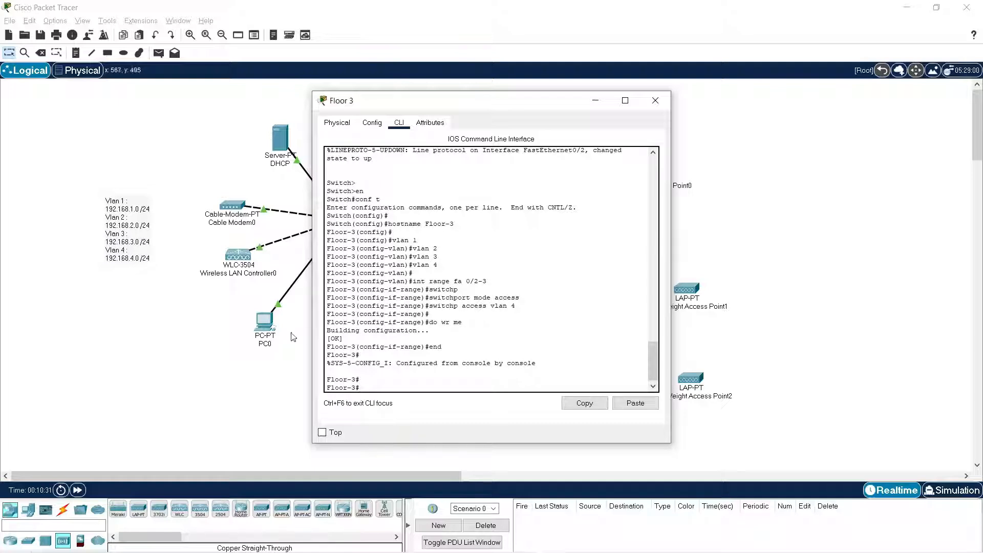
pyautogui.click(655, 100)
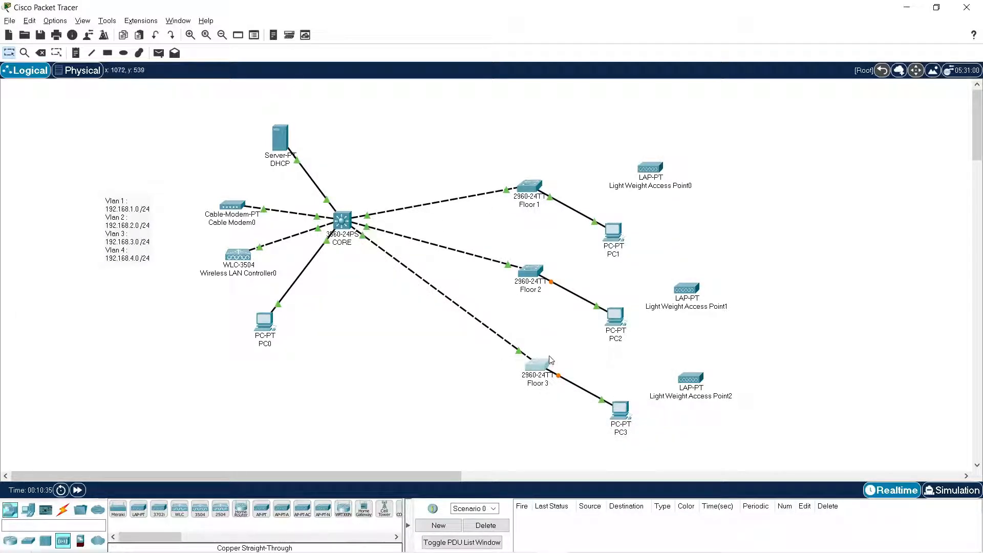
# Try to obtain PC1's IP address through DHCP twice, and return its IP configuration to Static.
pyautogui.click(614, 233)
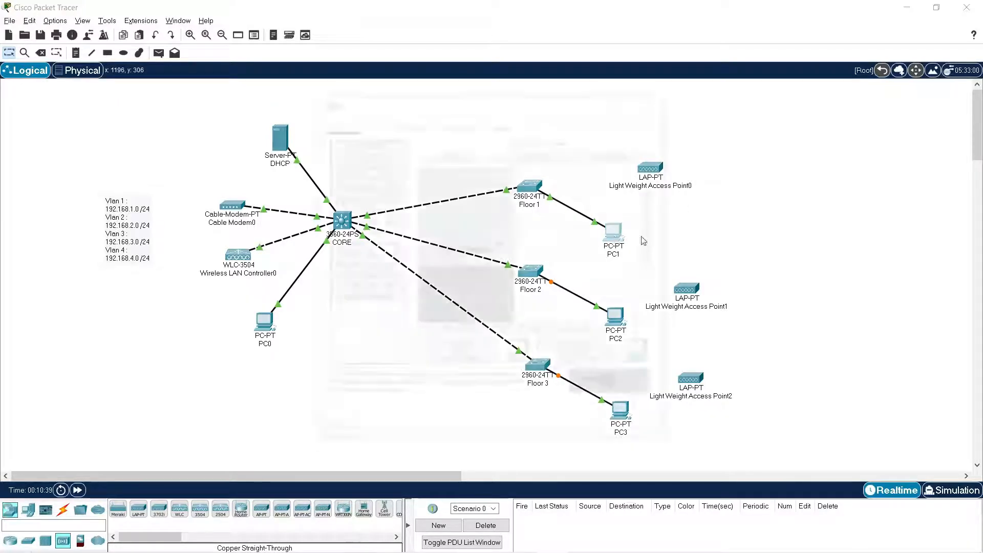
pyautogui.click(407, 123)
pyautogui.click(357, 178)
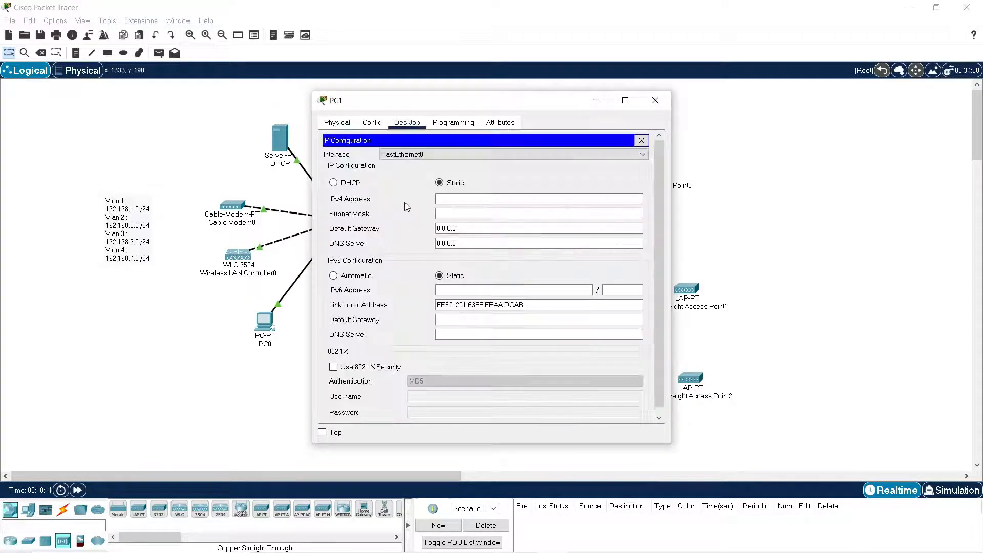
pyautogui.click(344, 183)
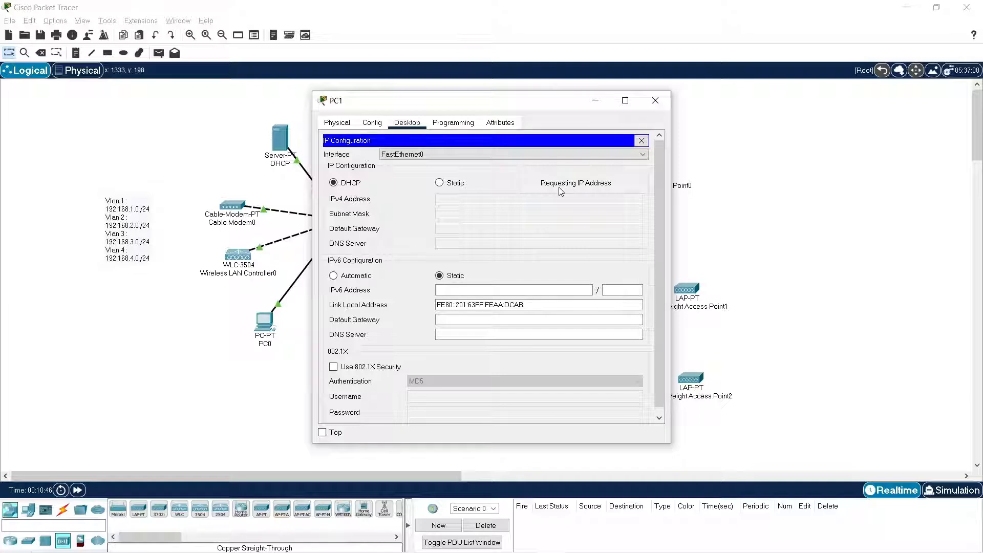
pyautogui.click(452, 185)
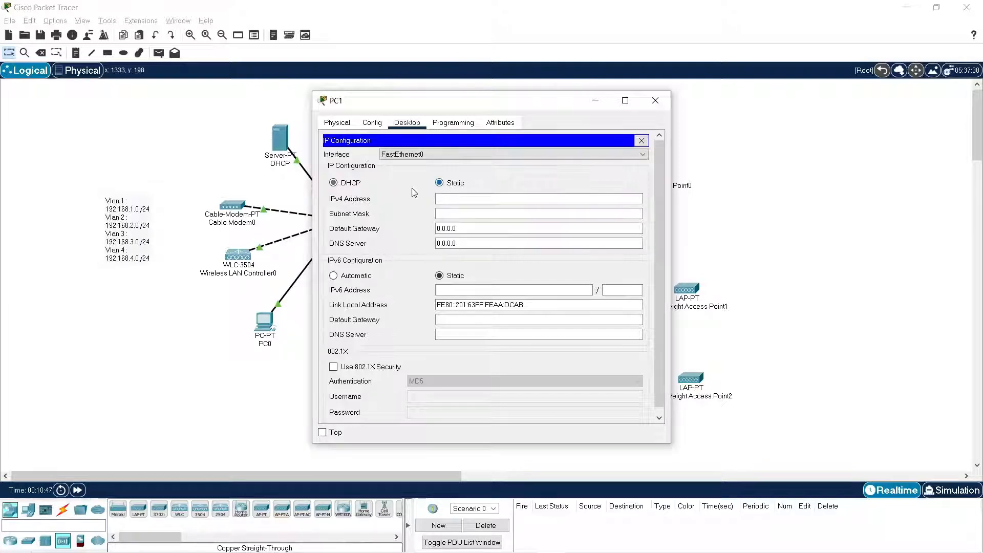
pyautogui.click(342, 184)
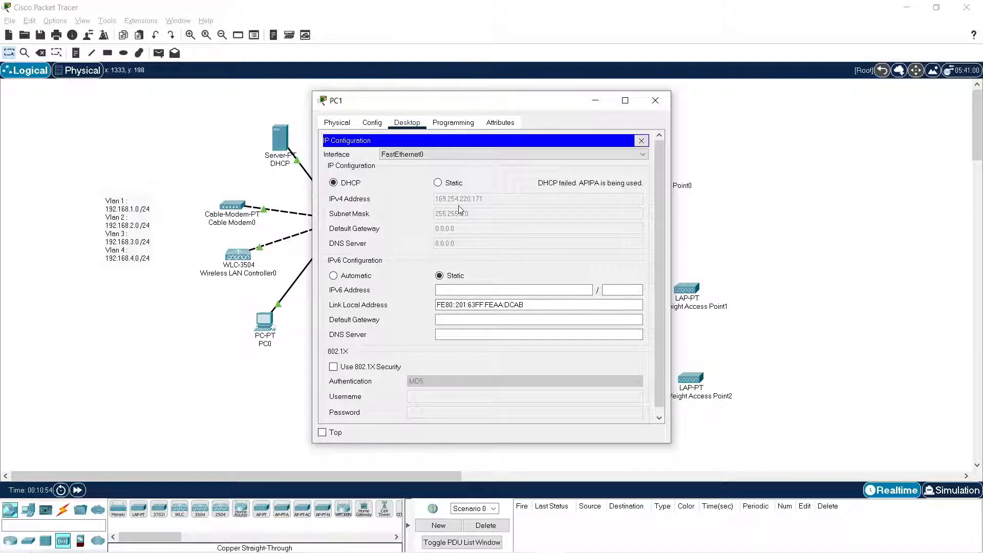
pyautogui.click(444, 185)
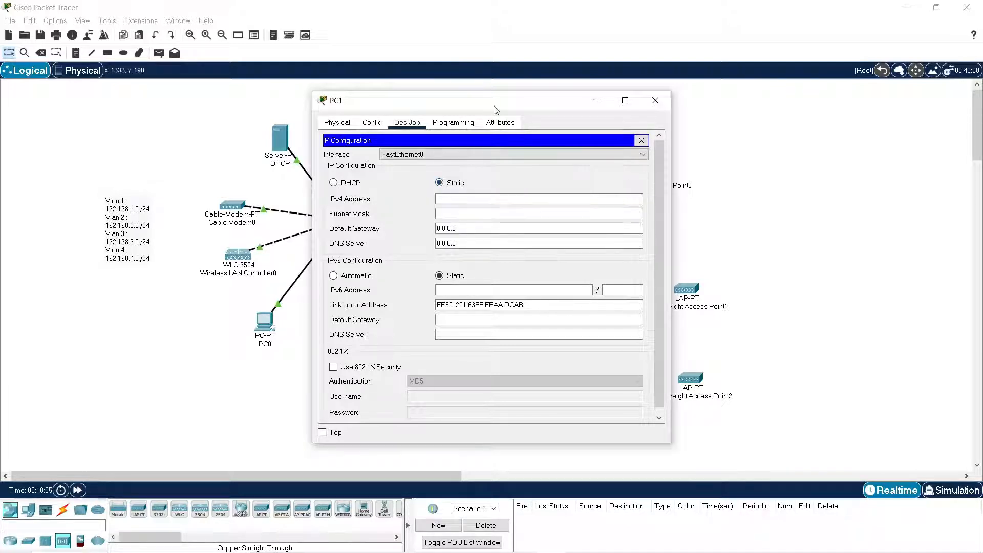
# Open the DHCP server's DHCP service settings and set serverPool's default gateway to 192.168.1.1.
pyautogui.moveTo(493, 101); pyautogui.dragTo(715, 112)
pyautogui.click(290, 140)
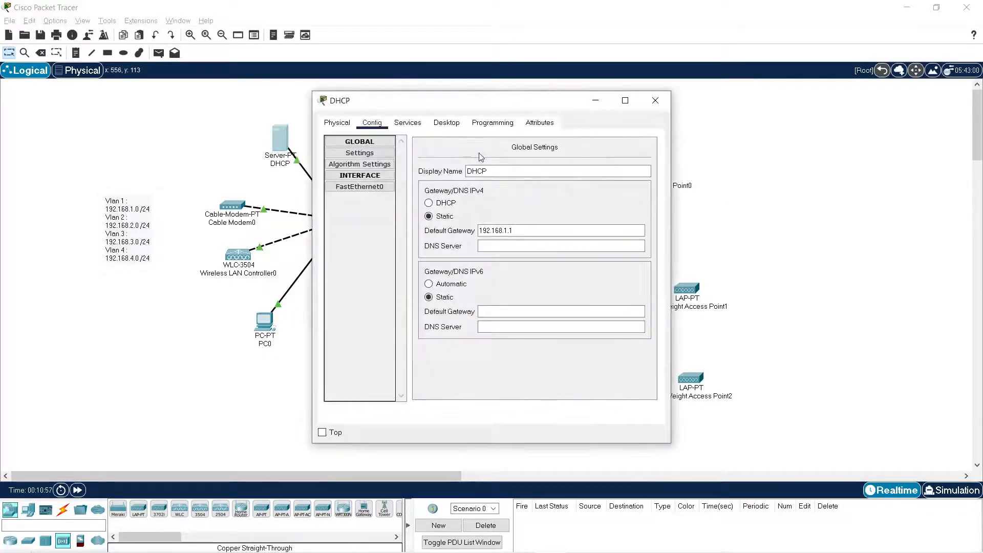
pyautogui.click(408, 123)
pyautogui.click(372, 166)
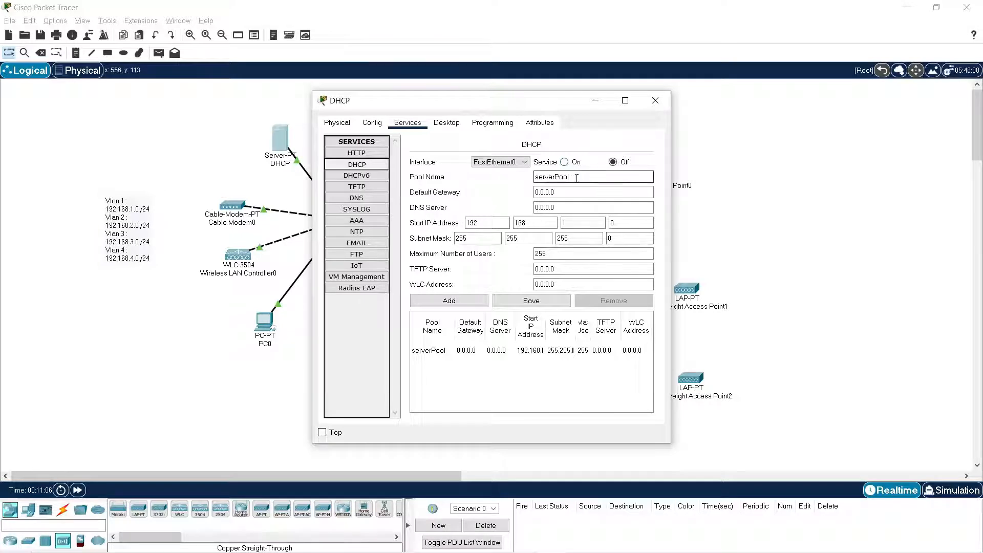
pyautogui.moveTo(673, 442); pyautogui.dragTo(768, 442)
pyautogui.click(647, 180)
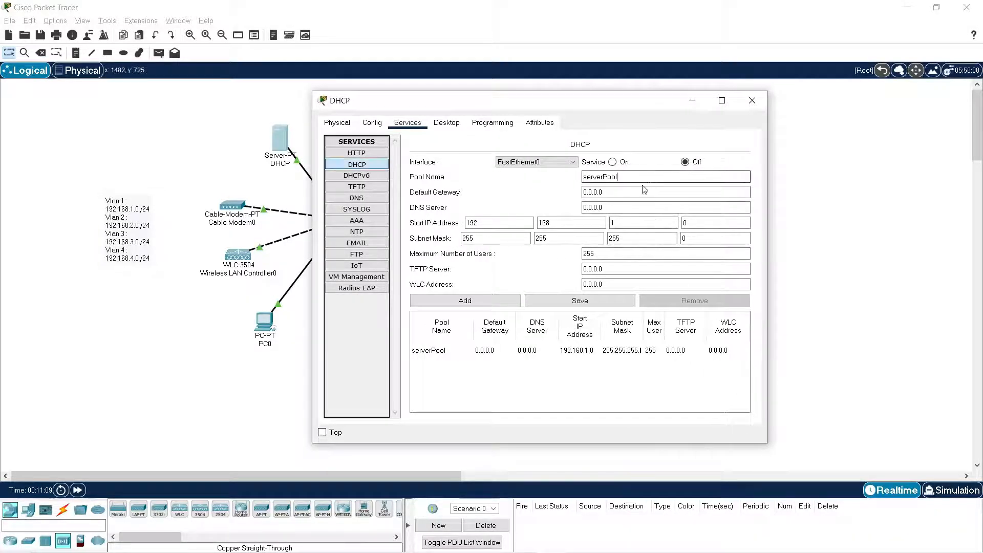
pyautogui.click(642, 194)
pyautogui.press('Tab')
pyautogui.click(641, 193)
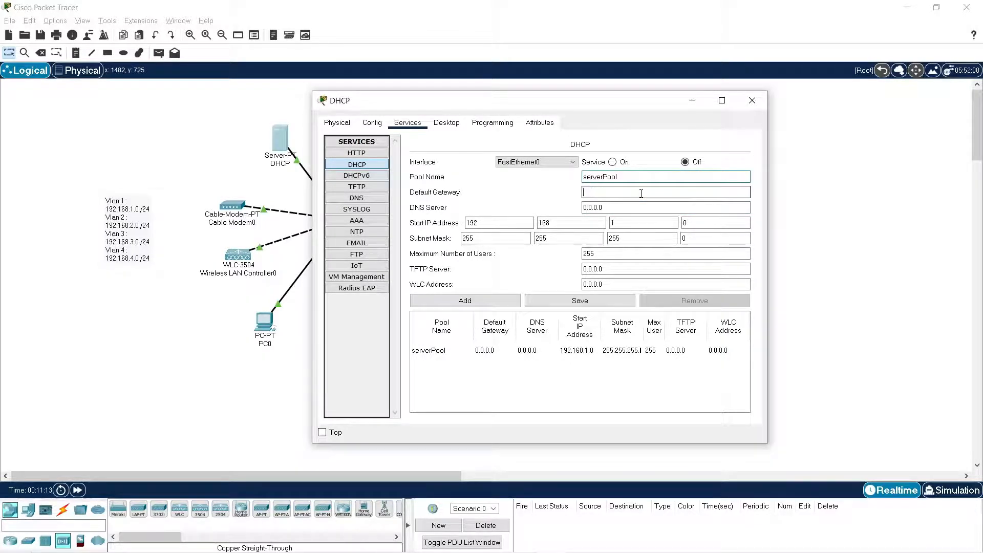
pyautogui.write('192.168.1.1')
pyautogui.press('Tab')
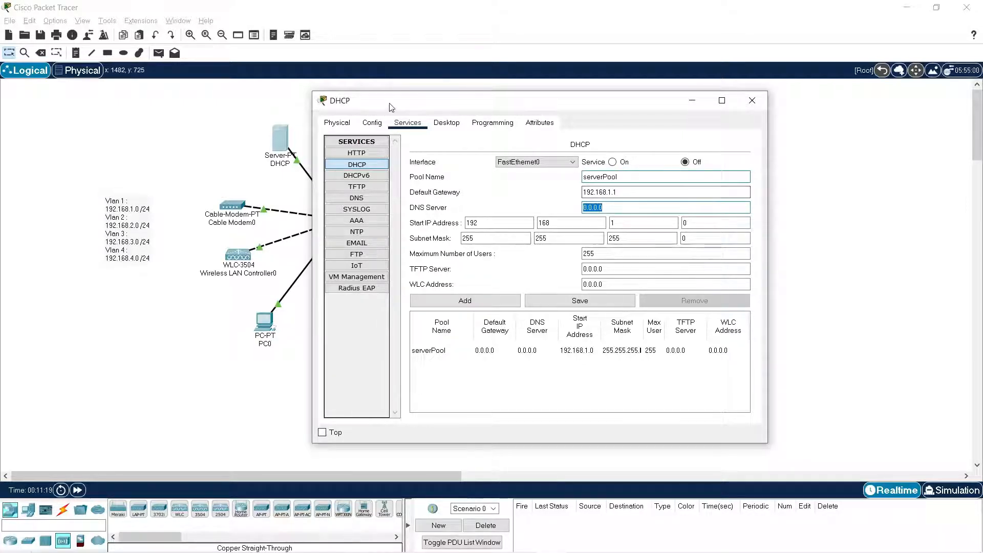
# Set serverPool's start IP address to 192.168.1.20, maximum users to 110 and WLC address to 192.168.1.10, and save the pool.
pyautogui.moveTo(389, 104); pyautogui.dragTo(462, 100)
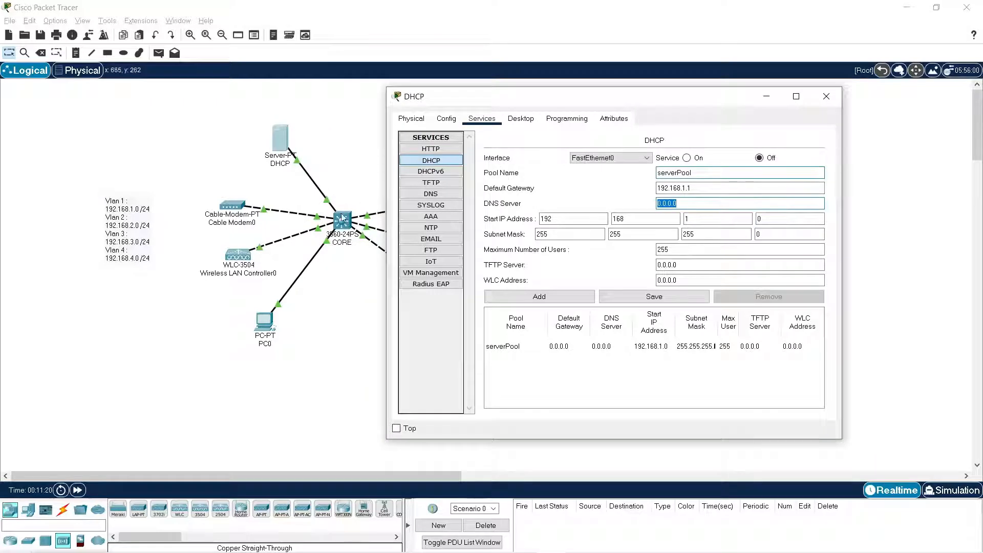
pyautogui.click(717, 219)
pyautogui.click(795, 222)
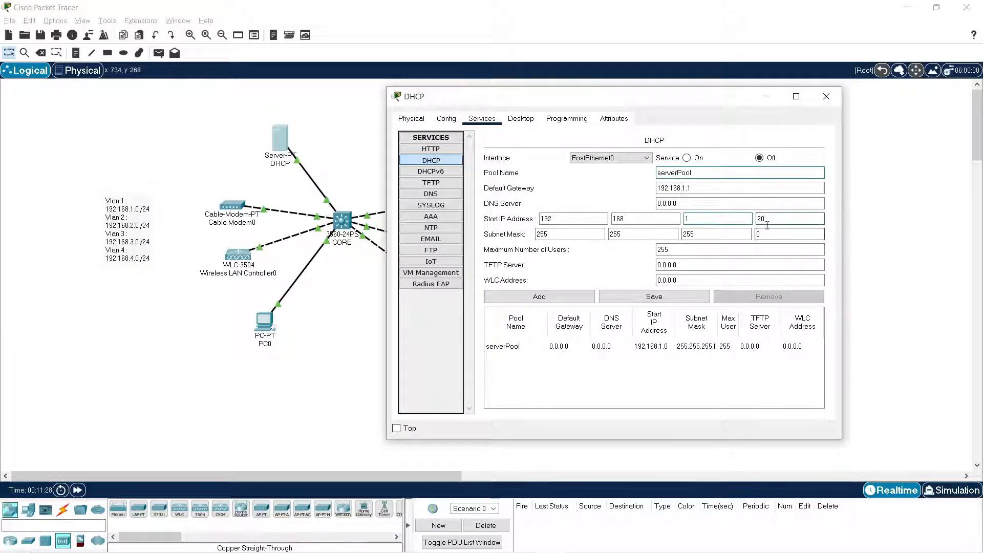
pyautogui.click(681, 250)
pyautogui.write('110')
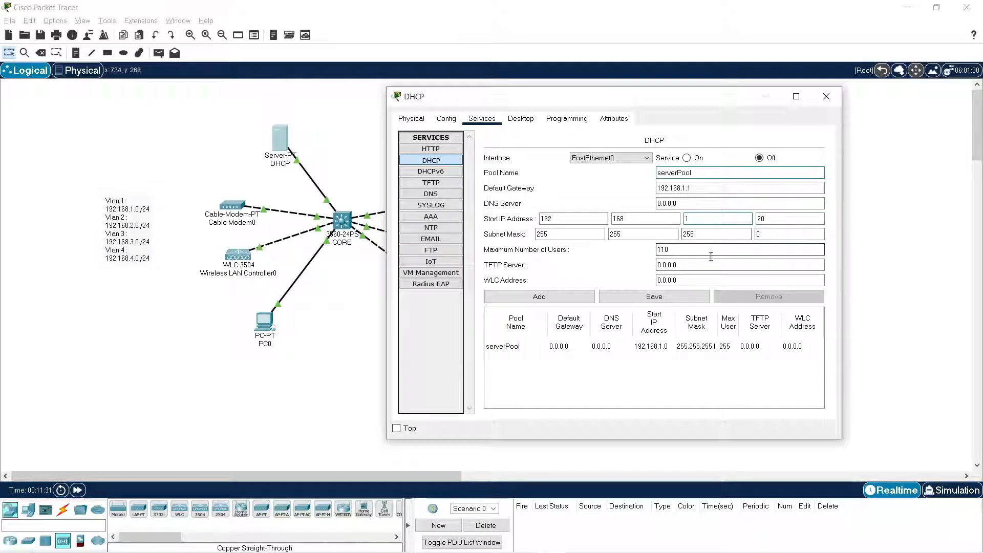
pyautogui.moveTo(703, 280); pyautogui.dragTo(587, 272)
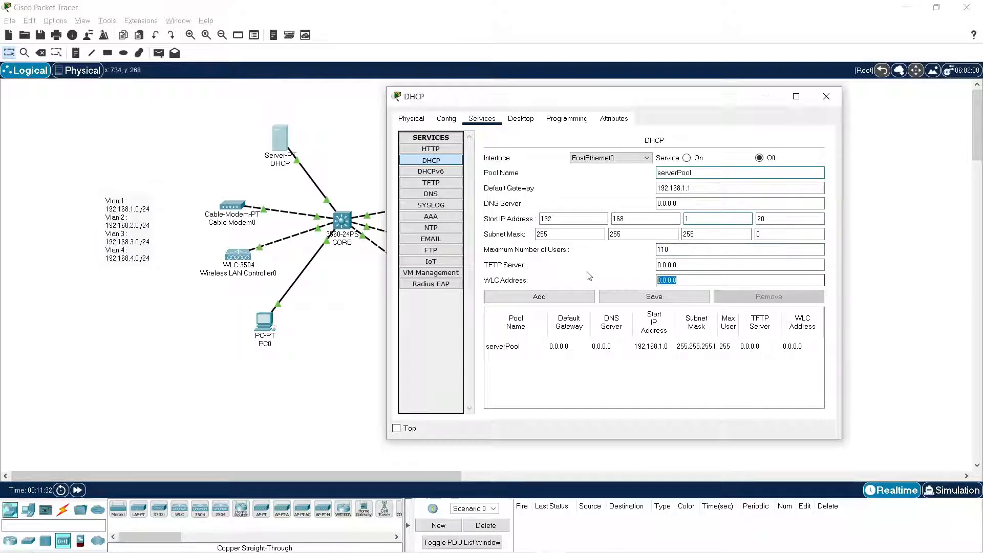
pyautogui.write('192.168.1.10')
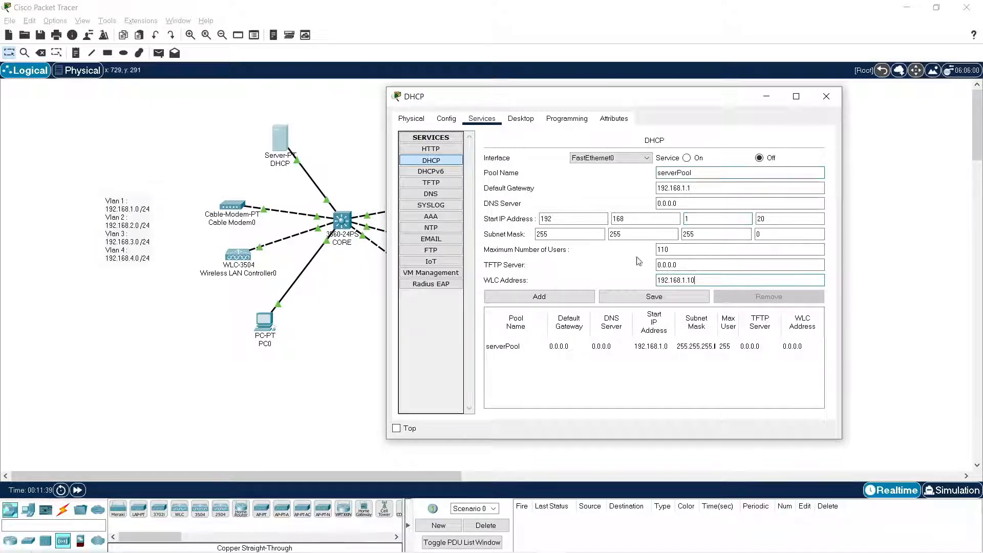
pyautogui.click(659, 301)
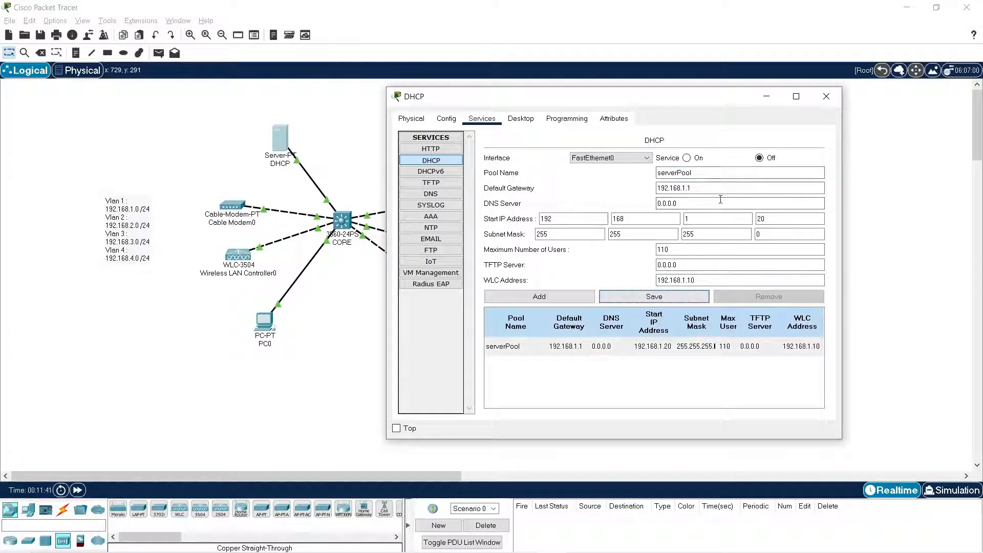
# Add a DHCP pool named serverPool2 with default gateway 192.168.2.1, start IP address 192.168.2.20 and WLC address 192.168.2.10.
pyautogui.write('2')
pyautogui.click(695, 189)
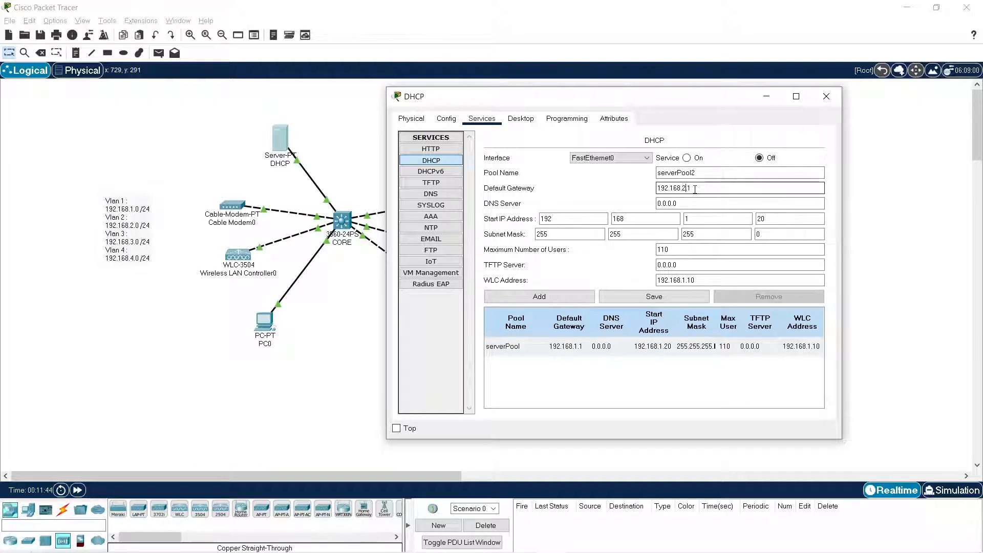
pyautogui.press('BackSpace')
pyautogui.press('BackSpace')
pyautogui.press('BackSpace')
pyautogui.write('2.1')
pyautogui.click(720, 220)
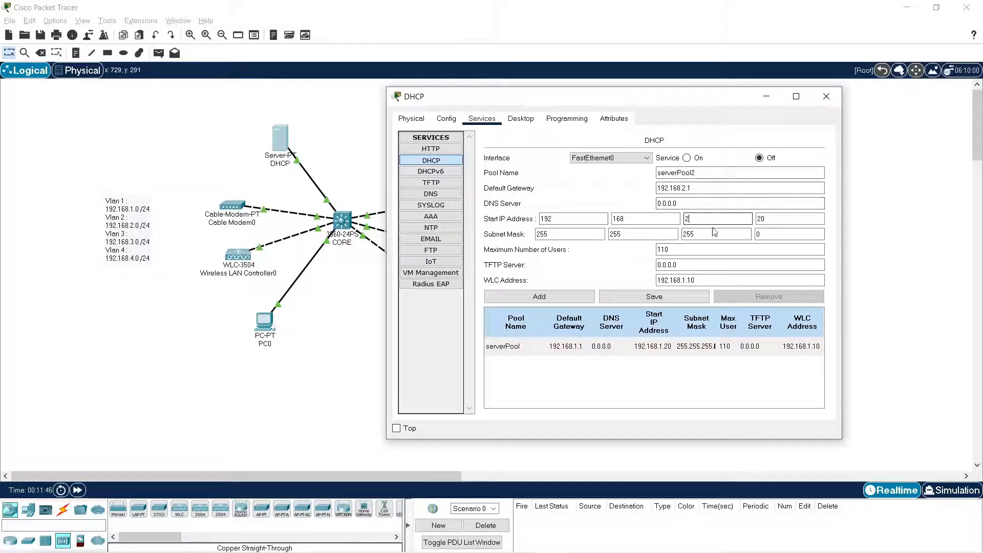
pyautogui.write('2')
pyautogui.click(688, 280)
pyautogui.press('BackSpace')
pyautogui.press('BackSpace')
pyautogui.write('.2')
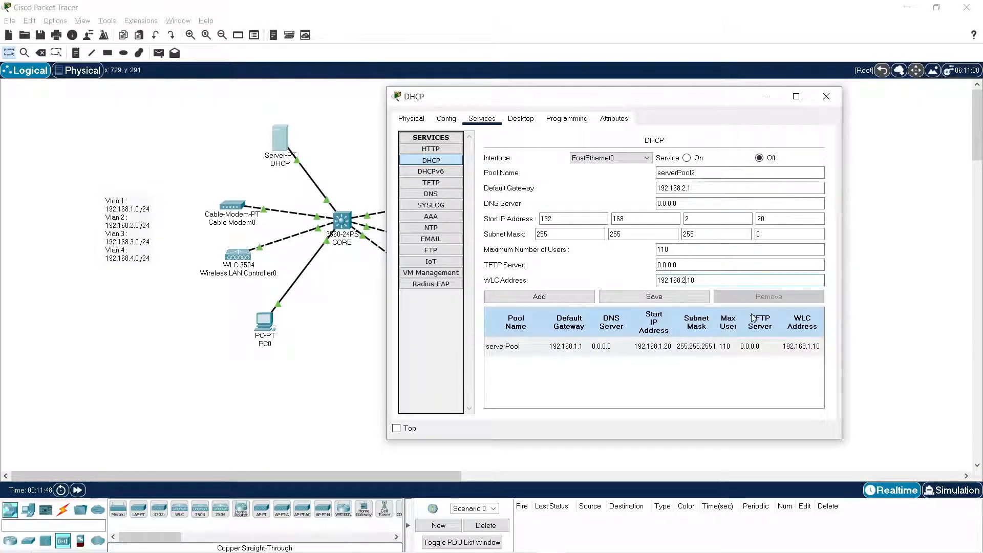
pyautogui.write('.')
pyautogui.click(539, 297)
# Add a DHCP pool named serverPool3 with default gateway 192.168.3.1 and WLC address 192.168.3.10.
pyautogui.click(725, 170)
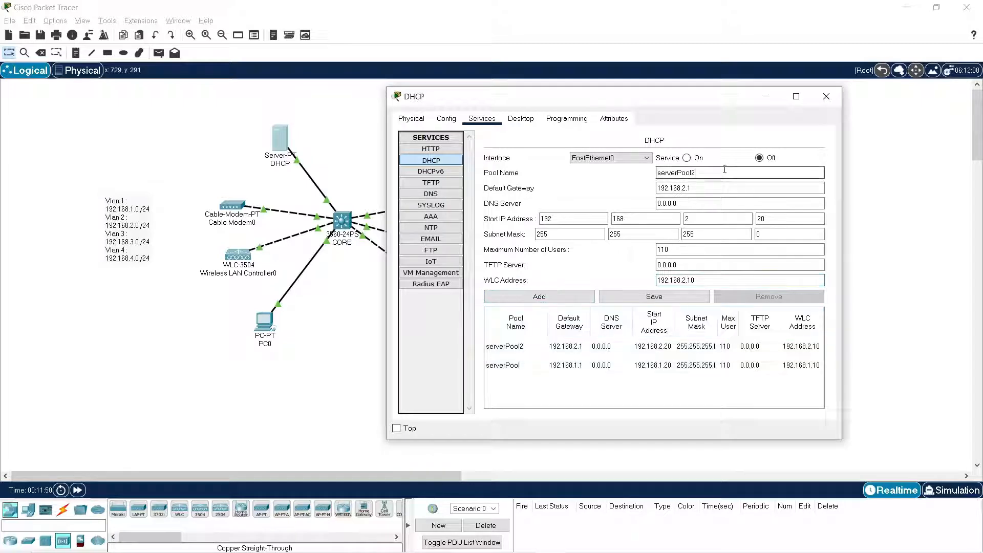
pyautogui.press('BackSpace')
pyautogui.click(696, 186)
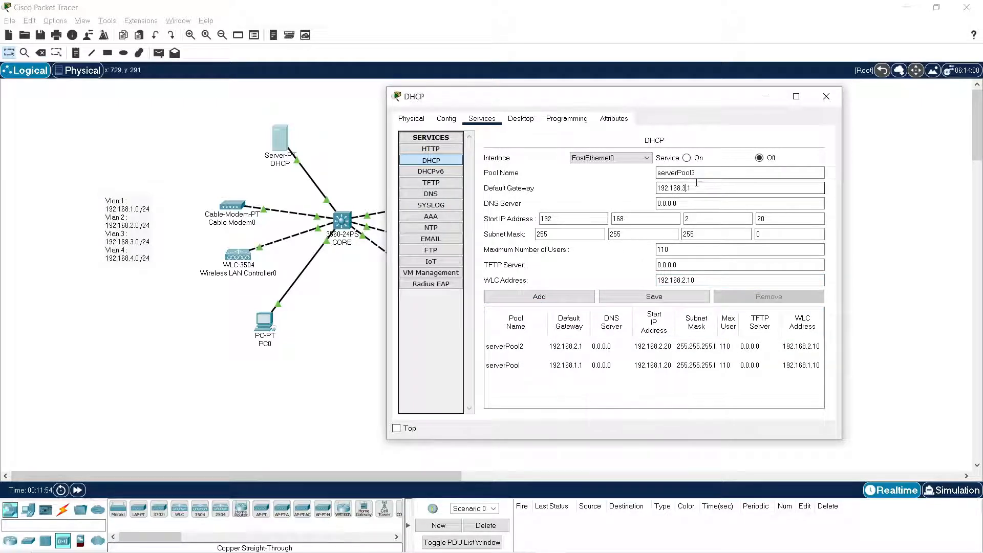
pyautogui.click(691, 282)
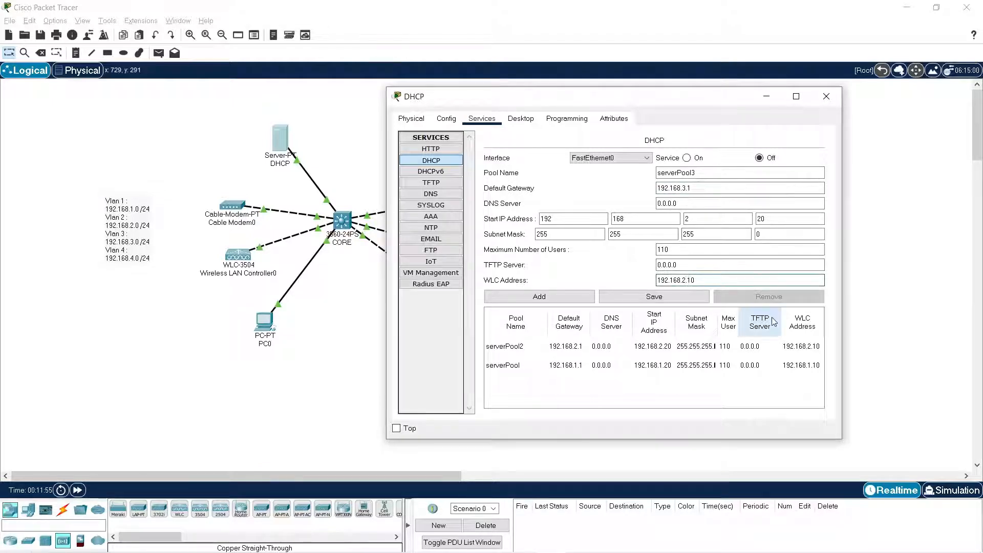
pyautogui.write('3.')
pyautogui.click(563, 296)
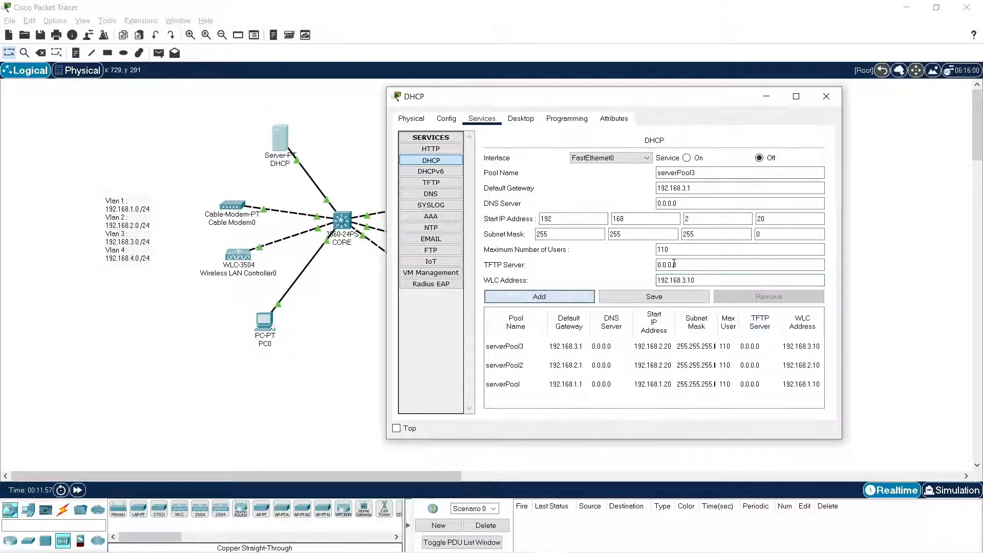
# Add a DHCP pool named serverPool4 with default gateway 192.168.4.1, start IP address 192.168.4.20 and WLC address 192.168.4.10.
pyautogui.click(699, 188)
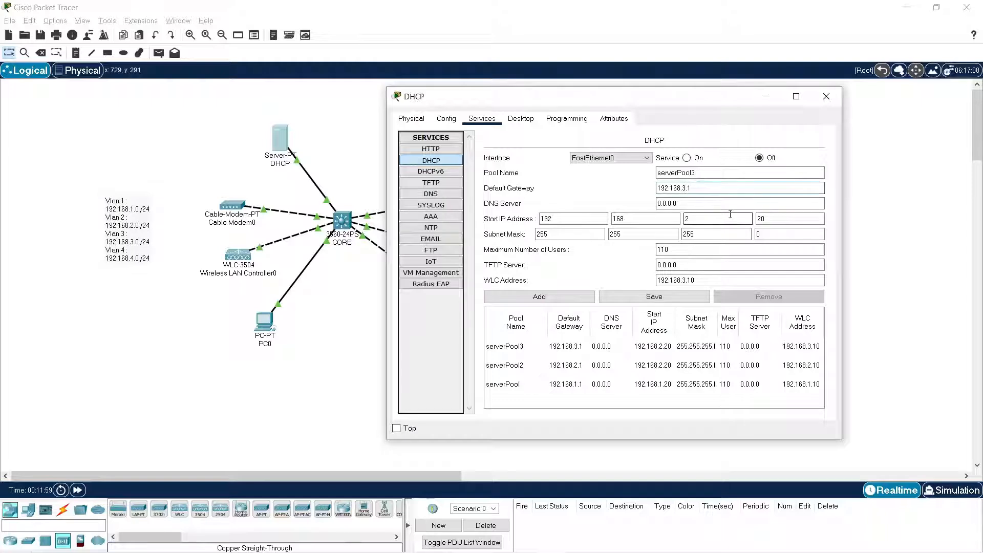
pyautogui.write('4')
pyautogui.click(685, 282)
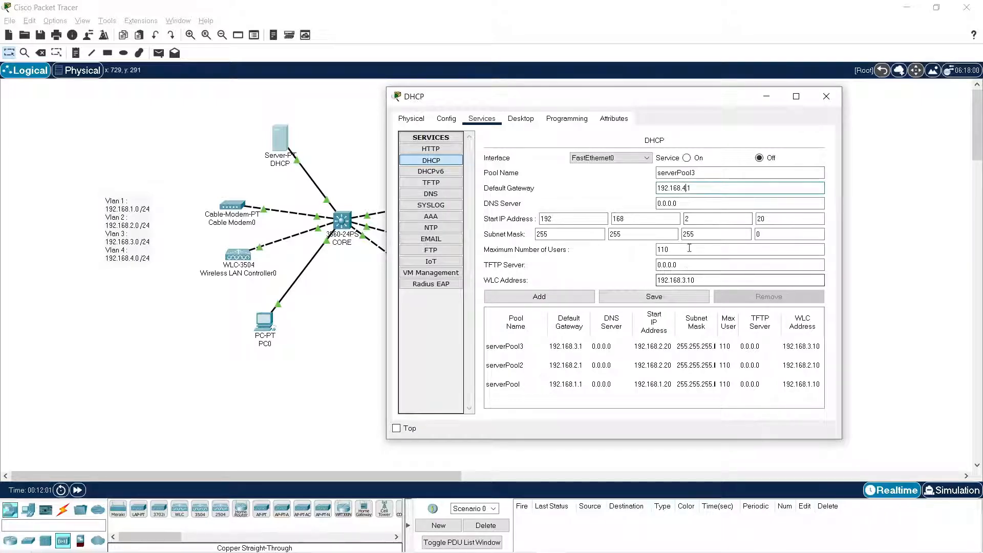
pyautogui.click(696, 218)
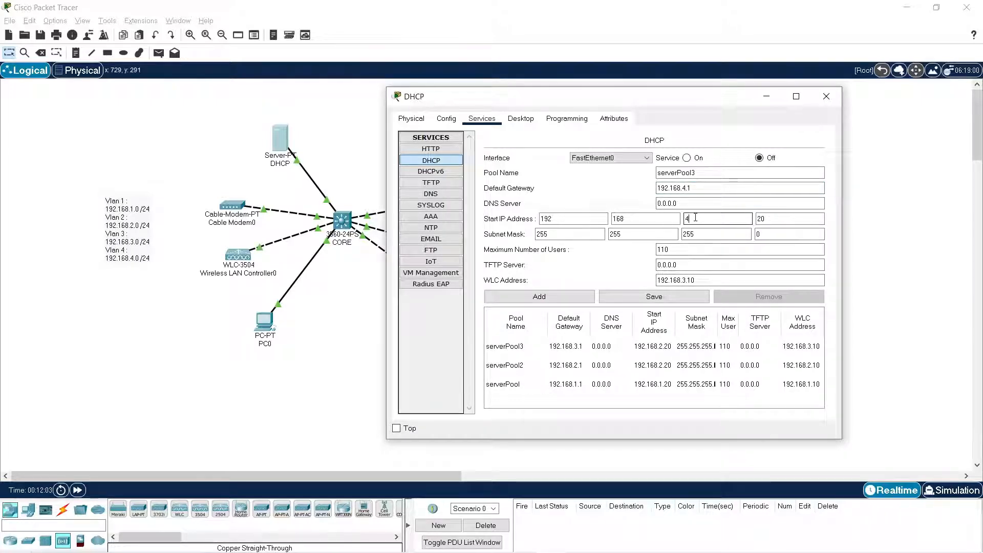
pyautogui.press('BackSpace')
pyautogui.write('4')
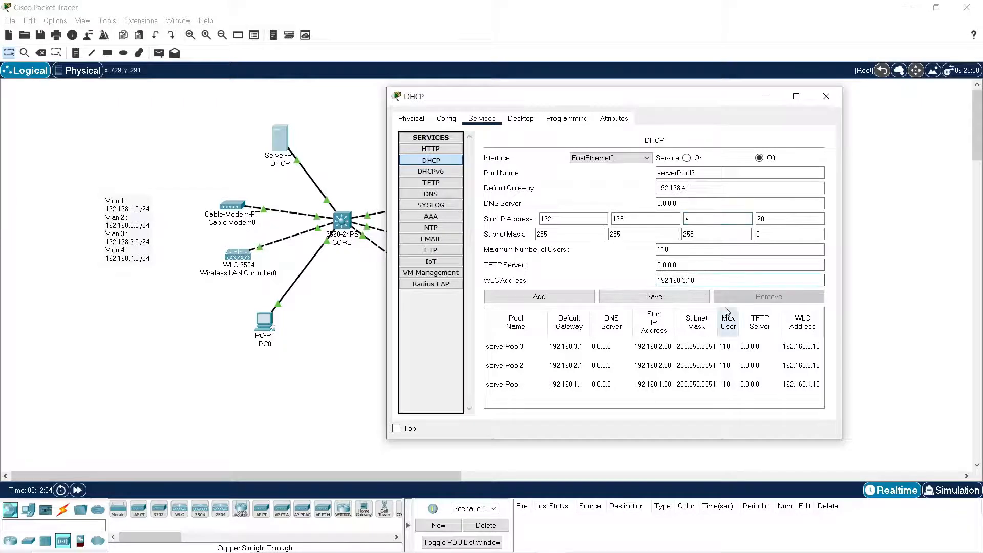
pyautogui.click(512, 297)
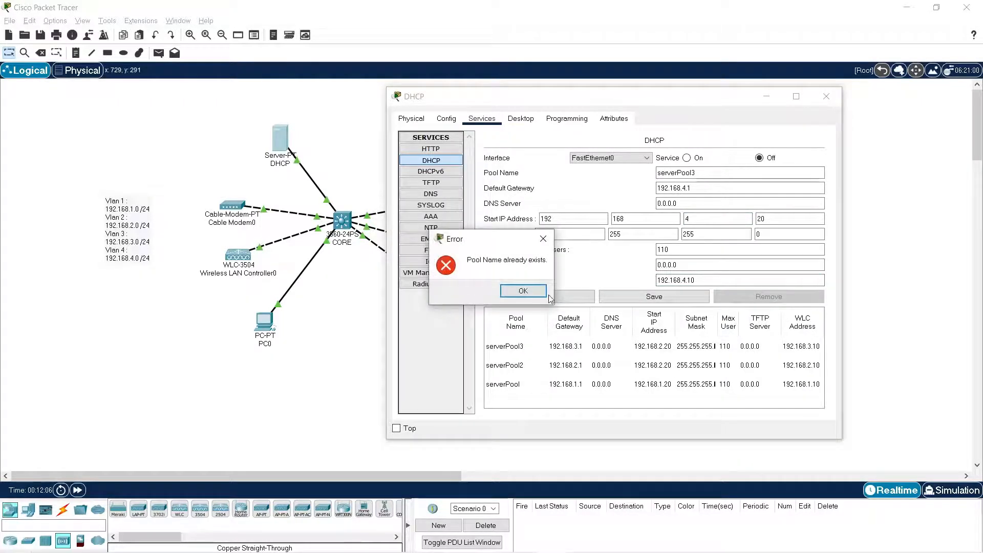
pyautogui.click(533, 292)
pyautogui.click(725, 172)
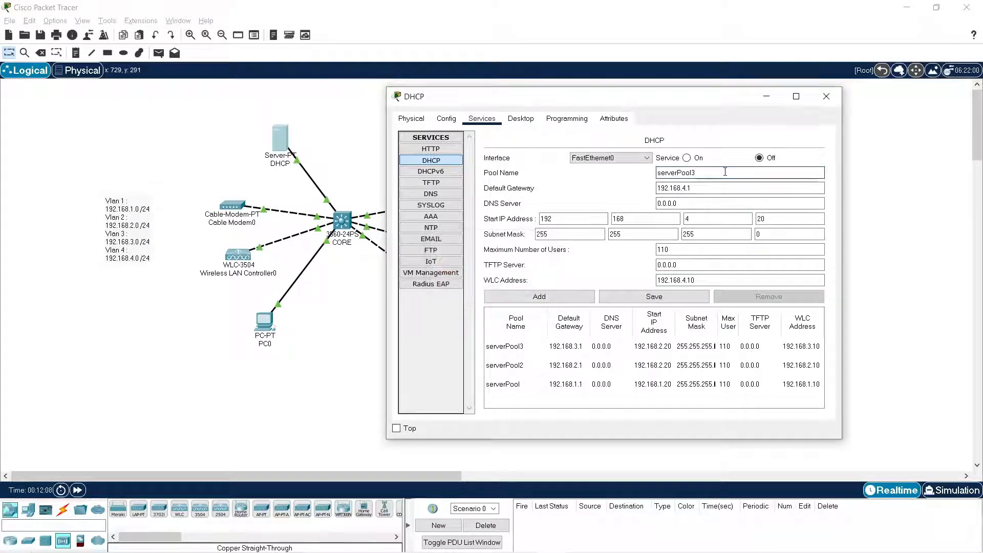
pyautogui.write('4')
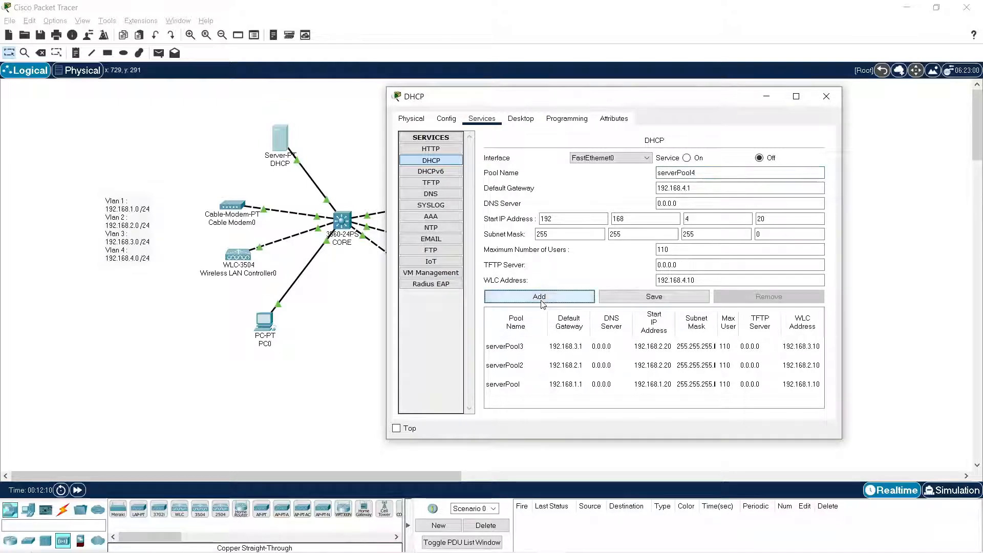
pyautogui.click(517, 297)
# Enlarge the server window, change serverPool3's start IP address to 192.168.3.20 and save the pool.
pyautogui.moveTo(388, 438); pyautogui.dragTo(202, 430)
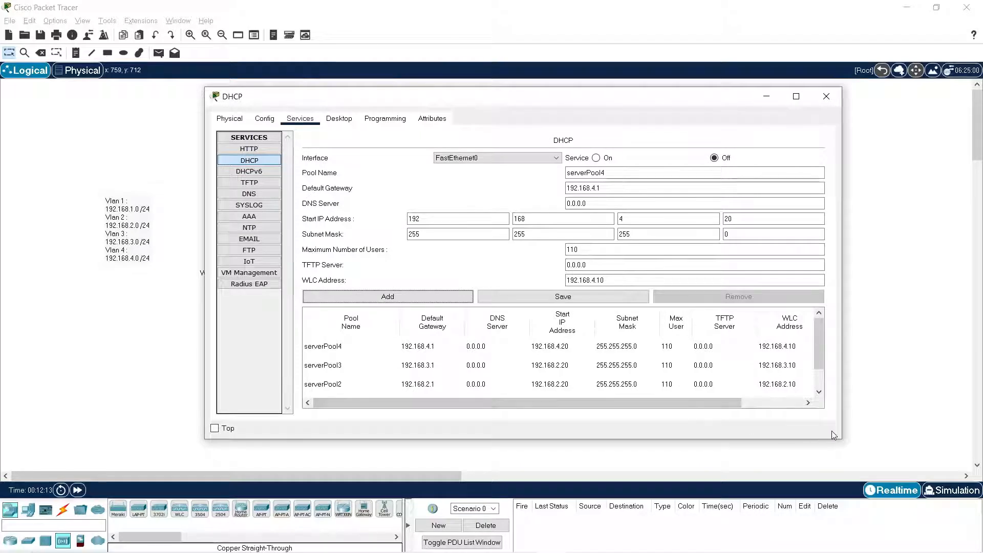
pyautogui.moveTo(843, 439); pyautogui.dragTo(886, 467)
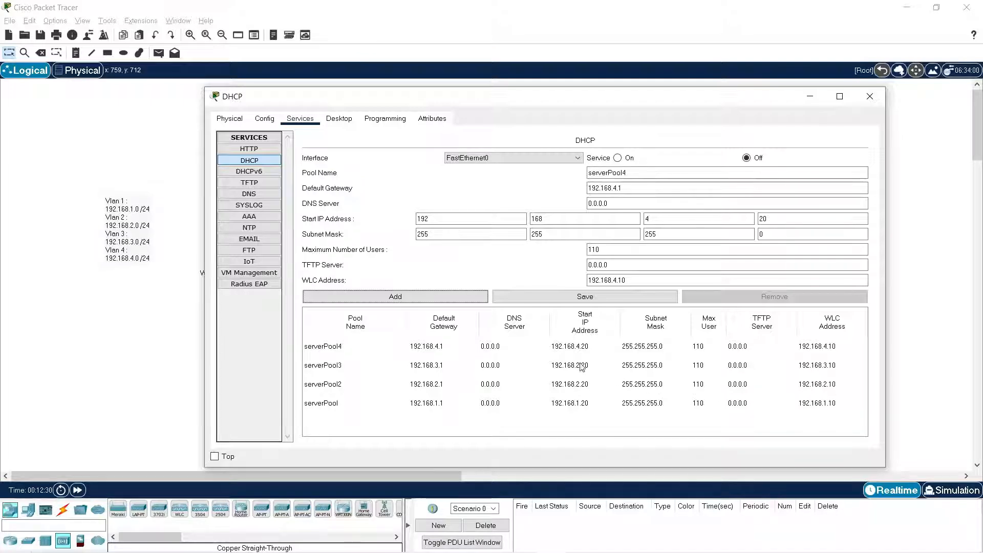
pyautogui.click(561, 373)
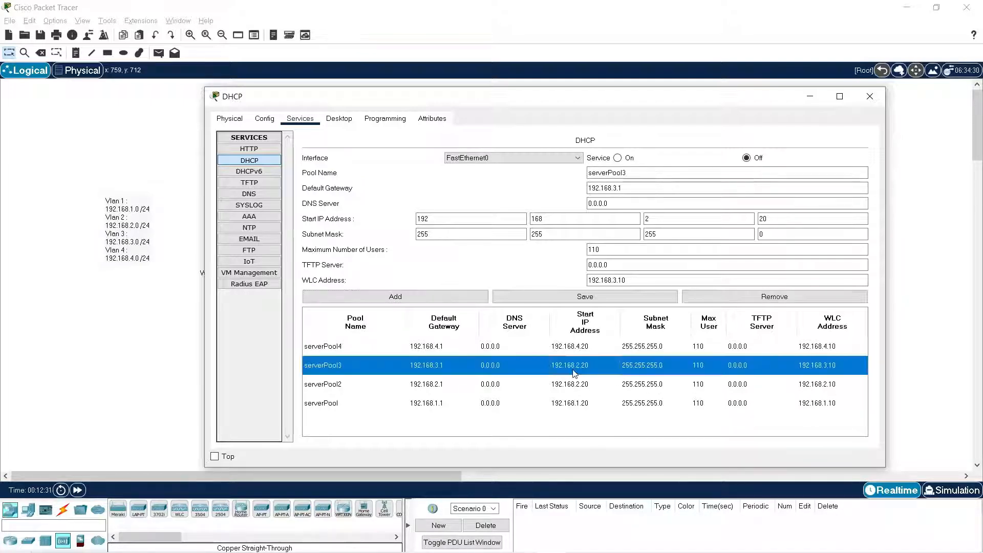
pyautogui.doubleClick(661, 217)
pyautogui.press('BackSpace')
pyautogui.write('3')
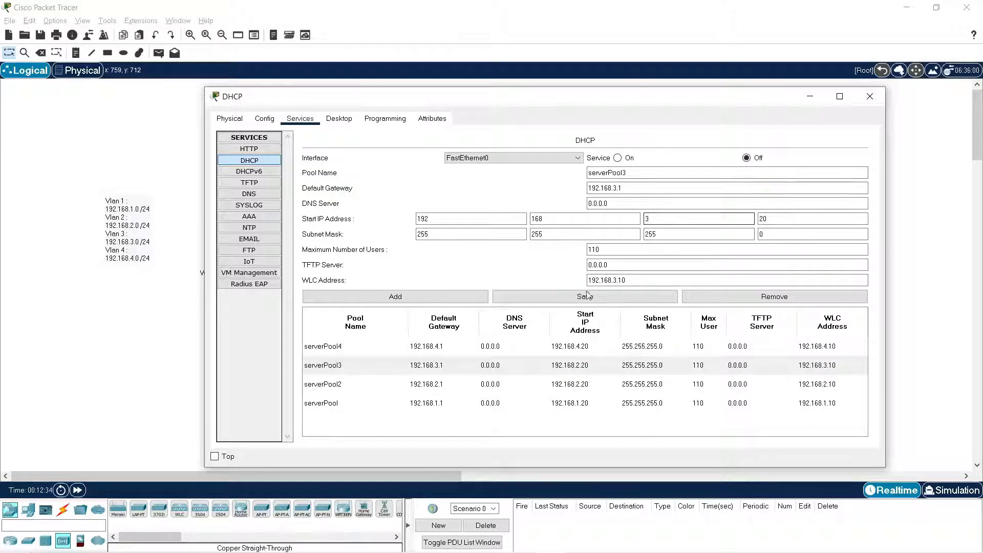
pyautogui.click(585, 296)
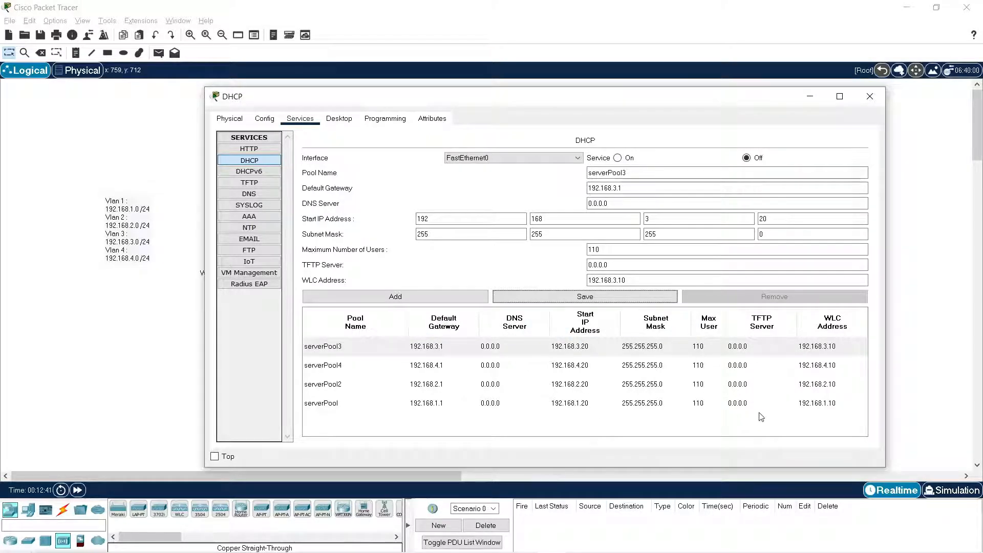
# Turn on the DHCP service, check the server's FastEthernet0 IP configuration and close its window.
pyautogui.click(618, 158)
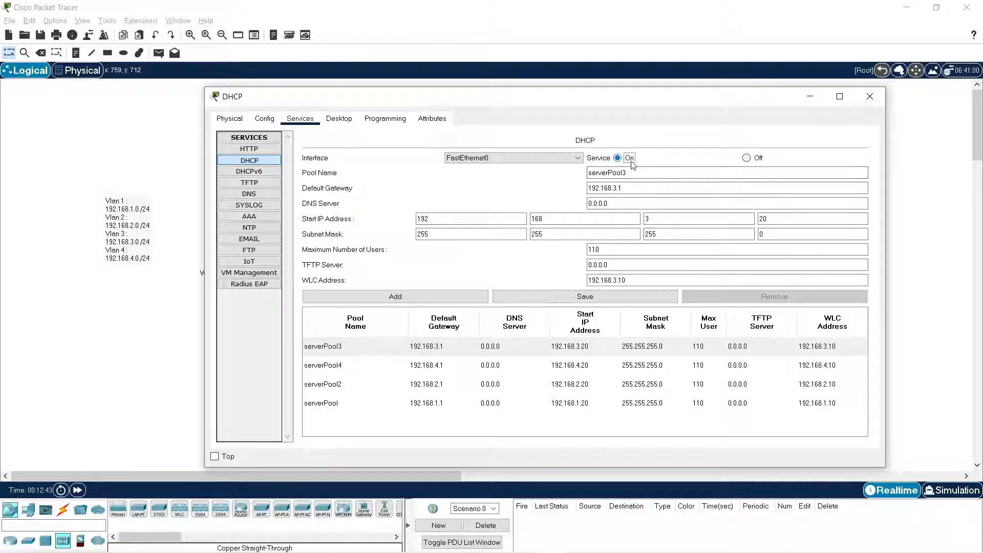
pyautogui.click(229, 118)
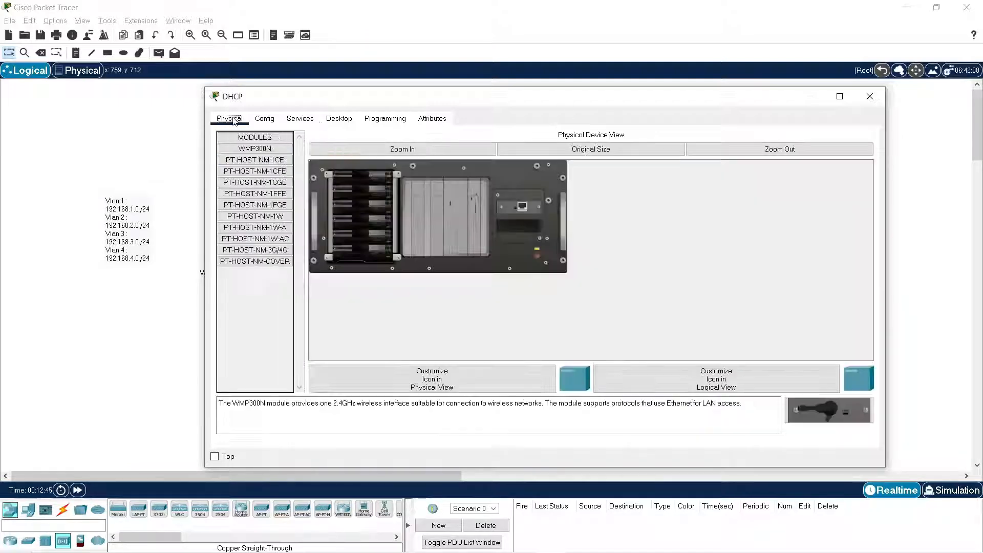
pyautogui.click(265, 118)
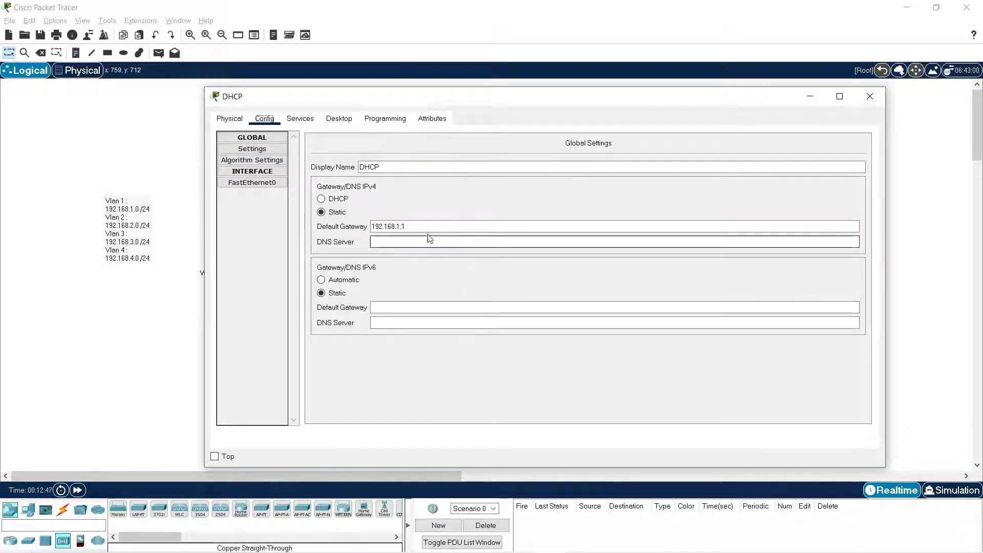
pyautogui.click(252, 183)
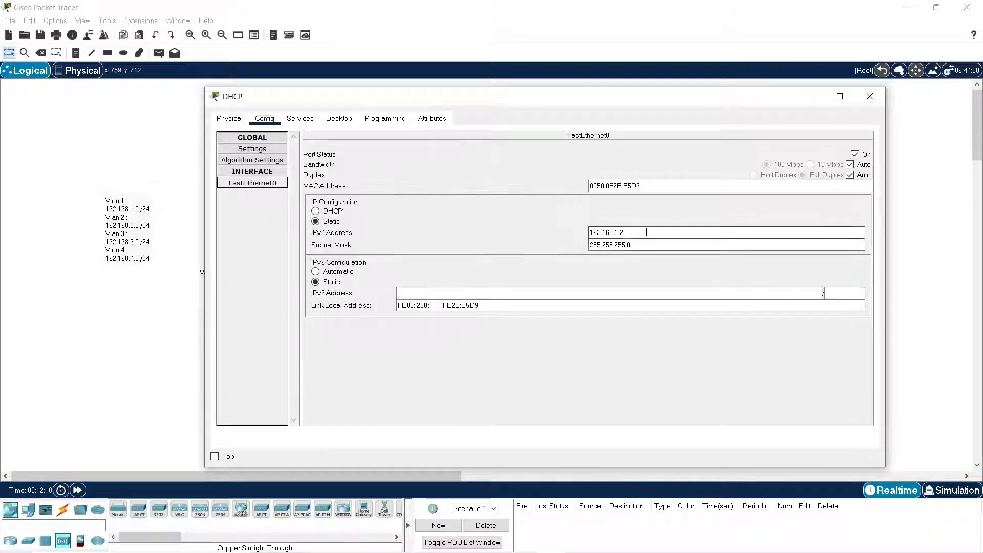
pyautogui.click(870, 95)
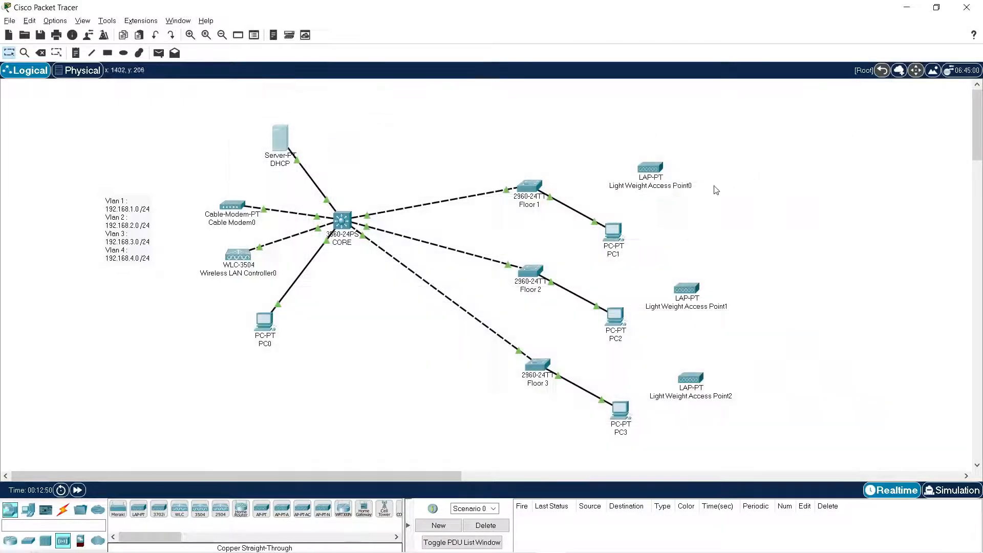
# Set PC1's FastEthernet0 IPv4 configuration to DHCP and close its window.
pyautogui.click(619, 233)
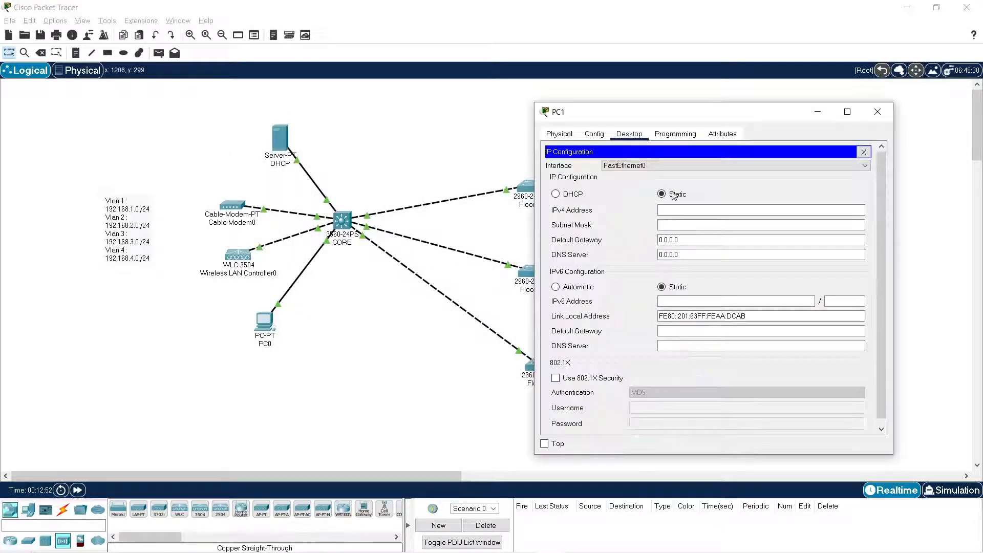
pyautogui.click(565, 197)
pyautogui.moveTo(714, 116); pyautogui.dragTo(360, 101)
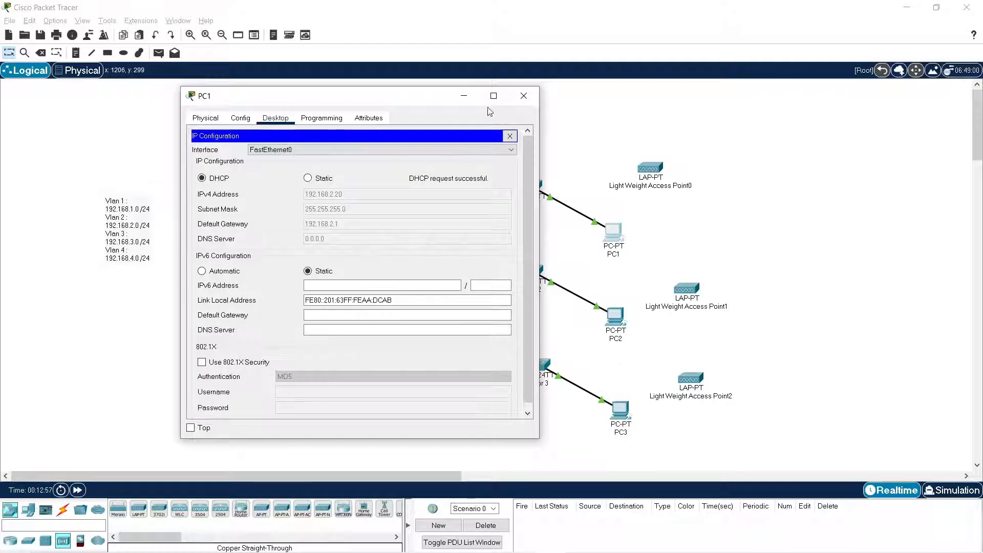
pyautogui.click(523, 95)
# Set PC2's FastEthernet0 IPv4 configuration to DHCP and close its window.
pyautogui.click(620, 323)
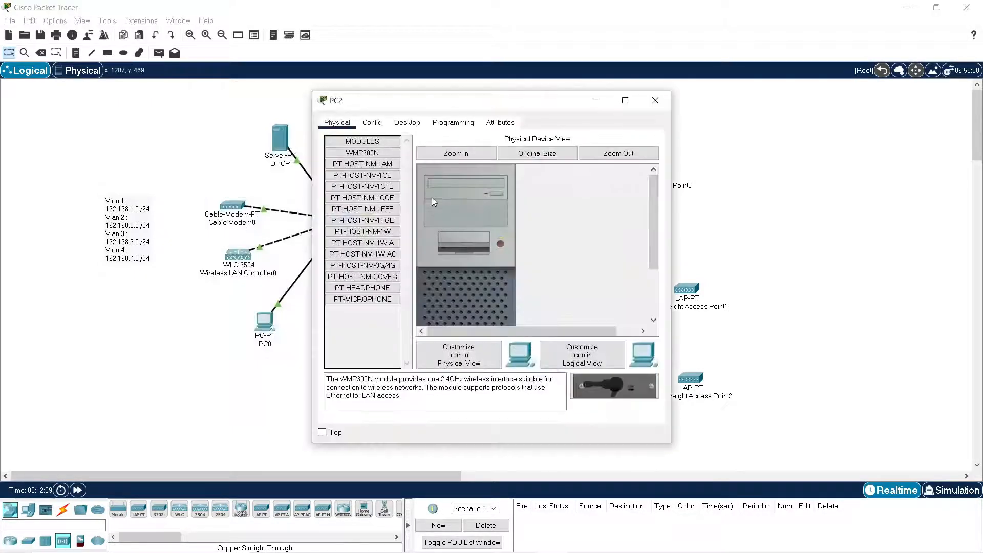
pyautogui.click(407, 122)
pyautogui.click(369, 160)
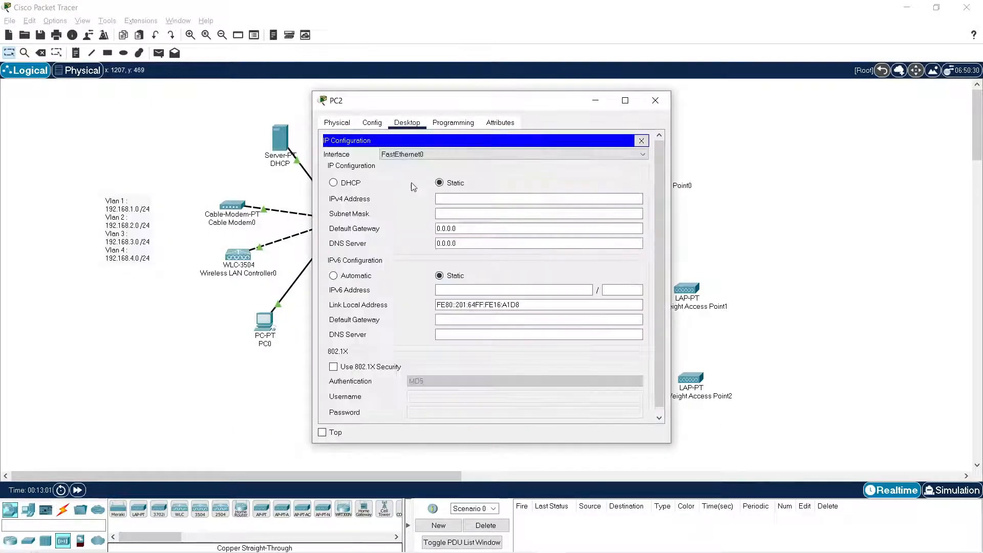
pyautogui.click(348, 184)
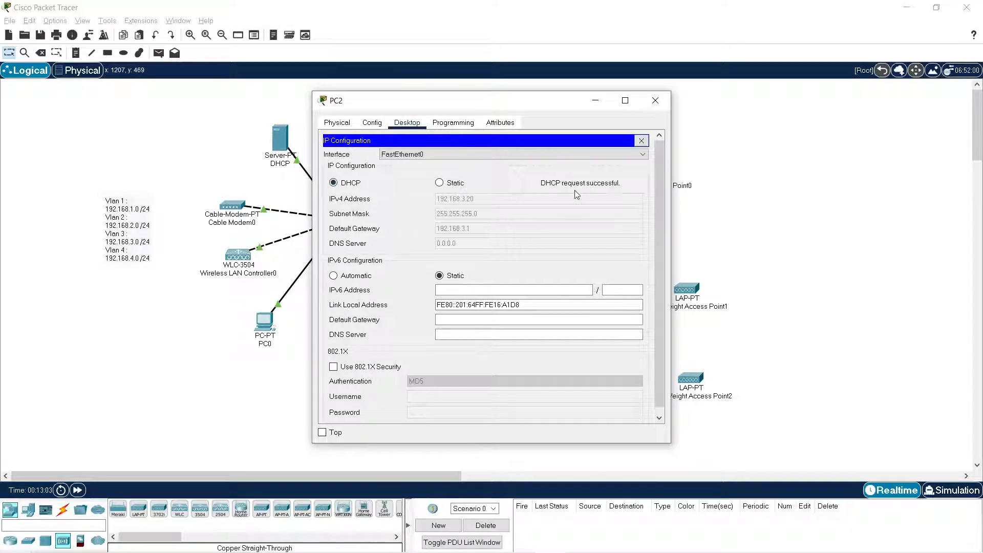
pyautogui.click(655, 100)
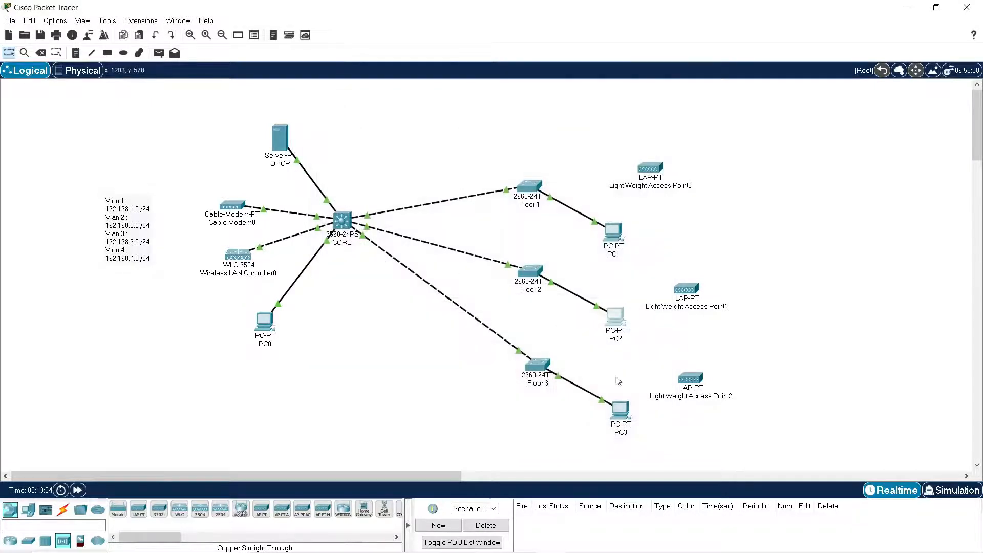
# Set PC3's FastEthernet0 IPv4 configuration to DHCP and close its window.
pyautogui.click(621, 413)
pyautogui.moveTo(551, 93); pyautogui.dragTo(400, 94)
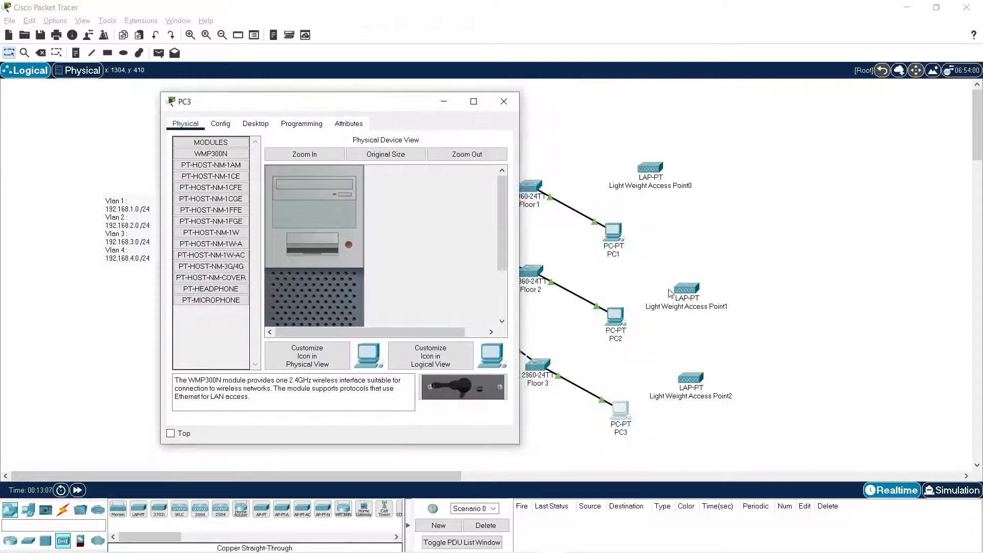
pyautogui.click(256, 124)
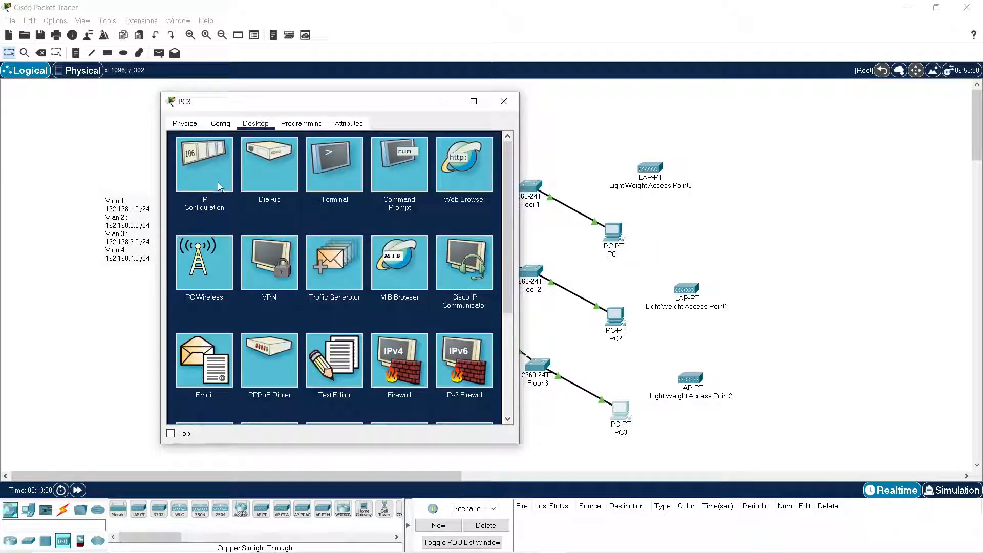
pyautogui.click(233, 176)
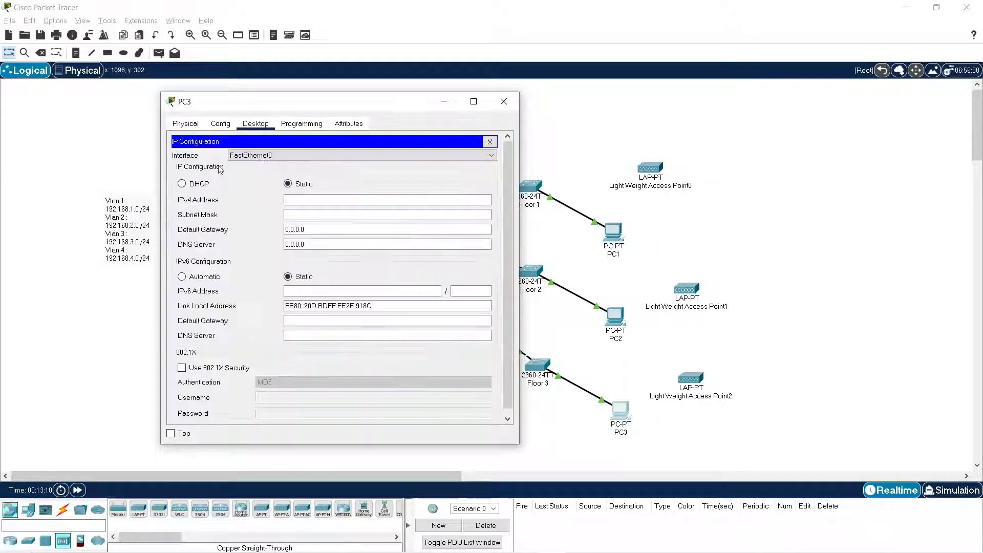
pyautogui.click(182, 184)
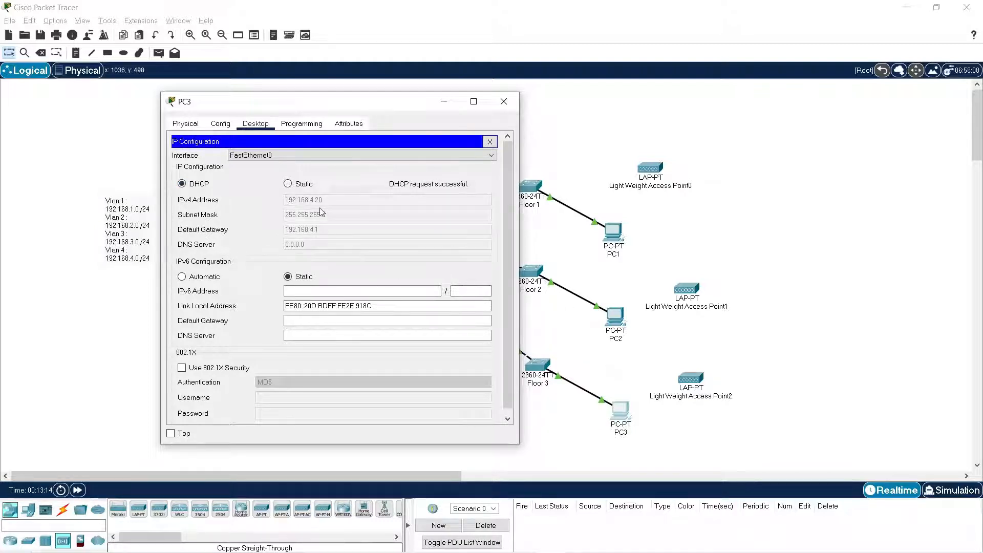
pyautogui.click(504, 101)
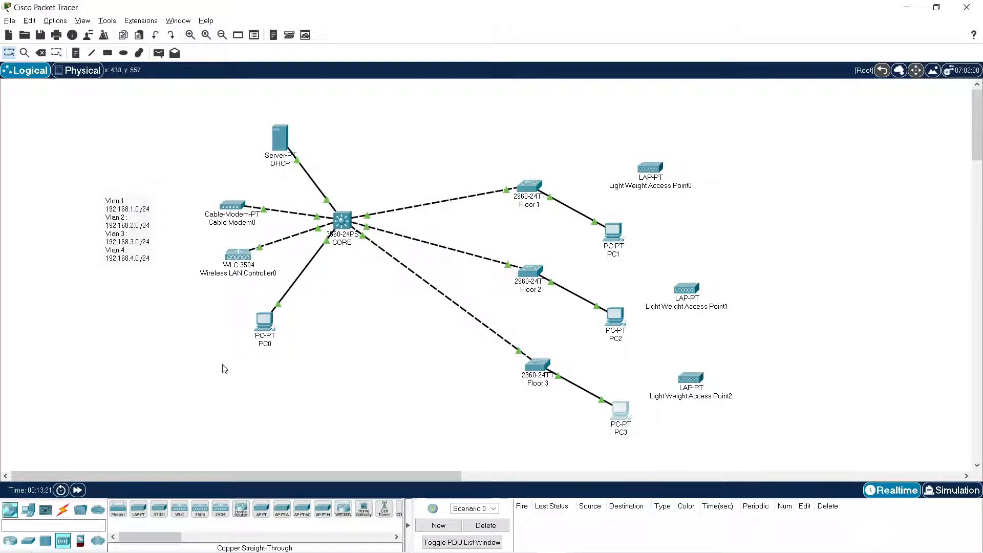
# Run ipconfig in PC0's command prompt to check its IPv4 address.
pyautogui.click(269, 330)
pyautogui.click(547, 162)
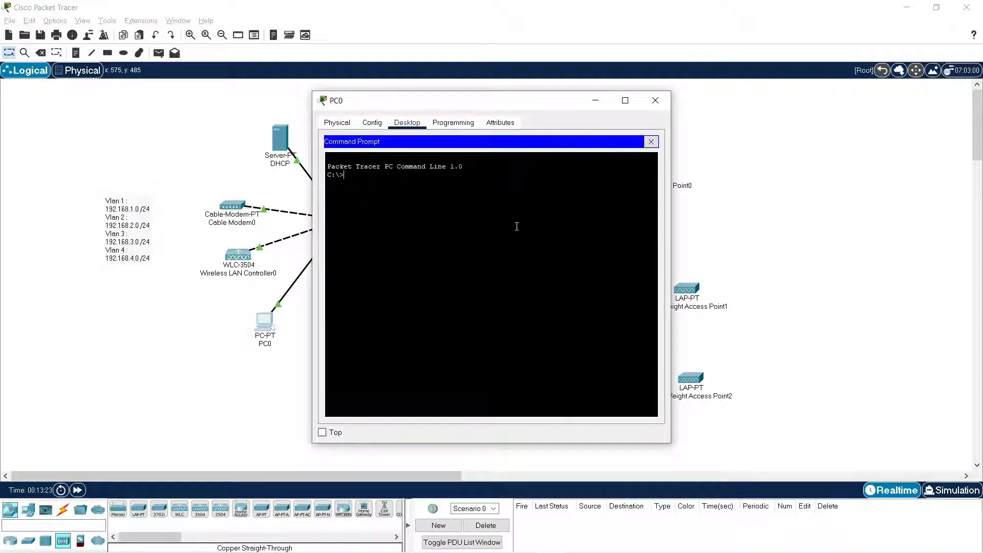
pyautogui.write('pi')
pyautogui.write('config')
pyautogui.press('Return')
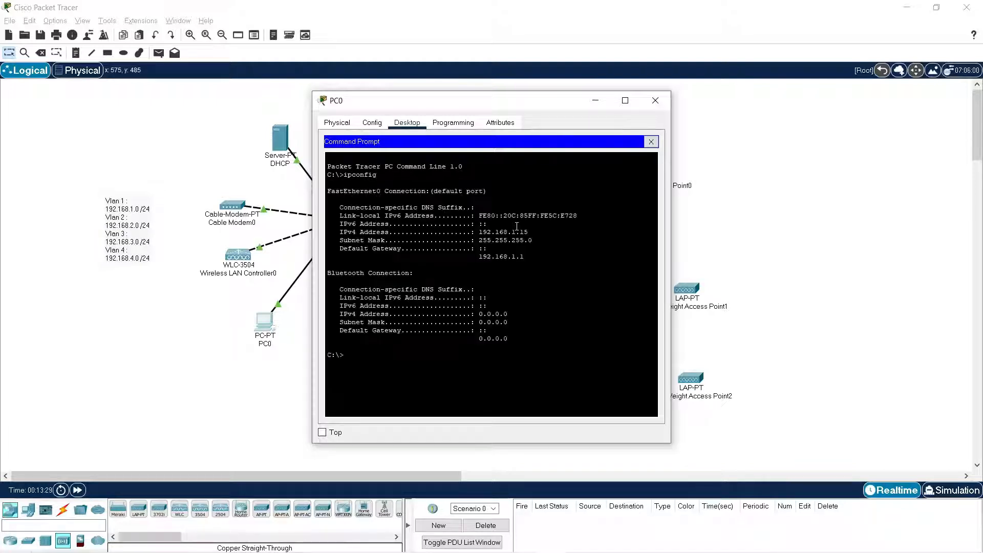
pyautogui.moveTo(532, 229); pyautogui.dragTo(467, 231)
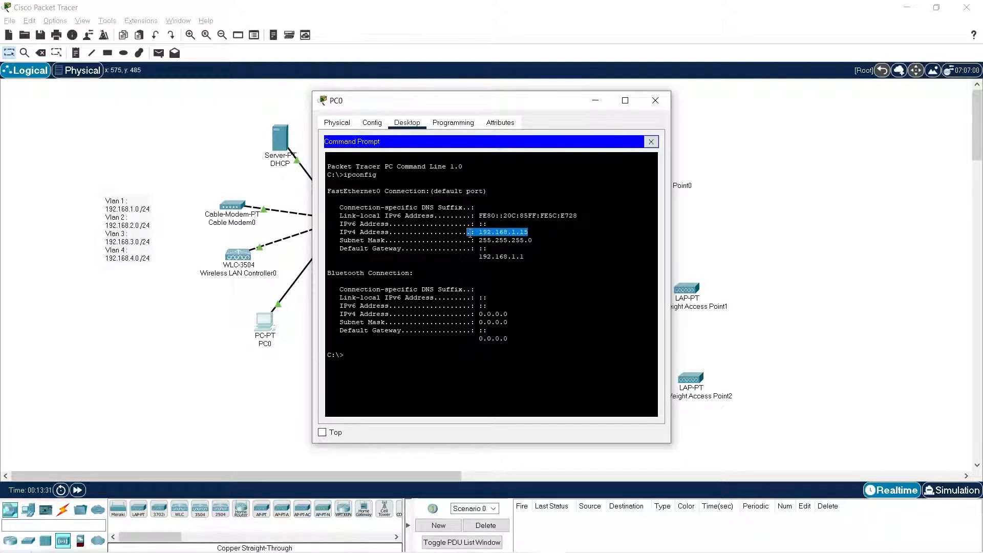
# Ping the VLAN 4 gateway 192.168.4.1 from PC0 and stop the ping early.
pyautogui.write('ping')
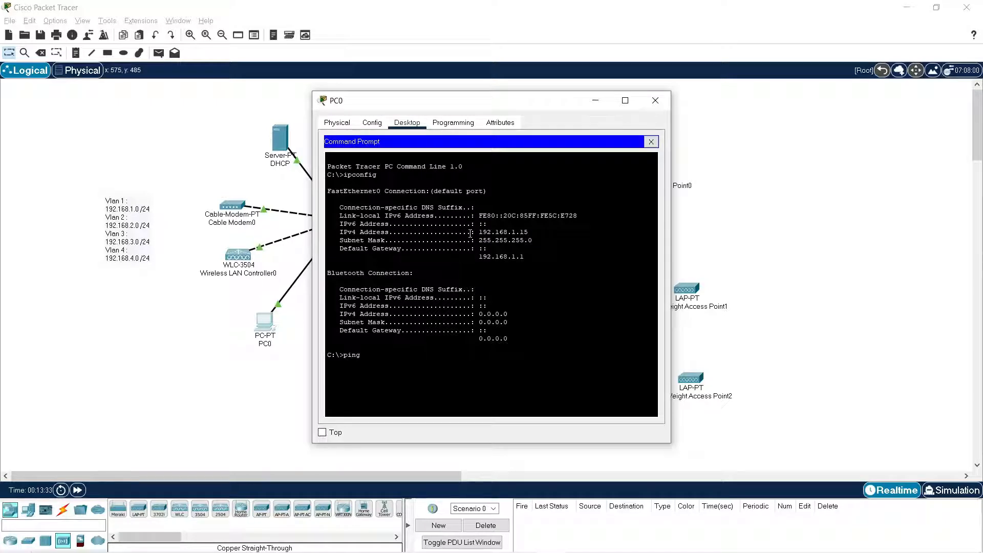
pyautogui.write(' 192.168.4.1')
pyautogui.press('Return')
pyautogui.hotkey('ctrl', 'c')
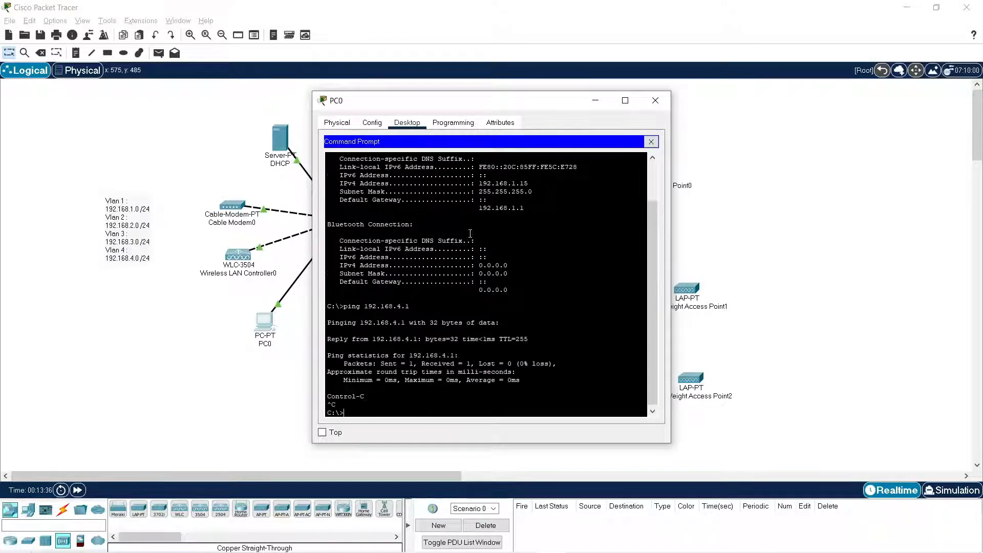
# Ping the VLAN 3 gateway 192.168.3.1 from PC0 and close the command prompt.
pyautogui.press('Up')
pyautogui.press('BackSpace')
pyautogui.press('BackSpace')
pyautogui.press('BackSpace')
pyautogui.write('3.1')
pyautogui.press('Return')
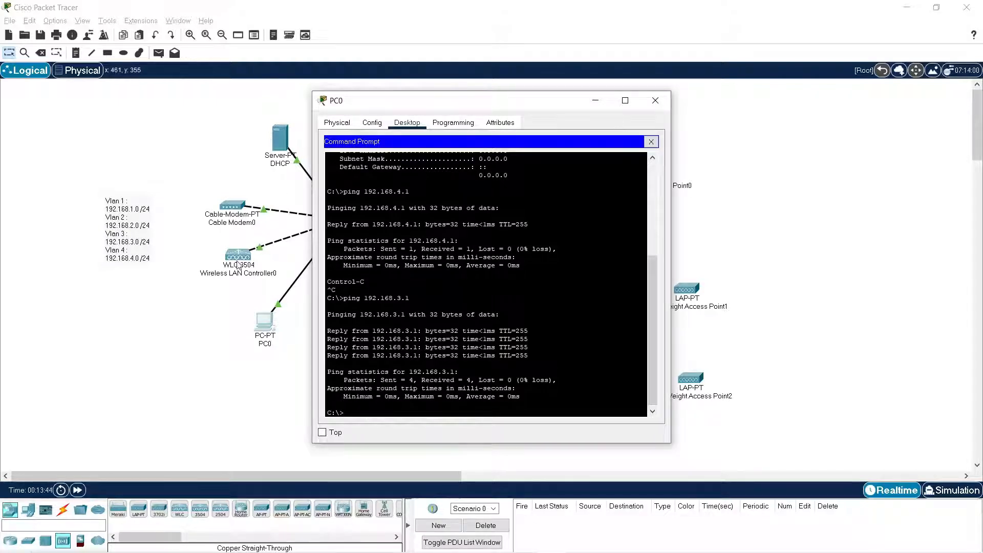
pyautogui.click(651, 142)
# Check the management IP configuration of Wireless LAN Controller0 and close its window.
pyautogui.click(240, 261)
pyautogui.click(241, 263)
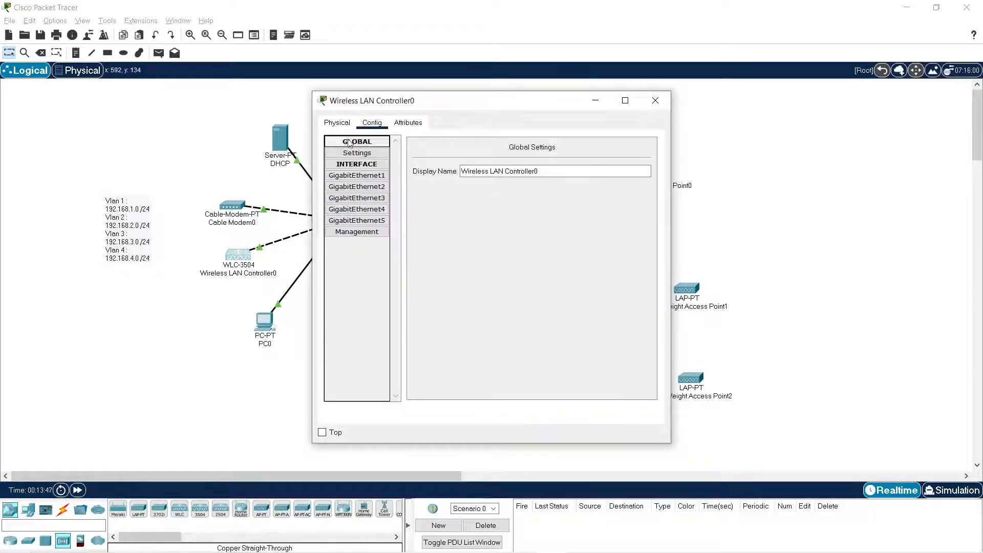
pyautogui.click(364, 234)
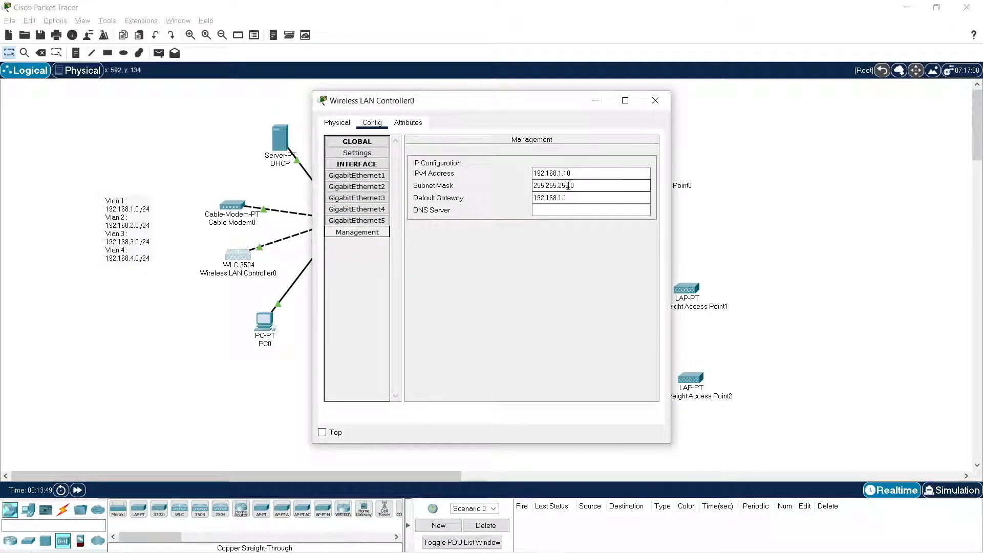
pyautogui.click(656, 100)
pyautogui.click(255, 341)
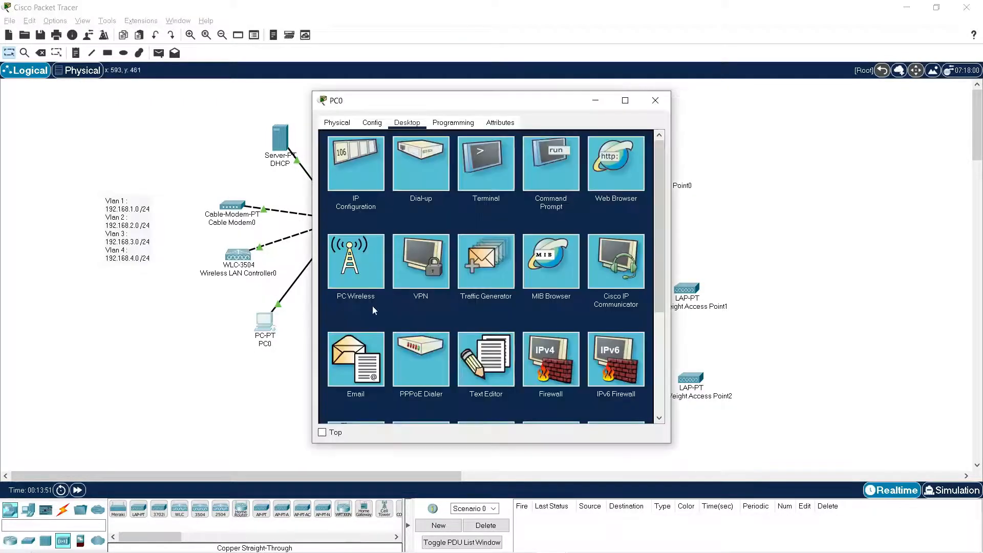
pyautogui.click(616, 164)
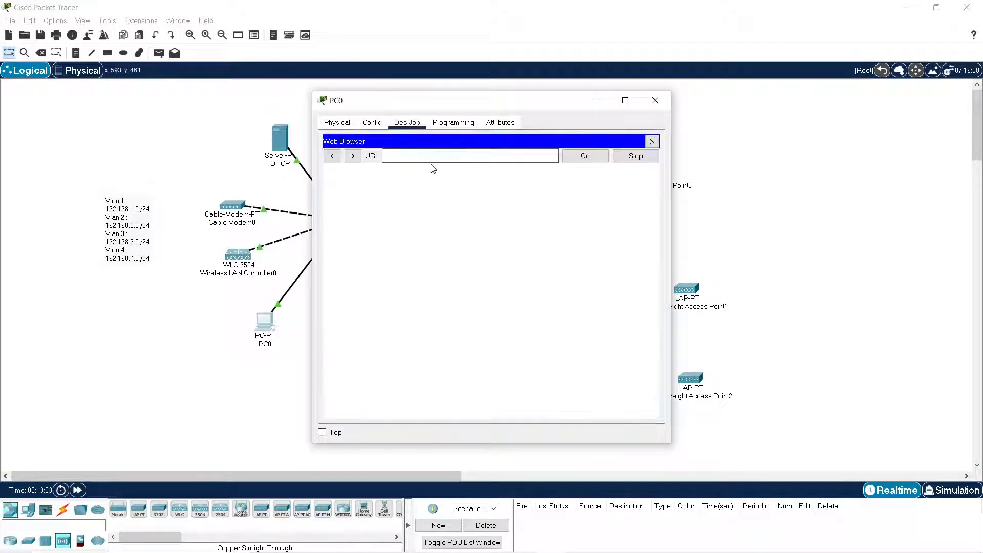
pyautogui.click(424, 156)
pyautogui.write('192.168')
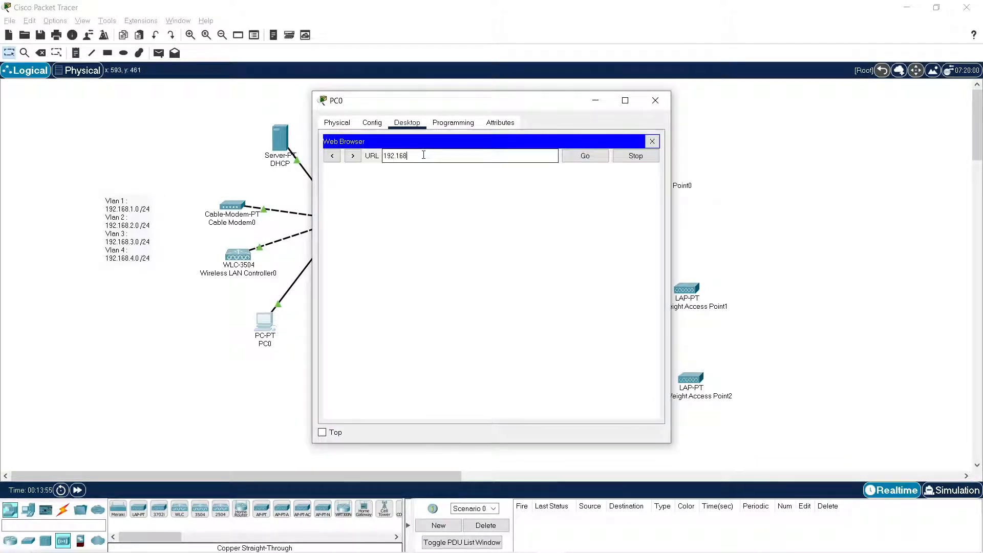
pyautogui.write('.1.10')
pyautogui.press('Return')
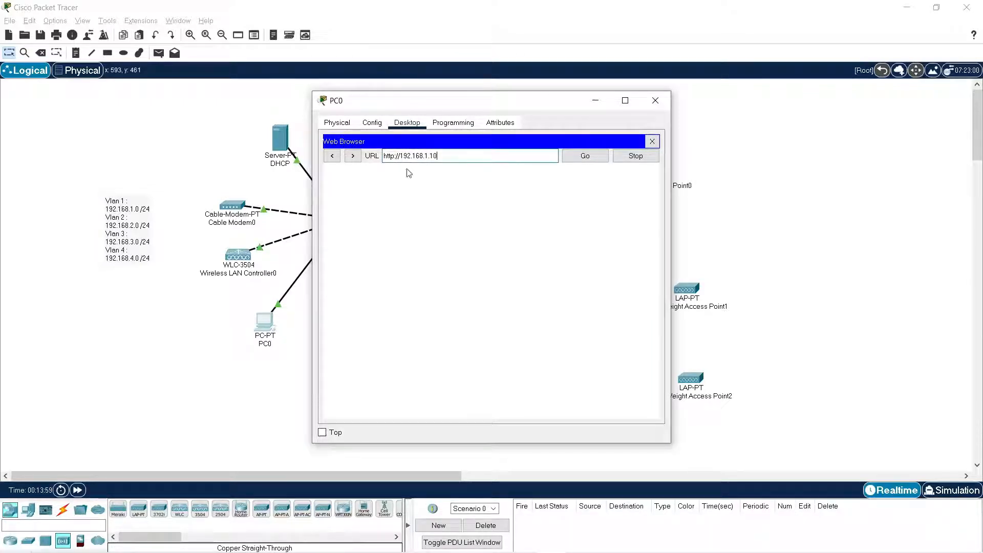
pyautogui.moveTo(435, 109); pyautogui.dragTo(491, 106)
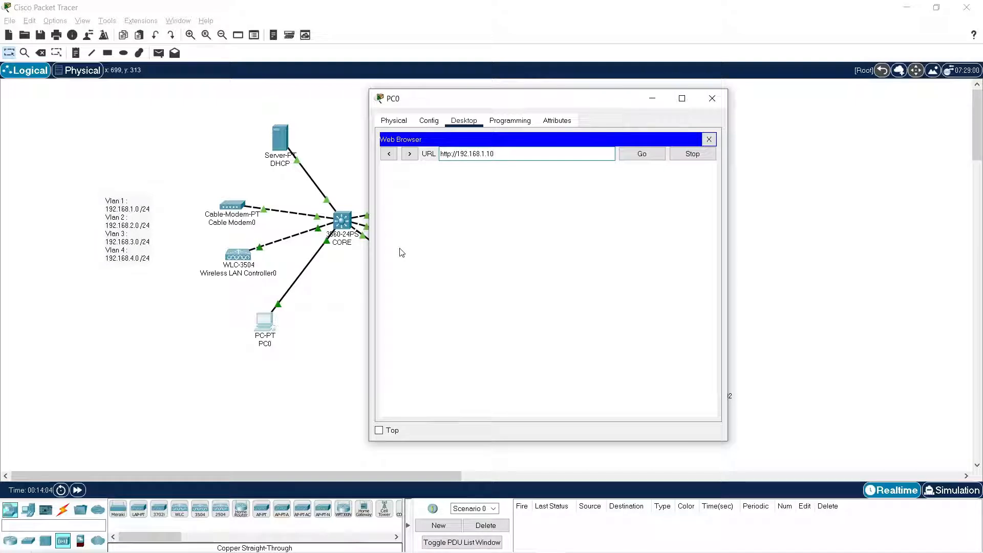
pyautogui.moveTo(608, 104); pyautogui.dragTo(316, 364)
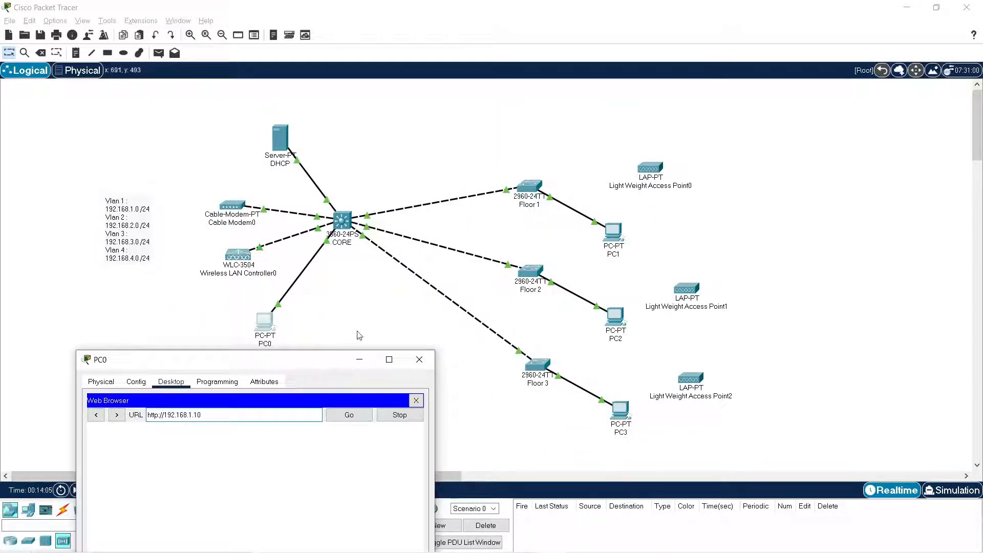
# Plug the power adapter into Light Weight Access Point0, Light Weight Access Point1 and Light Weight Access Point2.
pyautogui.click(652, 168)
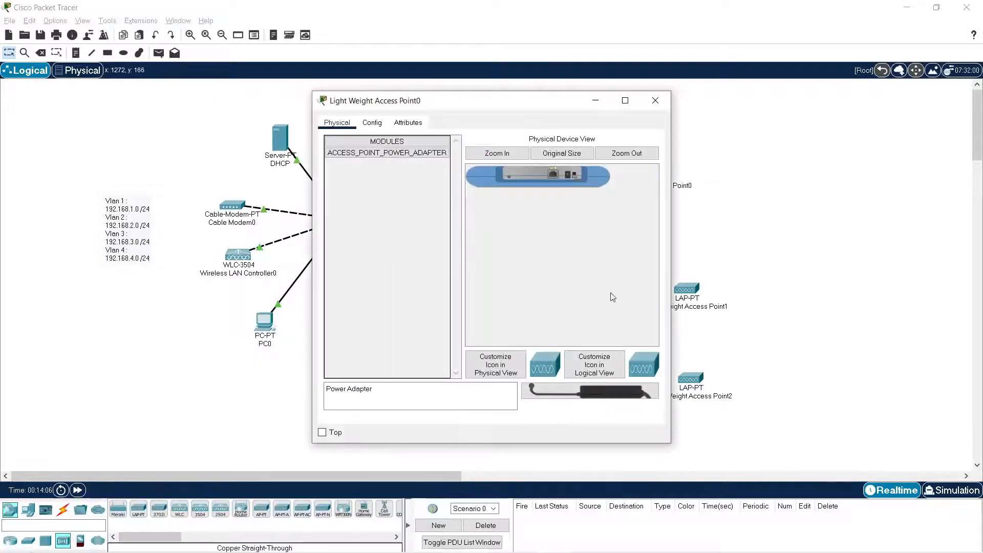
pyautogui.moveTo(632, 389); pyautogui.dragTo(572, 178)
pyautogui.click(656, 100)
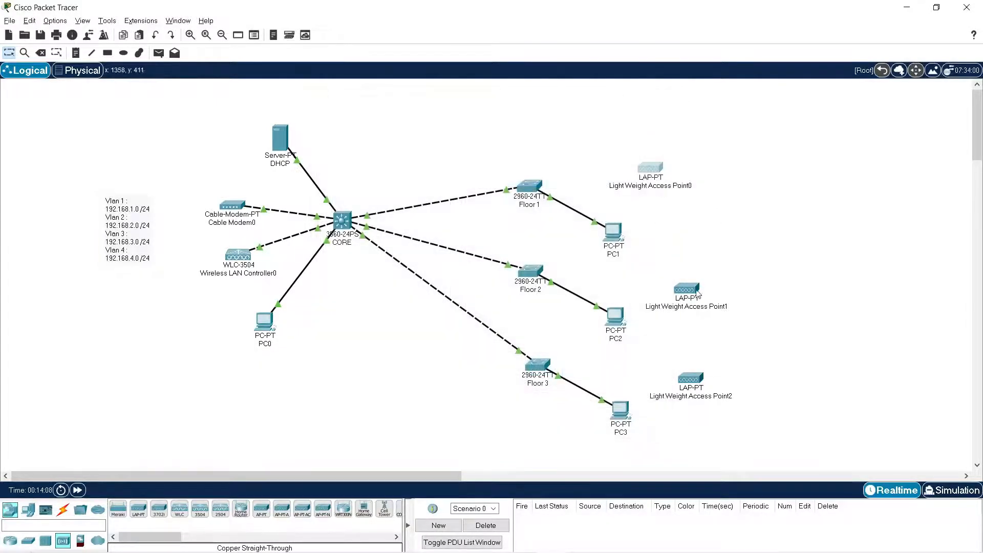
pyautogui.click(687, 290)
pyautogui.moveTo(636, 392); pyautogui.dragTo(573, 178)
pyautogui.click(656, 100)
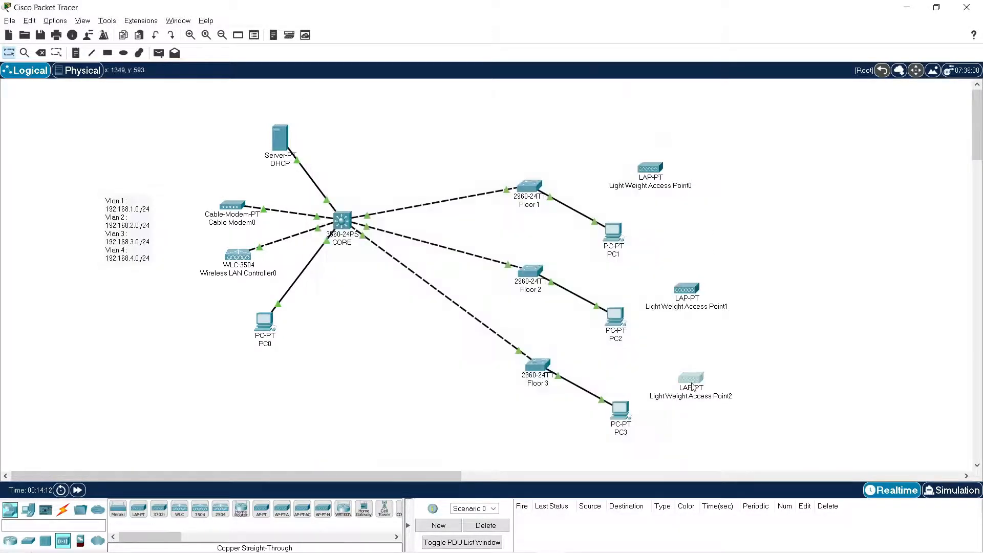
pyautogui.click(691, 374)
pyautogui.moveTo(635, 392); pyautogui.dragTo(573, 178)
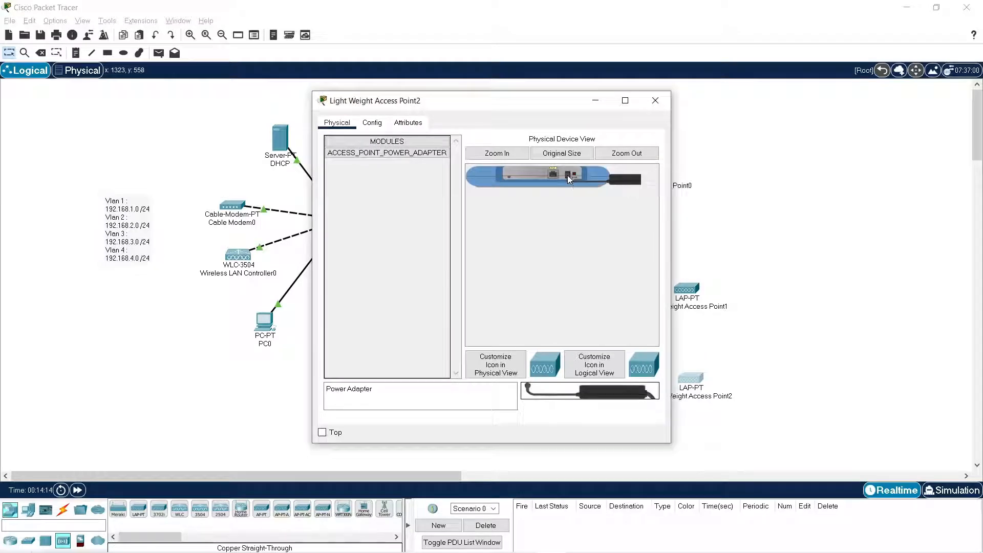
pyautogui.click(656, 101)
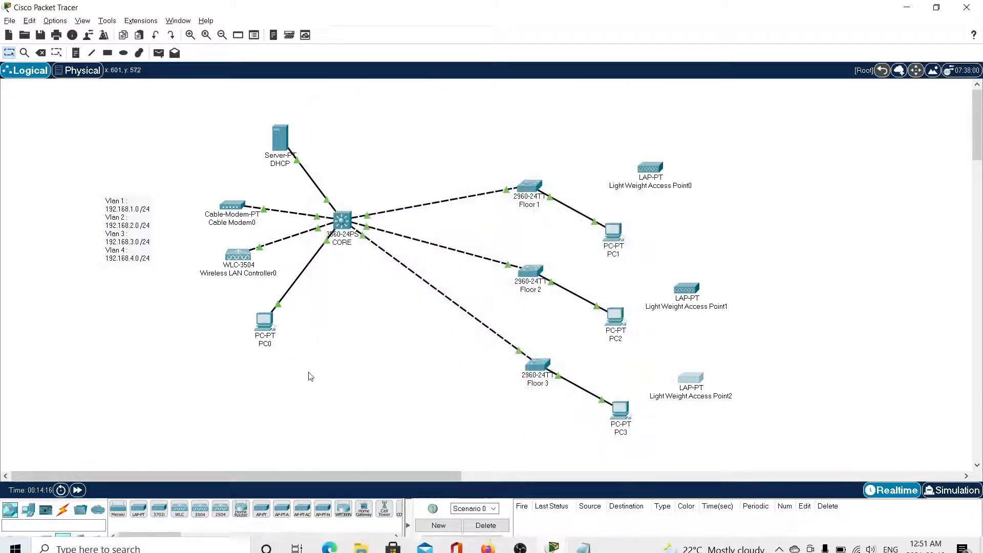
# Bring up PC0's web browser with the wireless controller's setup page and maximize the window.
pyautogui.click(265, 323)
pyautogui.moveTo(311, 368); pyautogui.dragTo(475, 157)
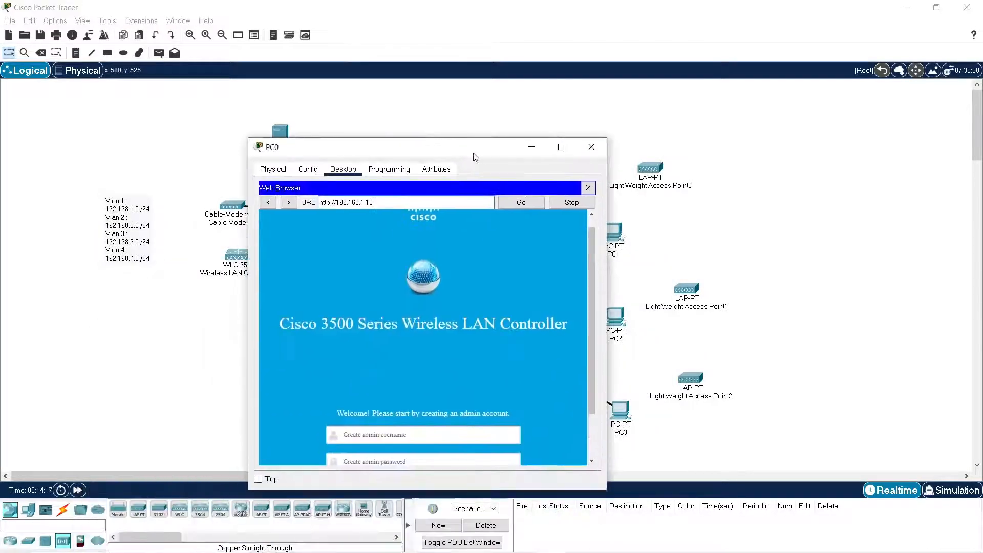
pyautogui.click(562, 147)
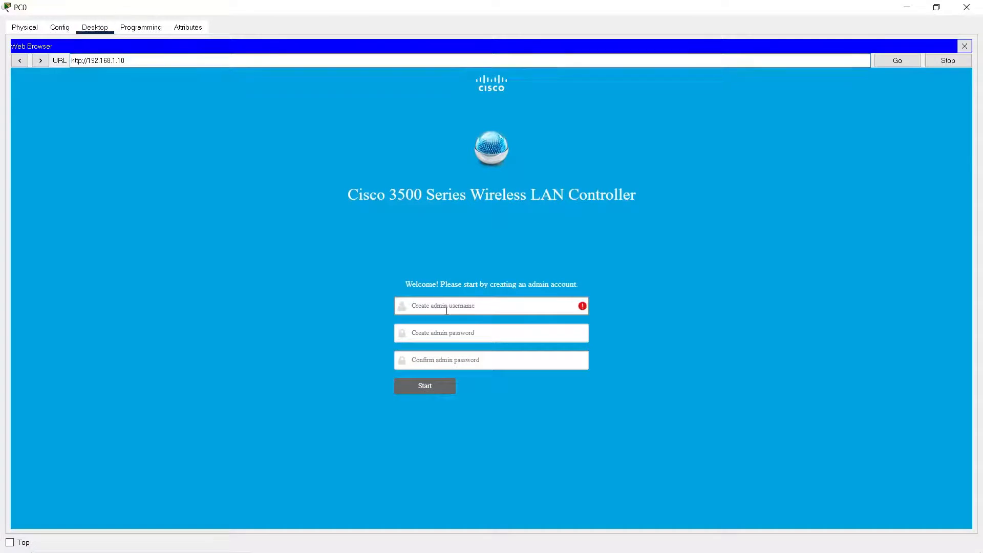
# Create the controller's admin account with the username admin, entering and confirming the admin password, and start the setup wizard.
pyautogui.write('admin')
pyautogui.press('Tab')
pyautogui.write('C')
pyautogui.press('BackSpace')
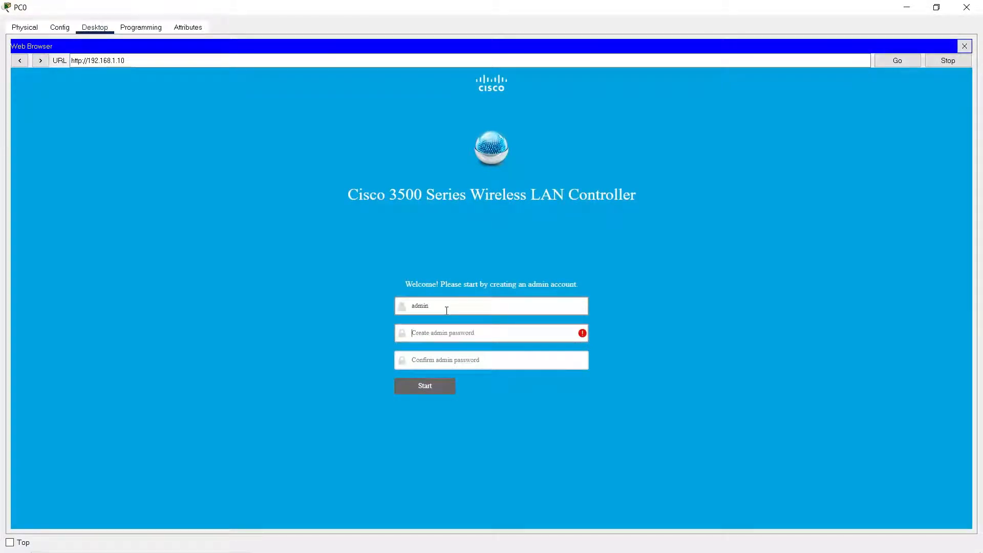
pyautogui.write('Cisco123')
pyautogui.press('Tab')
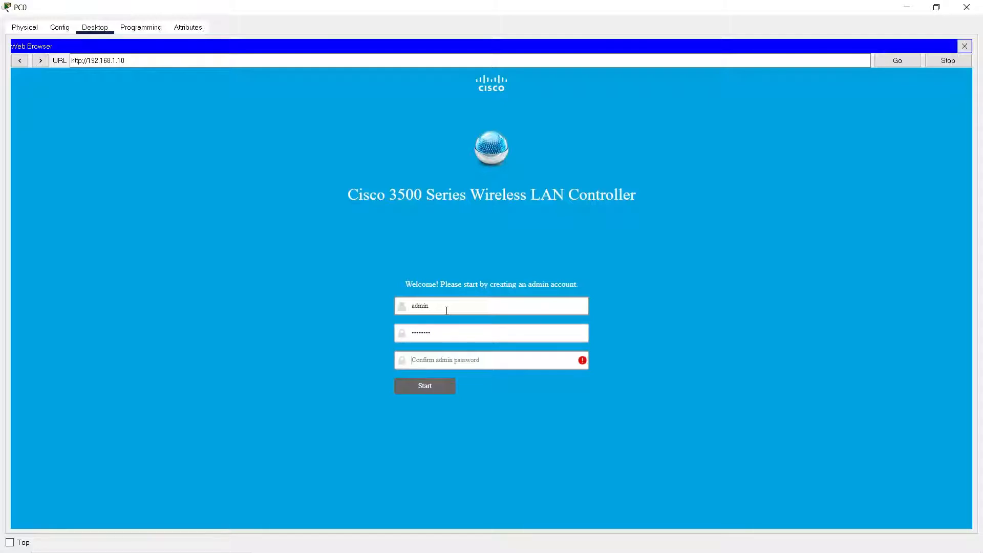
pyautogui.write('Cisco123')
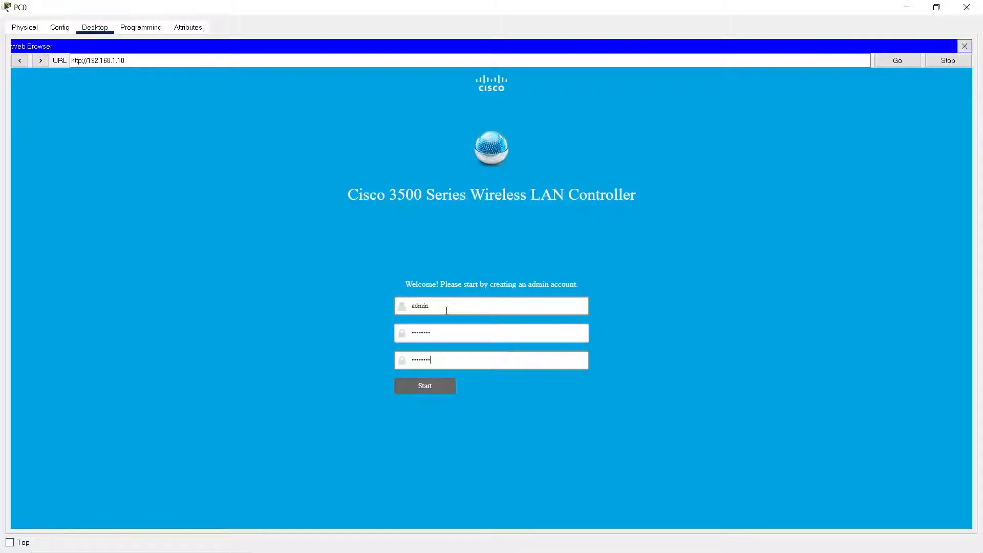
pyautogui.click(429, 386)
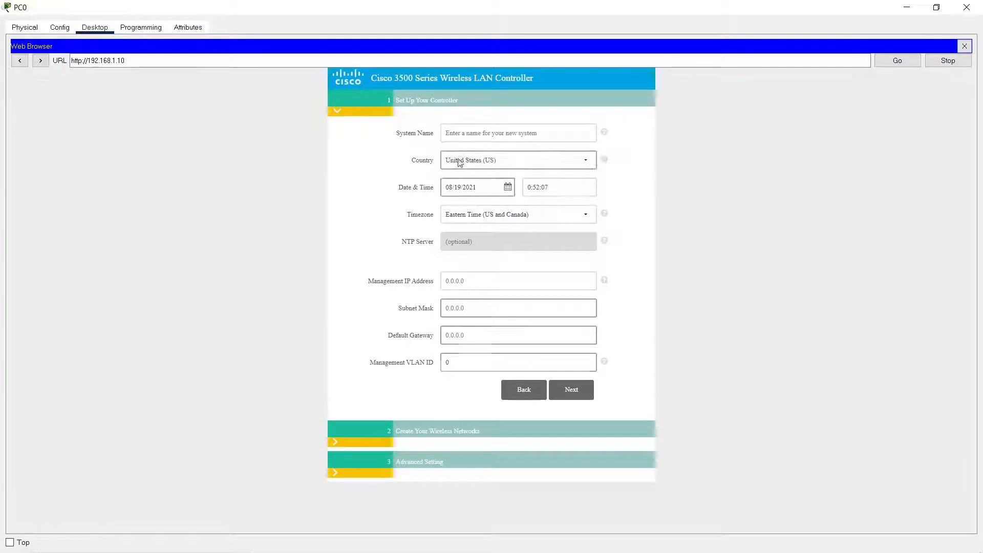
# Set the controller's system name to Office, keeping the default country, date and time.
pyautogui.click(538, 137)
pyautogui.write('O')
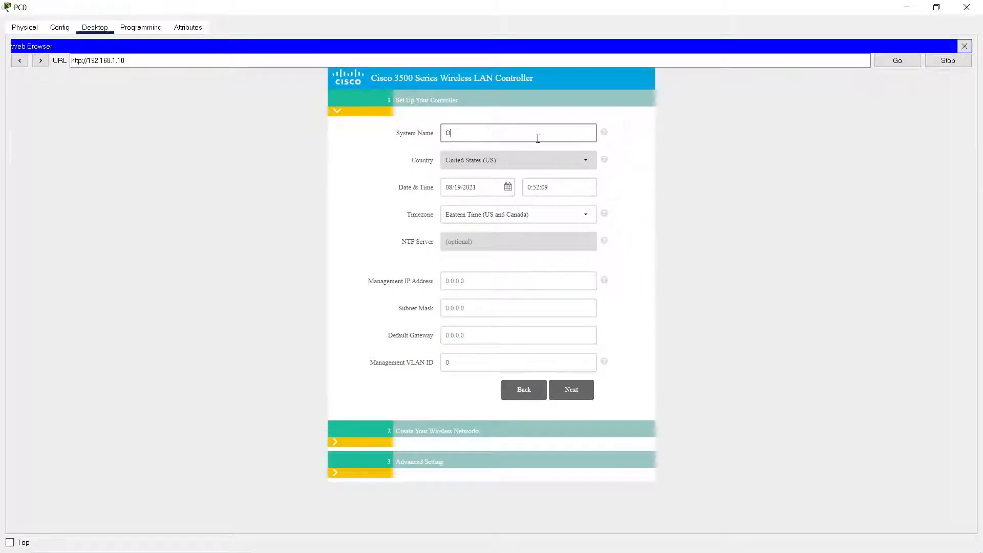
pyautogui.write('ffice')
pyautogui.press('Tab')
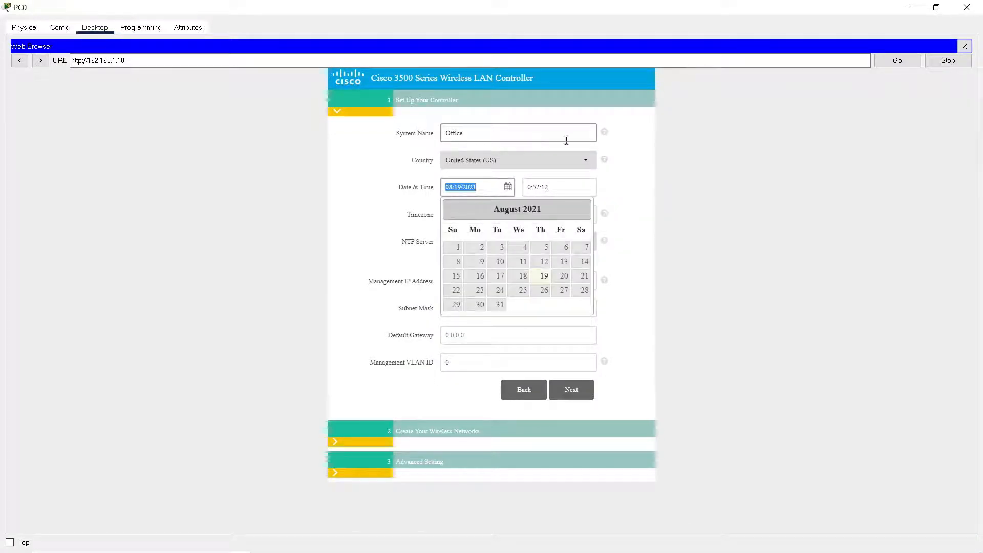
pyautogui.press('Tab')
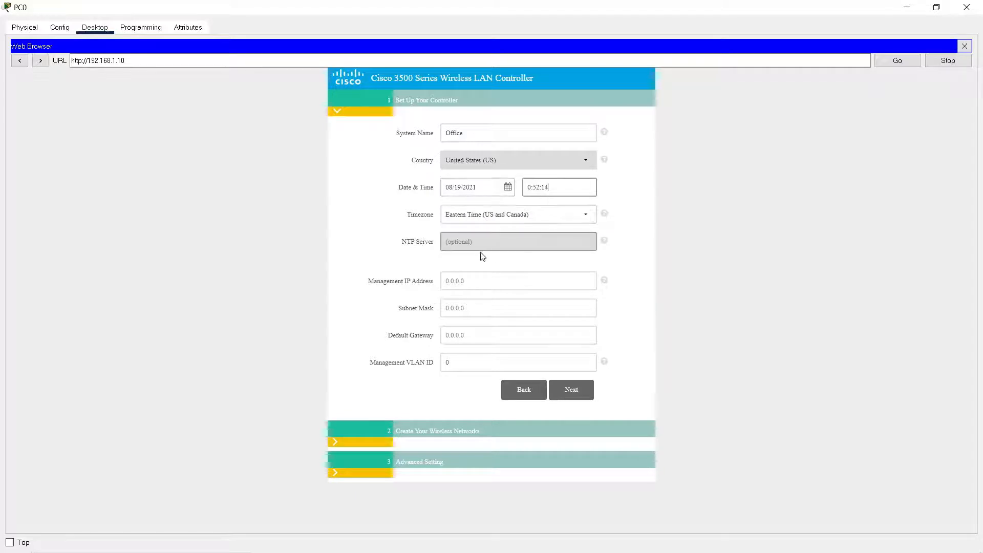
# Set the controller's management IP address to 192.168.1.10 and its subnet mask to 255.255.255.0.
pyautogui.click(468, 282)
pyautogui.write('1')
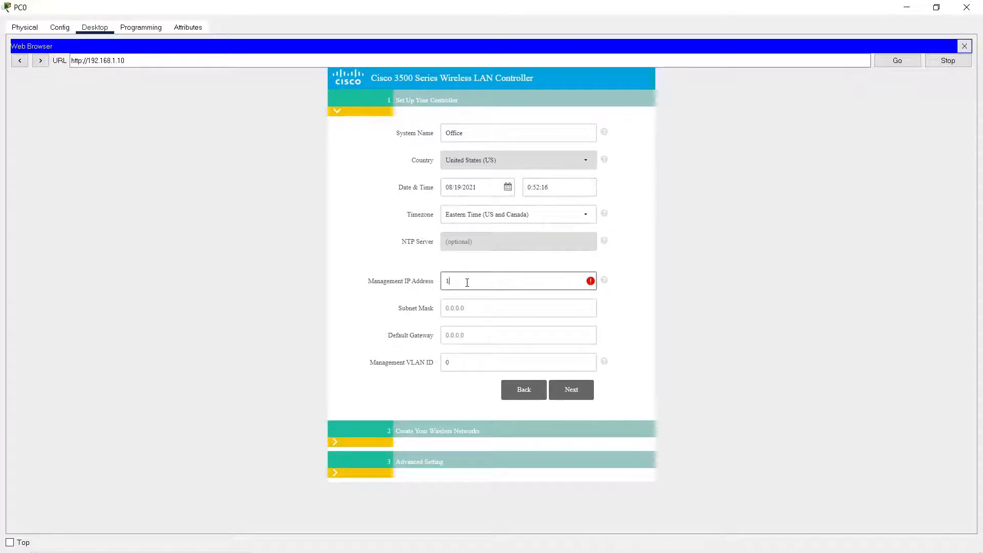
pyautogui.write('92.168.1.10')
pyautogui.click(478, 309)
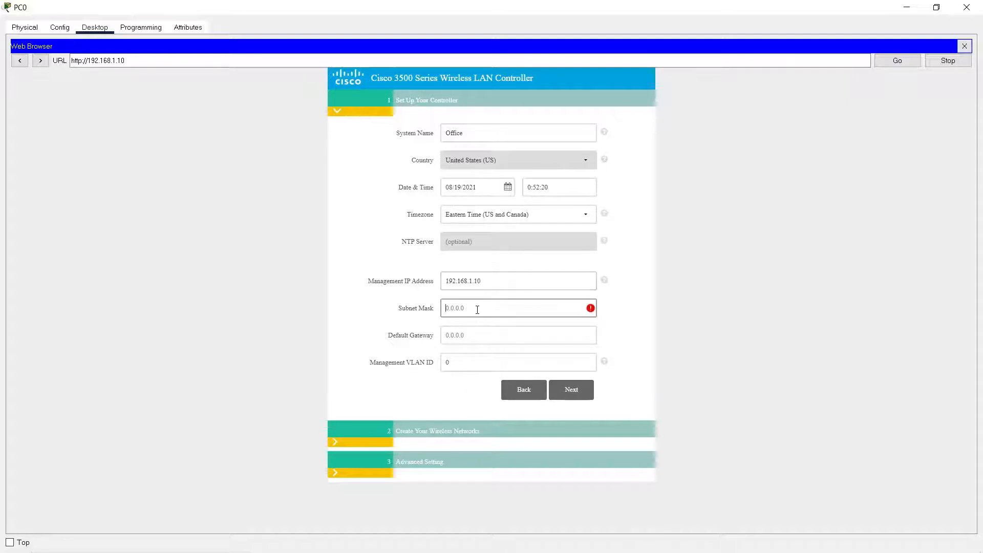
pyautogui.write('255.255.255.0')
pyautogui.press('Tab')
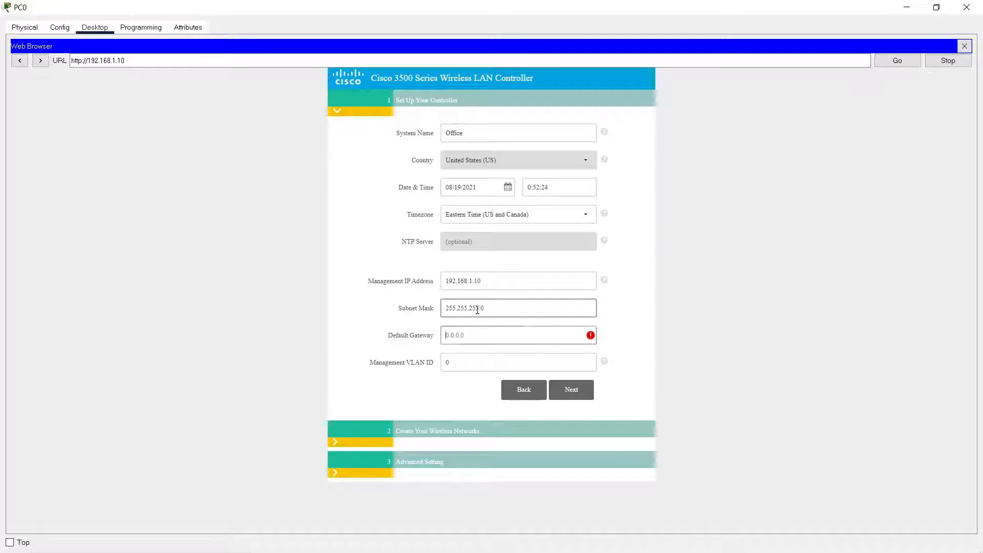
# Set the controller's default gateway to 192.168.1.1 and continue to the wireless network settings.
pyautogui.write('192.168.1')
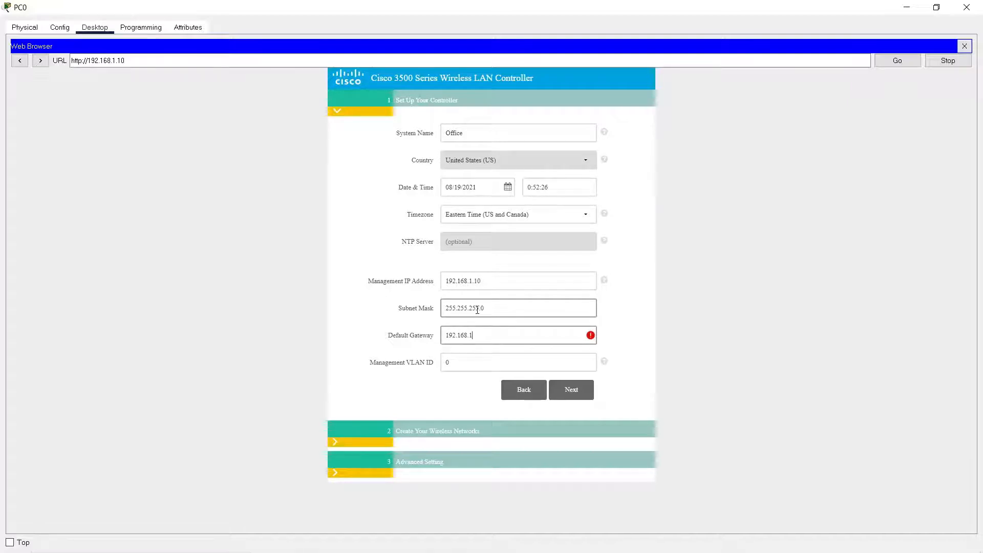
pyautogui.write('.25')
pyautogui.press('BackSpace')
pyautogui.press('BackSpace')
pyautogui.write('1')
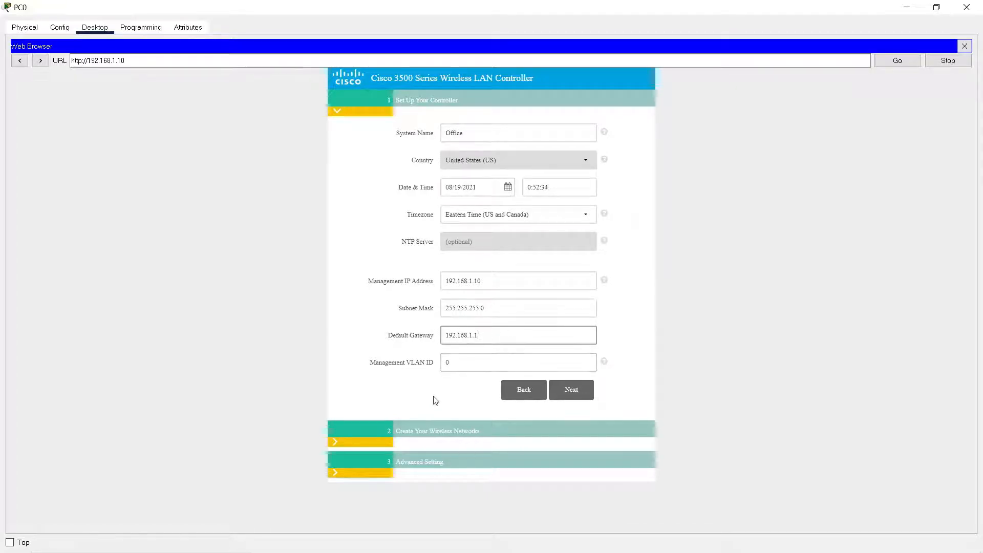
pyautogui.click(583, 397)
# Name the employee wireless network Office, keeping WPA2 Personal security.
pyautogui.click(520, 190)
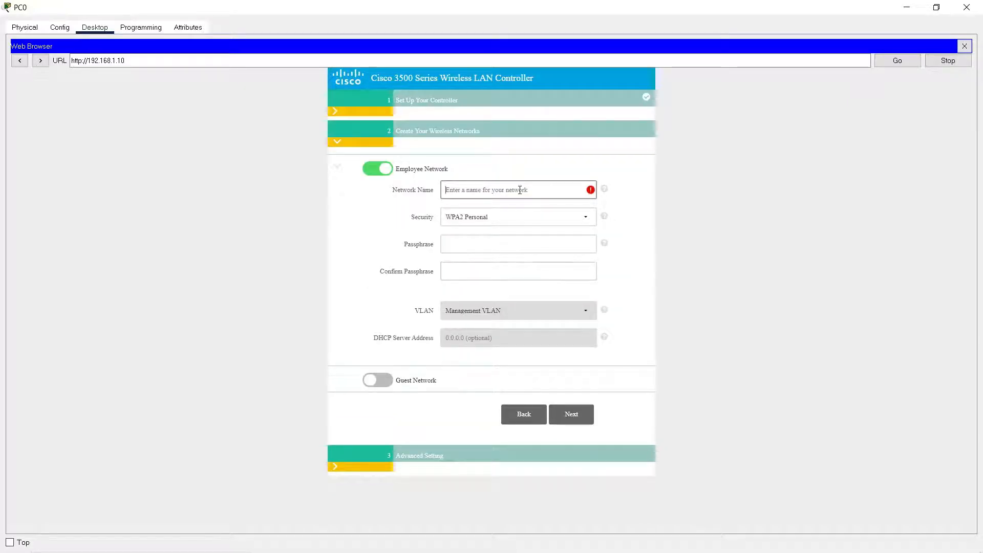
pyautogui.write('Office')
pyautogui.press('Tab')
pyautogui.press('Tab')
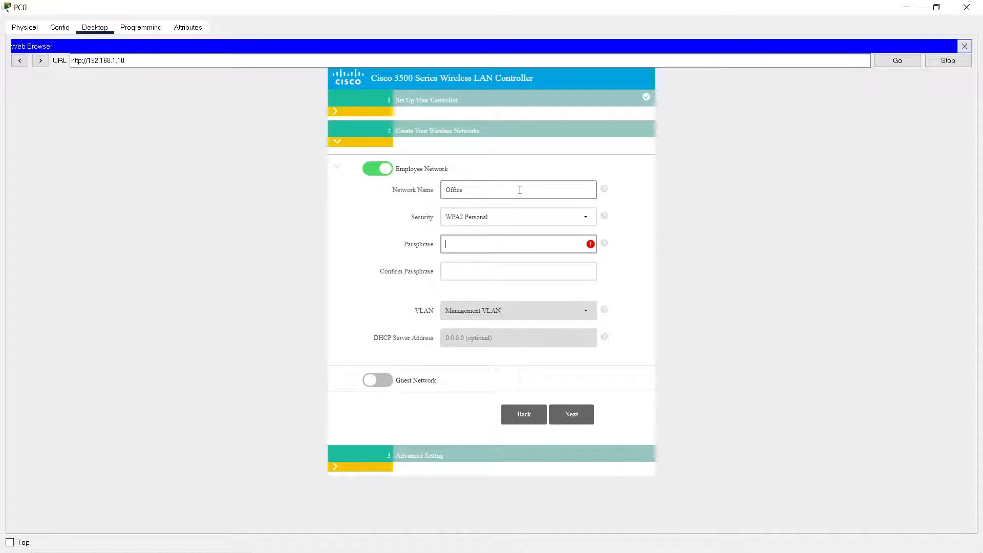
# Enter and confirm the employee network's passphrase, then continue to the advanced settings.
pyautogui.write('••••••••')
pyautogui.press('Tab')
pyautogui.write('•')
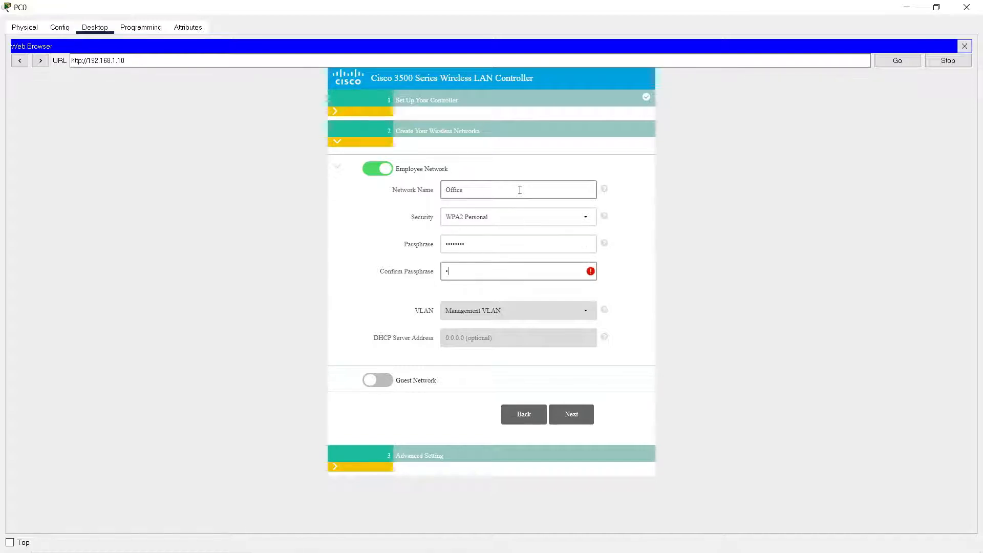
pyautogui.write('•••••••')
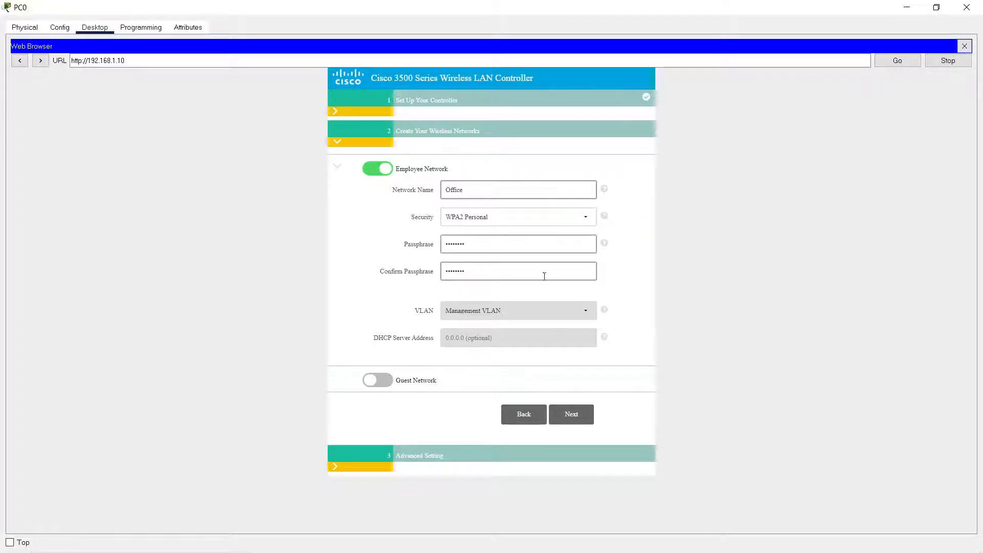
pyautogui.click(571, 414)
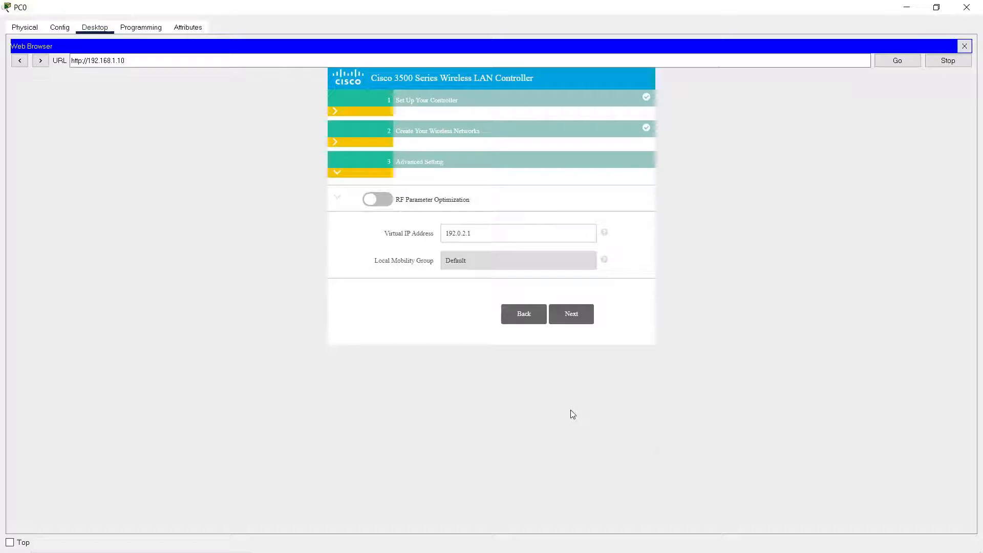
# Accept the default advanced settings, apply the controller configuration and confirm the system reboot.
pyautogui.click(591, 317)
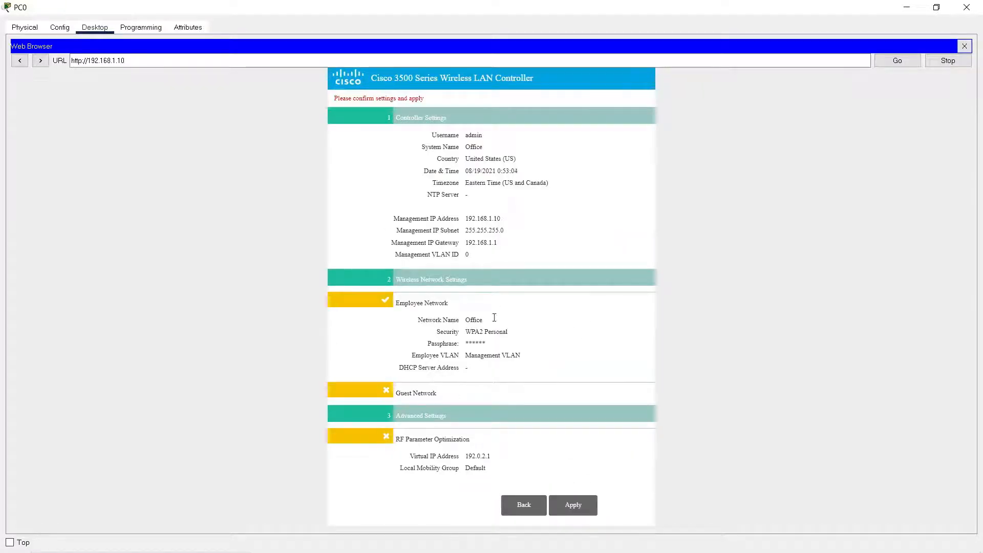
pyautogui.click(578, 505)
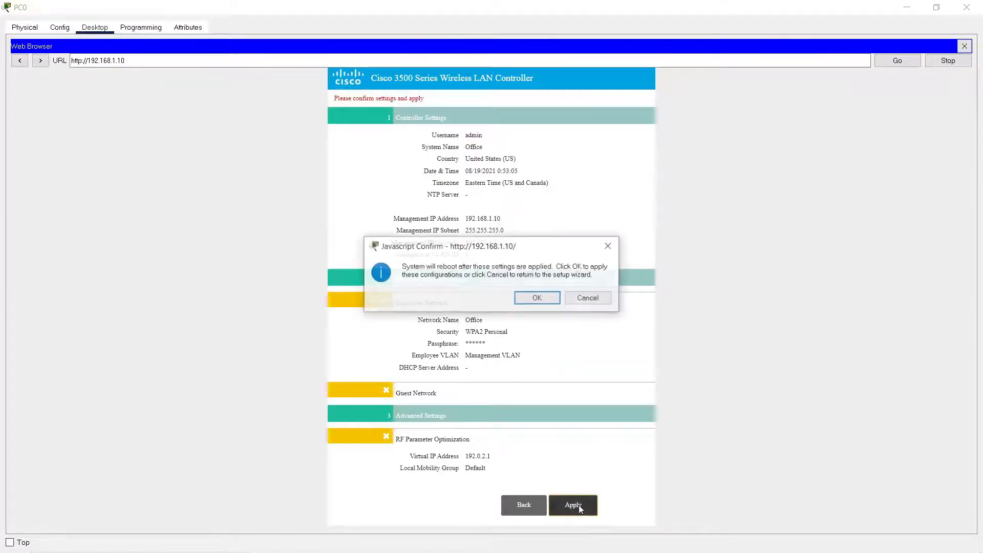
pyautogui.click(536, 300)
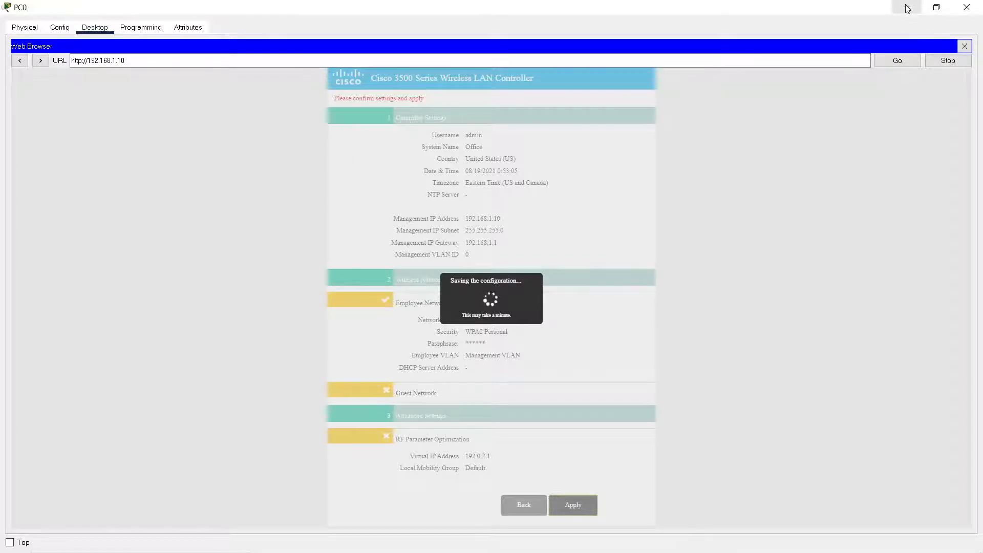
# Close the web browser and ping the wireless controller at 192.168.1.10 from PC0's command prompt.
pyautogui.click(965, 46)
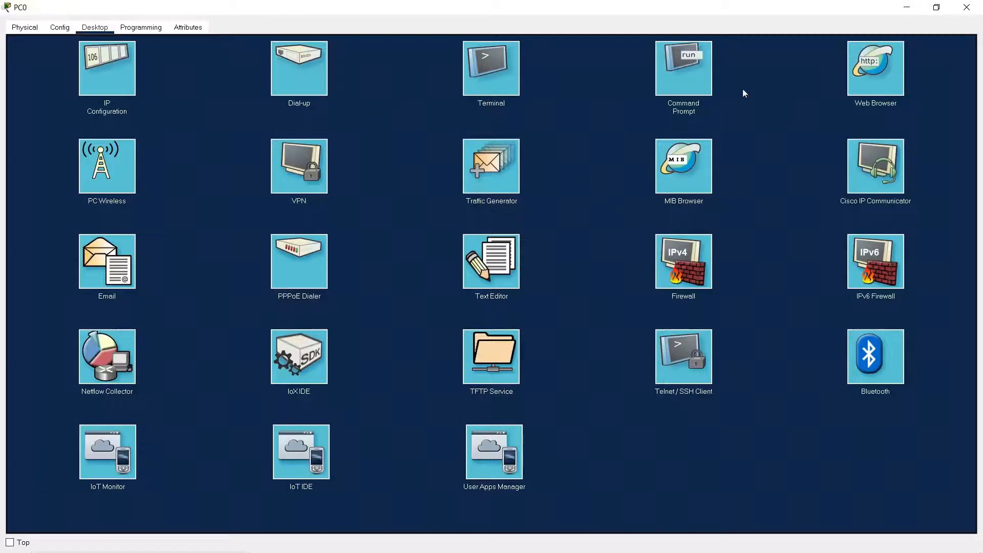
pyautogui.click(710, 85)
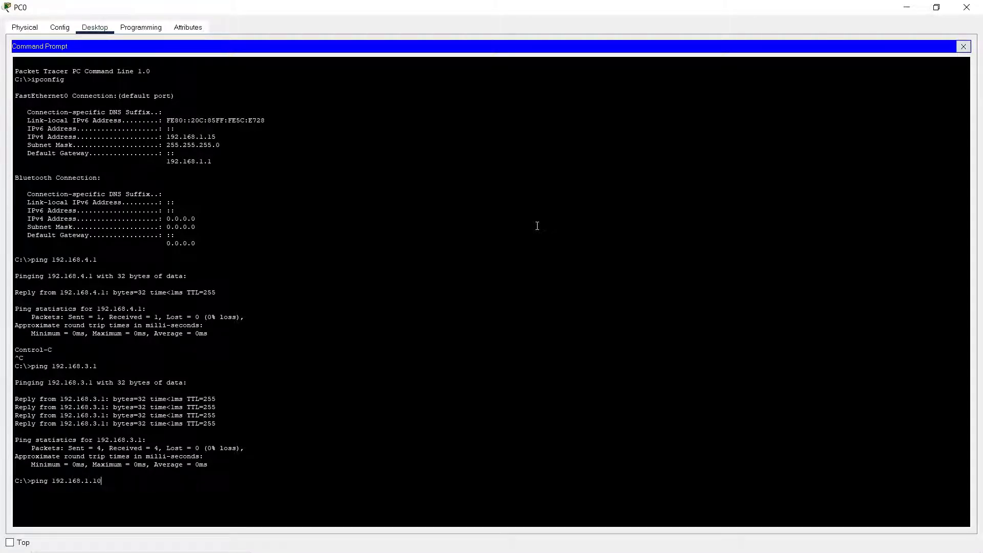
pyautogui.press('Return')
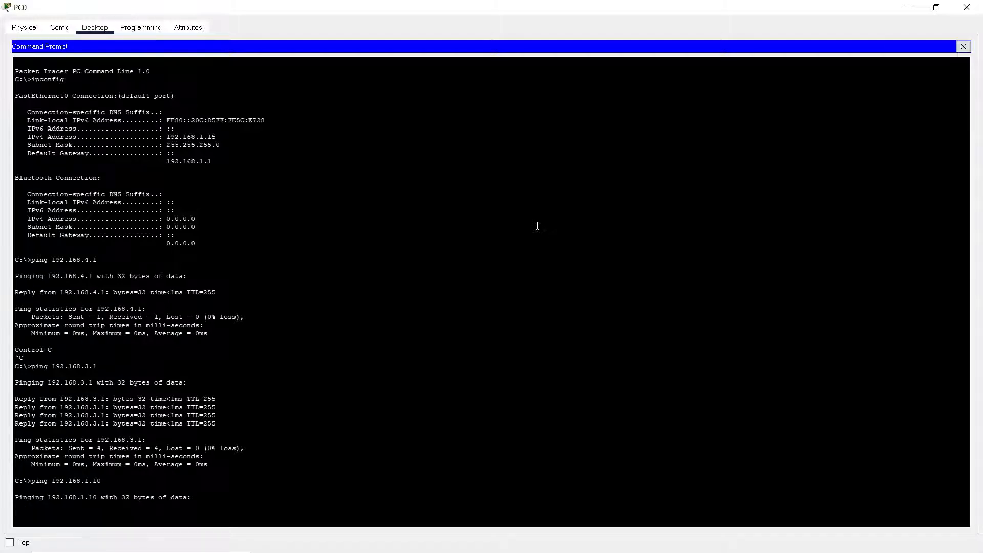
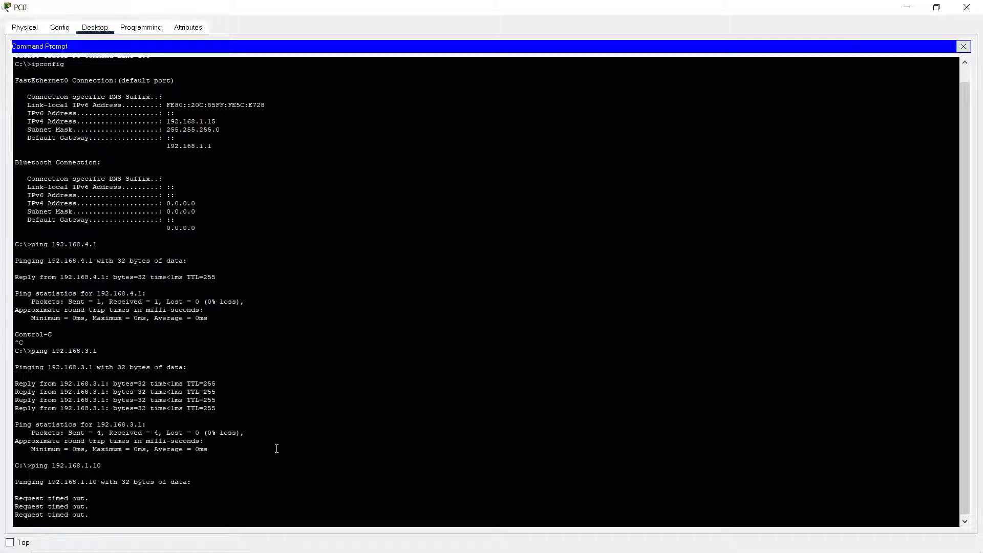
# Repeat the ping to the wireless controller at 192.168.1.10, check the replies and close the command prompt.
pyautogui.press('Up')
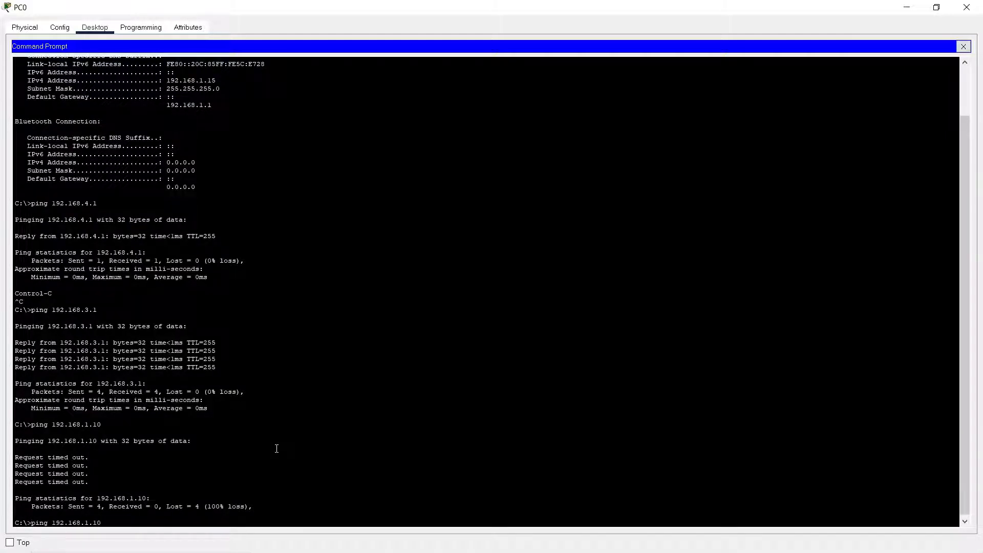
pyautogui.press('Return')
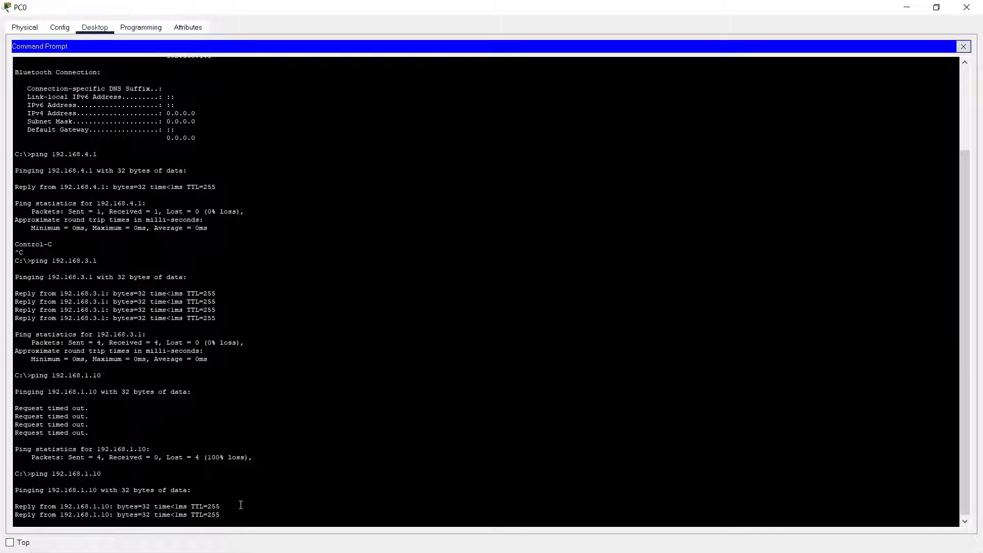
pyautogui.moveTo(239, 505); pyautogui.dragTo(117, 501)
pyautogui.click(625, 399)
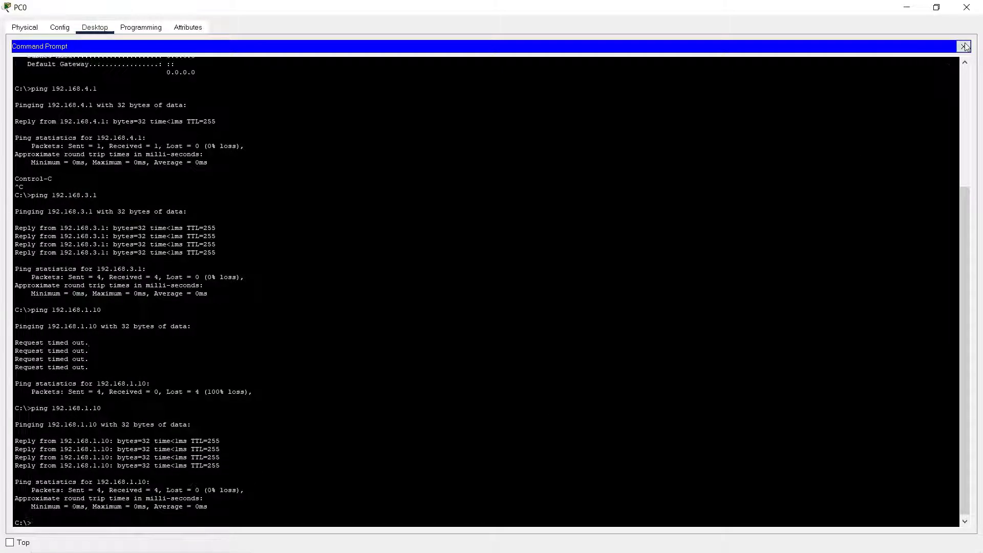
pyautogui.click(964, 46)
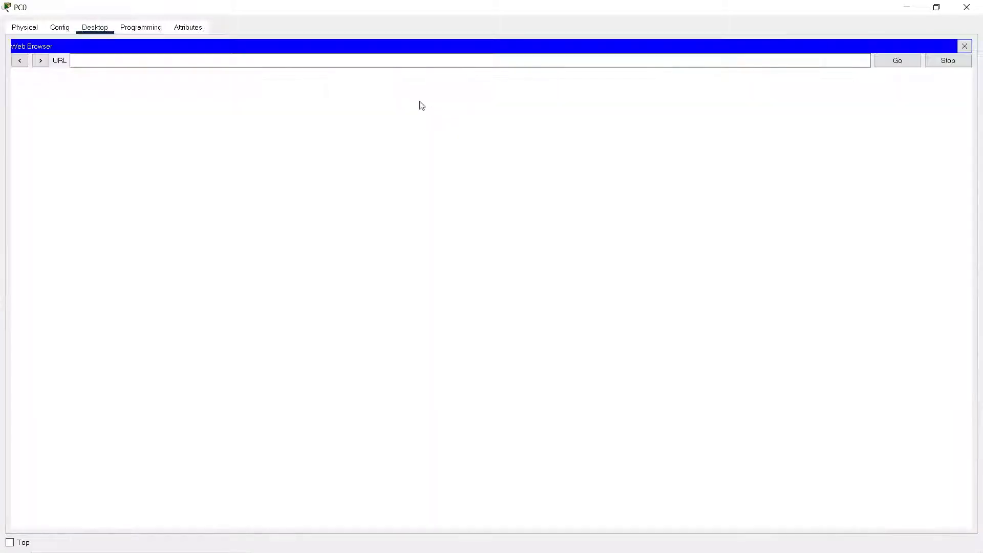
pyautogui.click(383, 64)
pyautogui.write('192')
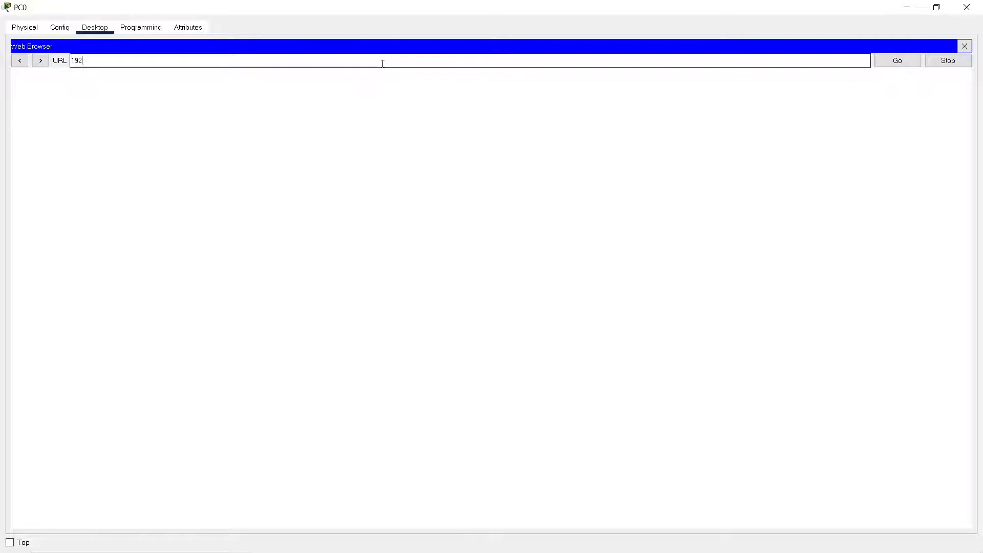
pyautogui.write('.168.1.10')
pyautogui.press('Return')
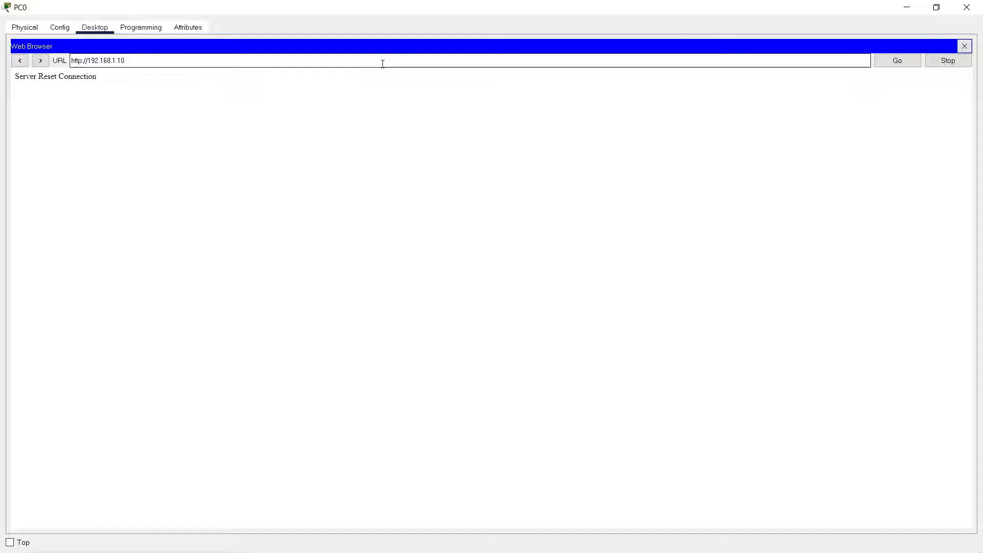
pyautogui.press('Left')
pyautogui.press('Left')
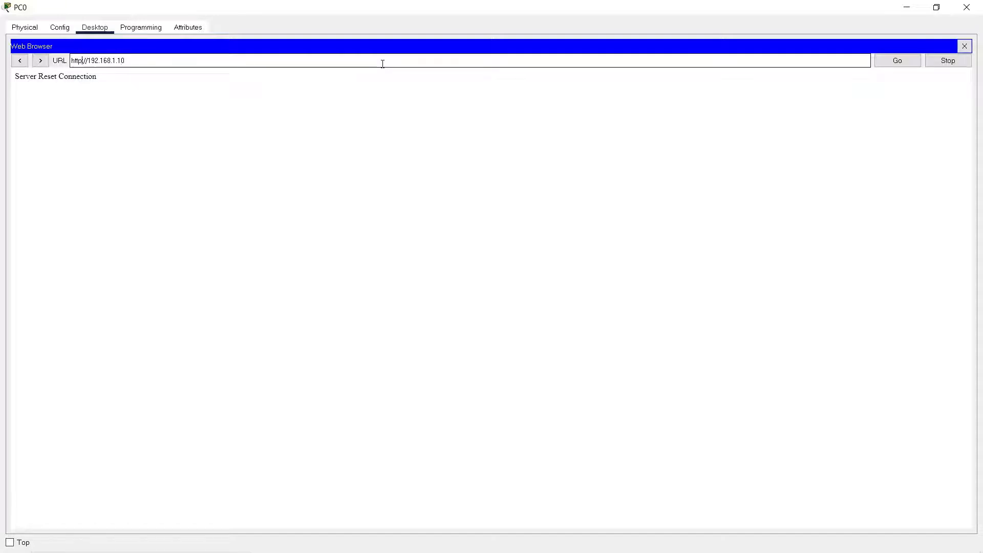
pyautogui.write('s')
pyautogui.press('Return')
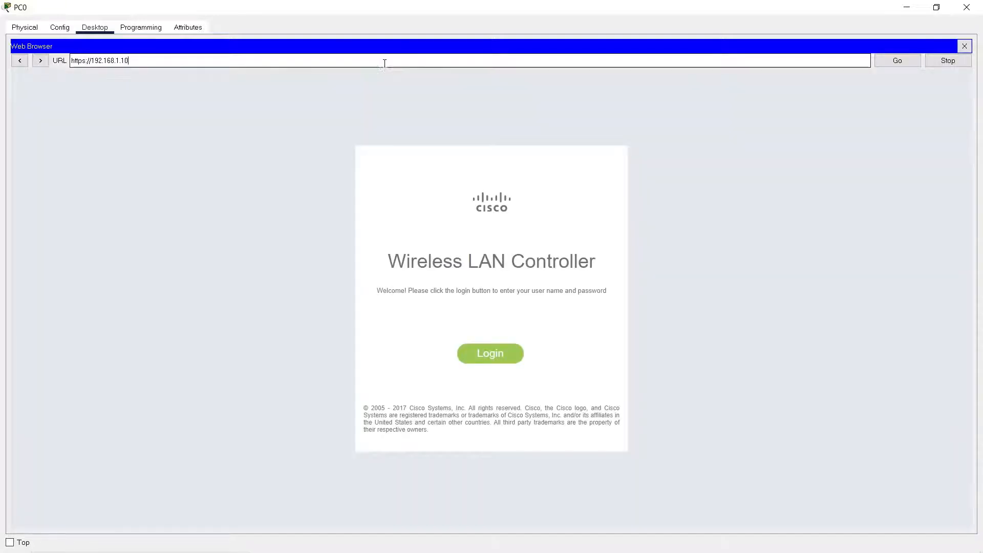
# Log in to the wireless LAN controller as admin with the account password.
pyautogui.click(500, 357)
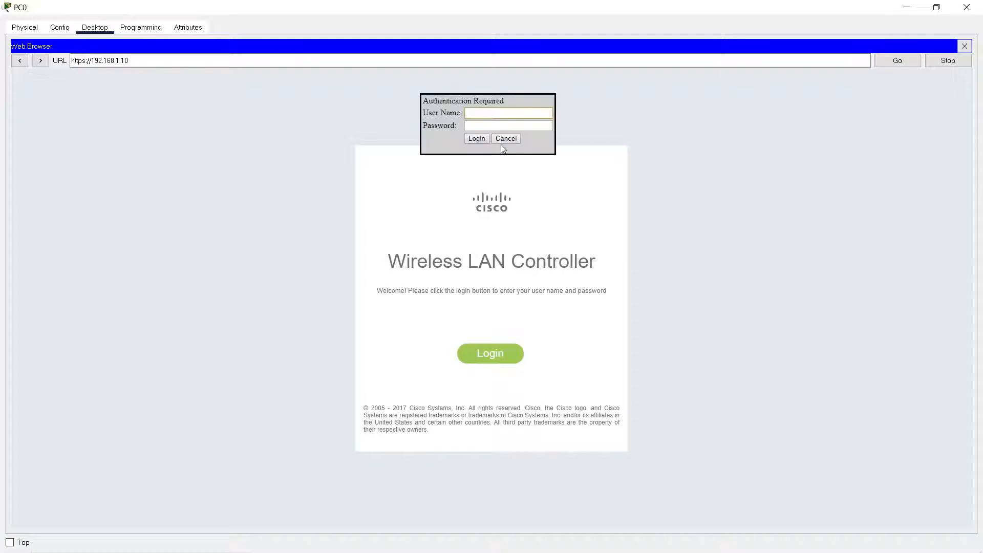
pyautogui.write('admin')
pyautogui.press('Tab')
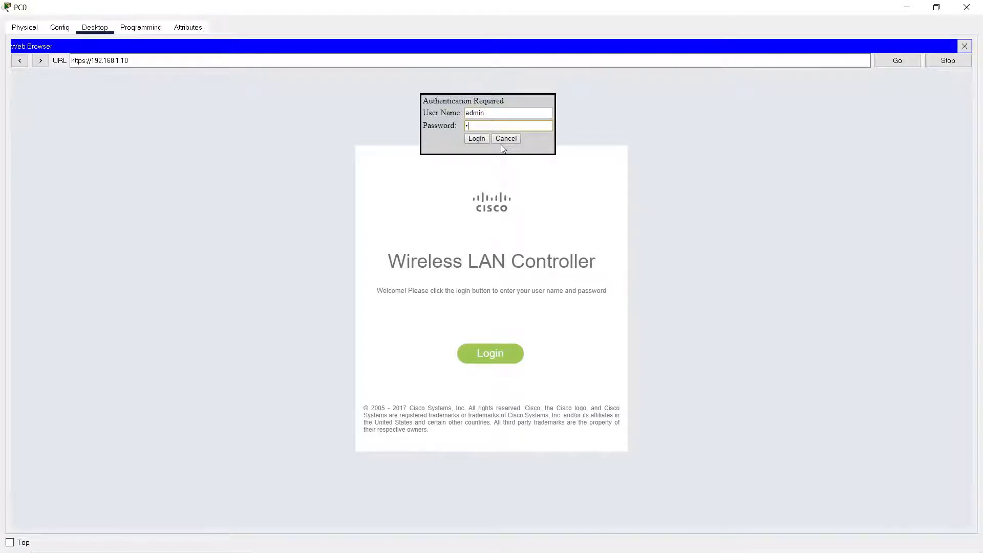
pyautogui.write('dmi')
pyautogui.press('Return')
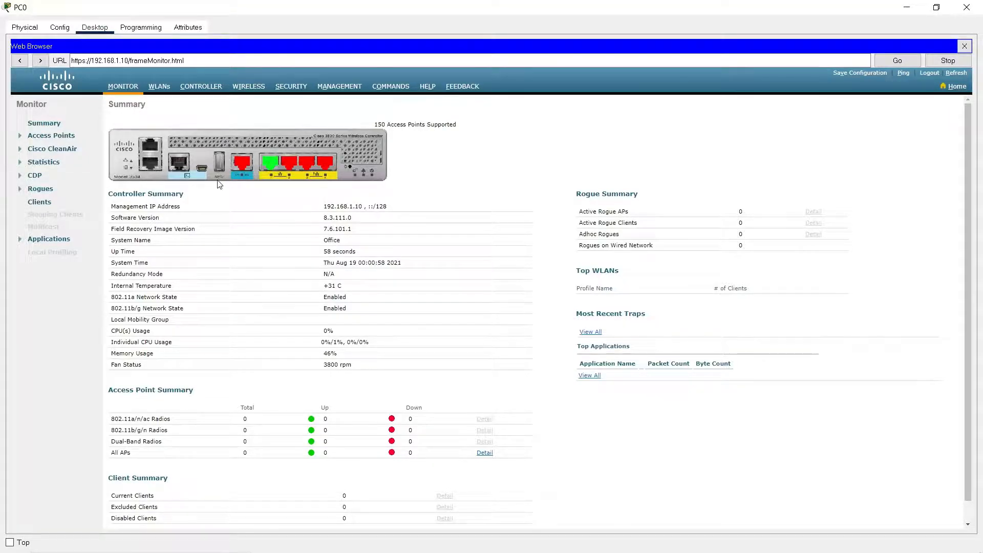
# Review the controller's monitoring summary, general settings, port link statuses and the management interface's IP address.
pyautogui.scroll(-1, 220, 184)
pyautogui.scroll(1, 282, 425)
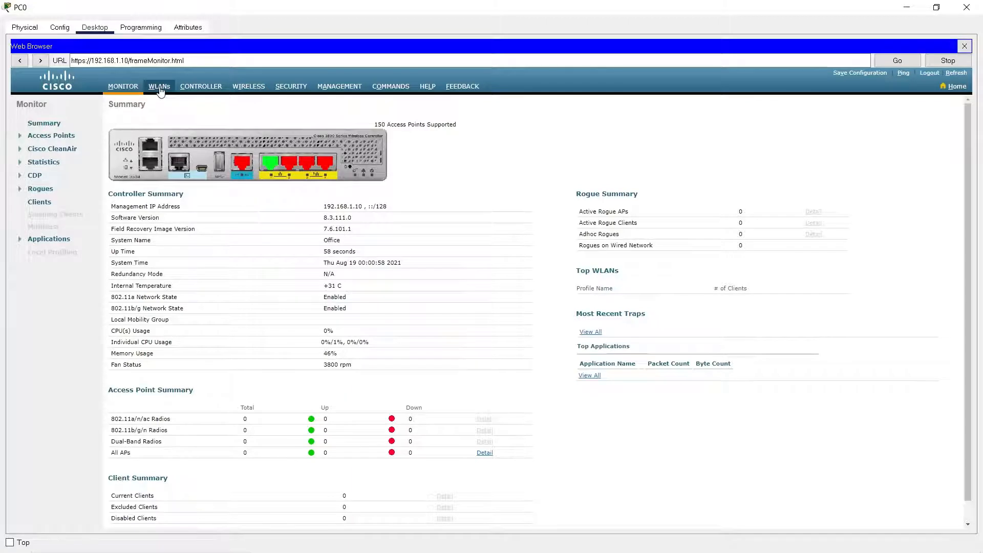
pyautogui.click(192, 88)
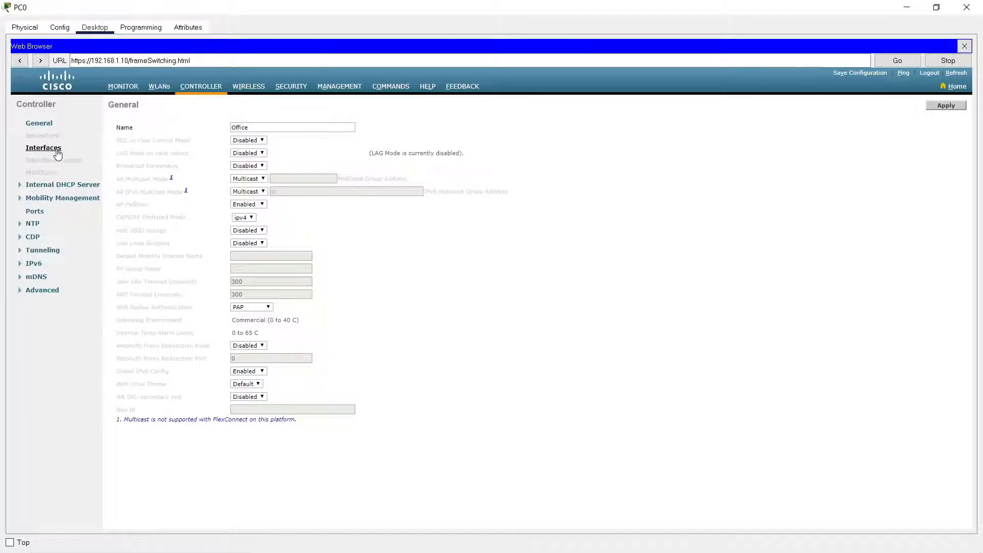
pyautogui.click(37, 215)
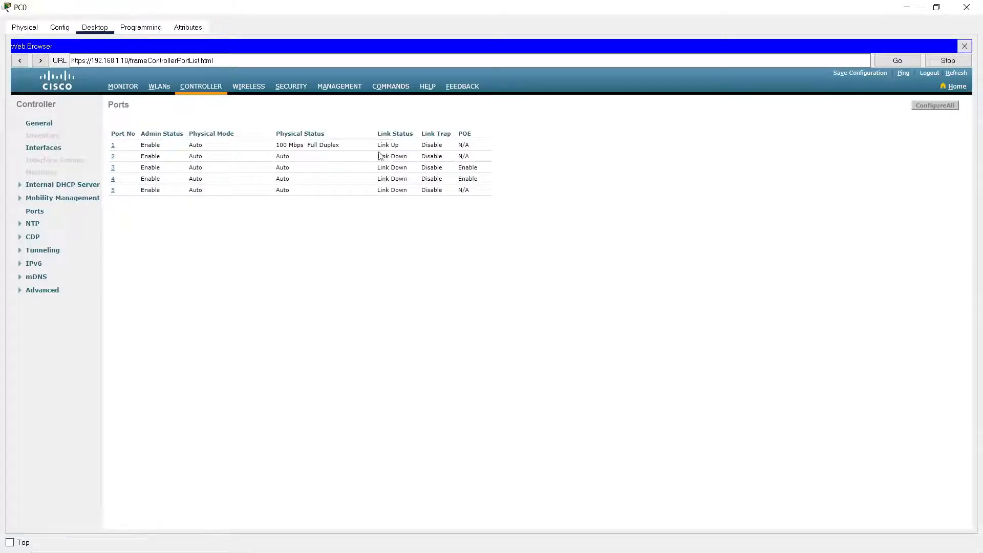
pyautogui.moveTo(400, 145); pyautogui.dragTo(372, 147)
pyautogui.click(390, 240)
pyautogui.click(49, 148)
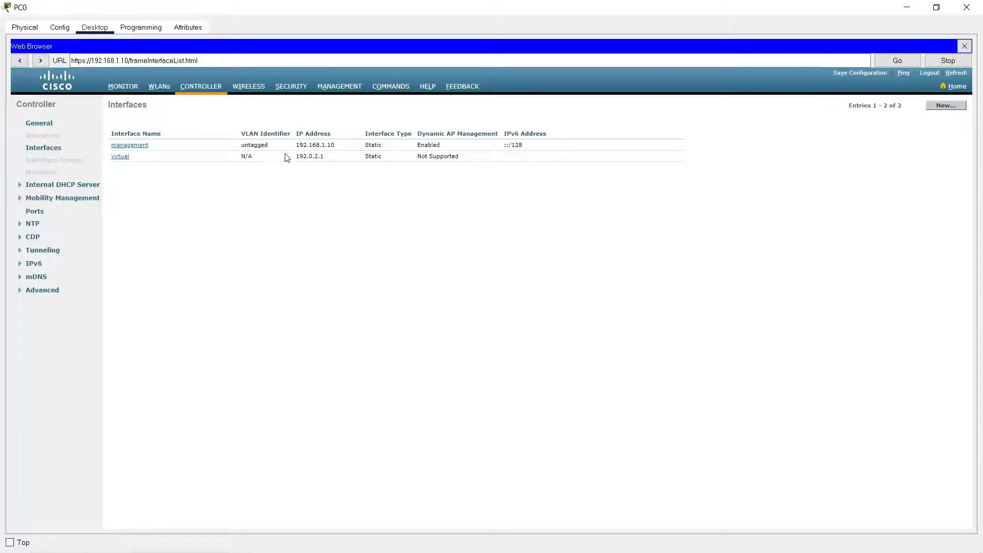
pyautogui.doubleClick(323, 146)
pyautogui.click(342, 263)
# Create a new controller interface named Guests with VLAN ID 2.
pyautogui.click(947, 106)
pyautogui.click(213, 131)
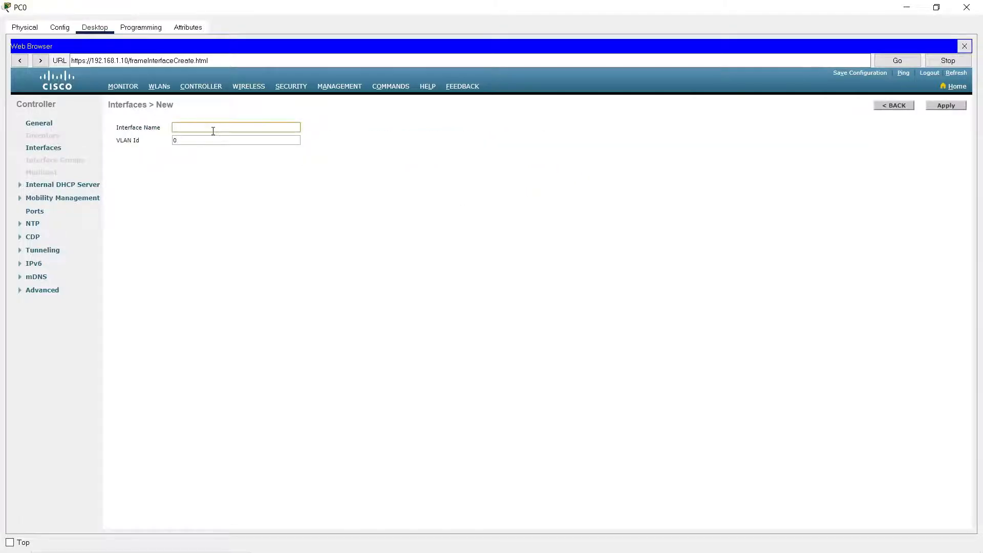
pyautogui.write('Guests')
pyautogui.press('Tab')
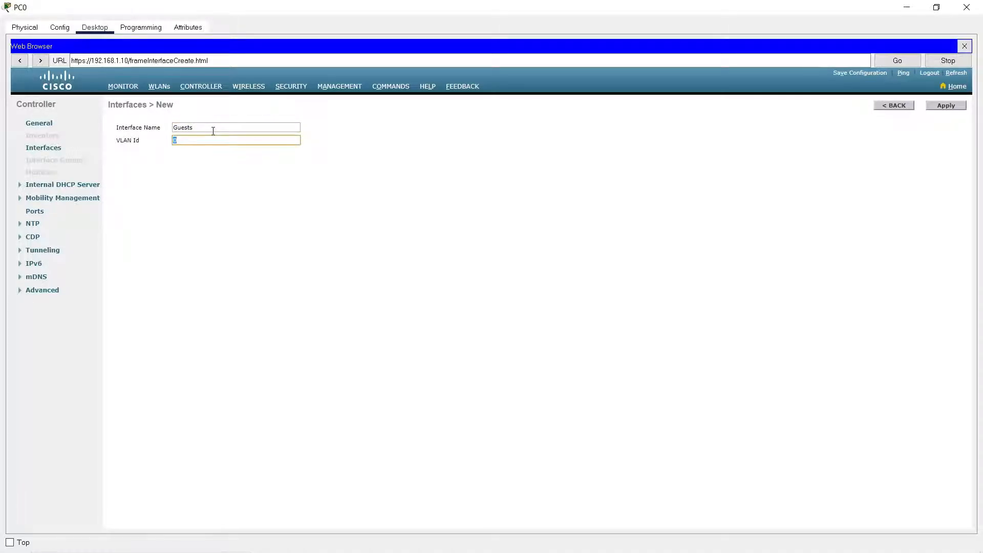
pyautogui.click(956, 104)
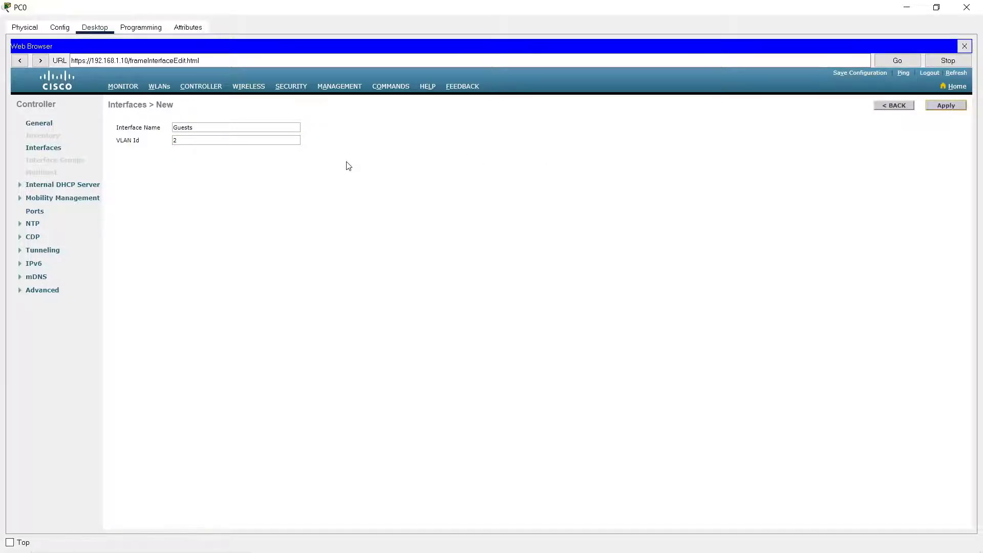
# Assign the Guests interface to port number 1 and set its IP address to 192.168.2.10.
pyautogui.click(229, 276)
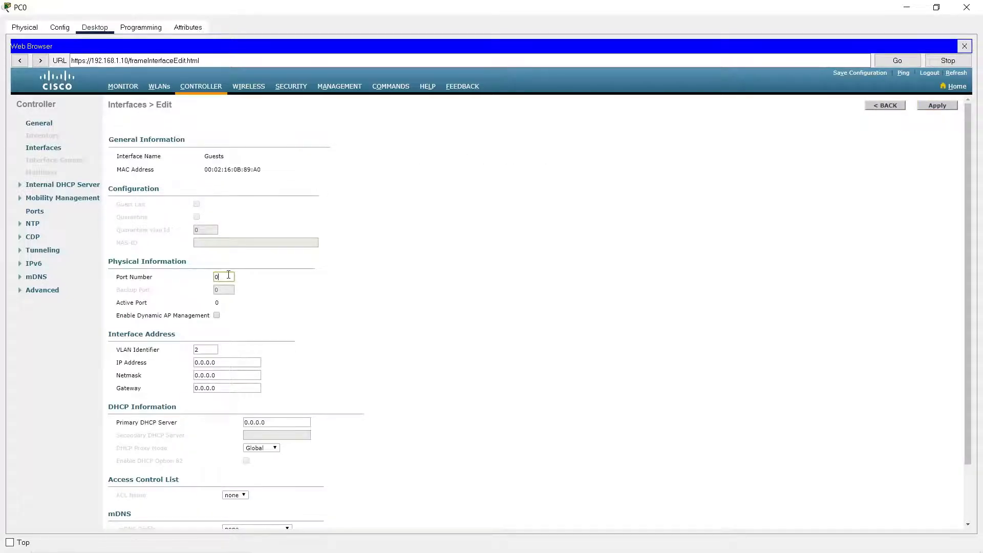
pyautogui.write('1')
pyautogui.scroll(-1, 217, 219)
pyautogui.tripleClick(225, 301)
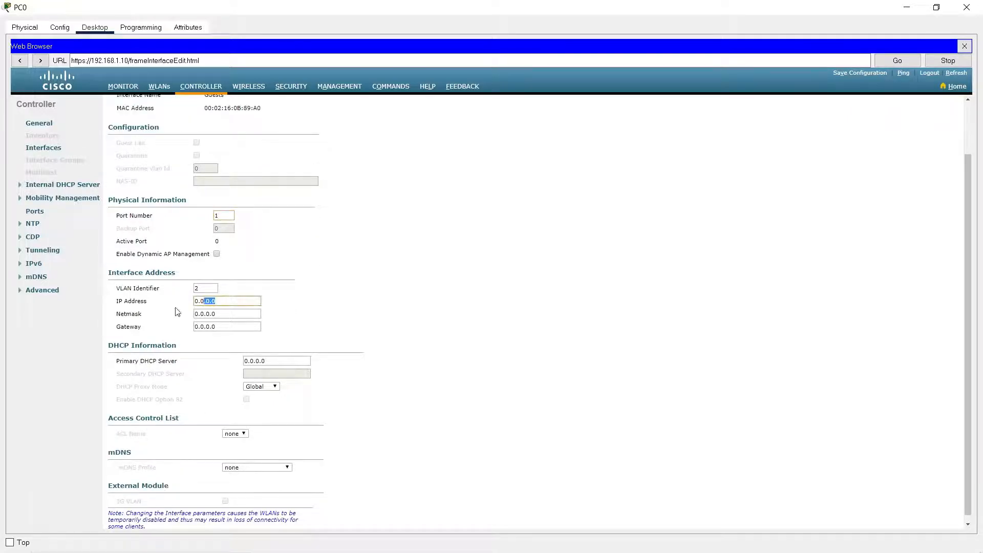
pyautogui.write('192.168.2.10')
pyautogui.press('Tab')
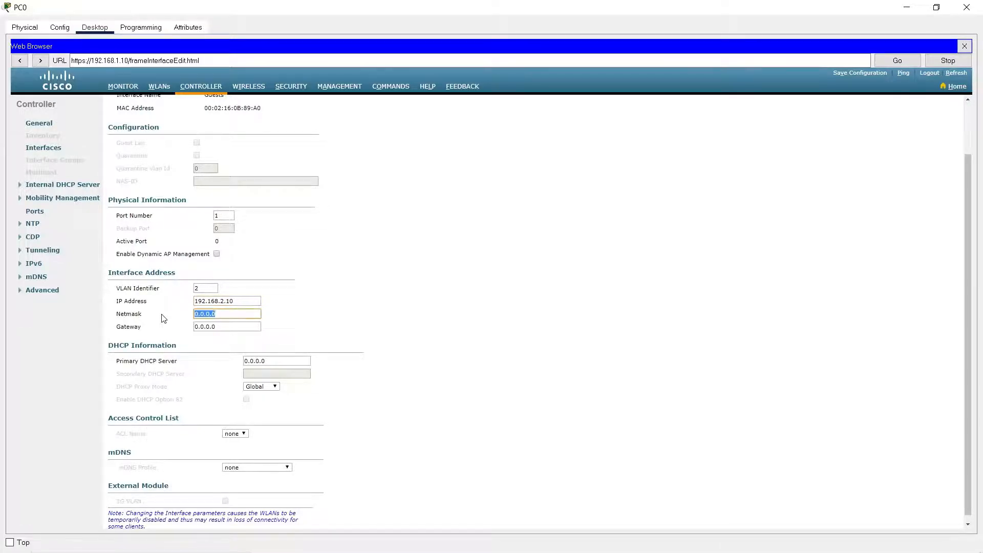
# Set the Guests interface's netmask to 255.255.255.0 and its gateway to 192.168.2.1.
pyautogui.write('255.255.255.0')
pyautogui.press('Tab')
pyautogui.write('19')
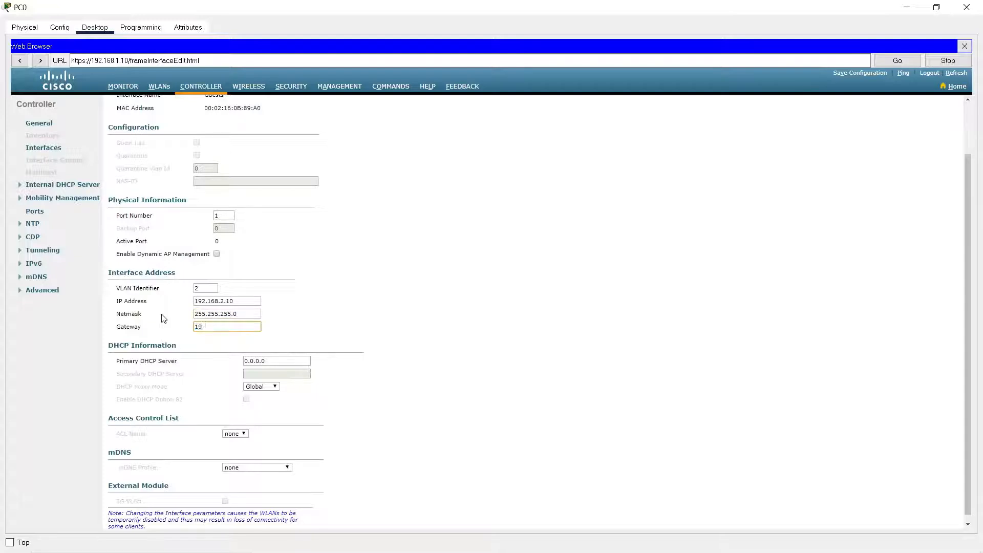
pyautogui.write('2.168.2.1')
# Compare the Guests interface's IP address with the WLC address of serverPool2 in the DHCP server's DHCP service.
pyautogui.moveTo(247, 302); pyautogui.dragTo(177, 300)
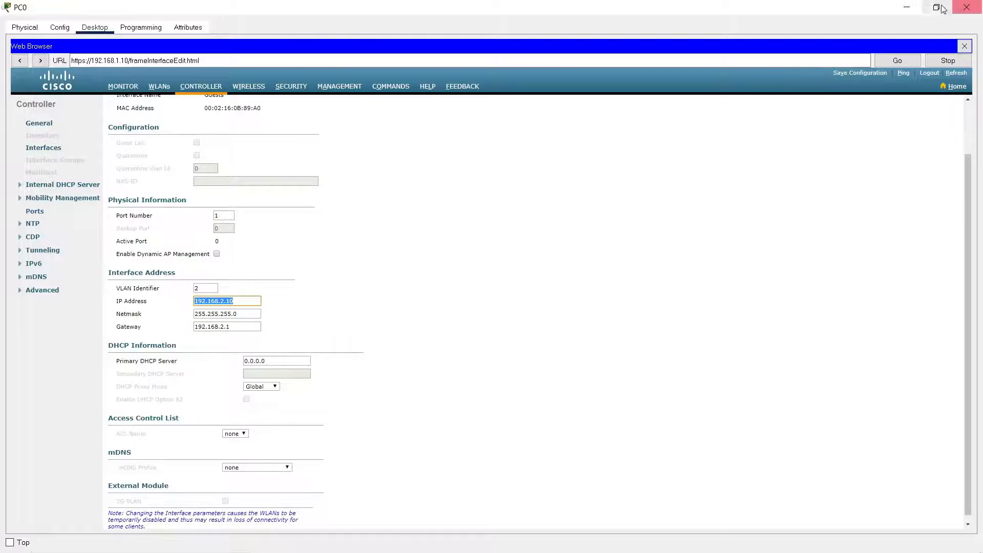
pyautogui.click(905, 10)
pyautogui.click(287, 139)
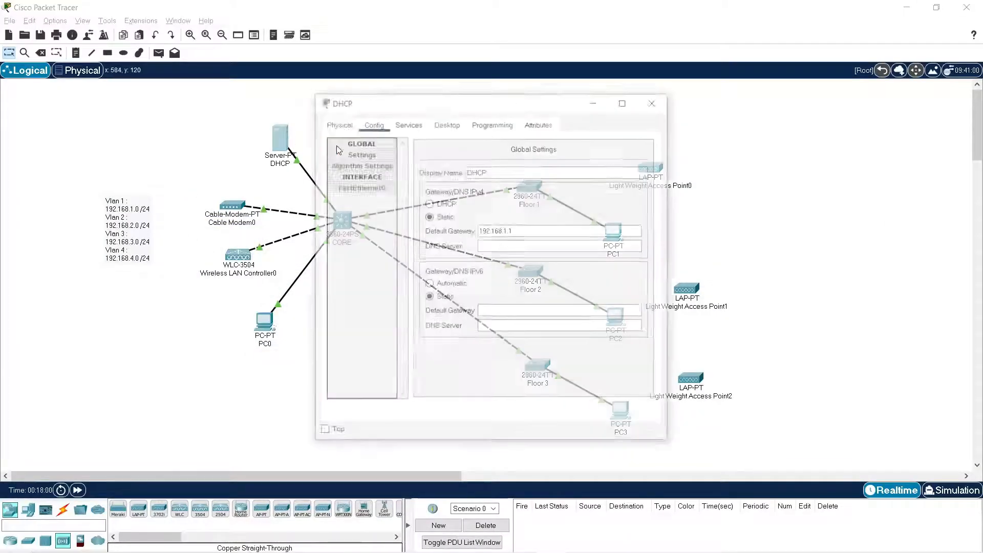
pyautogui.click(439, 124)
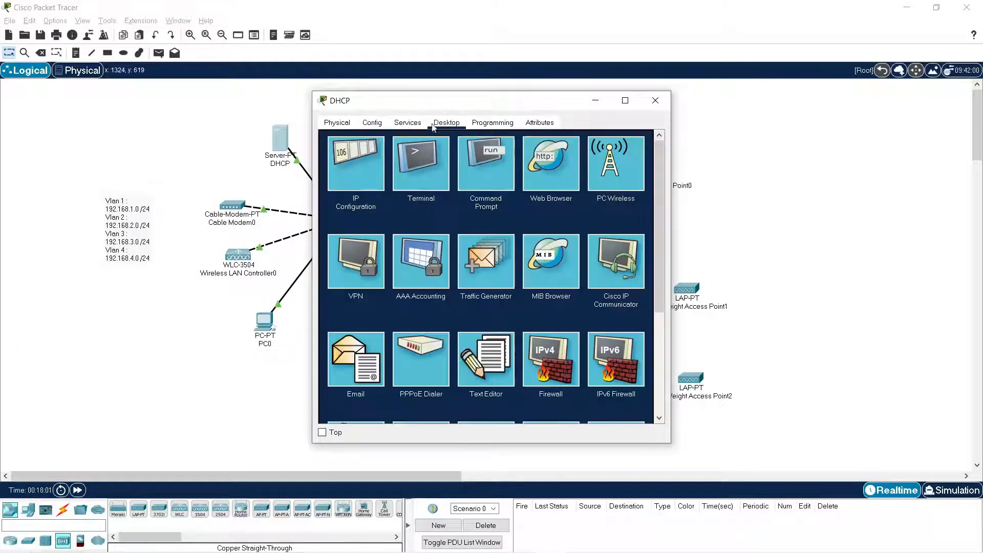
pyautogui.click(408, 123)
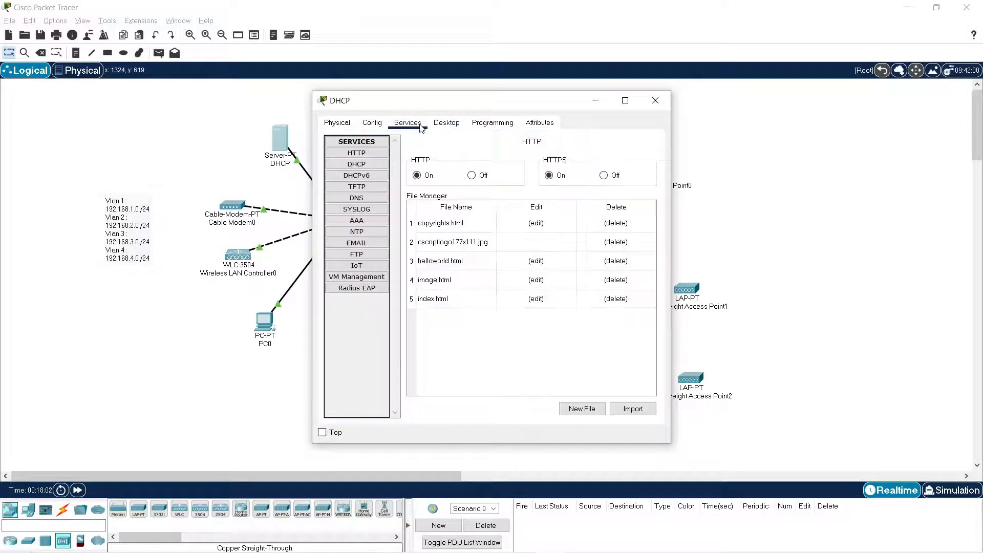
pyautogui.click(371, 164)
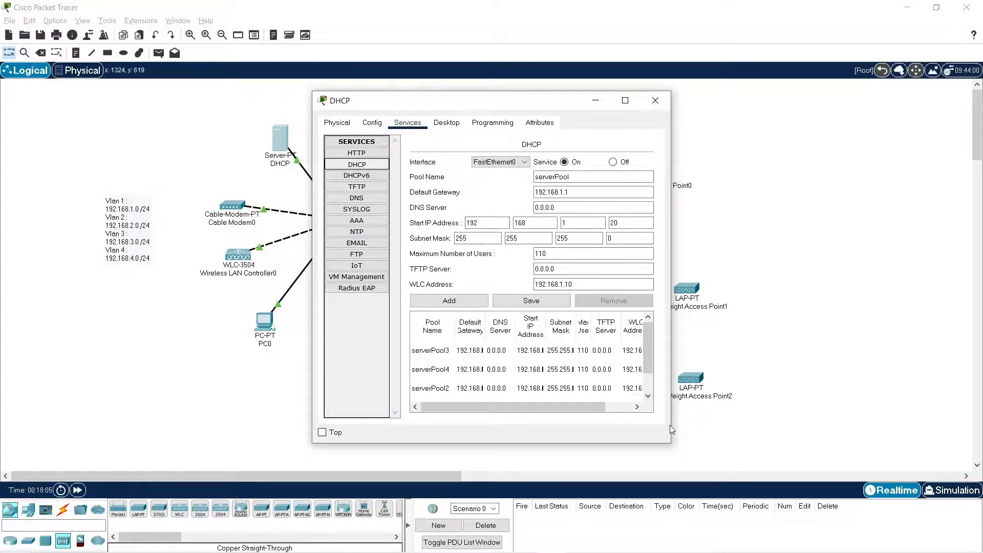
pyautogui.moveTo(671, 428); pyautogui.dragTo(894, 411)
pyautogui.click(830, 389)
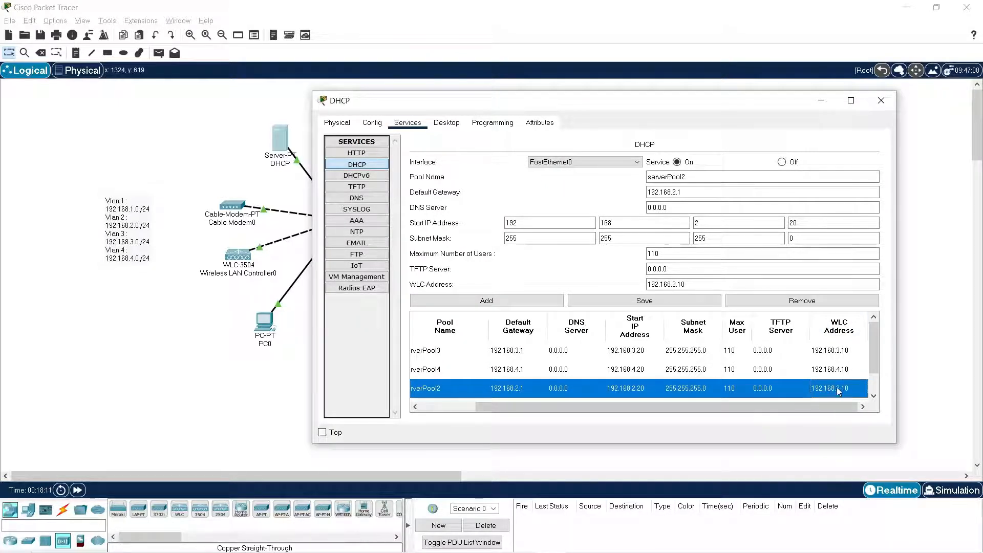
pyautogui.click(882, 100)
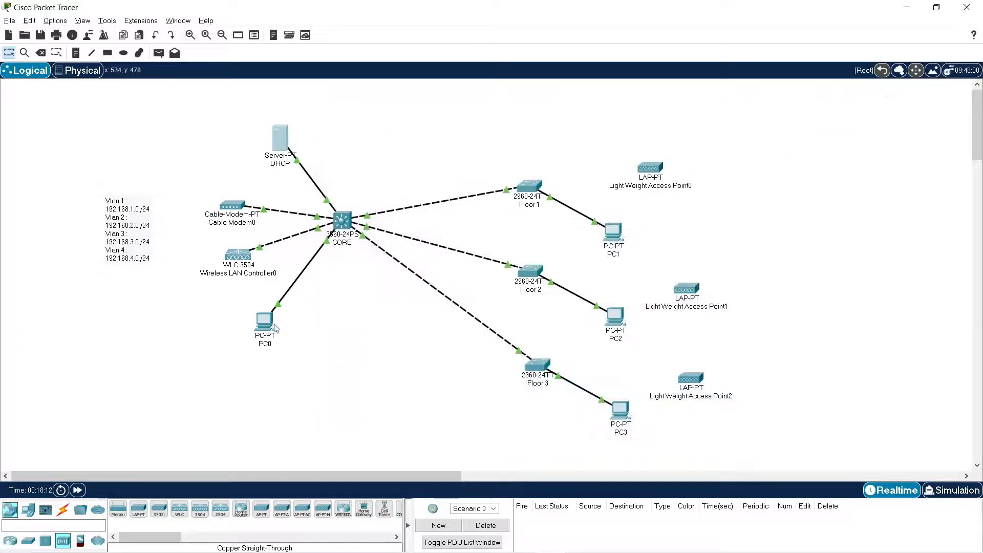
# Return to PC0's browser, set the Guests interface's primary DHCP server to 192.168.1.2, and apply and confirm the interface settings.
pyautogui.click(264, 321)
pyautogui.click(562, 144)
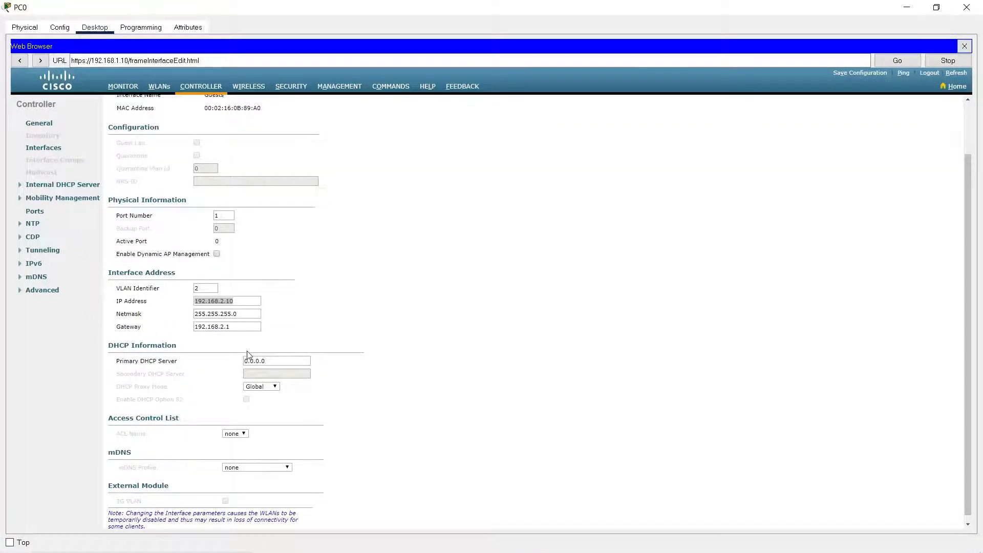
pyautogui.moveTo(275, 361); pyautogui.dragTo(244, 361)
pyautogui.write('192.168.1.2')
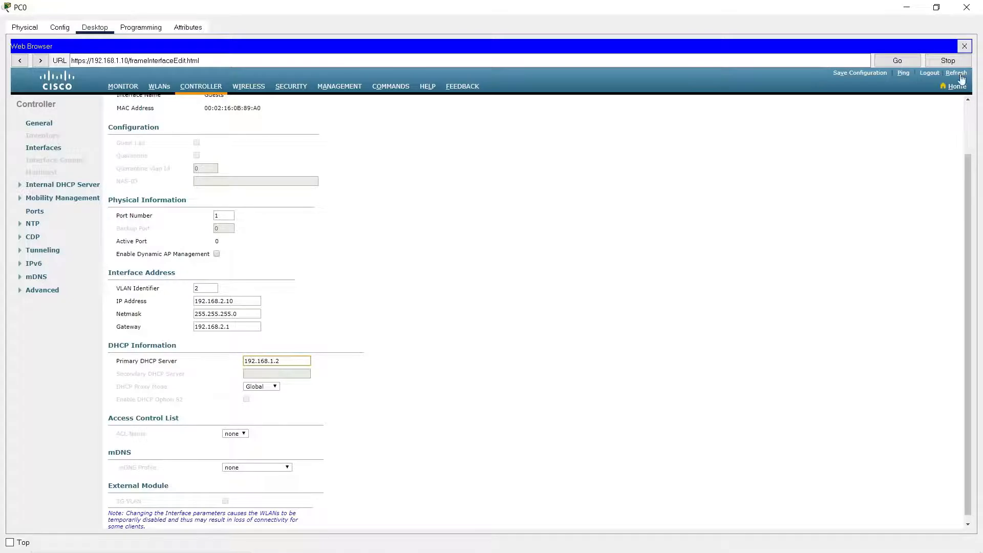
pyautogui.scroll(3, 772, 273)
pyautogui.click(939, 108)
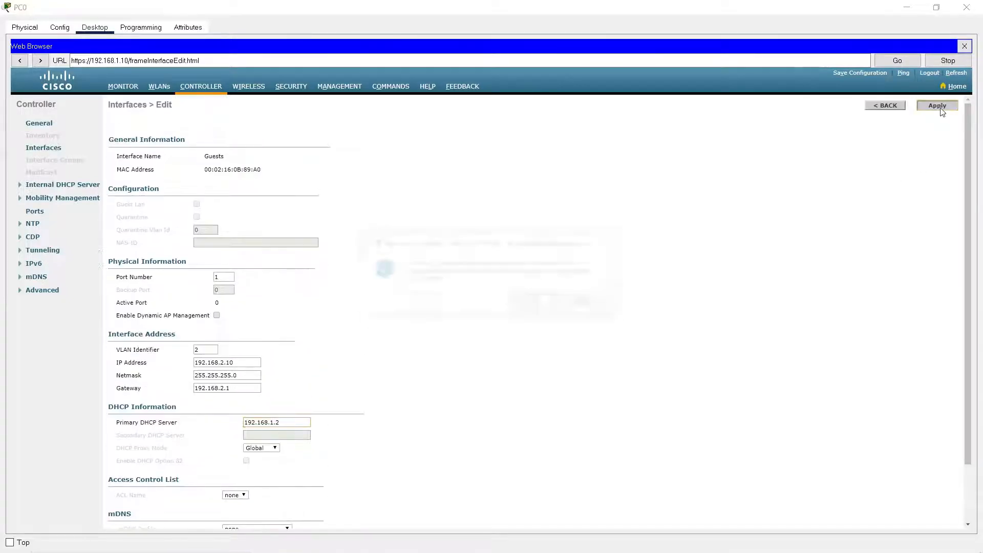
pyautogui.click(542, 305)
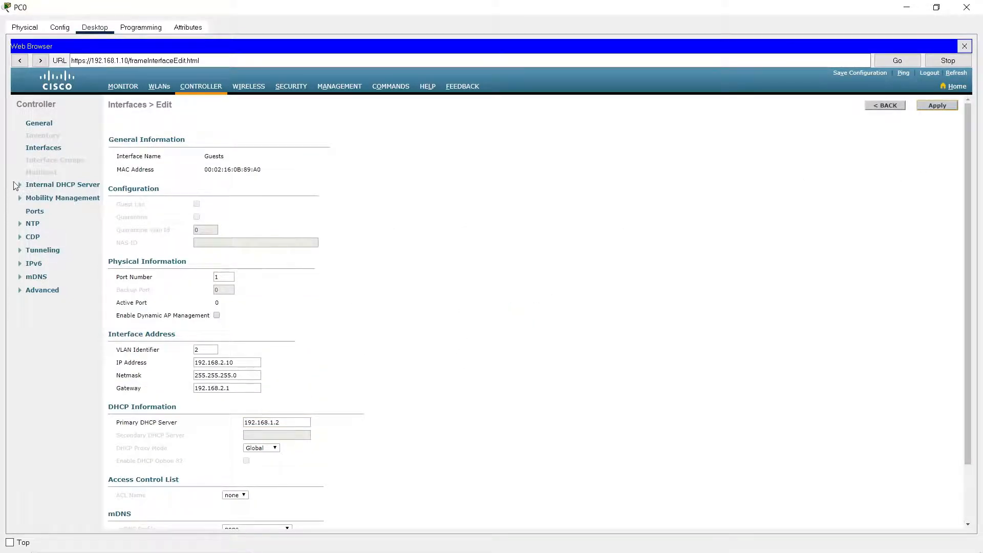
# Create a new controller interface named Users with VLAN ID 3.
pyautogui.click(43, 148)
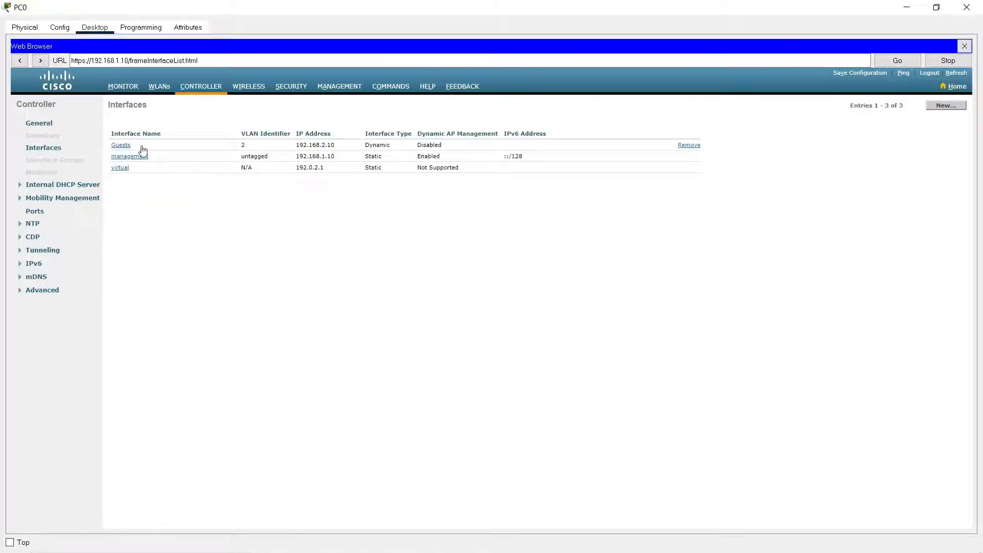
pyautogui.click(947, 108)
pyautogui.click(243, 129)
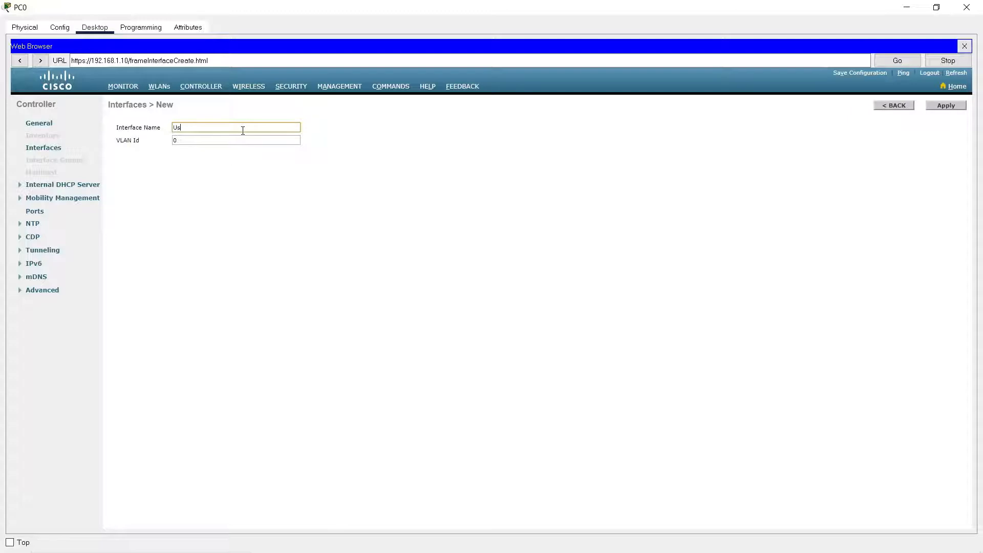
pyautogui.press('Tab')
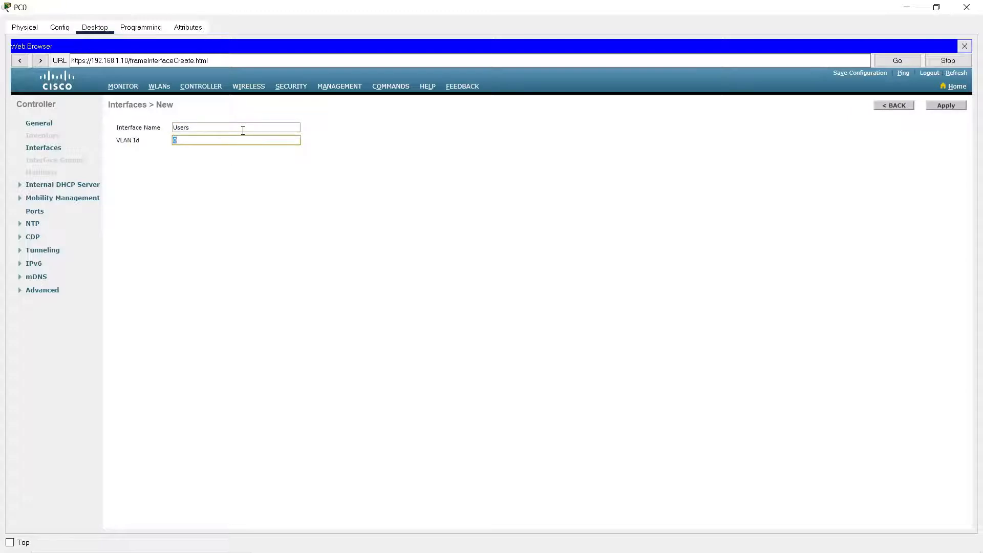
pyautogui.click(957, 104)
# Assign the Users interface to port number 1 and set its IP address to 192.168.3.10.
pyautogui.click(228, 277)
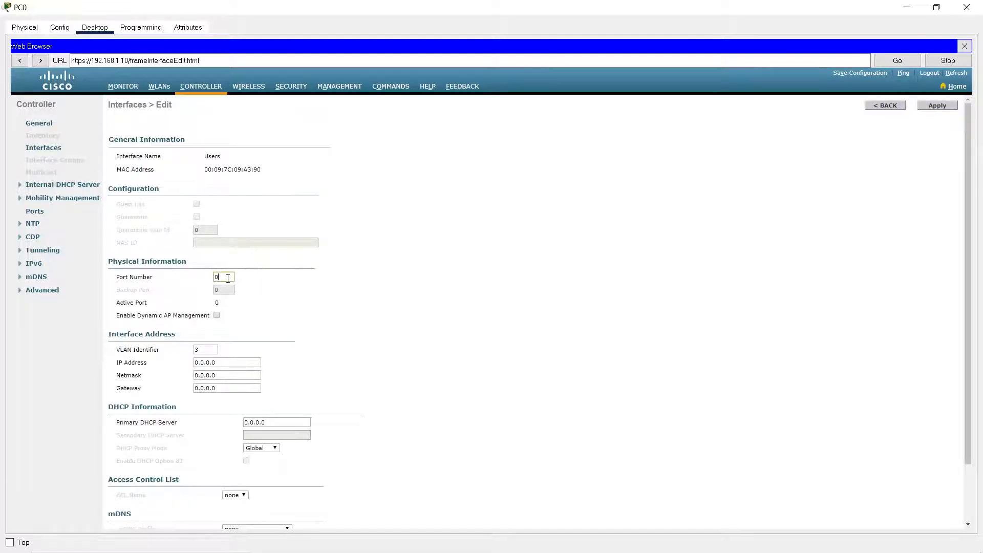
pyautogui.scroll(-1, 234, 277)
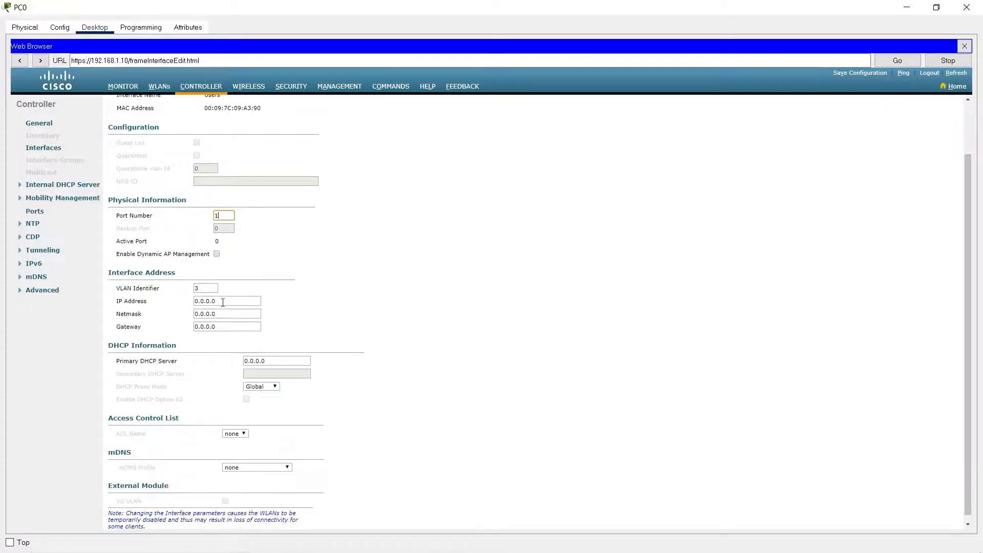
pyautogui.click(118, 300)
pyautogui.write('192.168.3.10')
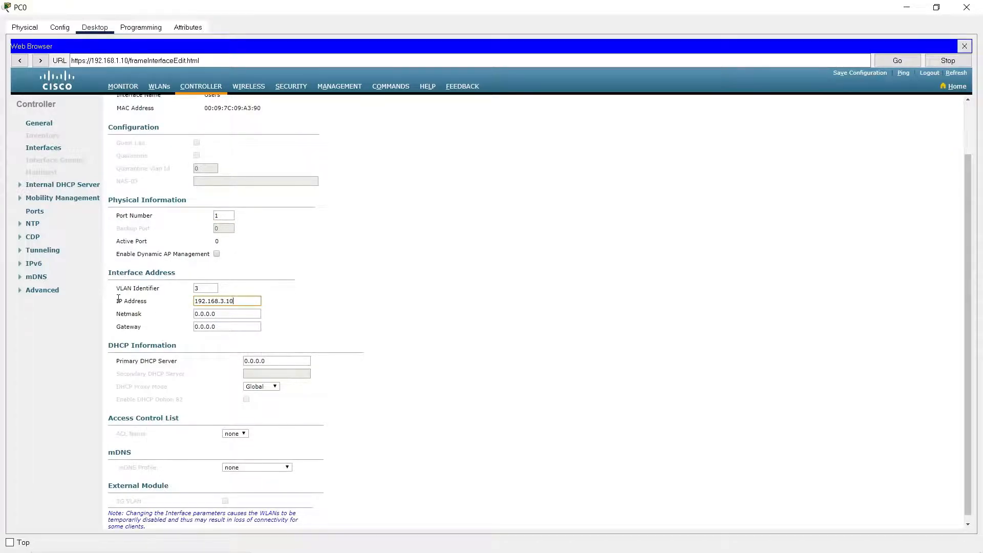
# Set the Users interface's netmask to 255.255.255.0 and its gateway to 192.168.3.1.
pyautogui.press('Tab')
pyautogui.write('2')
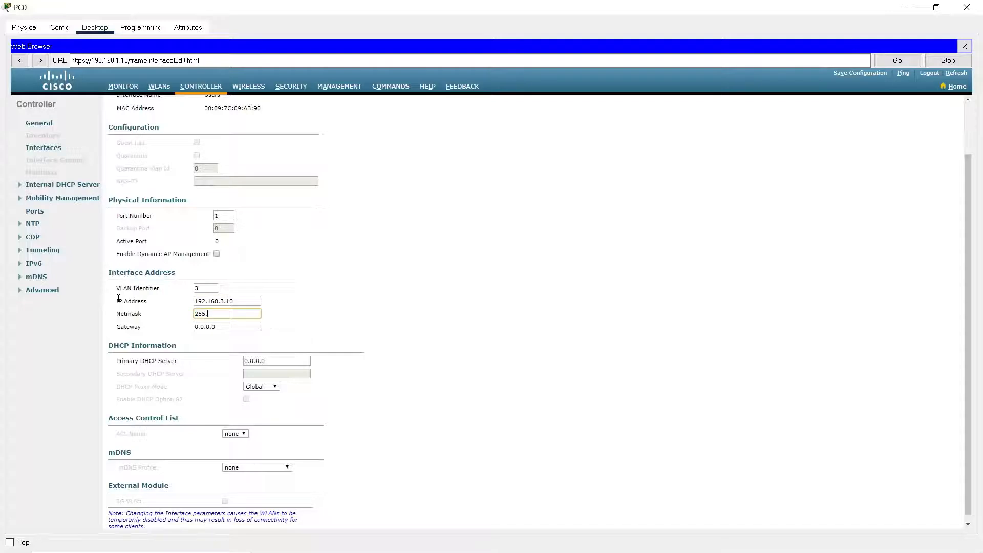
pyautogui.write('55.255.255.0')
pyautogui.press('Tab')
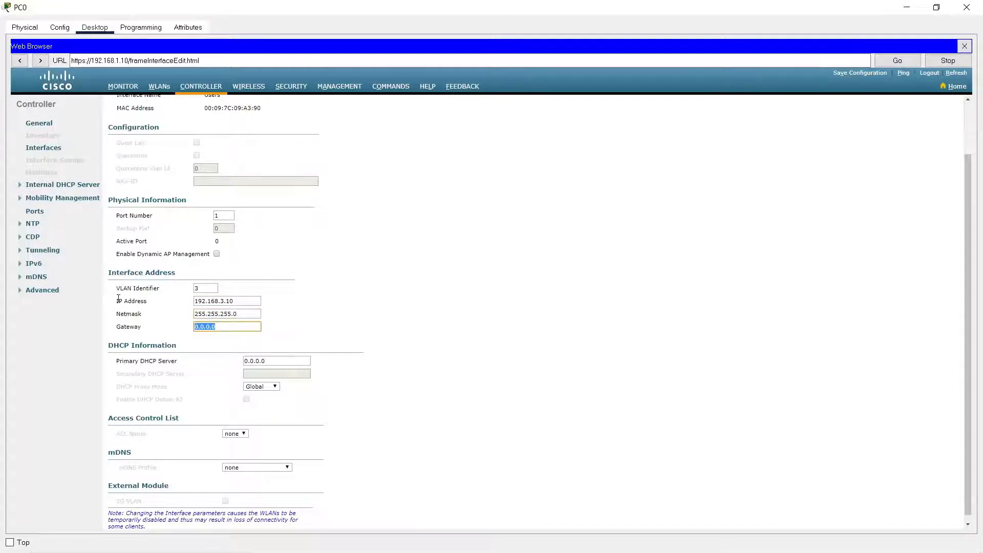
pyautogui.write('192.168.3.1')
# Set the Users interface's primary DHCP server to 192.168.1.2, and apply and confirm the interface settings.
pyautogui.press('Tab')
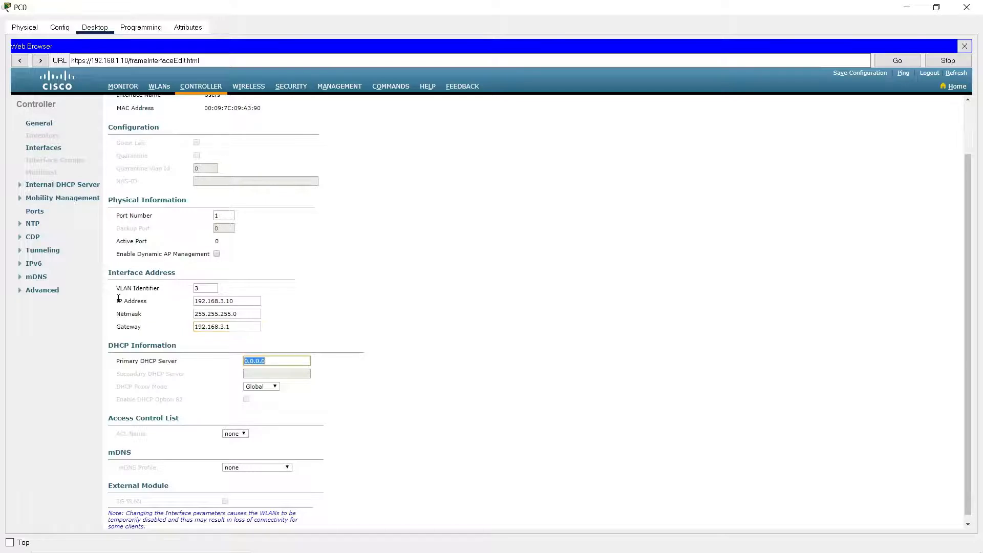
pyautogui.write('192.168.1.2')
pyautogui.scroll(3, 911, 208)
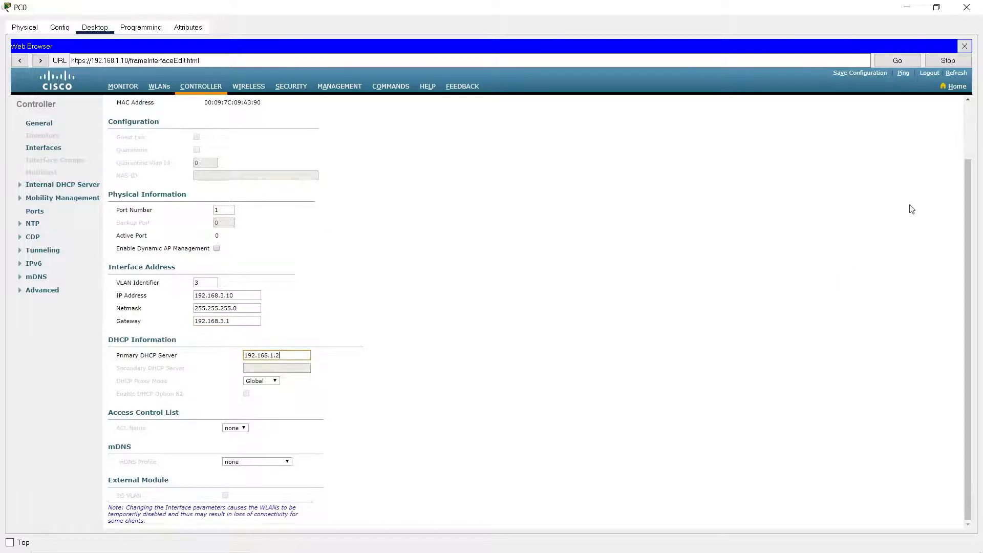
pyautogui.click(938, 105)
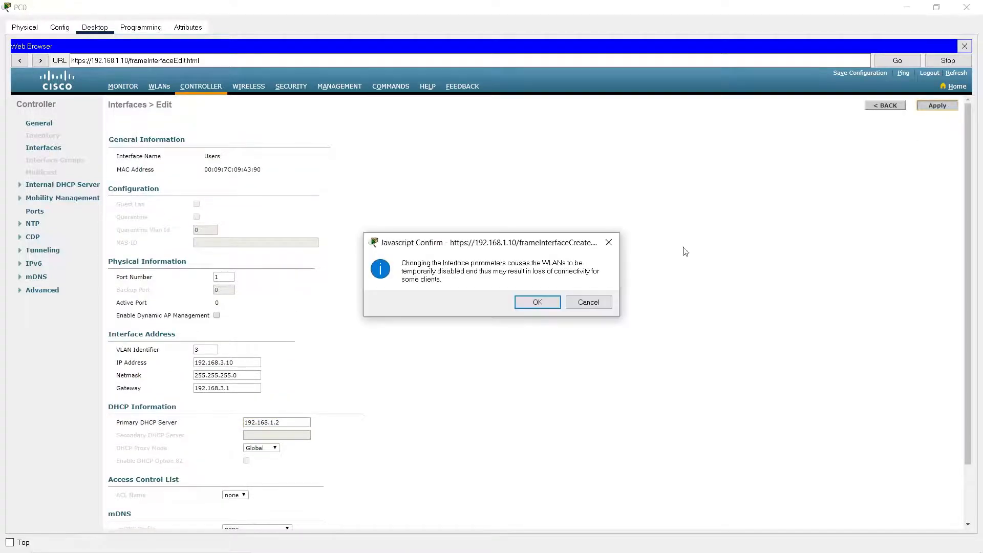
pyautogui.click(537, 303)
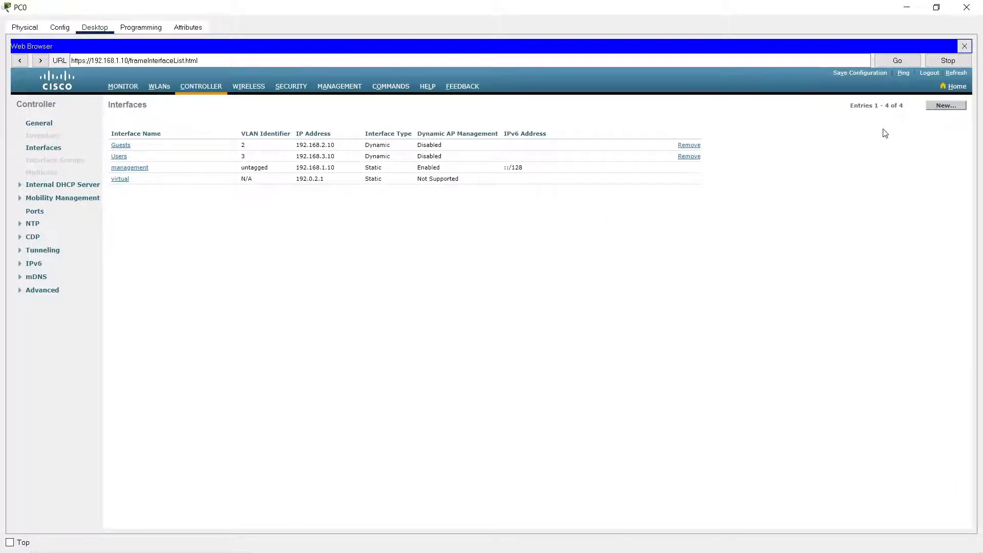
# Create a new controller interface named Boards with VLAN ID 4.
pyautogui.click(938, 106)
pyautogui.click(213, 127)
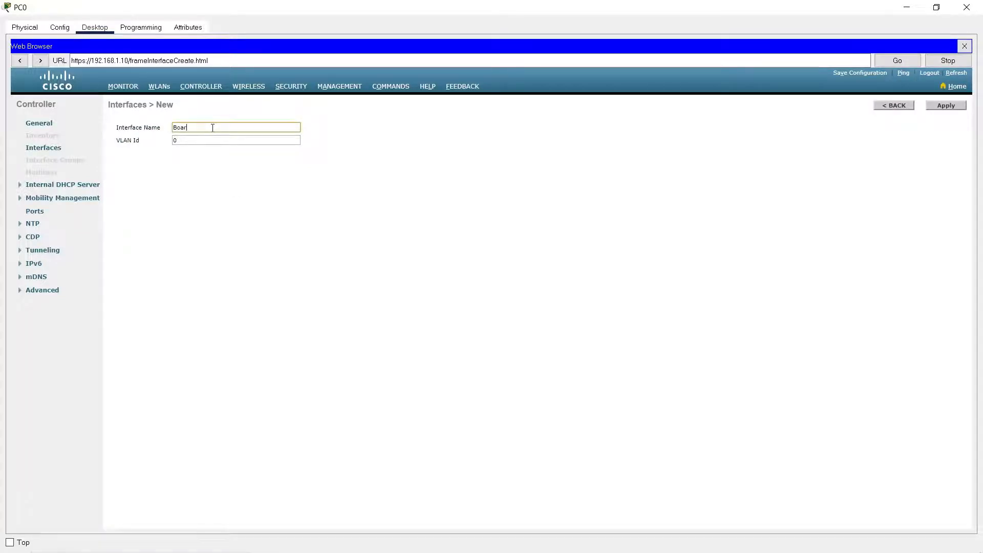
pyautogui.press('Tab')
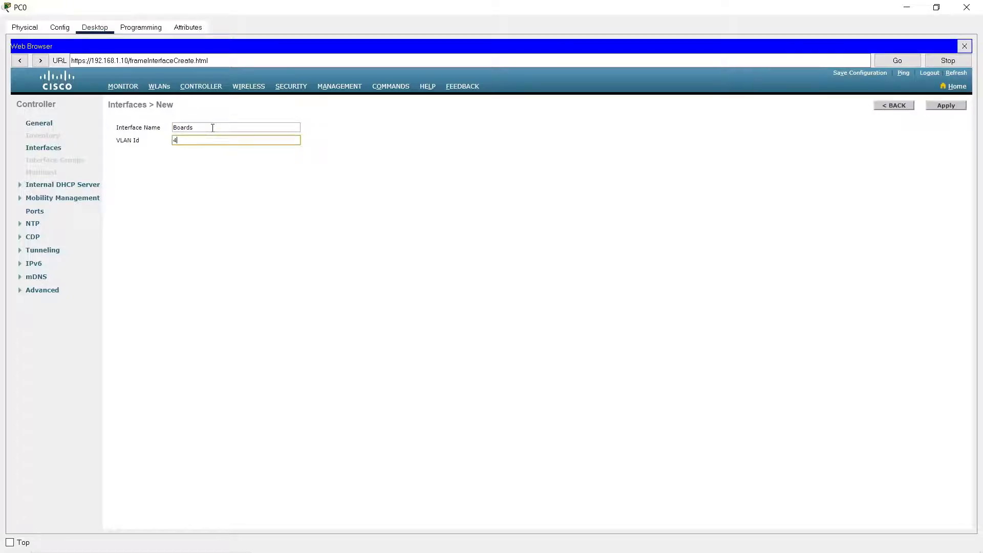
pyautogui.write('4')
pyautogui.click(947, 103)
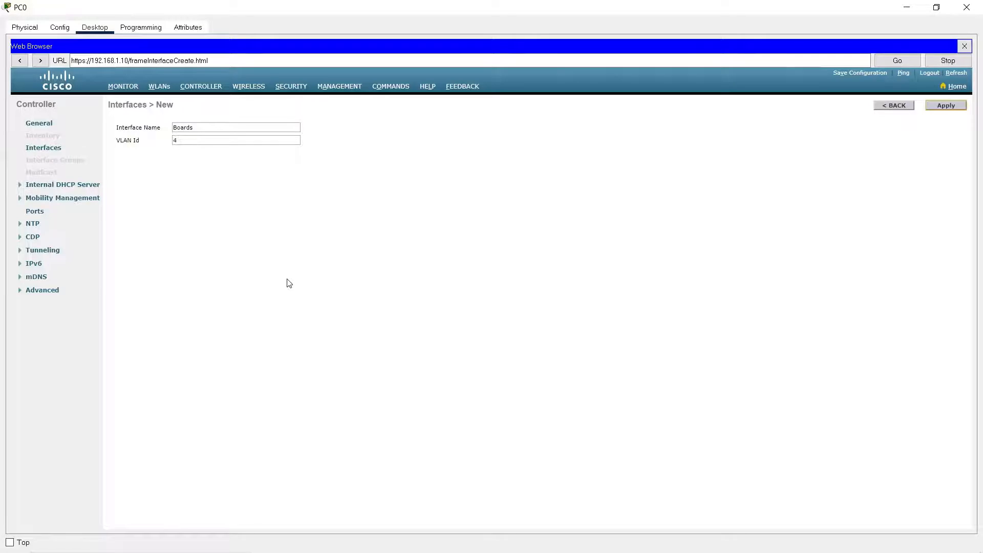
# Assign the Boards interface to port number 1 and set its IP address to 192.168.4.10.
pyautogui.click(226, 277)
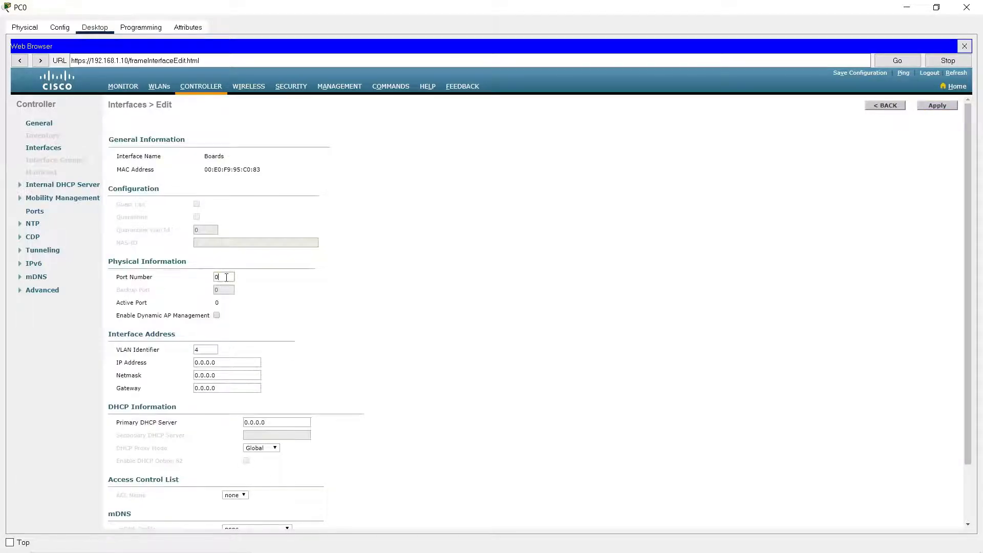
pyautogui.press('BackSpace')
pyautogui.write('1')
pyautogui.click(229, 363)
pyautogui.write('192.168.4.1')
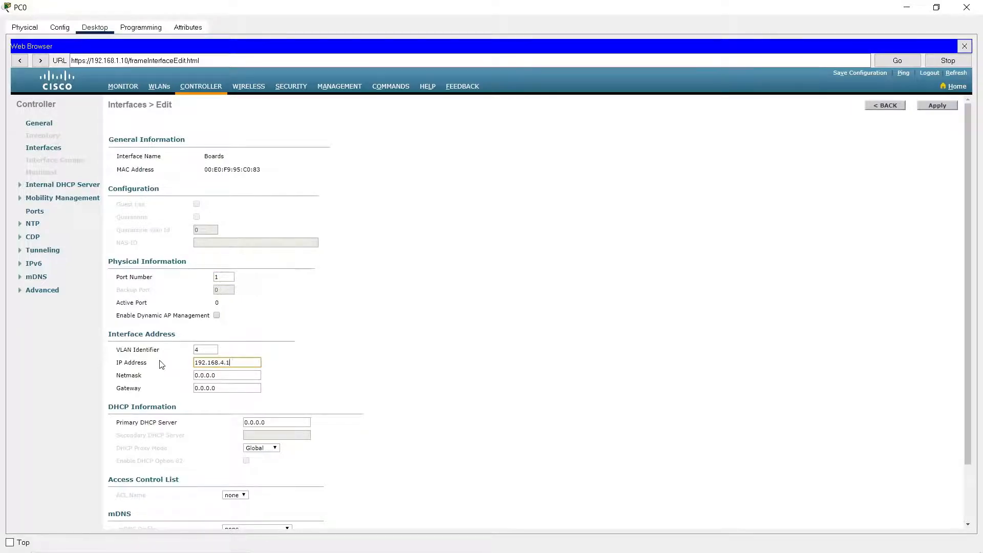
pyautogui.write('0')
# Set the Boards interface's netmask to 255.255.255.0 and its gateway to 192.168.4.1.
pyautogui.press('Tab')
pyautogui.write('2')
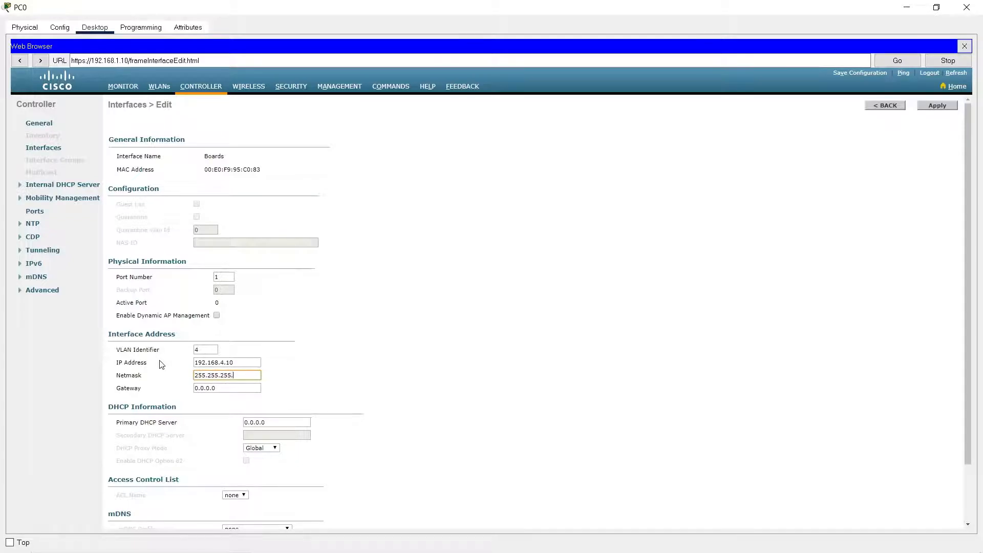
pyautogui.press('Tab')
pyautogui.write('192')
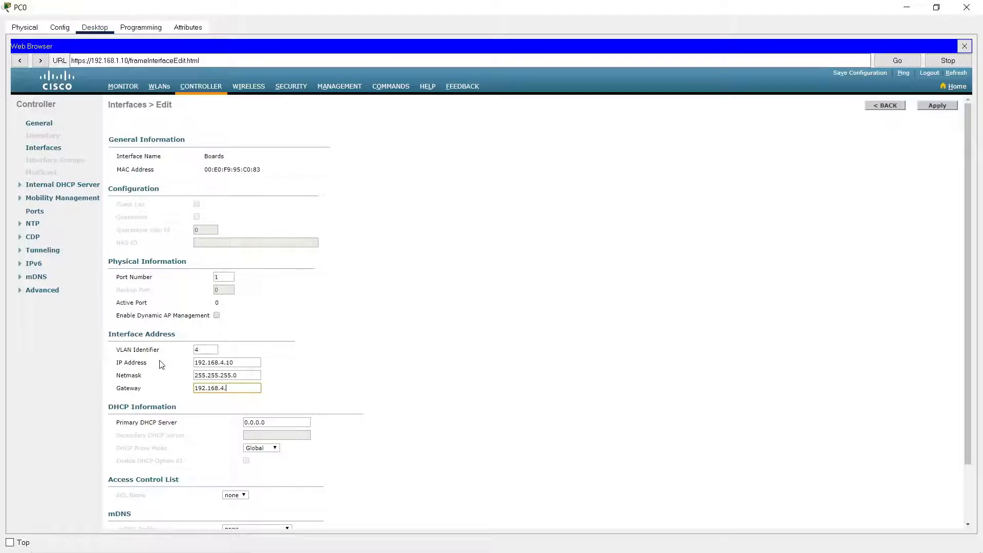
# Set the Boards interface's primary DHCP server to 192.168.1.2, apply and confirm the settings, and return to the interface list.
pyautogui.press('Tab')
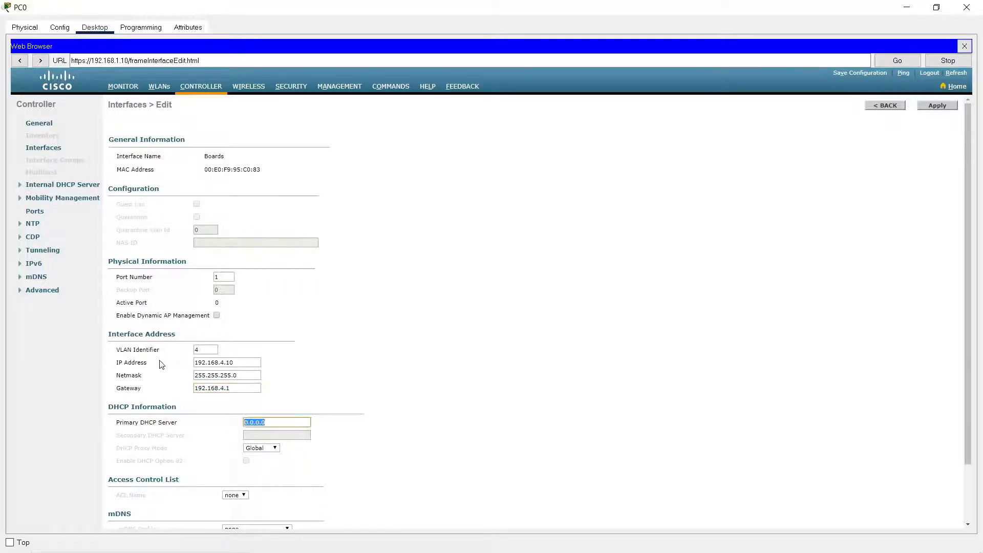
pyautogui.write('192.168.1.2')
pyautogui.click(937, 105)
pyautogui.click(543, 302)
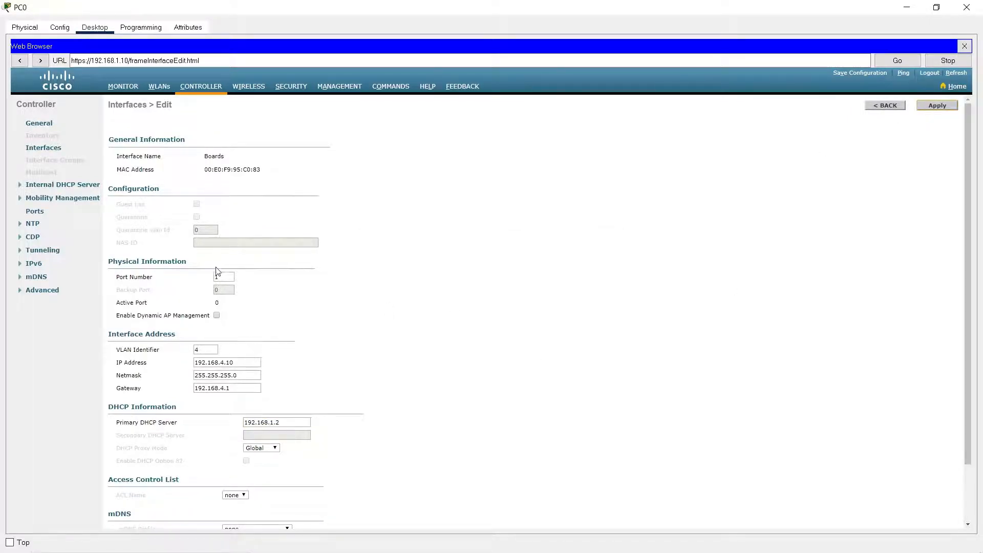
pyautogui.scroll(-3, 275, 473)
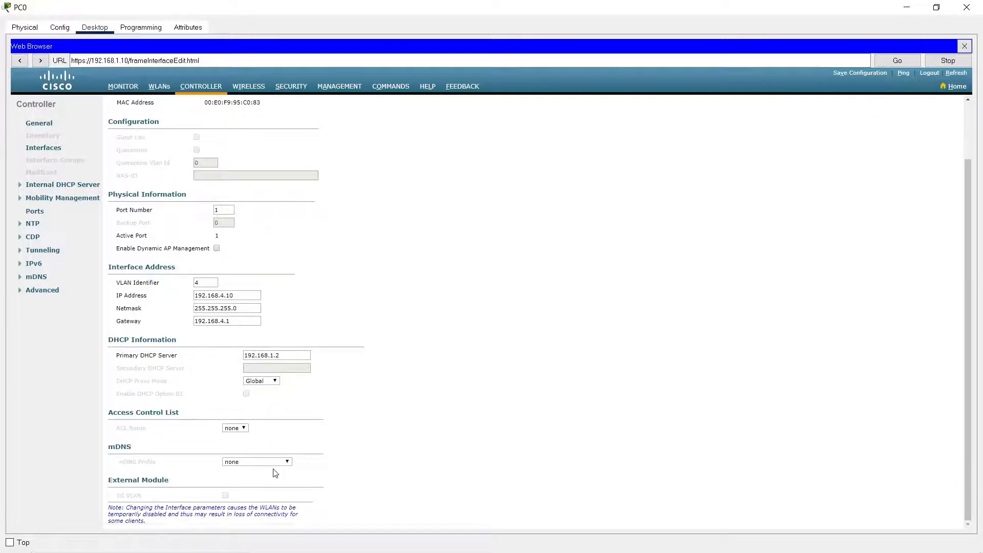
pyautogui.scroll(3, 277, 466)
pyautogui.click(50, 150)
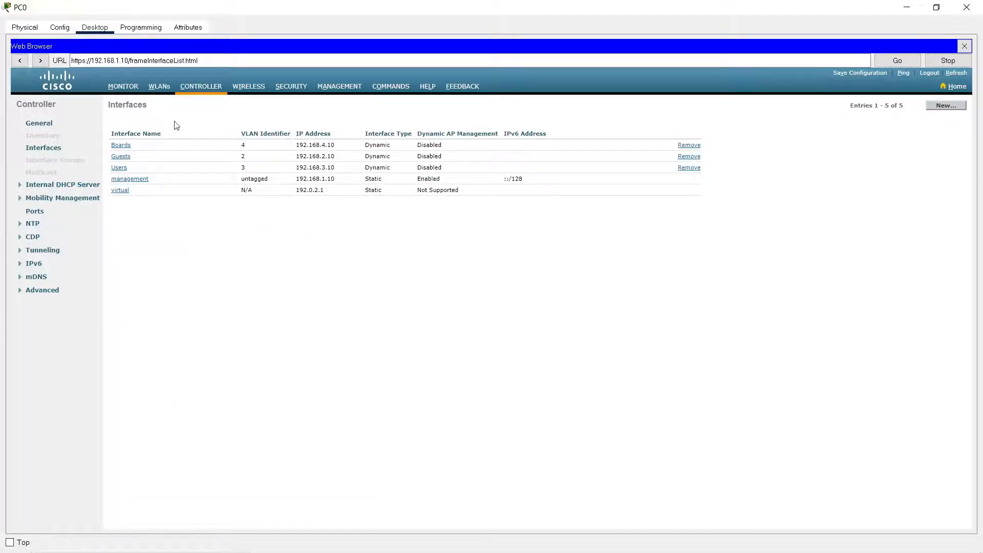
# Return to the topology and connect Light Weight Access Point0's GigabitEthernet0 to the Floor 1 switch's FastEthernet0/3 with a copper cross-over cable.
pyautogui.click(907, 8)
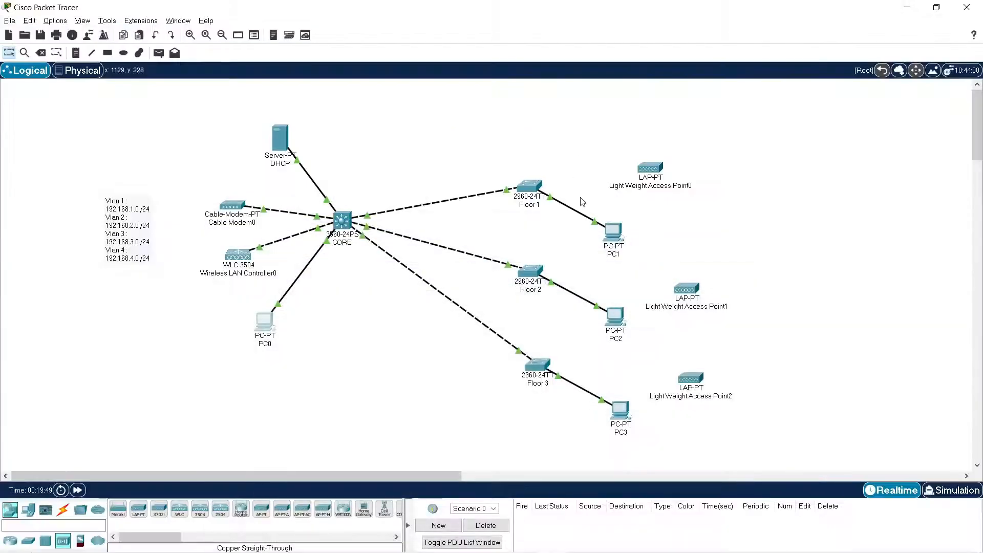
pyautogui.click(63, 510)
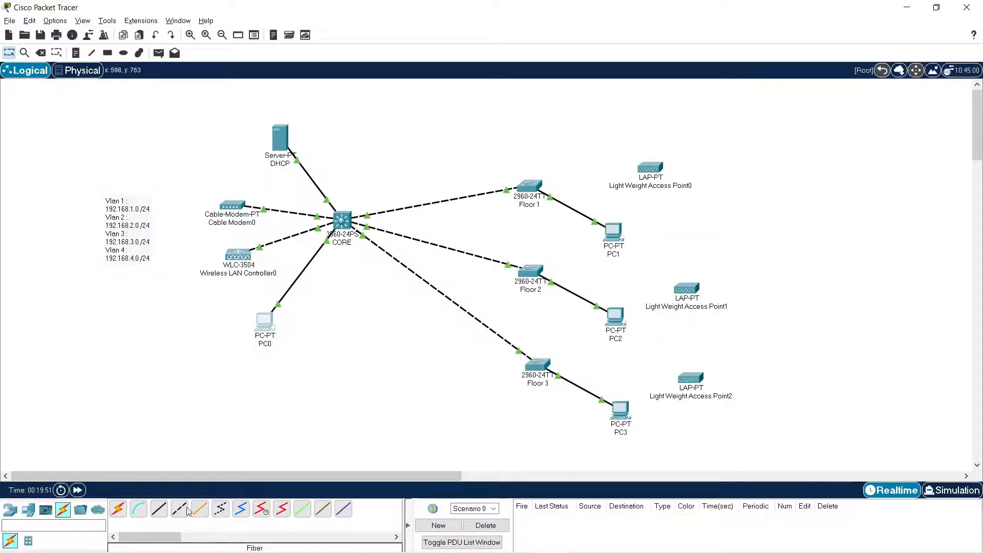
pyautogui.click(181, 510)
pyautogui.click(649, 168)
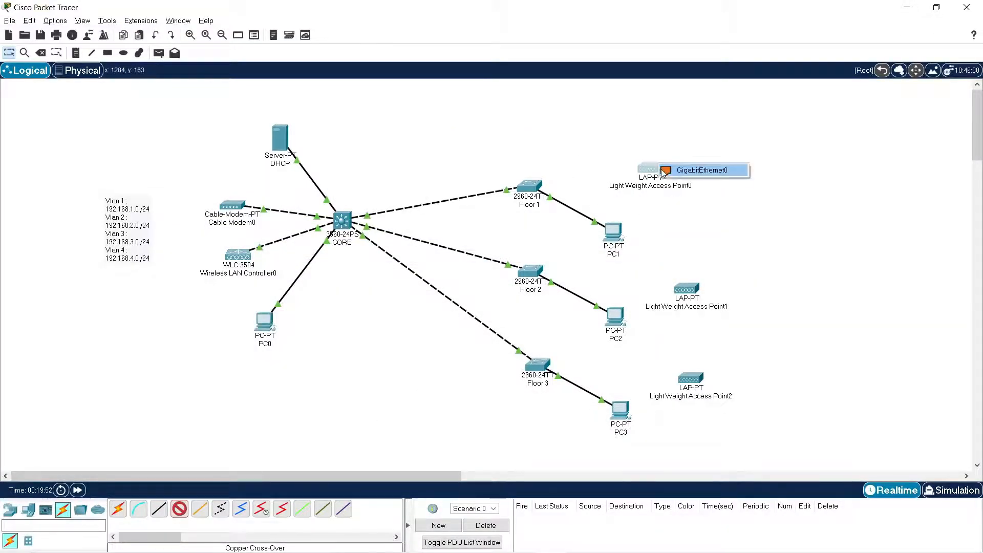
pyautogui.click(665, 170)
pyautogui.click(538, 190)
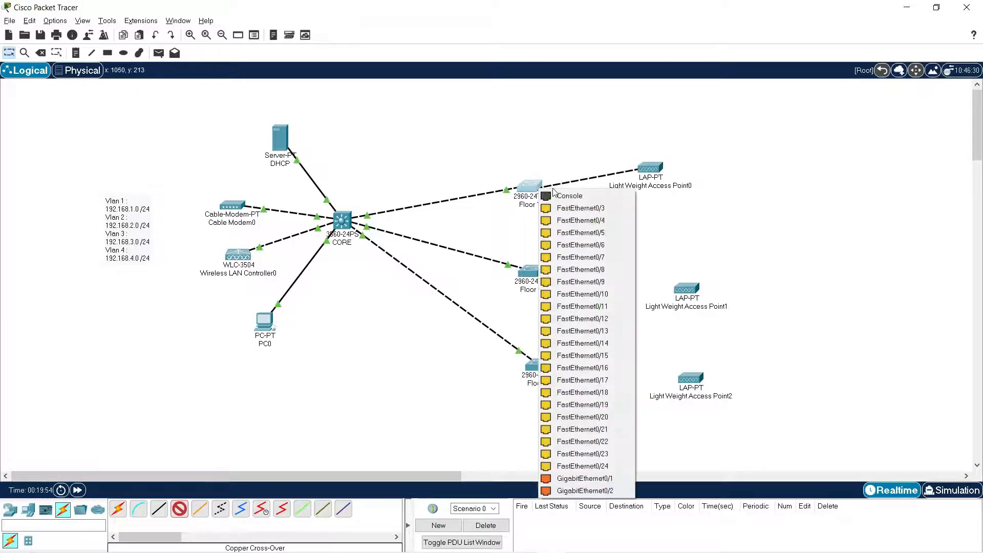
pyautogui.click(600, 213)
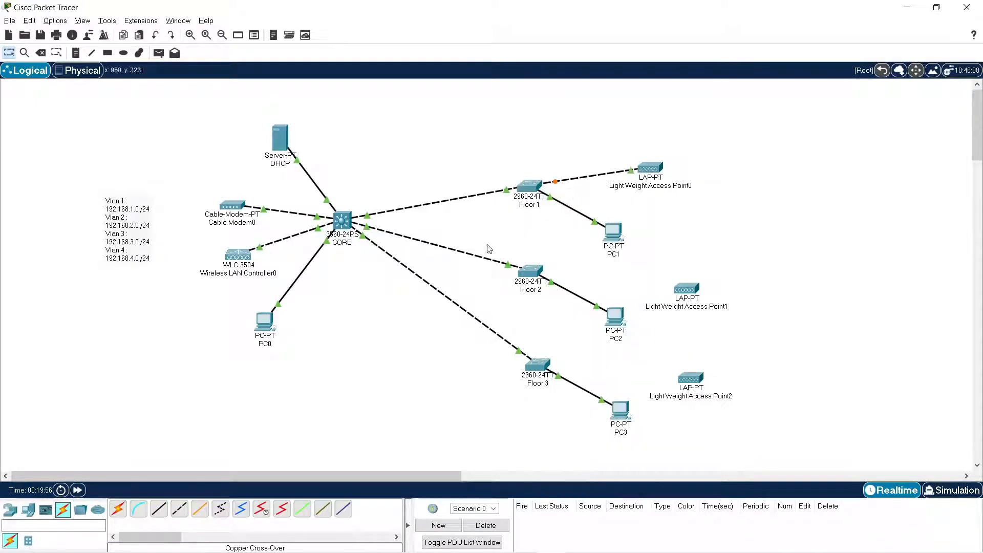
# Connect Light Weight Access Point1's GigabitEthernet0 to the Floor 2 switch's FastEthernet0/4 with a copper cross-over cable.
pyautogui.click(182, 514)
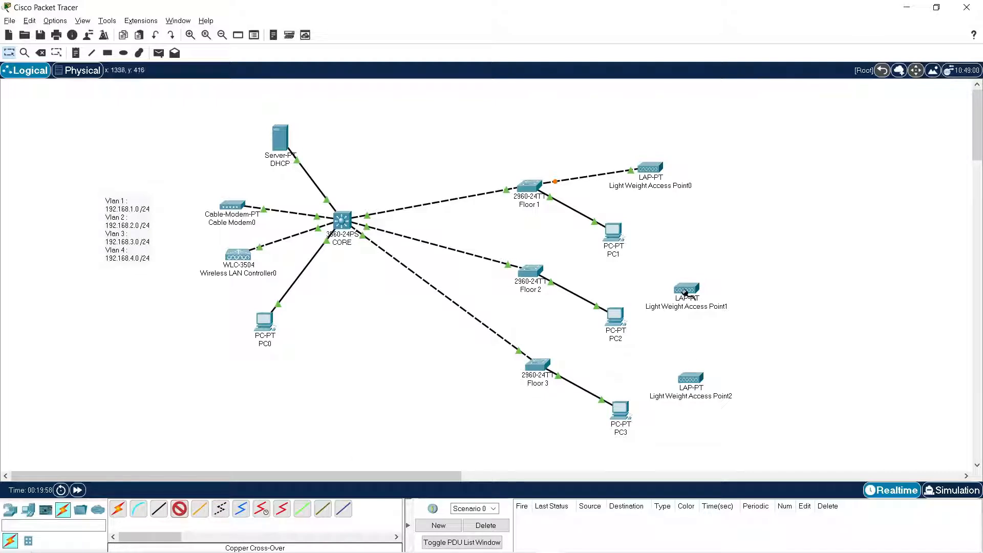
pyautogui.click(687, 290)
pyautogui.click(705, 296)
pyautogui.click(532, 271)
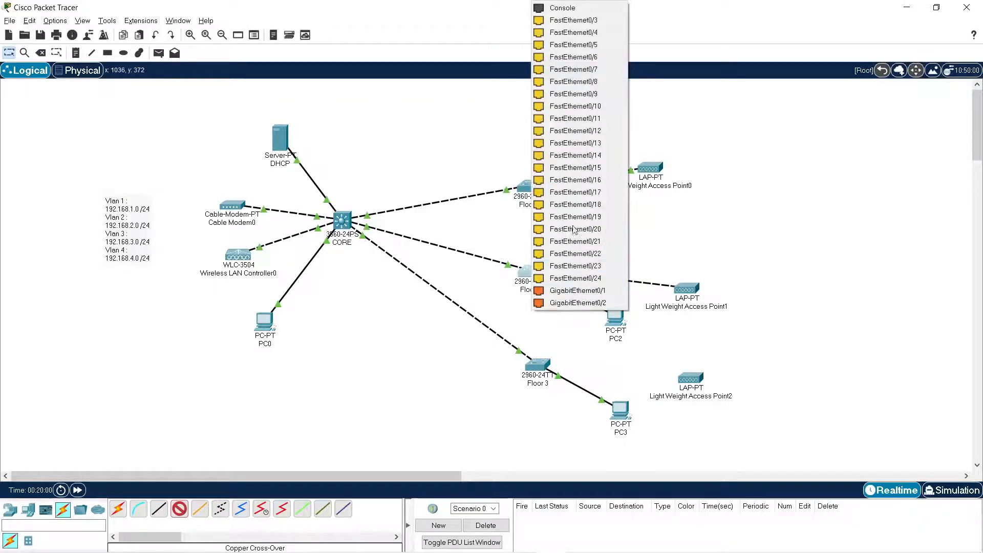
pyautogui.click(596, 33)
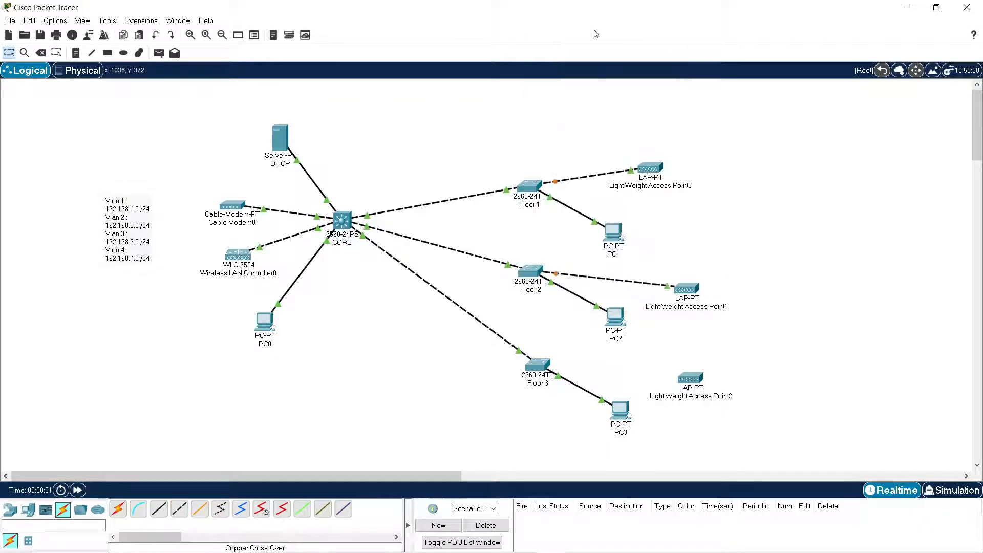
# Connect the Floor 3 switch's FastEthernet0/3 to Light Weight Access Point2's GigabitEthernet0 with a copper cross-over cable.
pyautogui.click(179, 509)
pyautogui.click(537, 365)
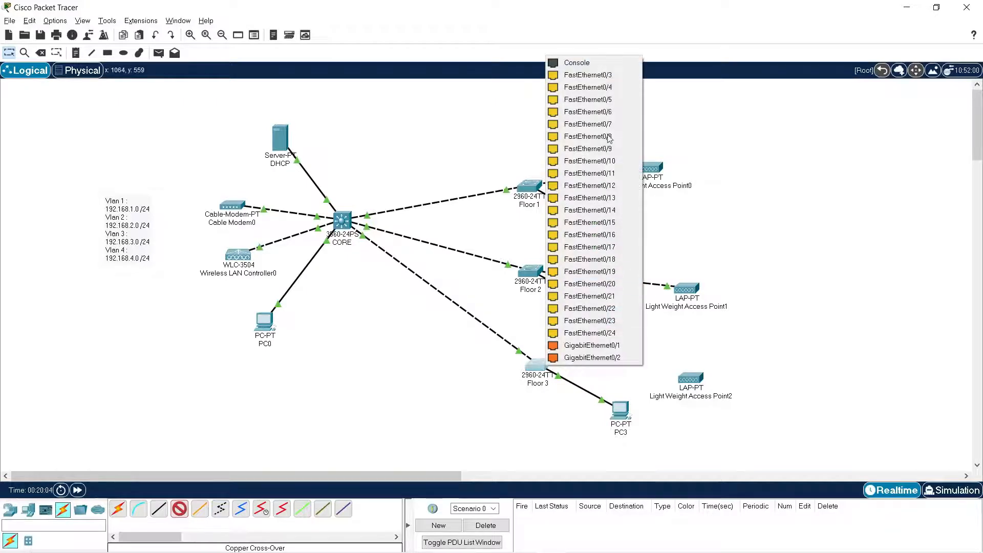
pyautogui.click(584, 74)
pyautogui.click(691, 379)
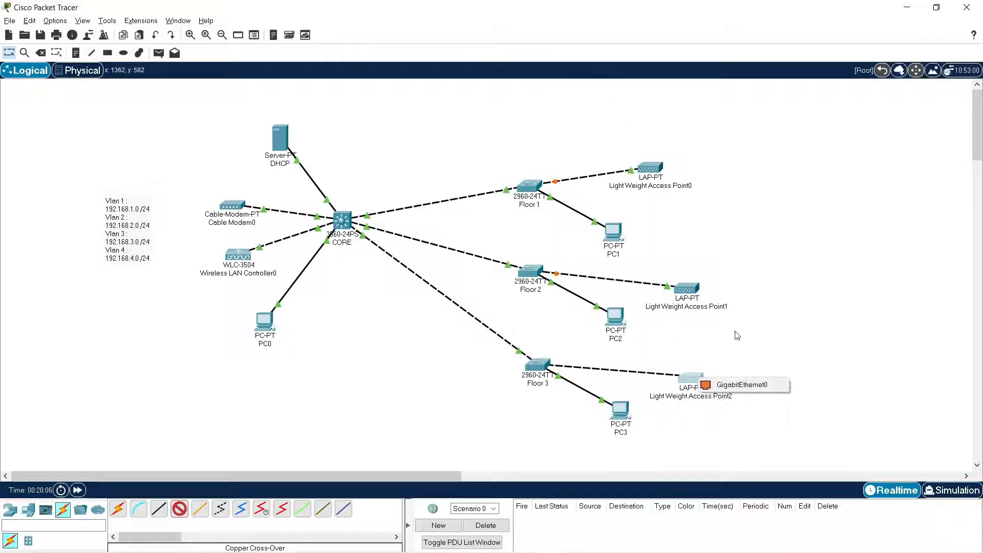
pyautogui.click(743, 385)
# Move the three lightweight access points slightly farther away from their floor switches.
pyautogui.moveTo(692, 380); pyautogui.dragTo(703, 380)
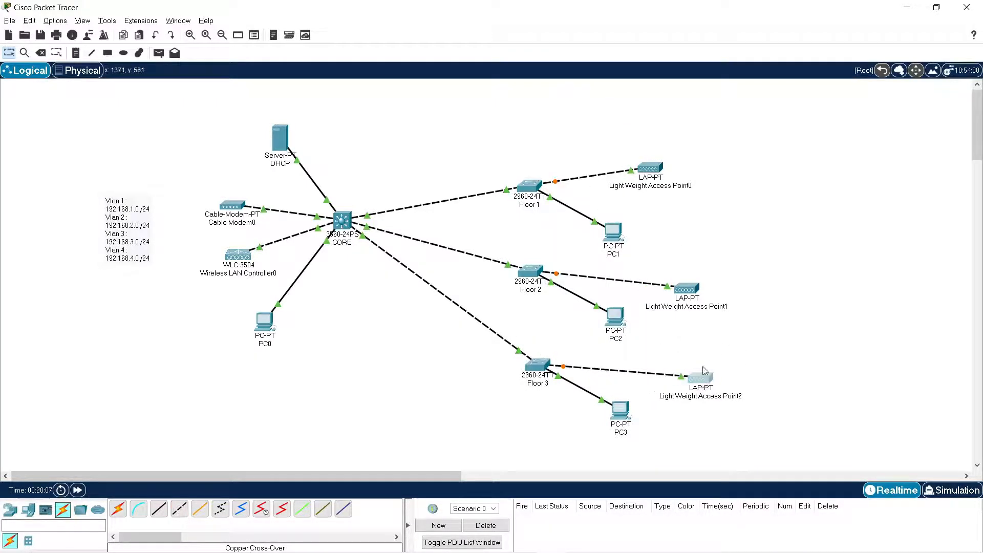
pyautogui.moveTo(688, 289); pyautogui.dragTo(699, 290)
pyautogui.moveTo(650, 168); pyautogui.dragTo(671, 171)
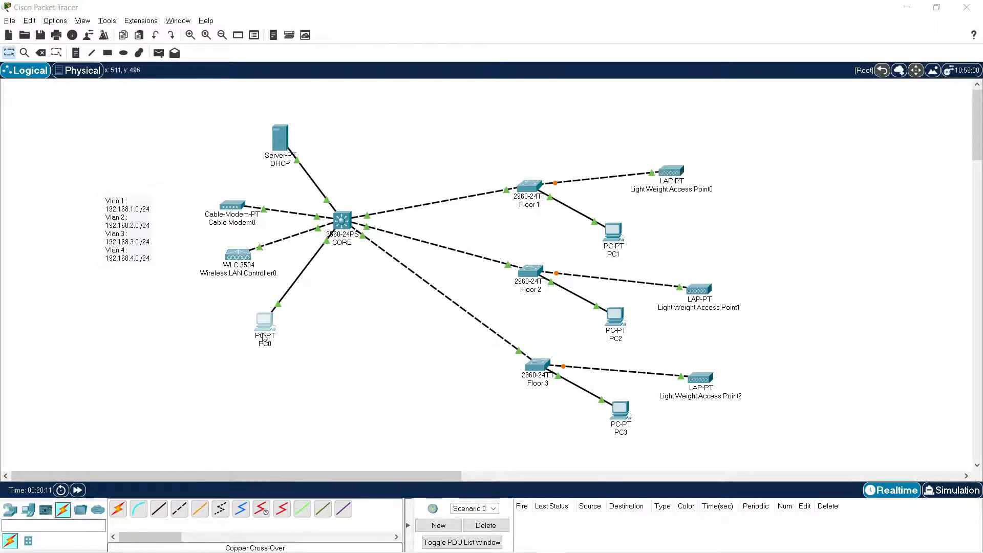
# On PC0, review the wireless controller's WLAN list and its RADIUS authentication servers page, and return to the topology.
pyautogui.click(264, 323)
pyautogui.click(562, 147)
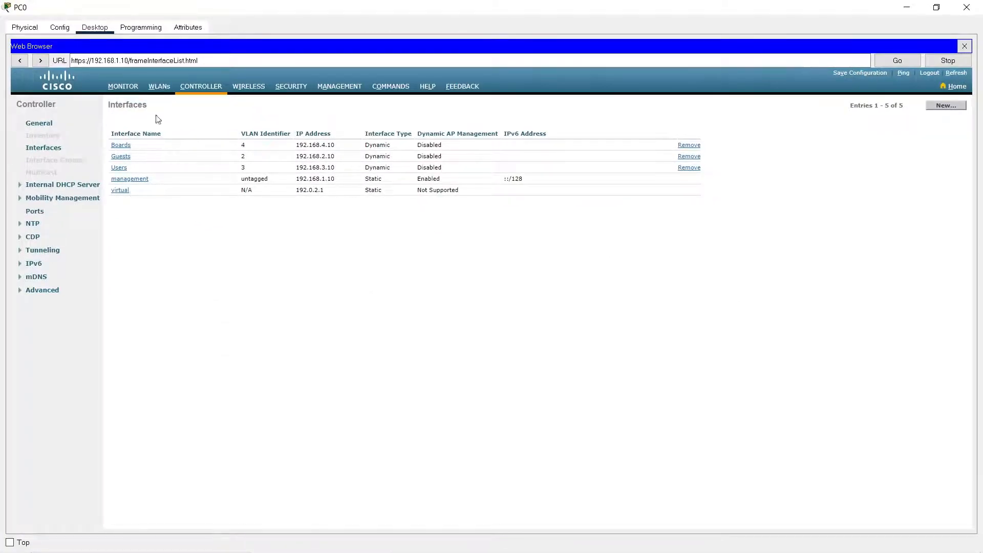
pyautogui.click(160, 88)
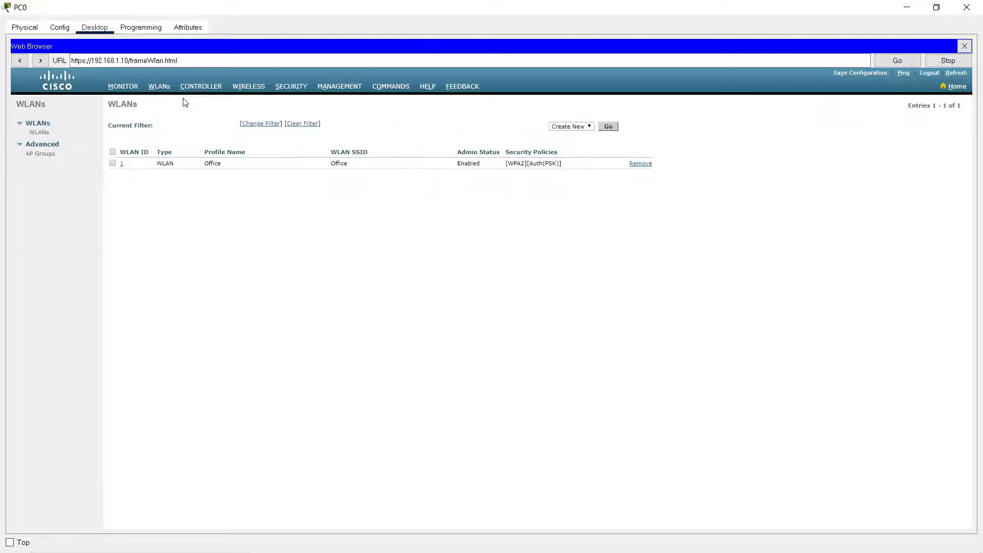
pyautogui.click(292, 88)
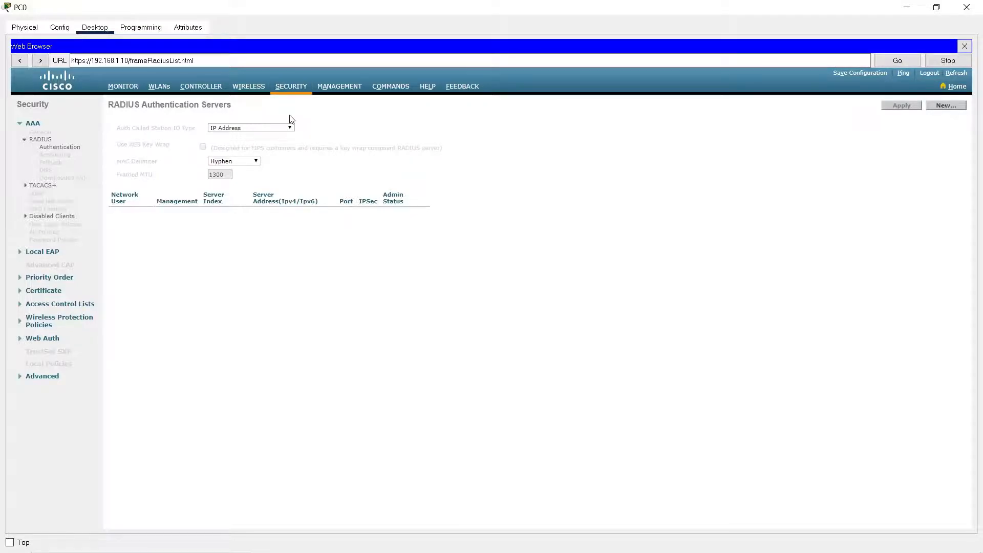
pyautogui.click(906, 7)
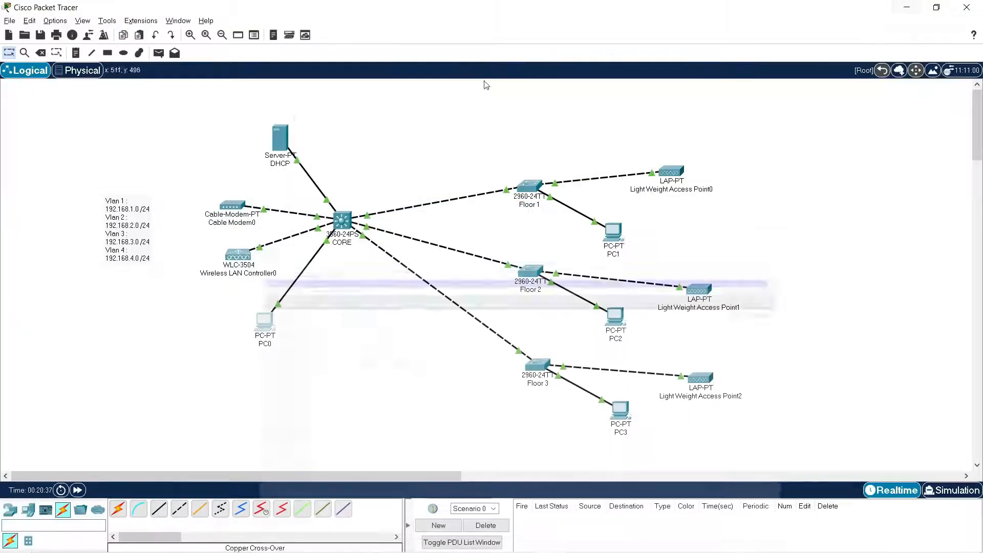
# Turn on the AAA service on the DHCP server.
pyautogui.moveTo(280, 138); pyautogui.dragTo(277, 129)
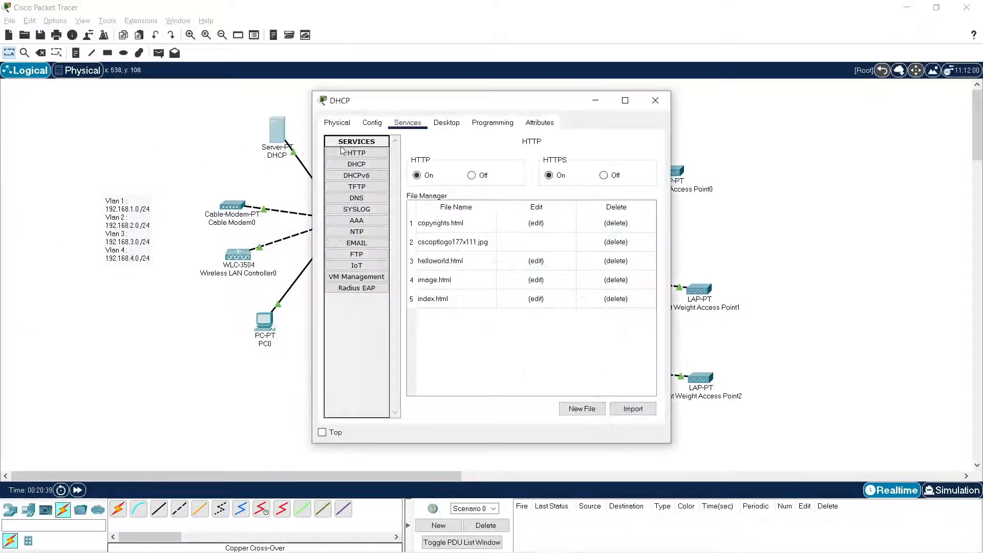
pyautogui.click(358, 220)
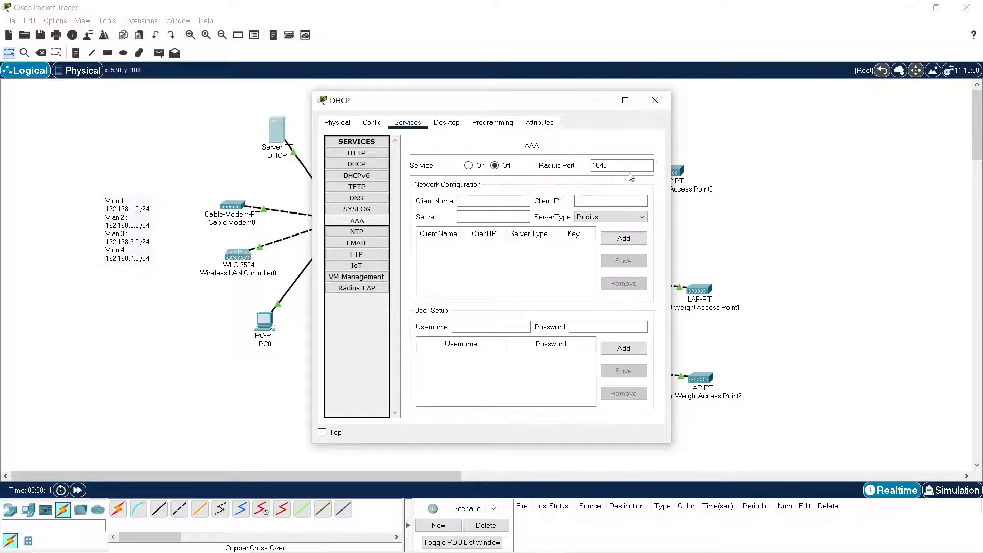
pyautogui.click(468, 166)
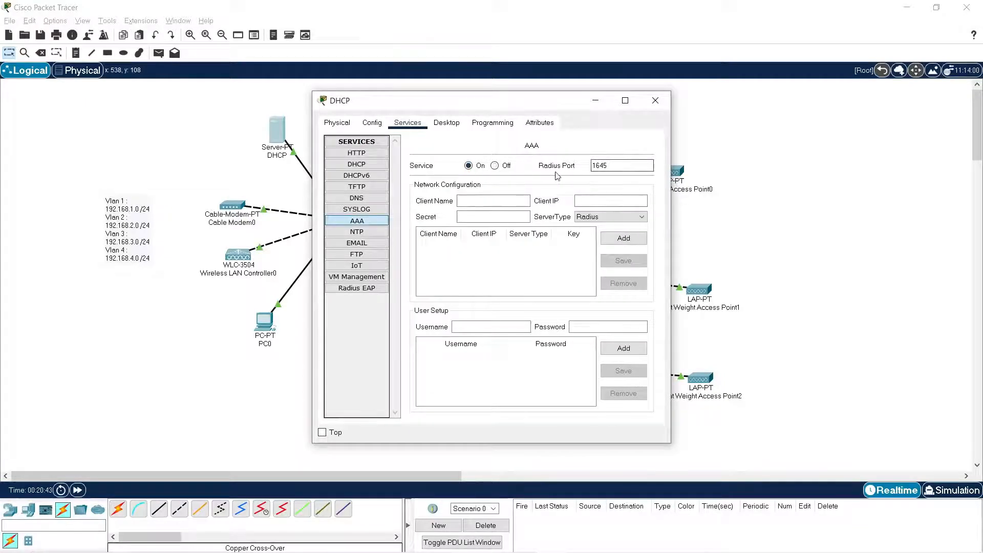
# Add a Radius client named Office with IP 192.168.1.10 and the shared secret to the server's AAA network configuration.
pyautogui.click(496, 200)
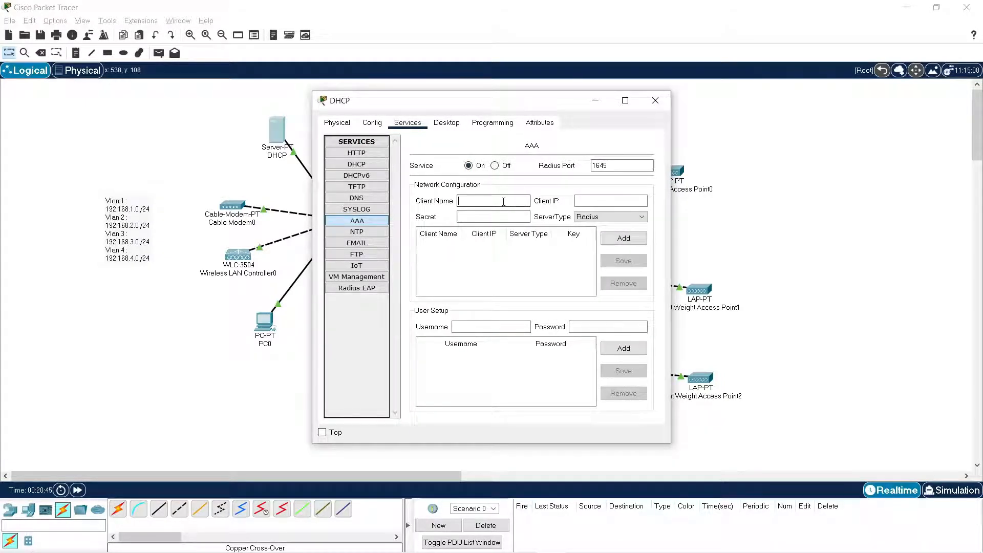
pyautogui.write('Of')
pyautogui.write('192.168.')
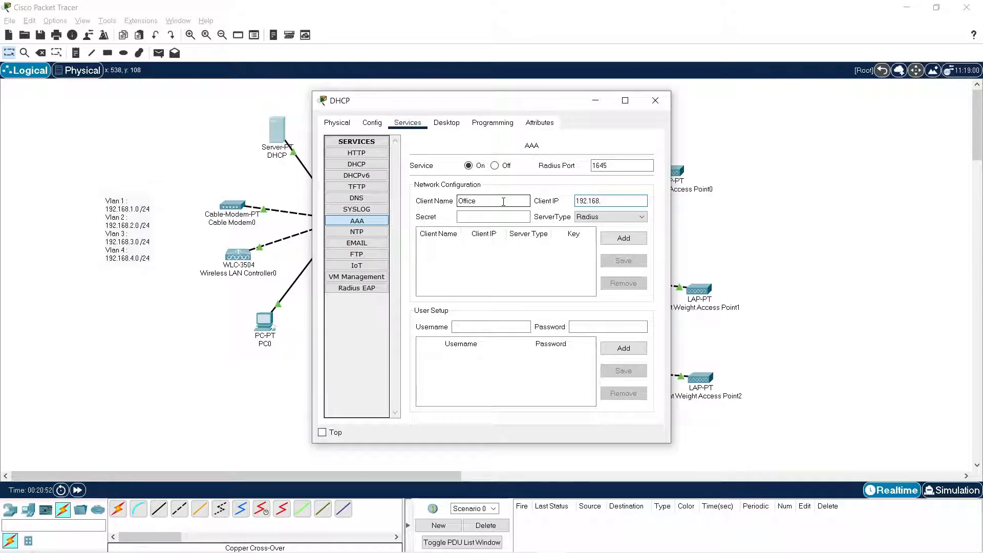
pyautogui.write('1.10')
pyautogui.write('Admin123')
pyautogui.click(624, 239)
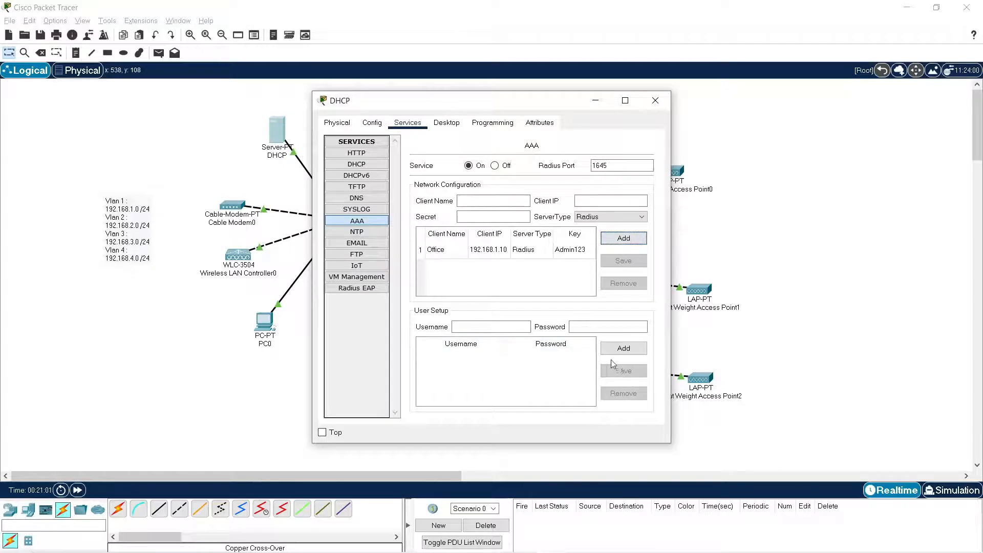
# Add an AAA user account with username admin and its password.
pyautogui.click(503, 328)
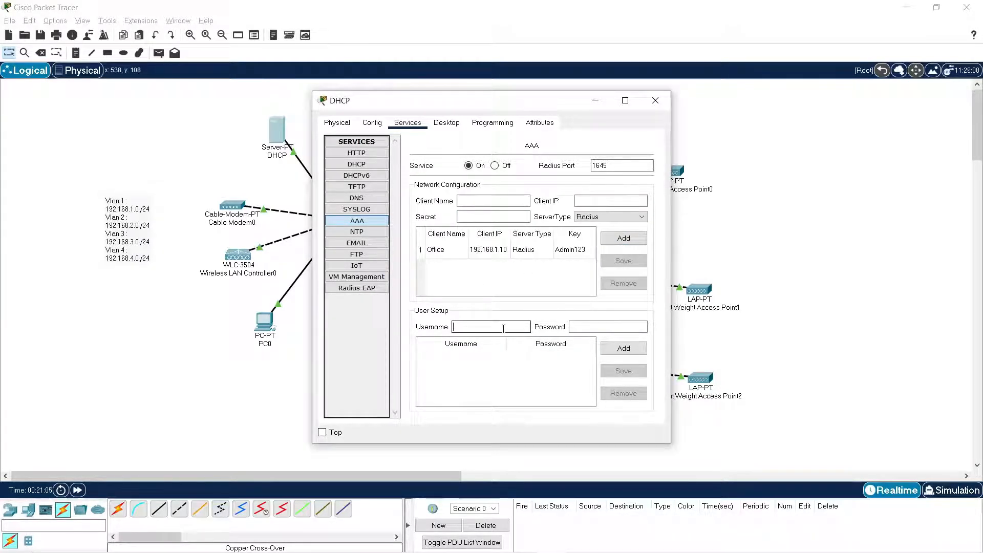
pyautogui.write('admin')
pyautogui.press('Tab')
pyautogui.write('admi')
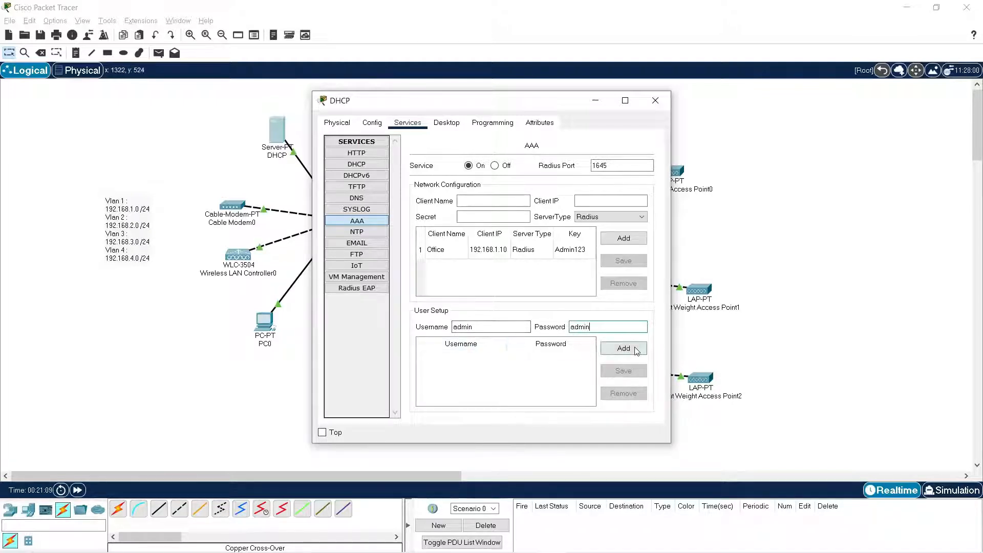
pyautogui.click(623, 348)
# Add a second AAA user account with username Engineer and its password, and close the server's window.
pyautogui.click(502, 328)
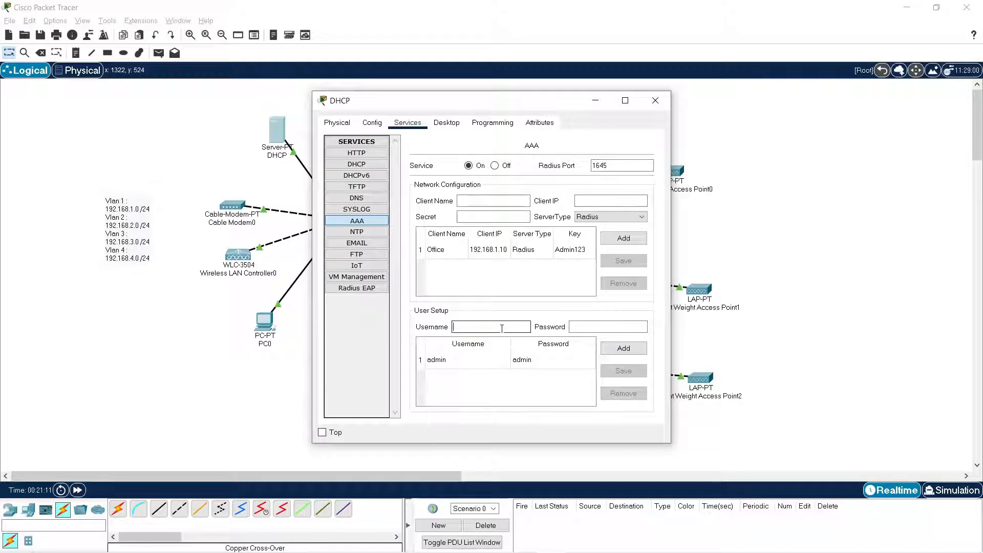
pyautogui.write('Engineer')
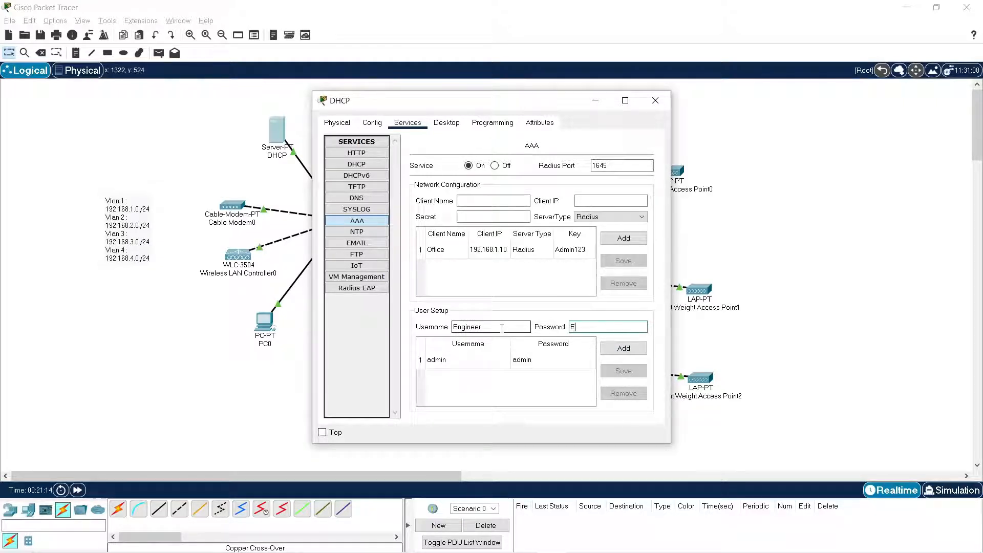
pyautogui.write('Engineer123')
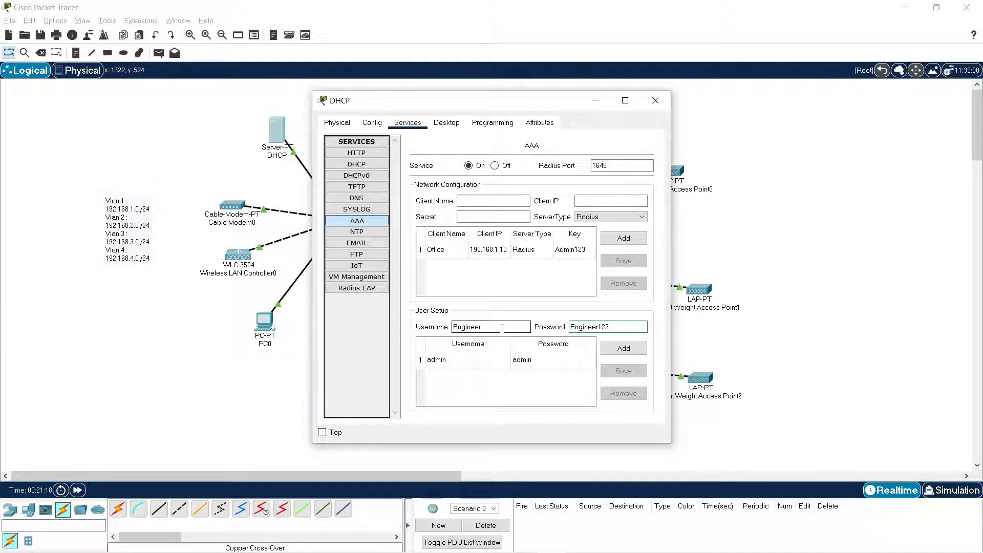
pyautogui.click(623, 347)
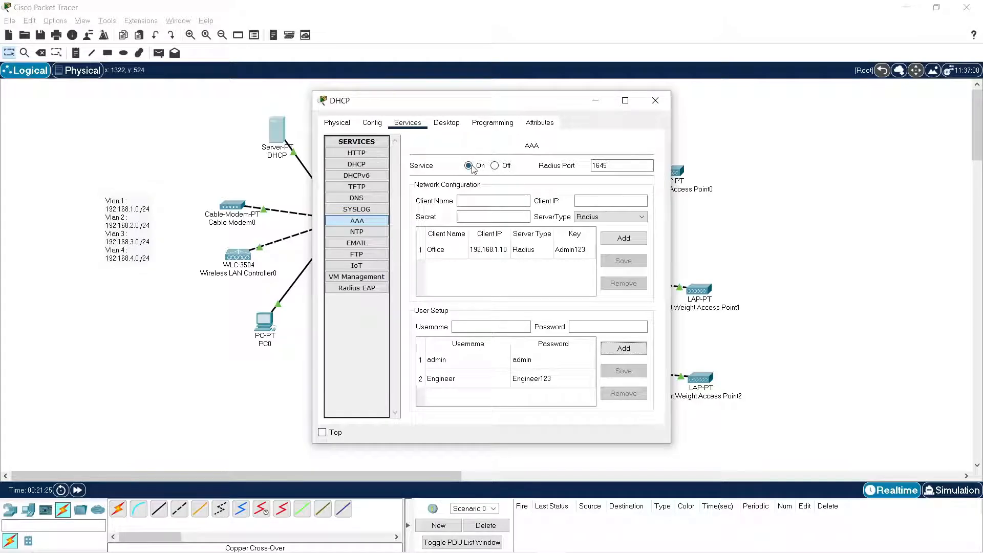
pyautogui.click(655, 101)
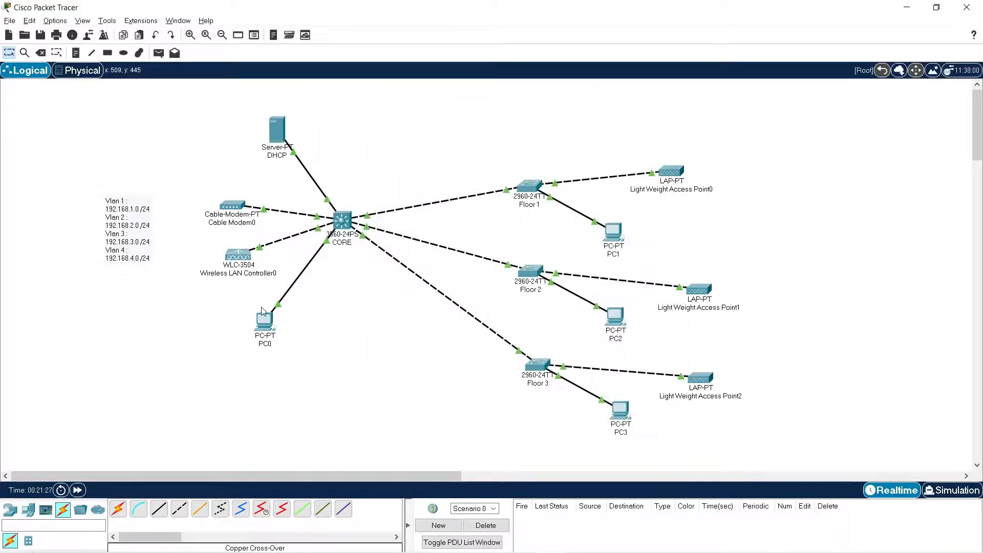
# In the controller's web interface on PC0, start a new RADIUS authentication server with IP address 192.168.1.2.
pyautogui.click(264, 321)
pyautogui.click(561, 147)
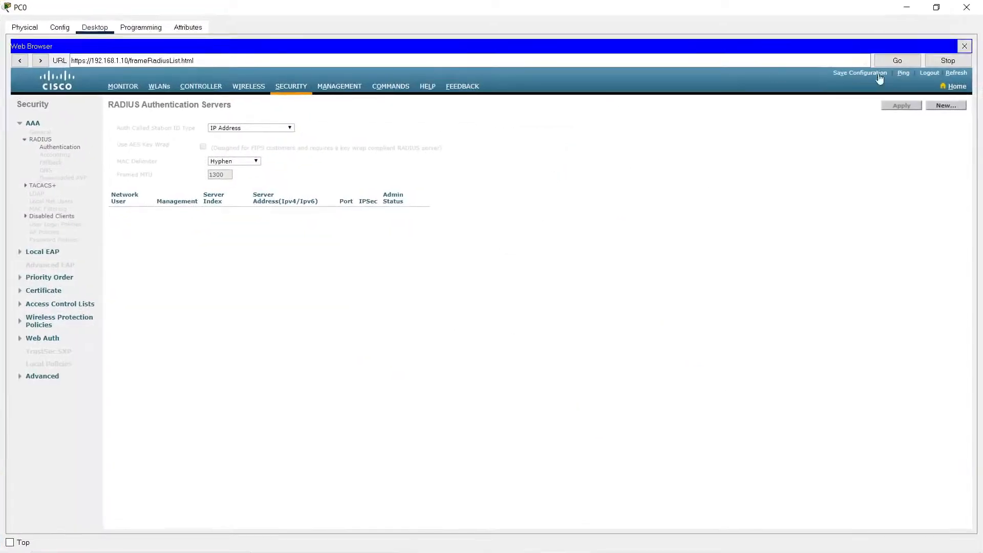
pyautogui.click(946, 105)
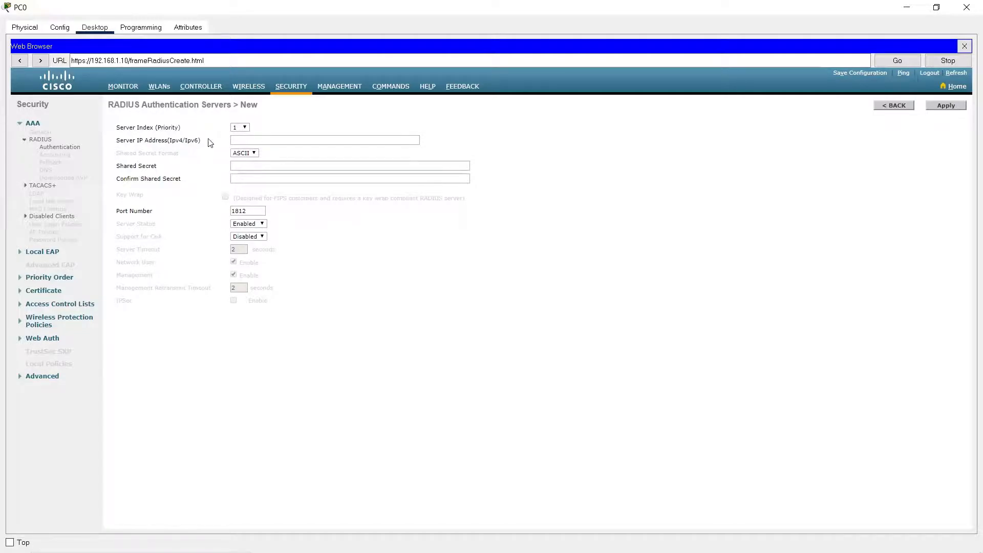
pyautogui.click(270, 140)
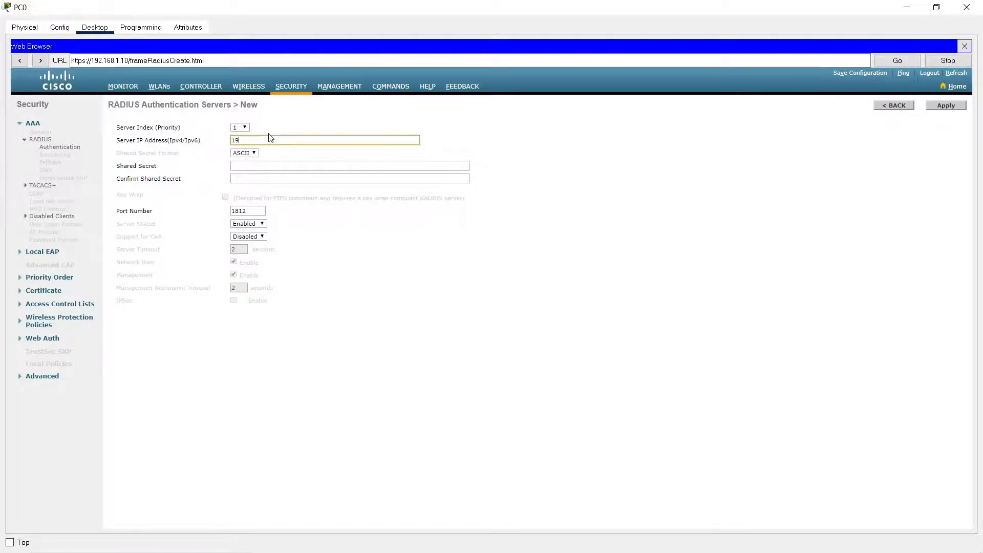
pyautogui.write('192.168.1.2')
# Enter and confirm the RADIUS server's shared secret, set its port number to 1645, and apply the settings.
pyautogui.click(279, 165)
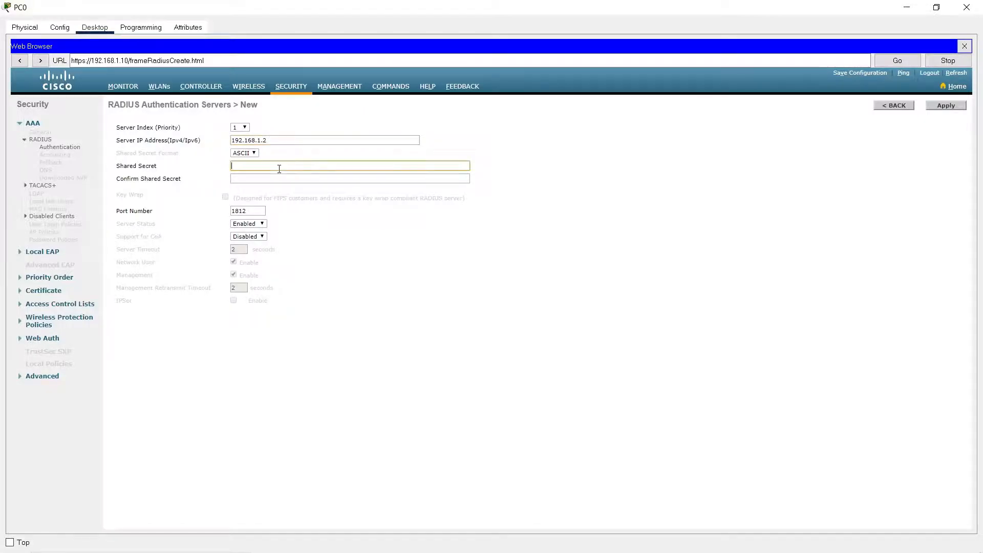
pyautogui.write('cisco123')
pyautogui.press('Tab')
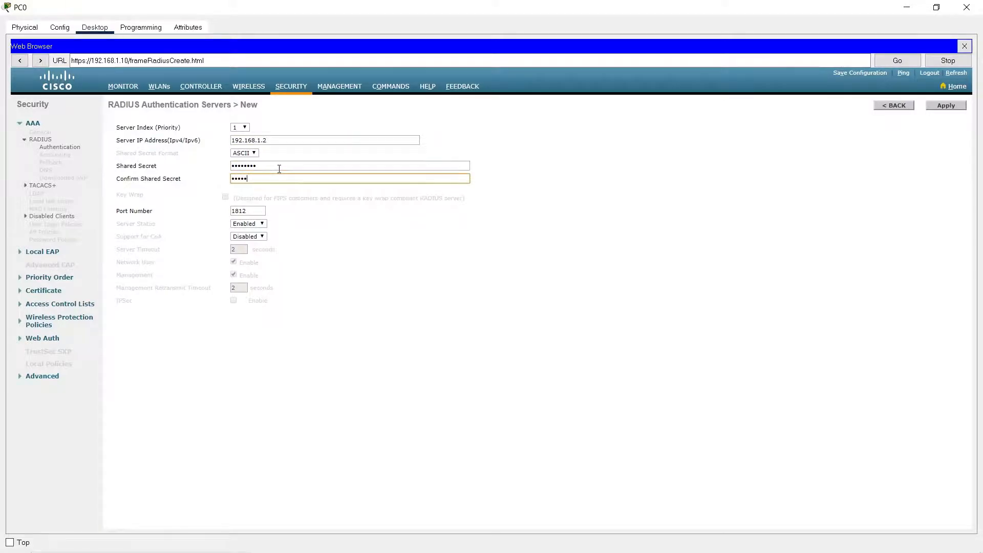
pyautogui.doubleClick(248, 210)
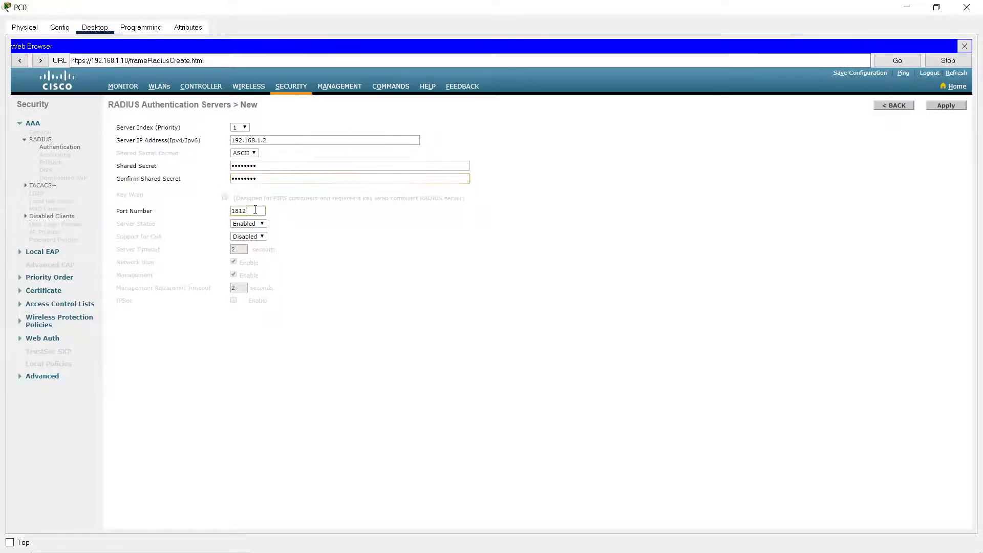
pyautogui.write('1645')
pyautogui.click(944, 106)
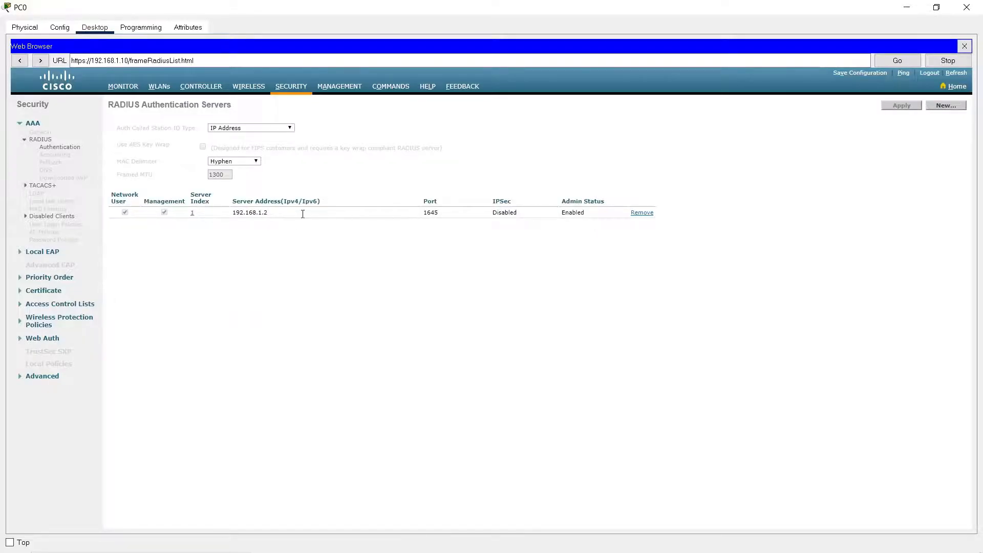
# Check the controller's list of all access points and return to the topology.
pyautogui.click(159, 87)
pyautogui.click(248, 88)
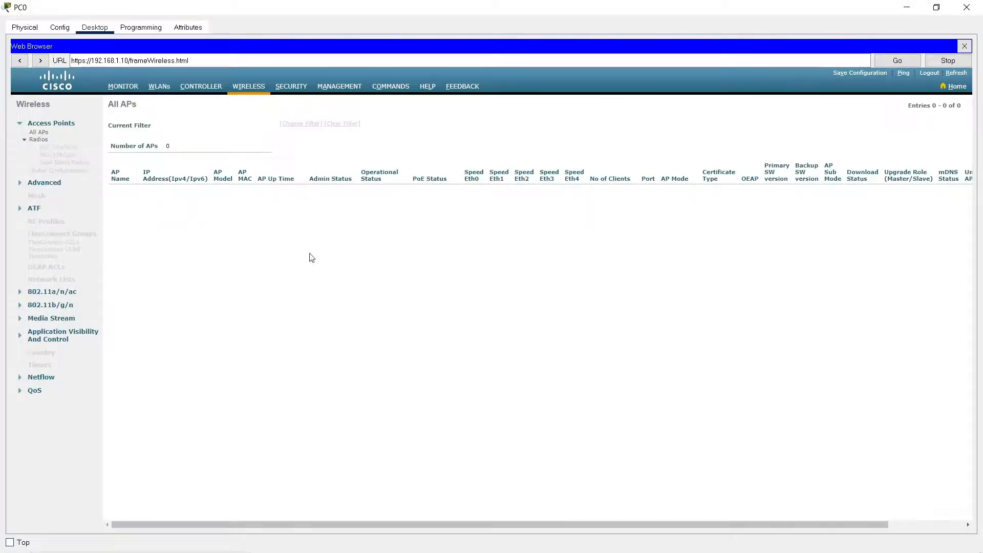
pyautogui.click(906, 9)
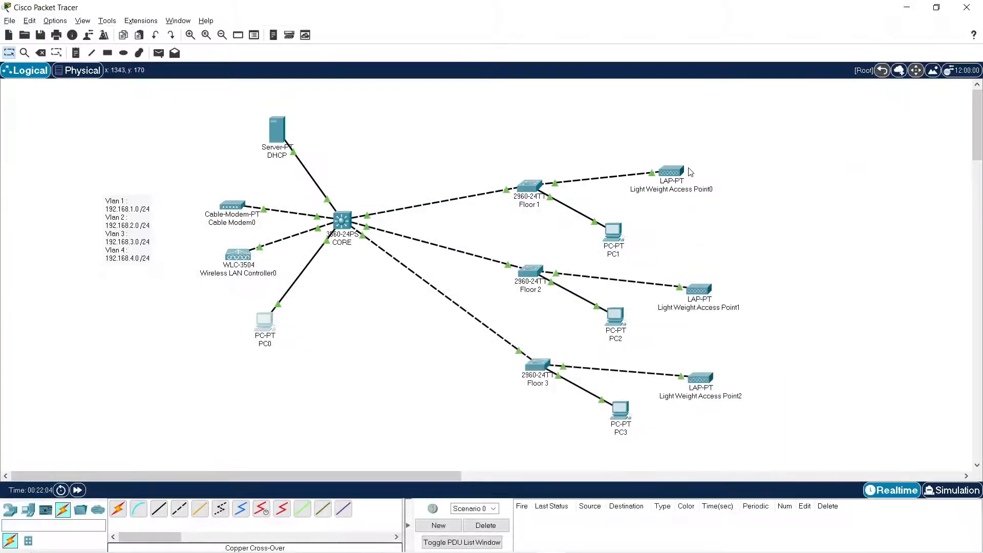
# Shift Light Weight Access Point0 and Light Weight Access Point1 slightly in the topology, and recheck the controller's access point list from PC0.
pyautogui.moveTo(681, 173); pyautogui.dragTo(682, 161)
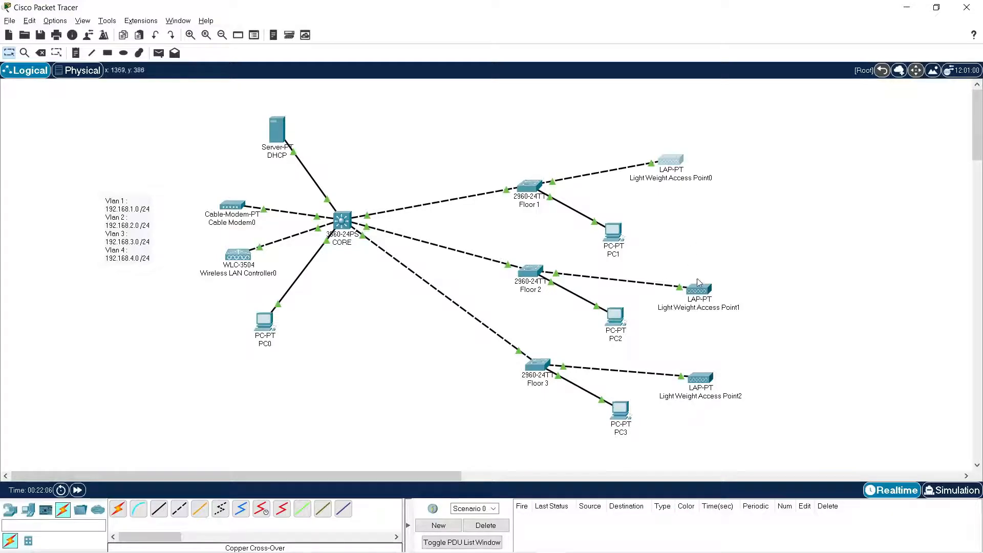
pyautogui.moveTo(699, 290); pyautogui.dragTo(700, 272)
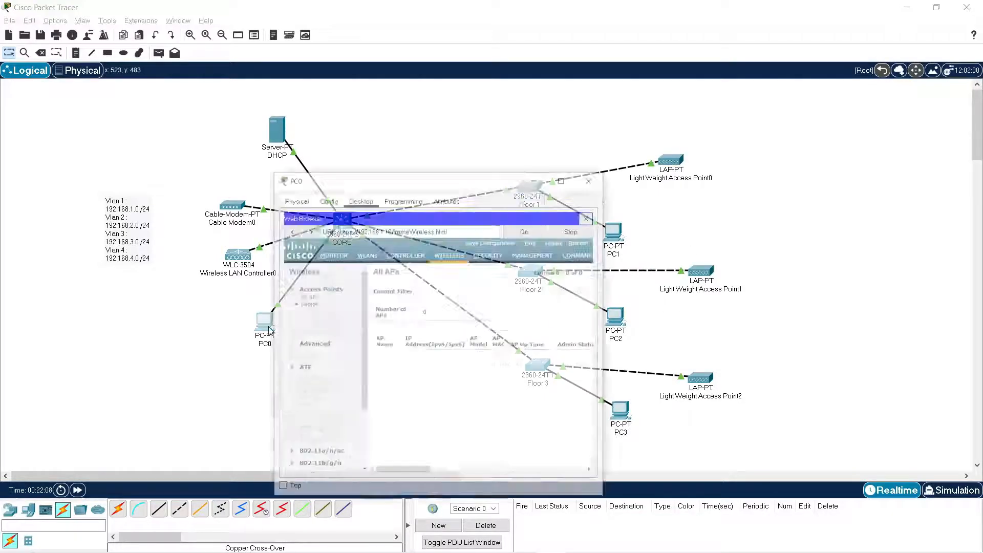
pyautogui.click(263, 327)
pyautogui.click(561, 148)
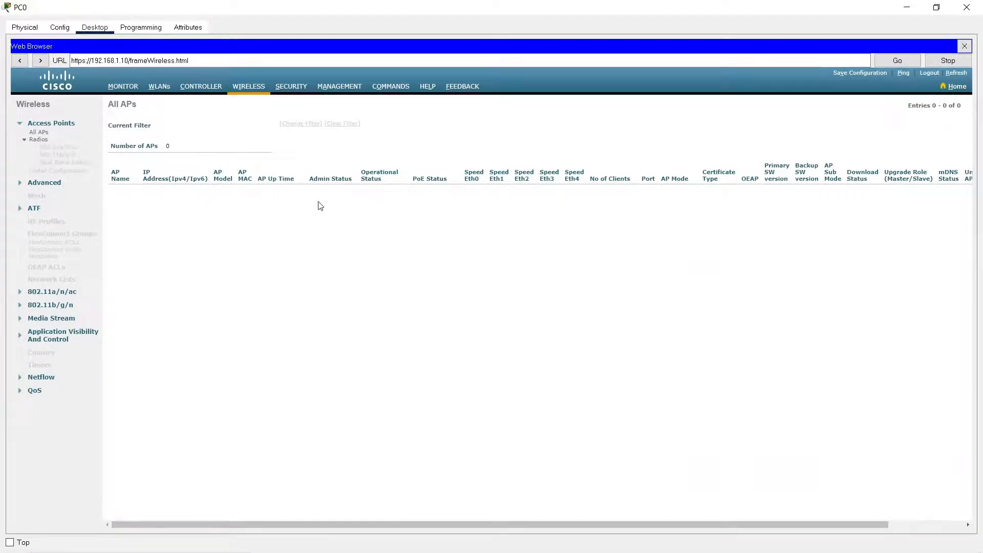
pyautogui.click(907, 7)
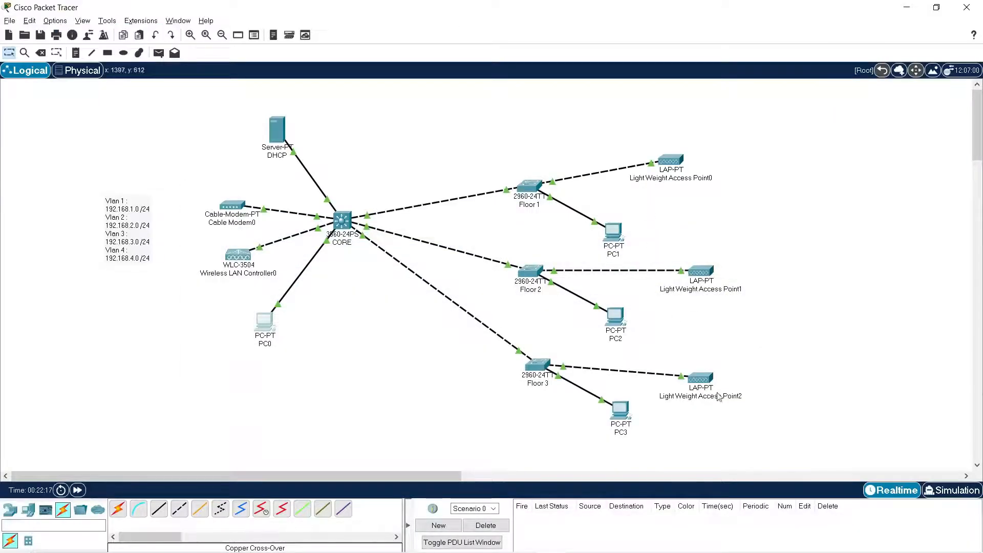
pyautogui.moveTo(674, 165); pyautogui.dragTo(701, 161)
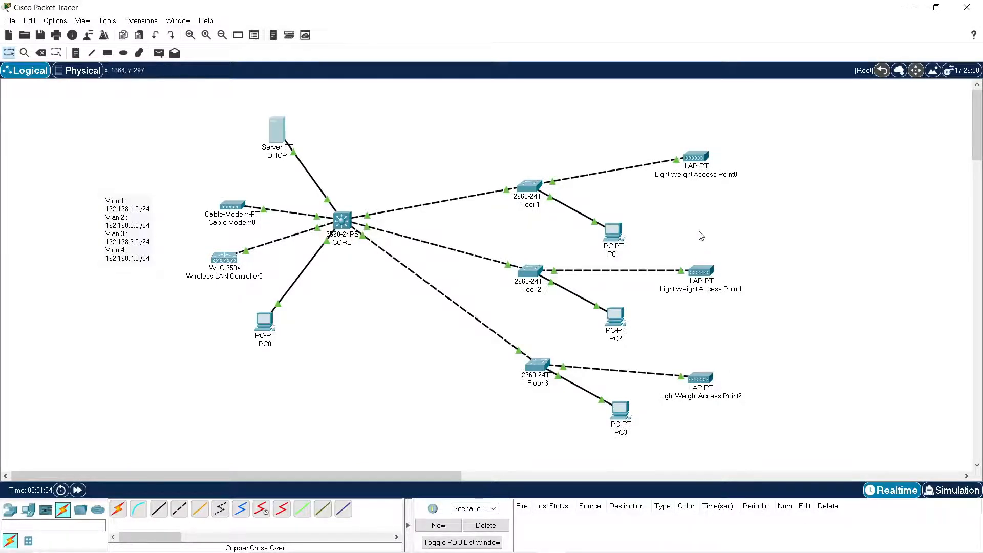
# Review the DHCP server's address pools, checking each pool's gateway, start address and WLC address.
pyautogui.click(287, 134)
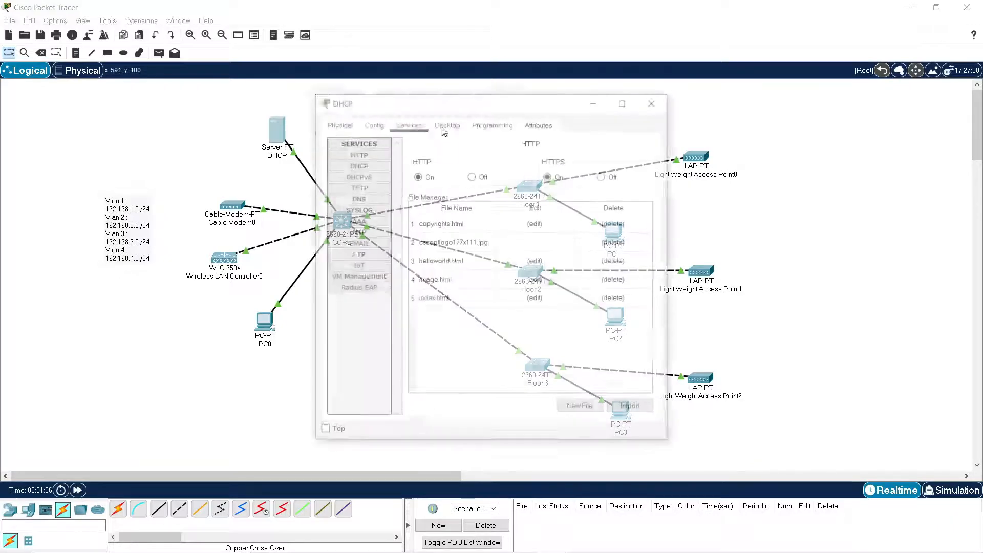
pyautogui.moveTo(488, 102); pyautogui.dragTo(432, 111)
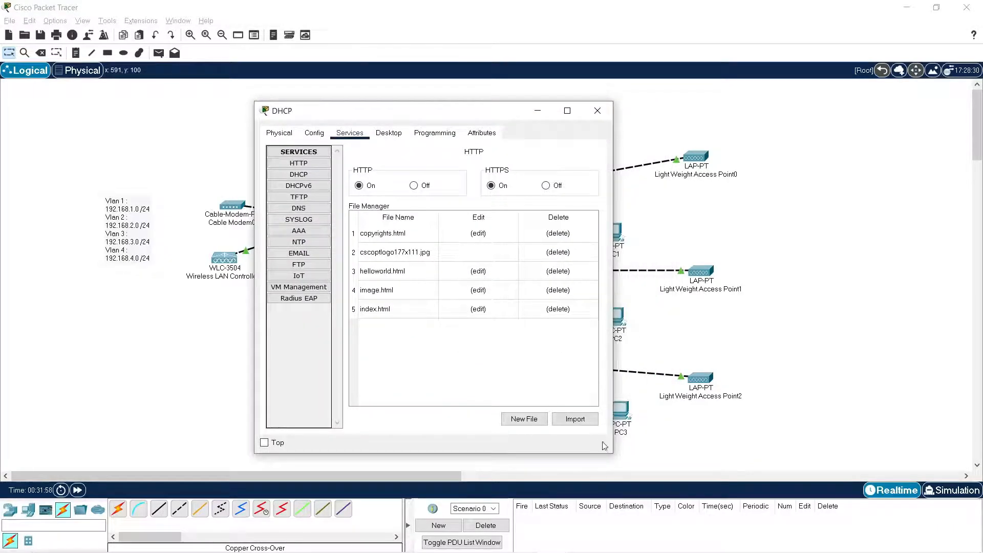
pyautogui.moveTo(613, 450); pyautogui.dragTo(779, 451)
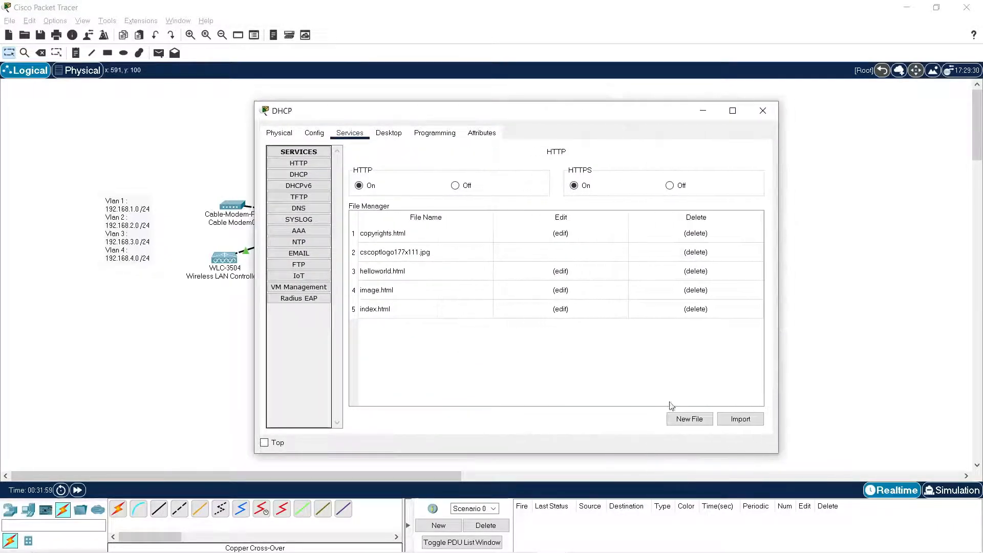
pyautogui.click(299, 174)
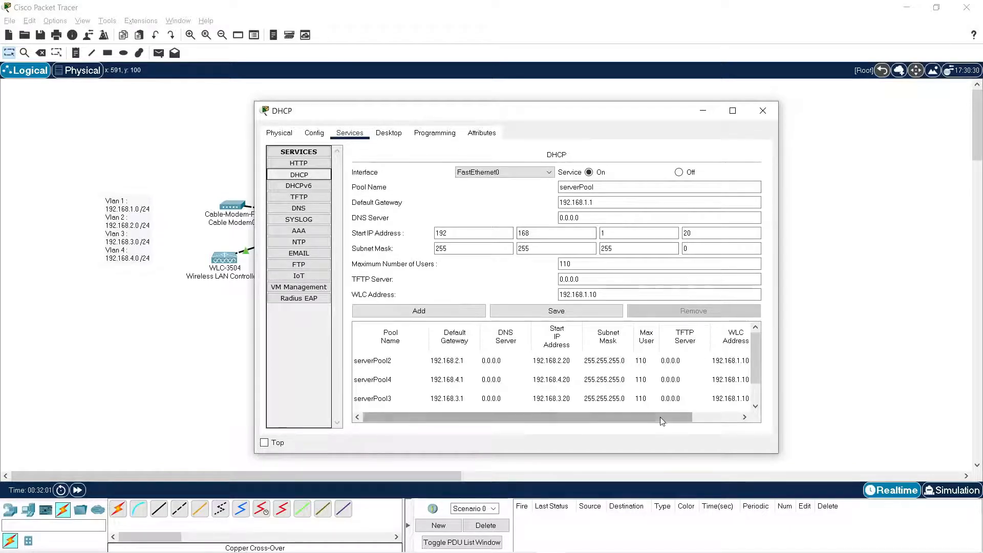
pyautogui.moveTo(658, 417); pyautogui.dragTo(753, 420)
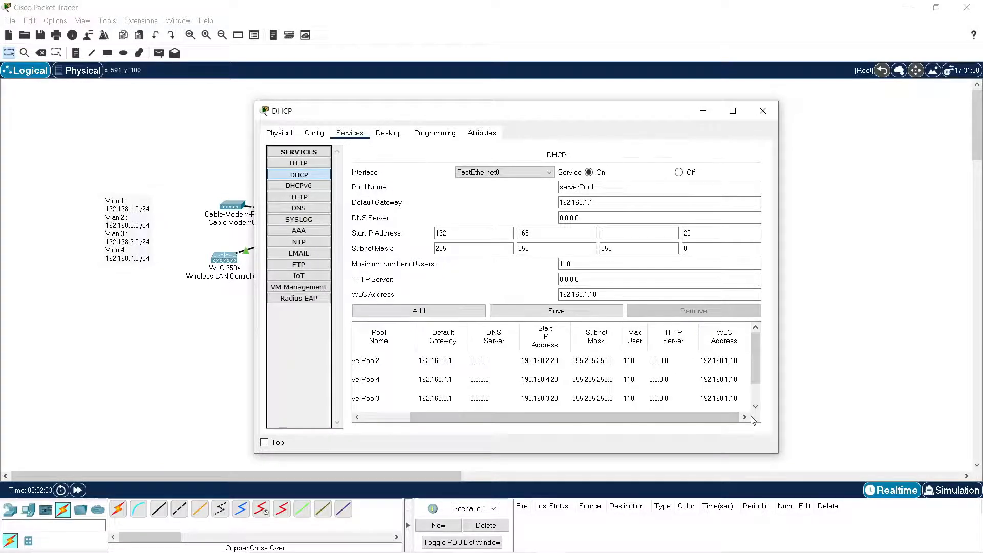
pyautogui.moveTo(758, 353); pyautogui.dragTo(763, 394)
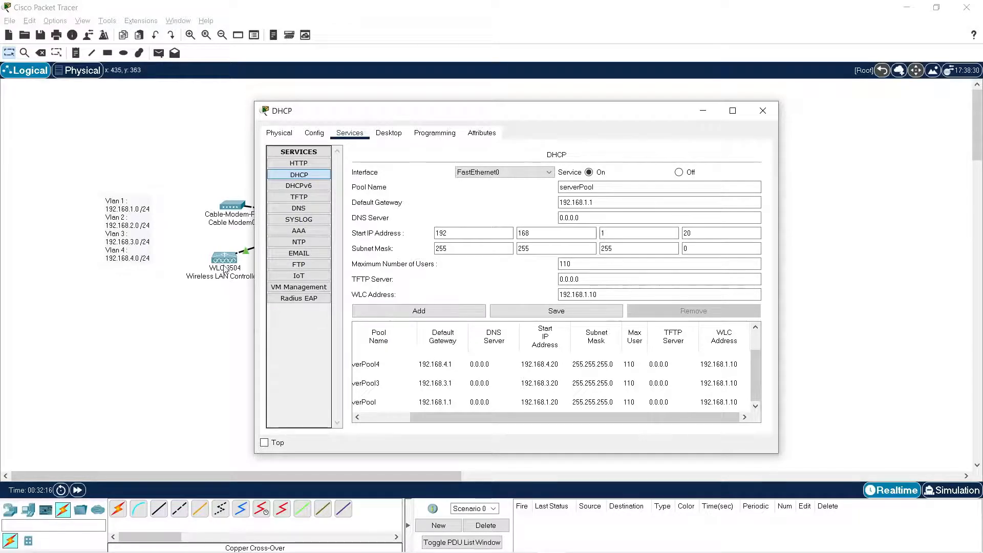
pyautogui.moveTo(576, 110); pyautogui.dragTo(478, 142)
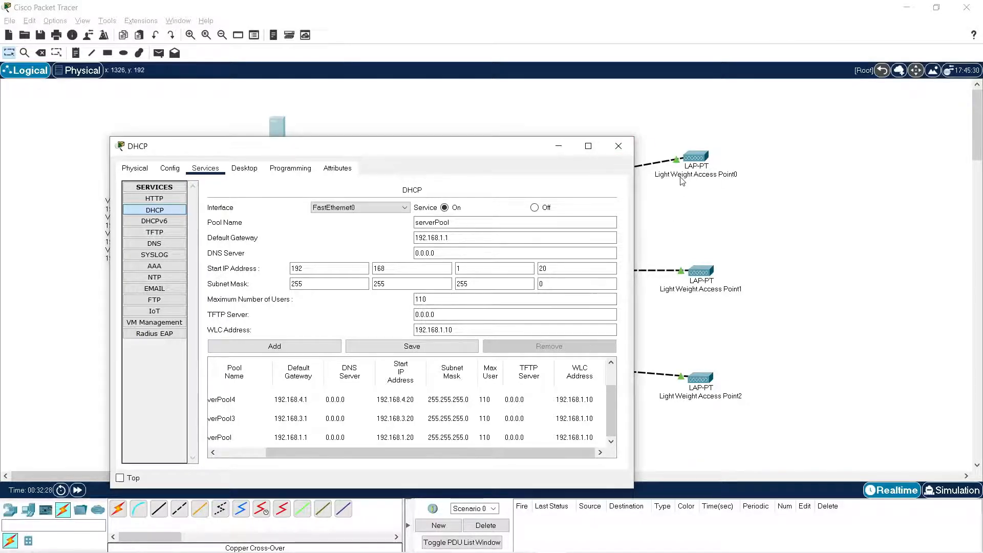
pyautogui.click(618, 147)
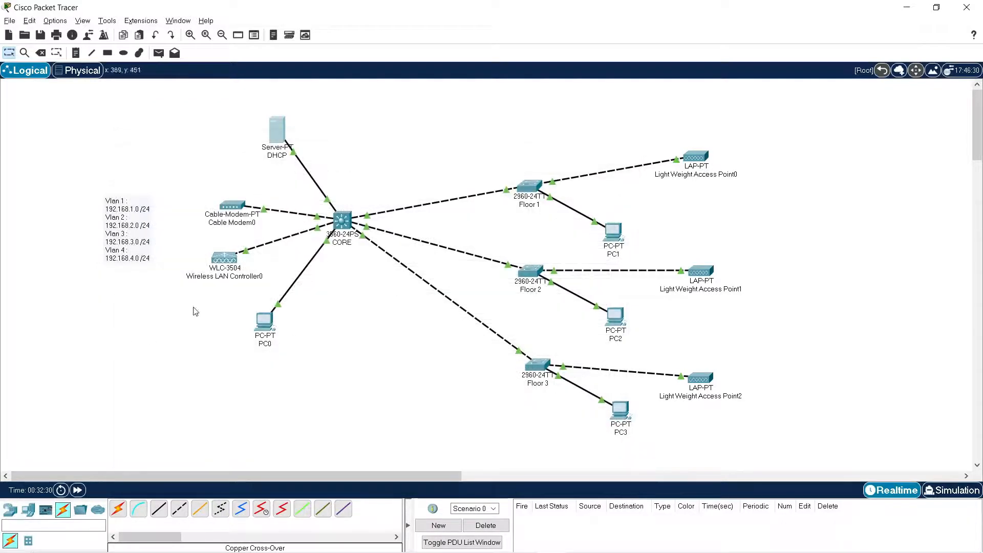
# Check the access points and their IP addresses in the wireless controller's list of all APs from PC0.
pyautogui.click(271, 331)
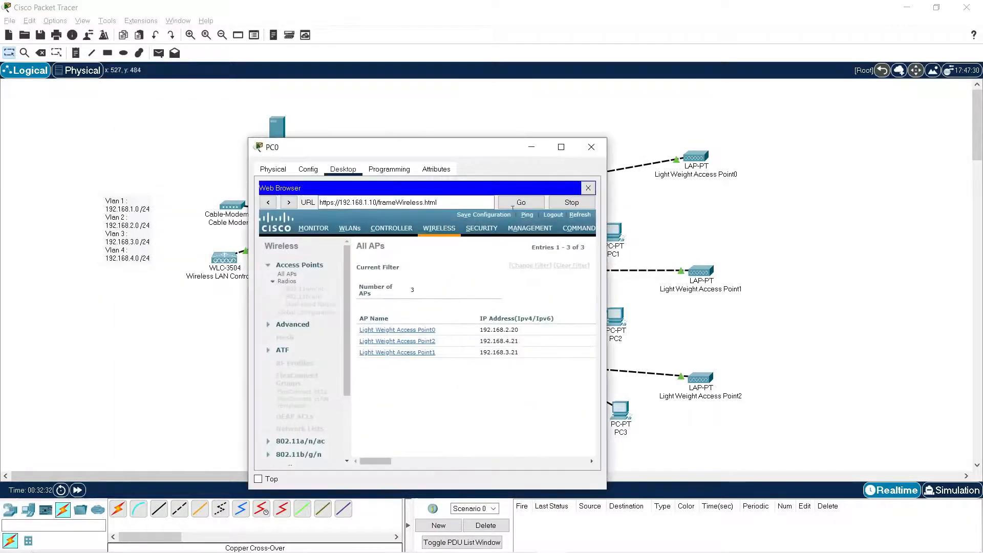
pyautogui.click(561, 149)
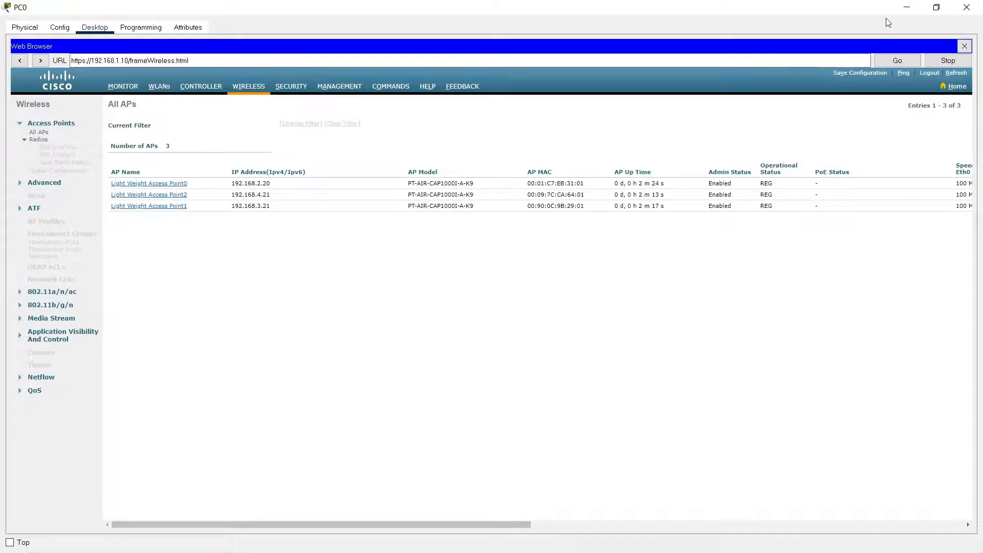
pyautogui.click(908, 7)
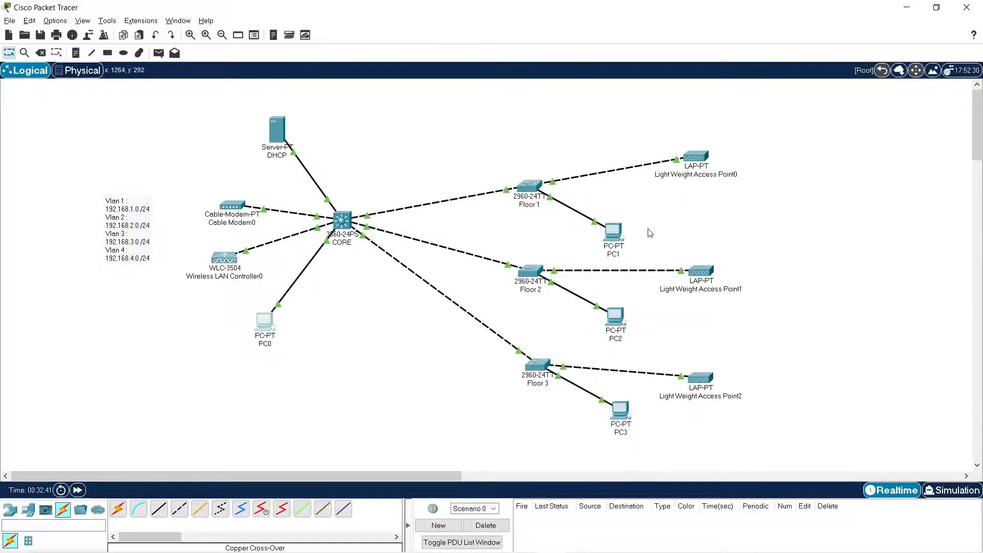
pyautogui.click(269, 330)
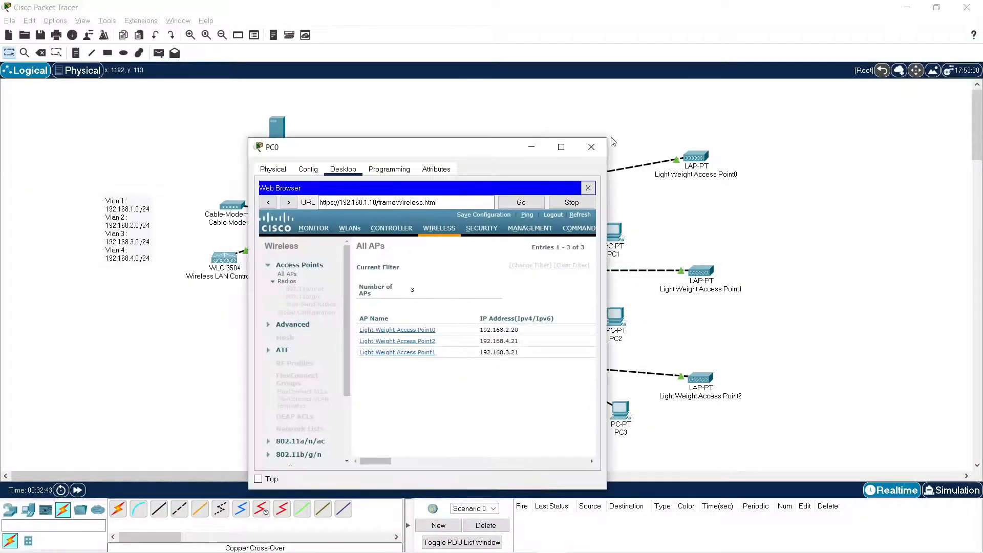
pyautogui.click(573, 142)
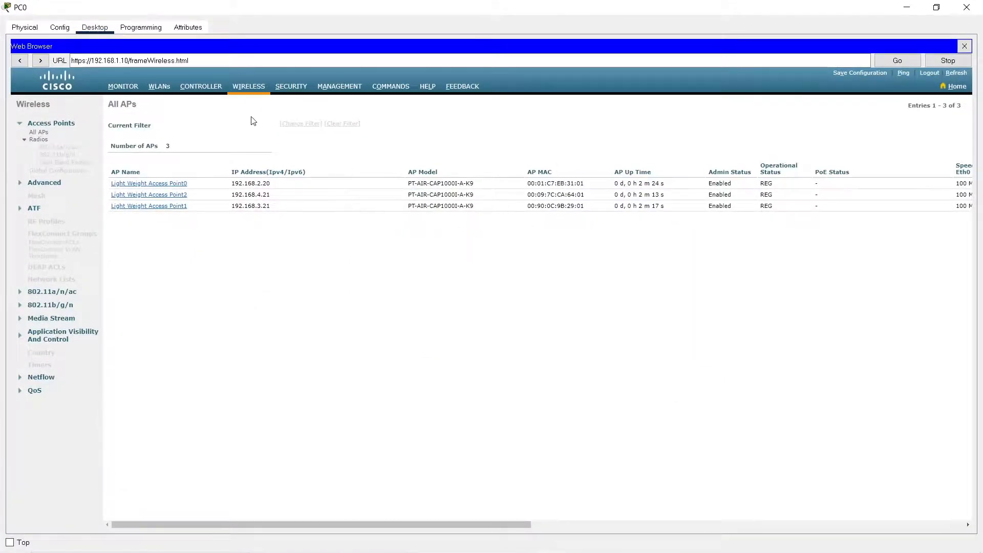
# Review the controller's RADIUS authentication servers and its list of VLAN interfaces.
pyautogui.click(303, 89)
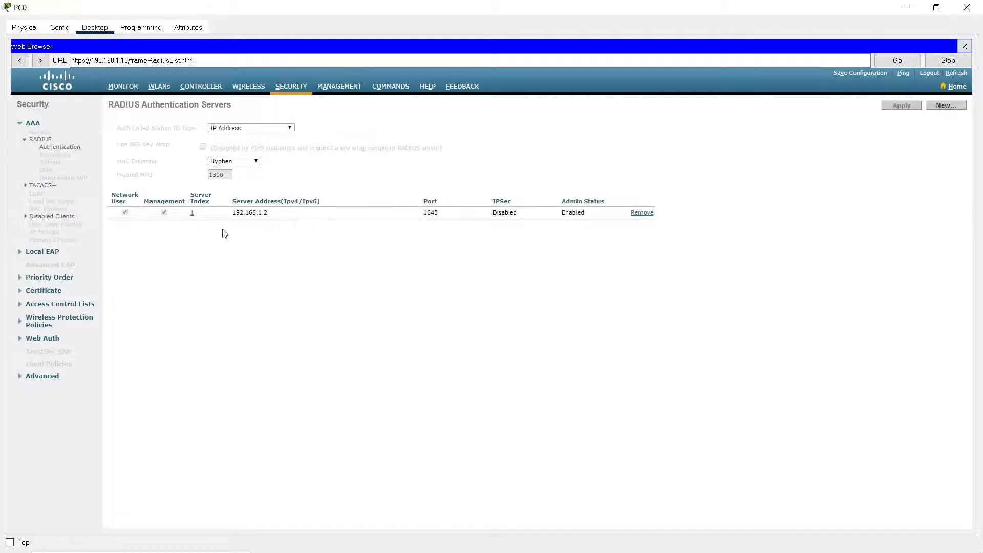
pyautogui.click(254, 87)
pyautogui.click(207, 92)
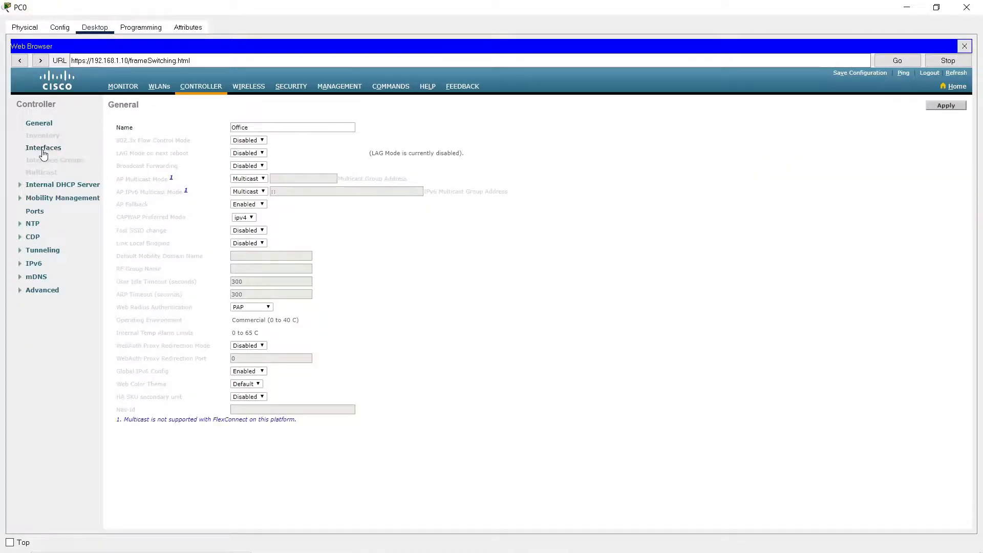
pyautogui.click(43, 149)
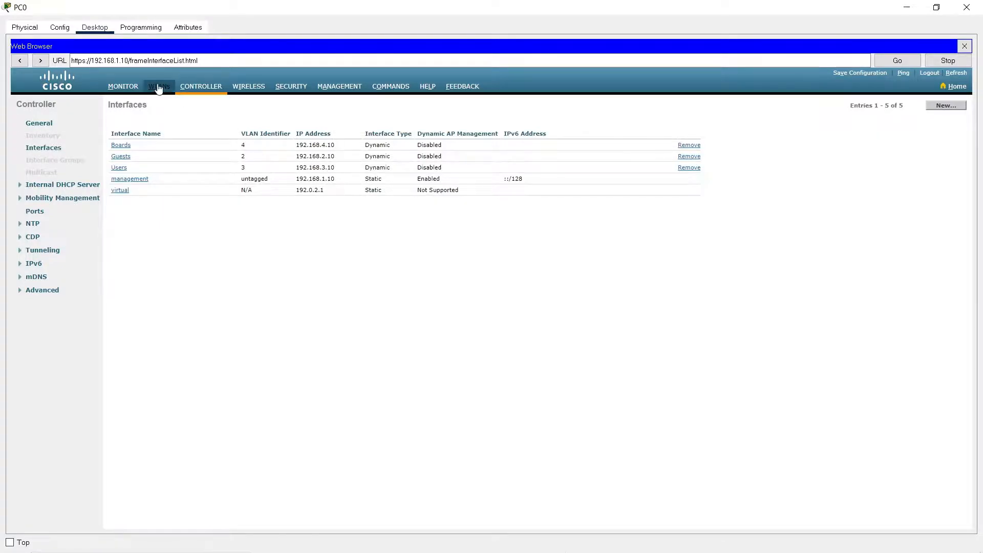
# Create a new WLAN with the profile name Guests and the SSID Guests-SSID, and apply it.
pyautogui.click(159, 87)
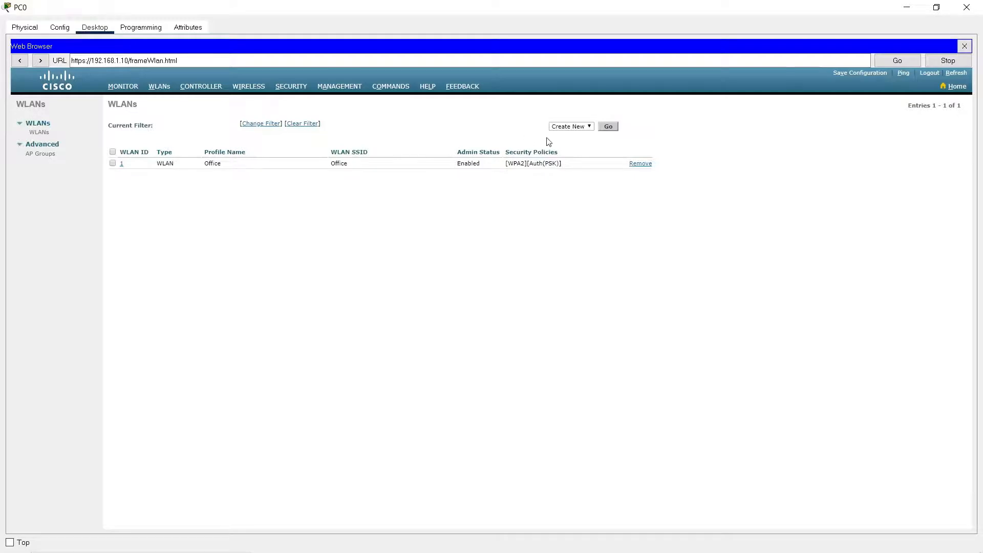
pyautogui.click(609, 127)
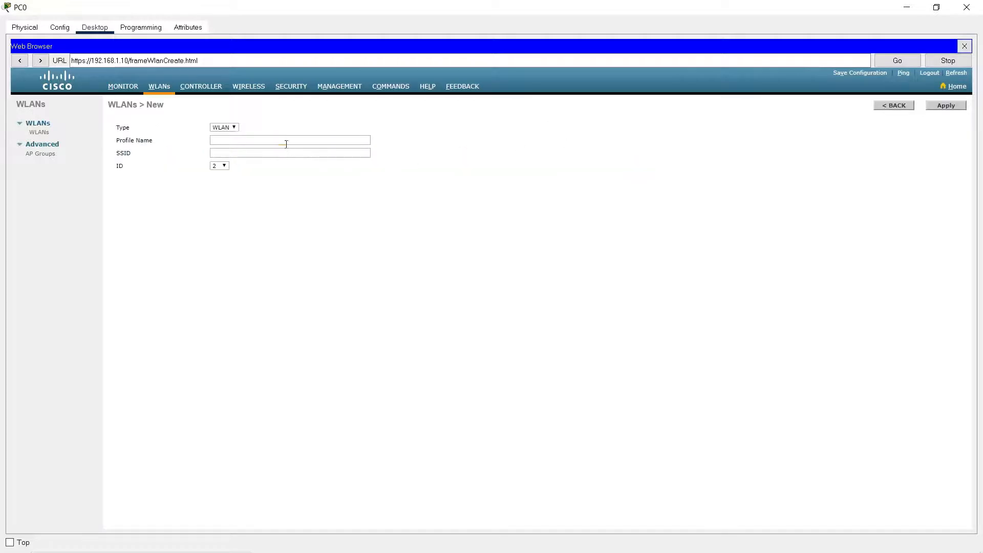
pyautogui.click(287, 144)
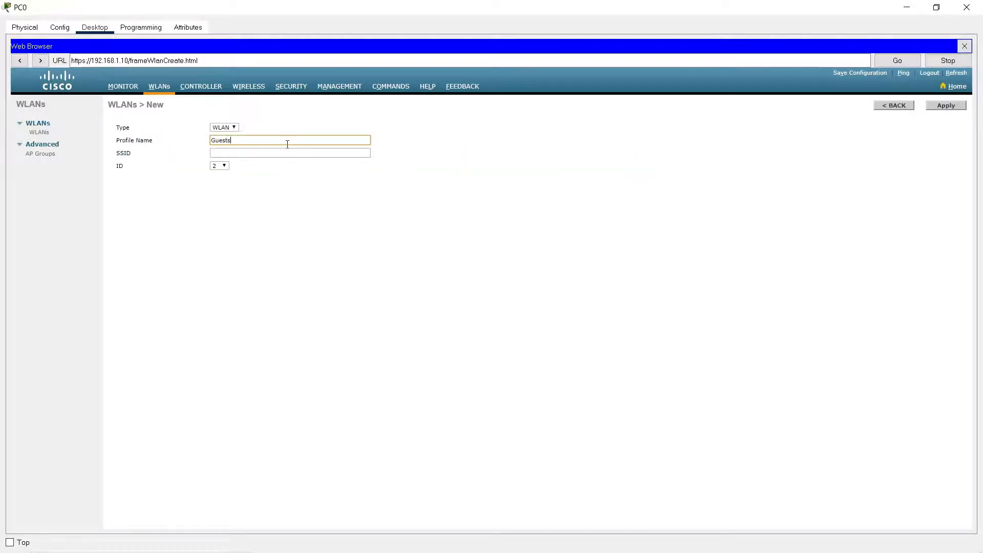
pyautogui.press('Tab')
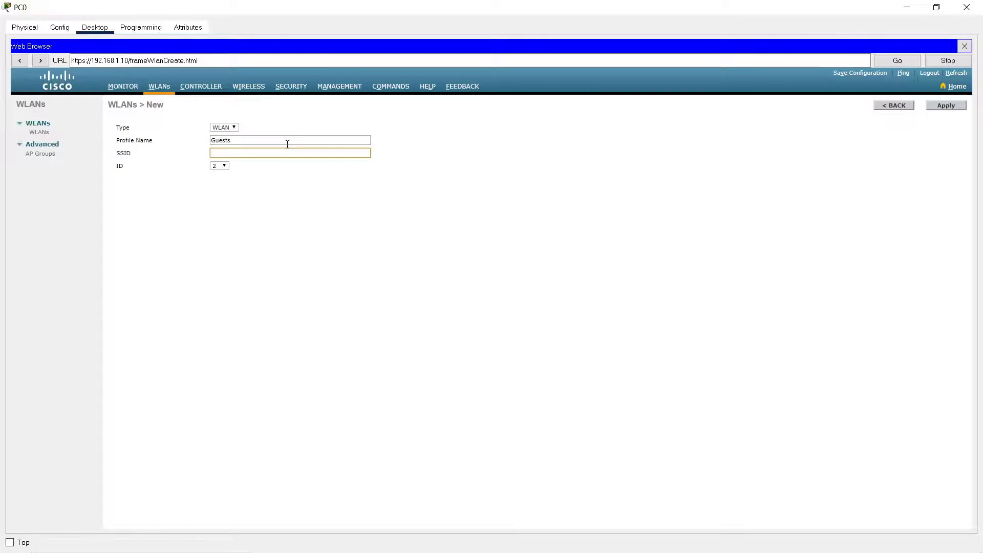
pyautogui.write('Guests-SSID')
pyautogui.click(935, 104)
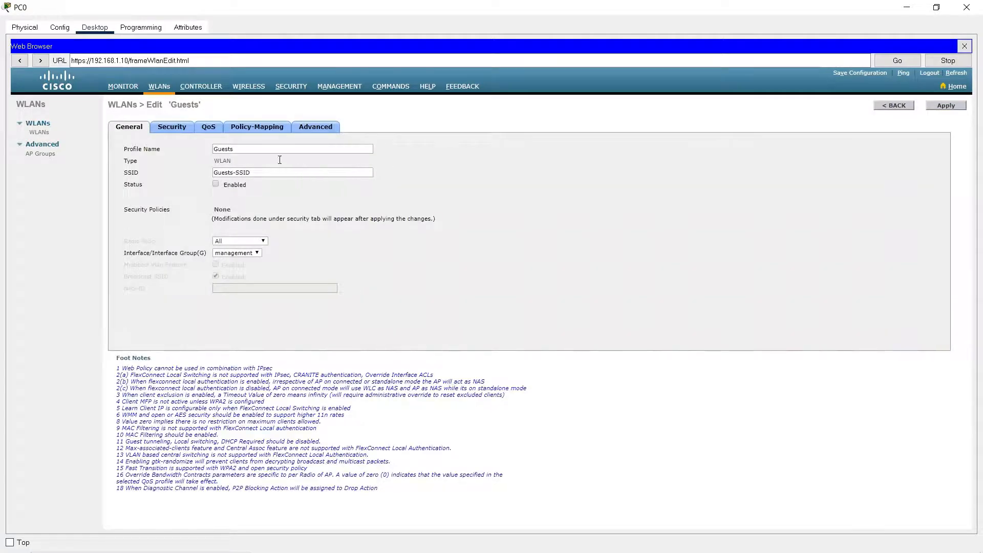
# Enable the Guests WLAN and assign it to the Guests interface.
pyautogui.click(215, 184)
pyautogui.click(256, 254)
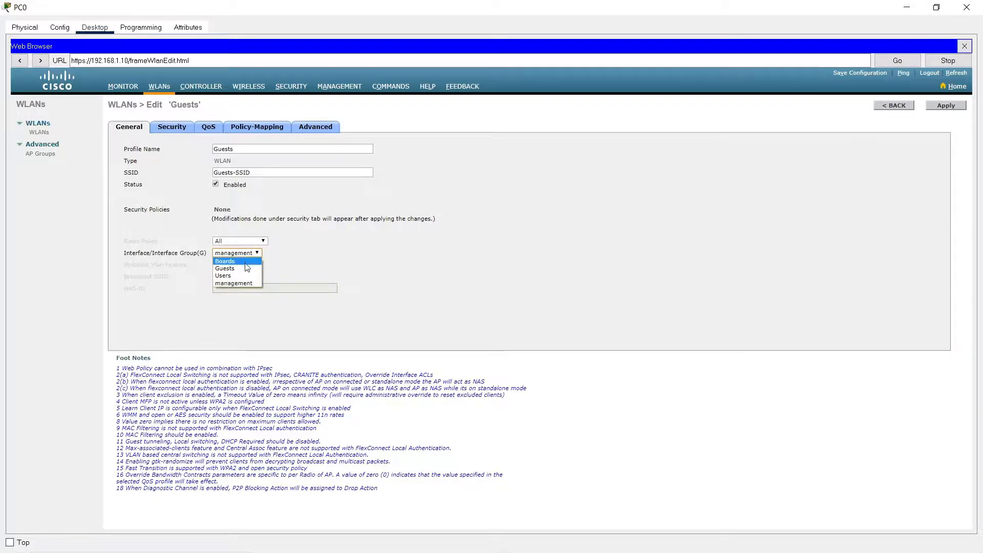
pyautogui.click(245, 269)
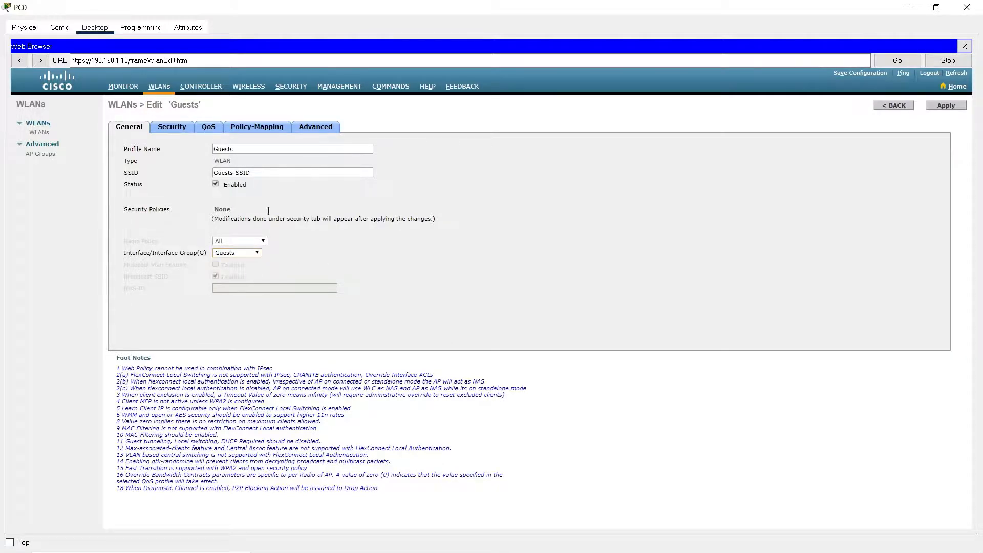
# Set the Guests WLAN's Layer 2 security to WPA+WPA2 with WPA2 policy, enable PSK and enter the ASCII pre-shared key.
pyautogui.click(172, 128)
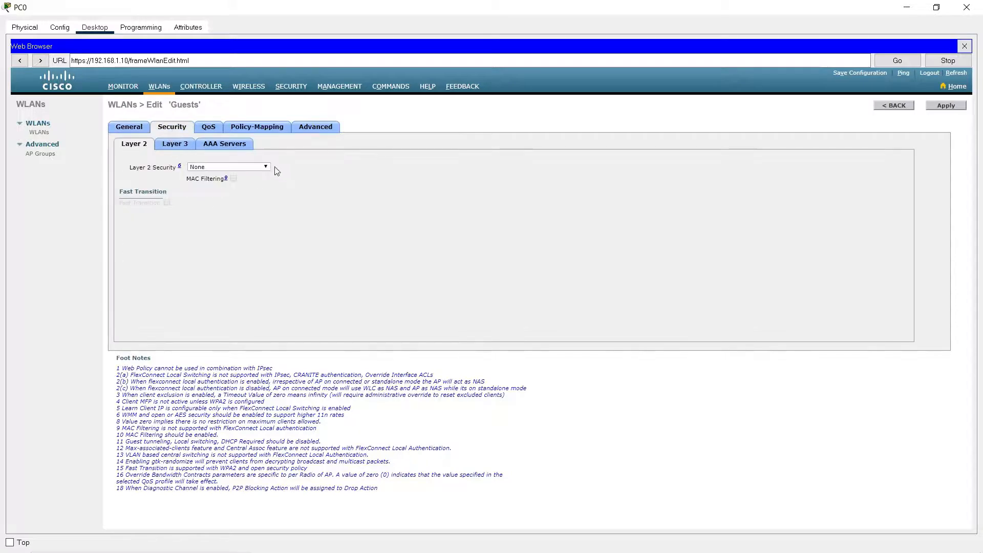
pyautogui.click(266, 167)
pyautogui.click(225, 176)
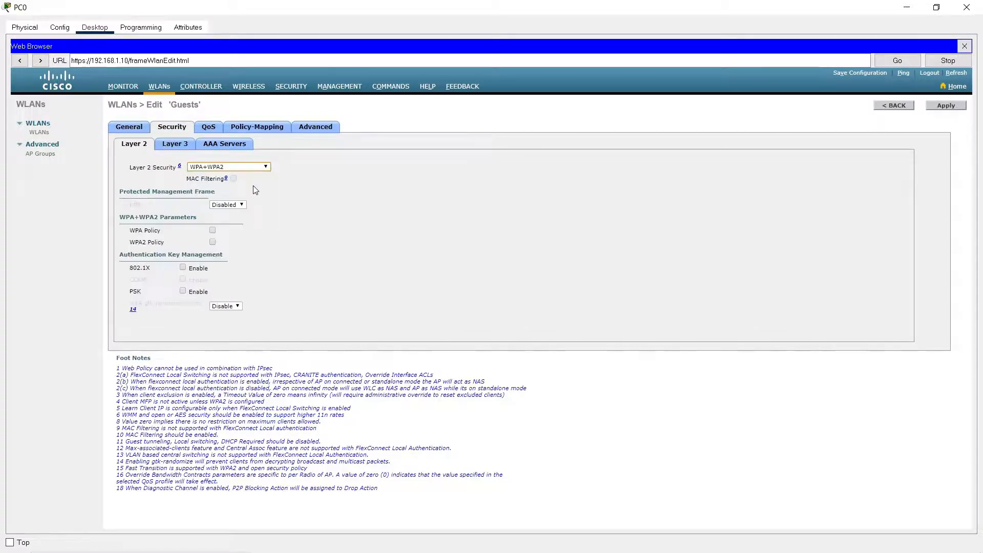
pyautogui.click(213, 242)
pyautogui.scroll(-1, 237, 296)
pyautogui.click(182, 290)
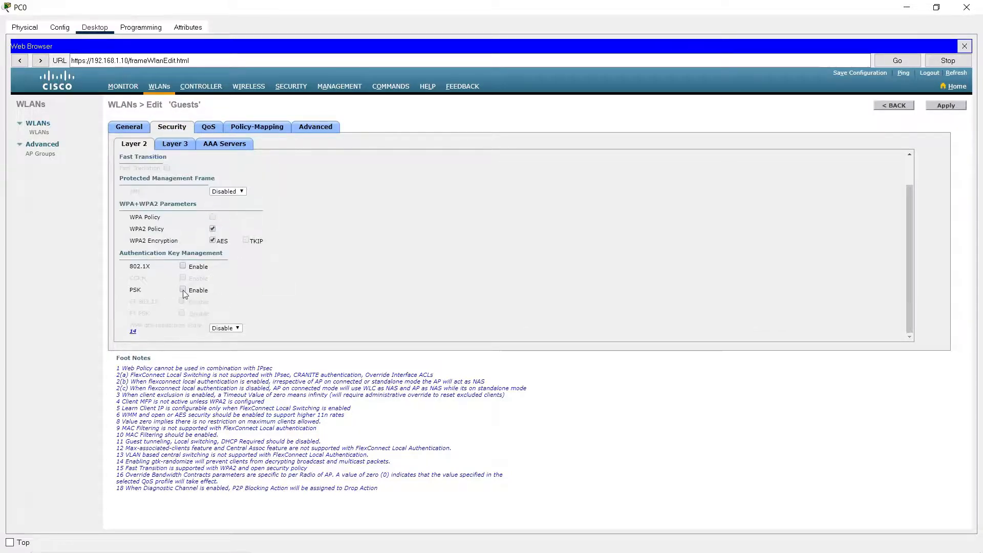
pyautogui.scroll(-1, 245, 294)
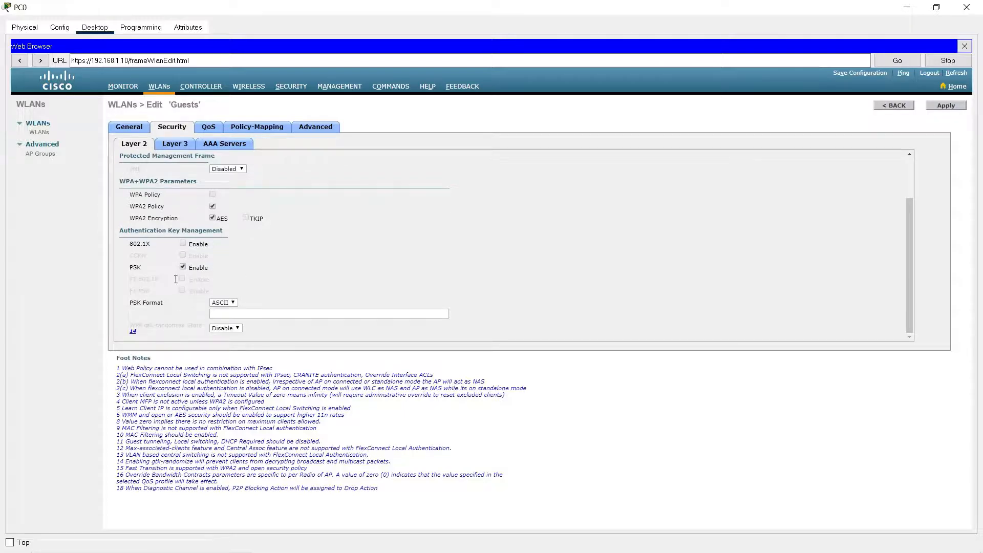
pyautogui.click(281, 311)
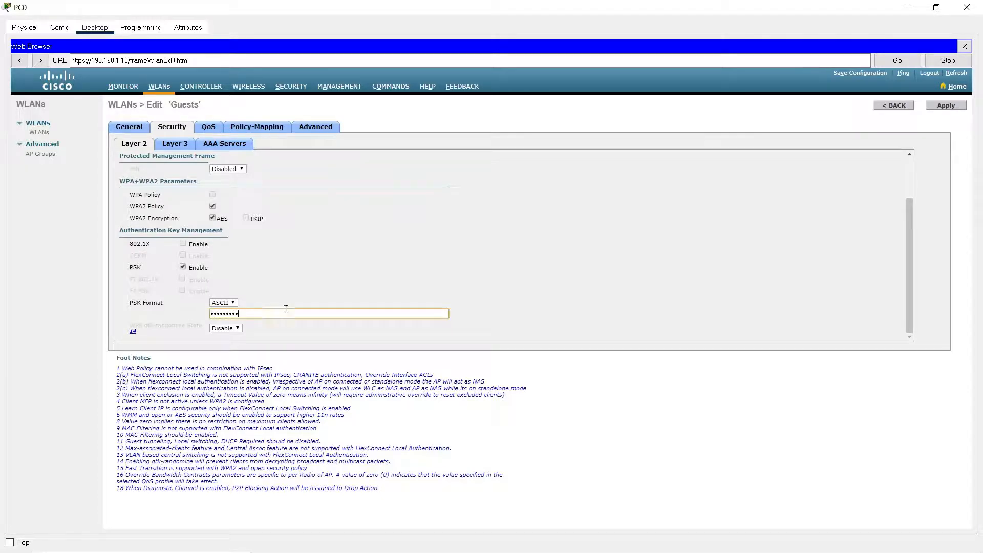
pyautogui.click(299, 266)
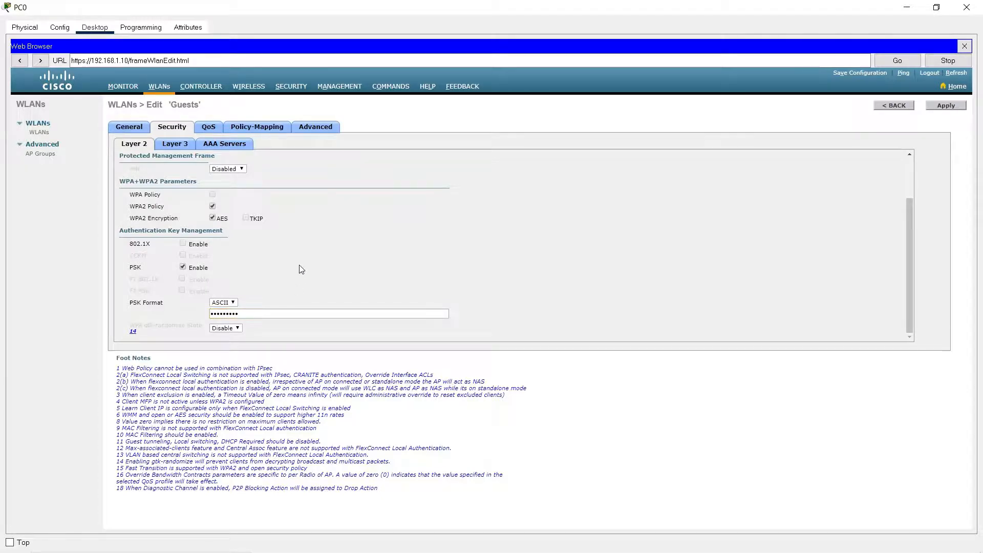
# Examine the authentication server choices for the Guests WLAN without selecting one, and recheck its Layer 2 security settings.
pyautogui.click(178, 146)
pyautogui.click(222, 146)
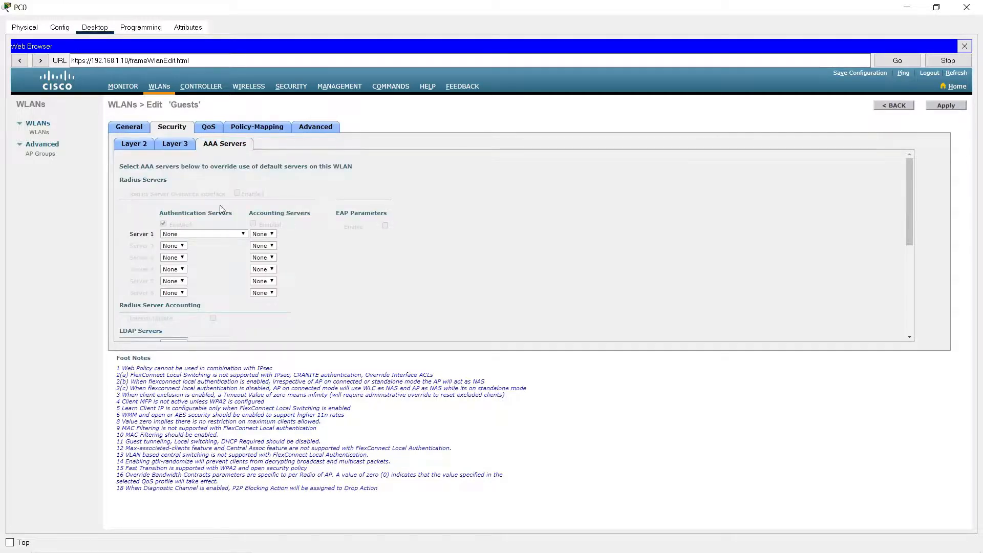
pyautogui.click(230, 234)
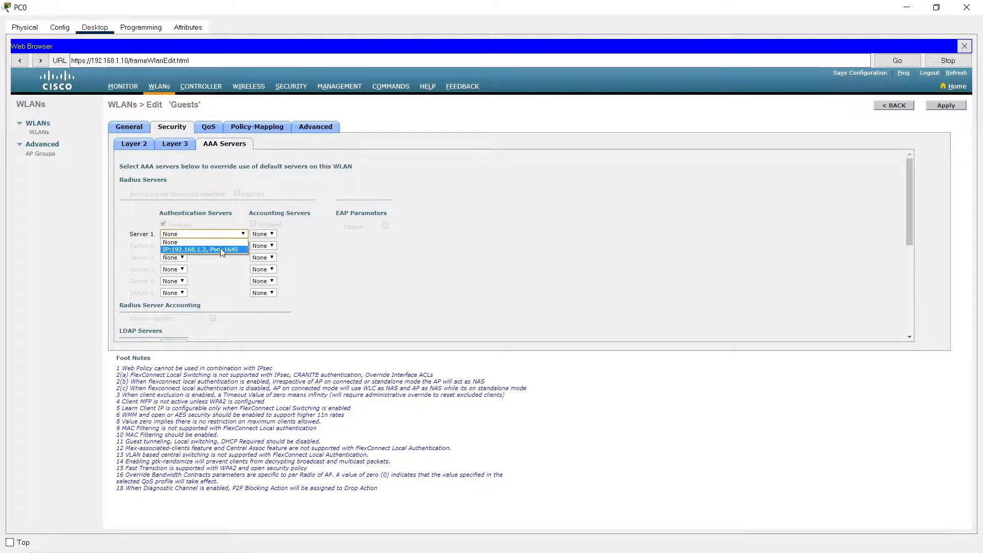
pyautogui.click(354, 255)
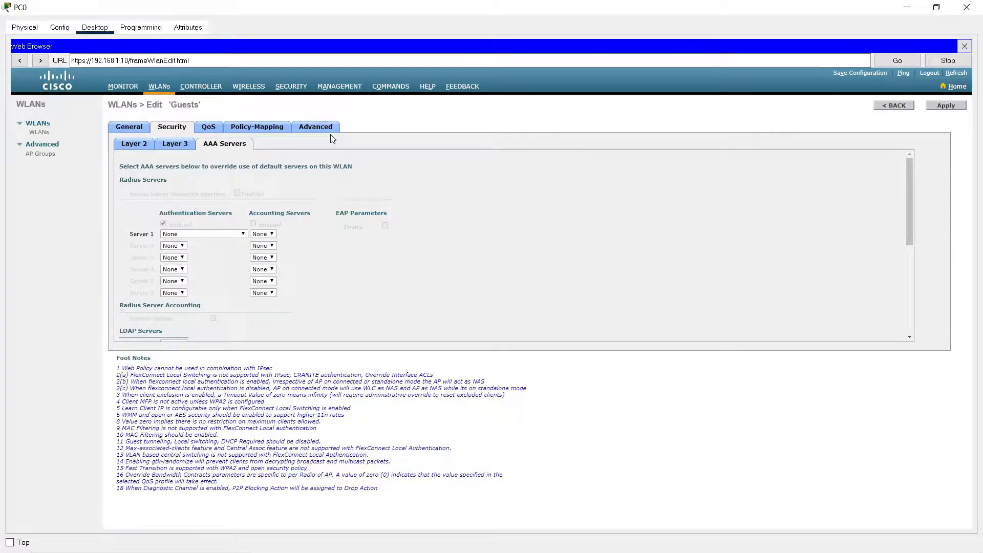
pyautogui.click(224, 238)
pyautogui.click(372, 261)
pyautogui.click(141, 145)
pyautogui.scroll(-3, 227, 305)
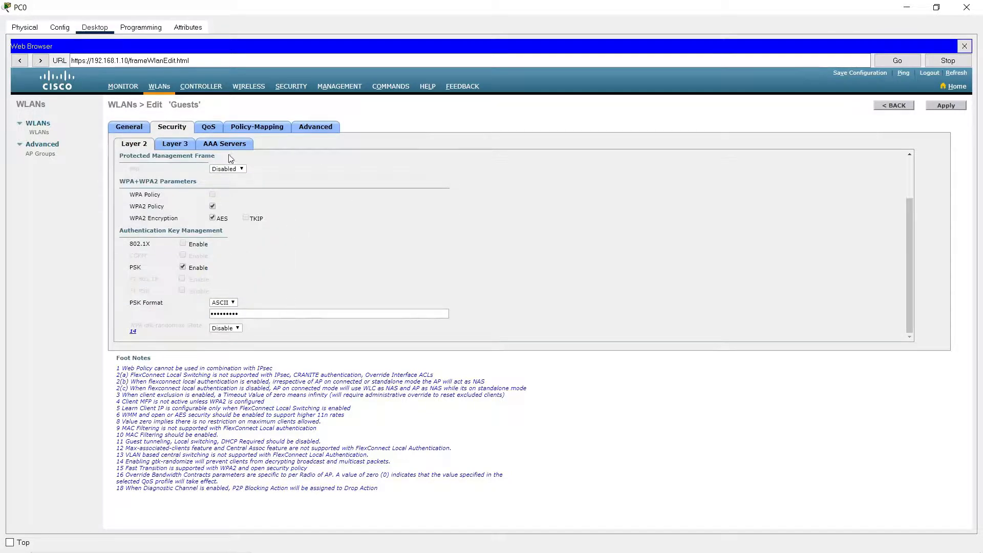
# Examine the Guests WLAN's FlexConnect options and their footnotes, and apply the WLAN configuration.
pyautogui.click(321, 129)
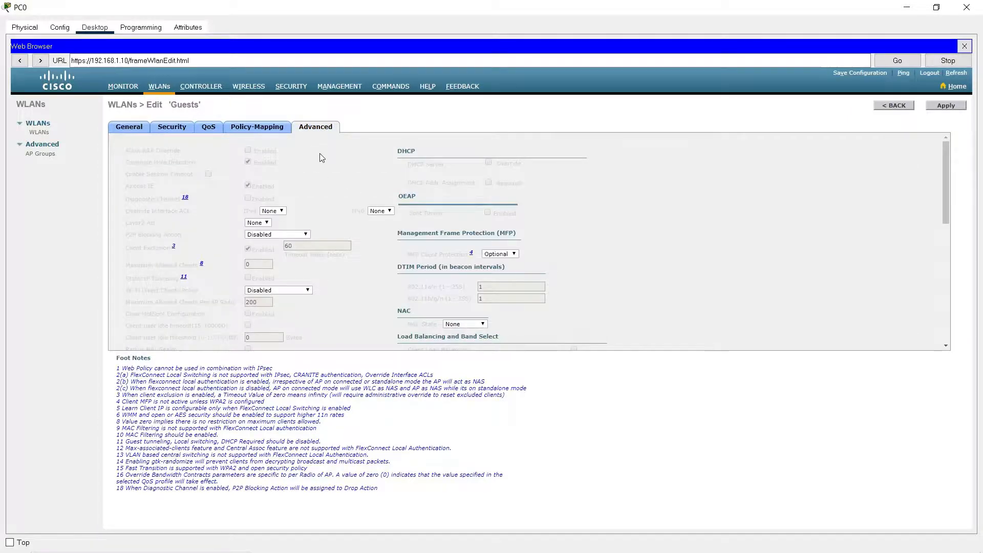
pyautogui.scroll(-6, 319, 157)
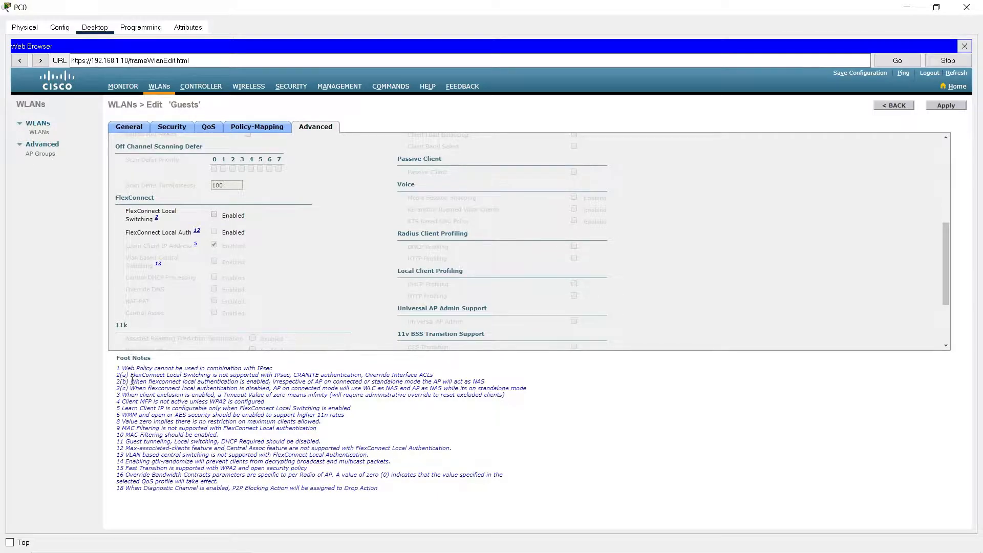
pyautogui.moveTo(129, 379)
pyautogui.mouseDown()
pyautogui.moveTo(251, 376)
pyautogui.moveTo(137, 381)
pyautogui.mouseUp()
pyautogui.click(945, 106)
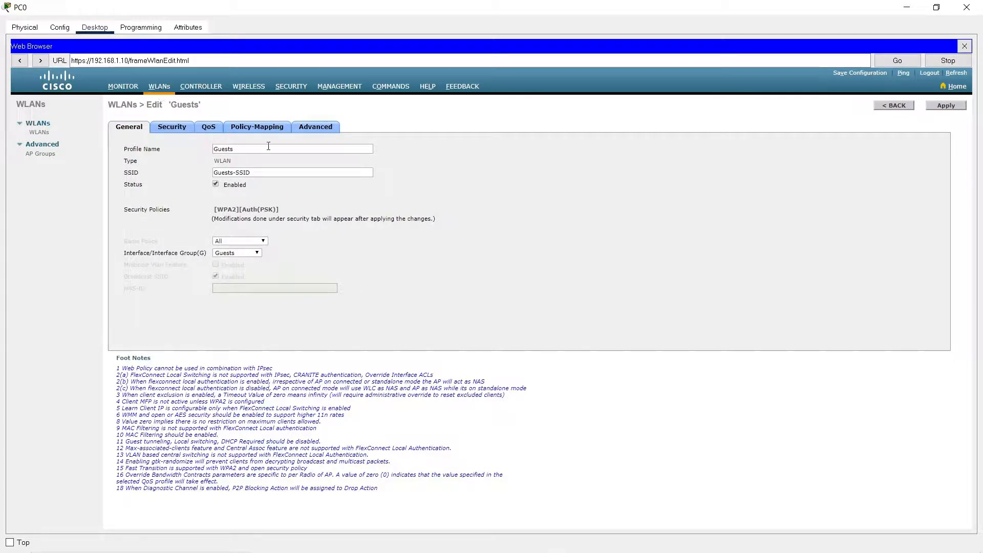
# Create a new WLAN with the profile name Users and the SSID Users-SSID, and apply it.
pyautogui.click(159, 90)
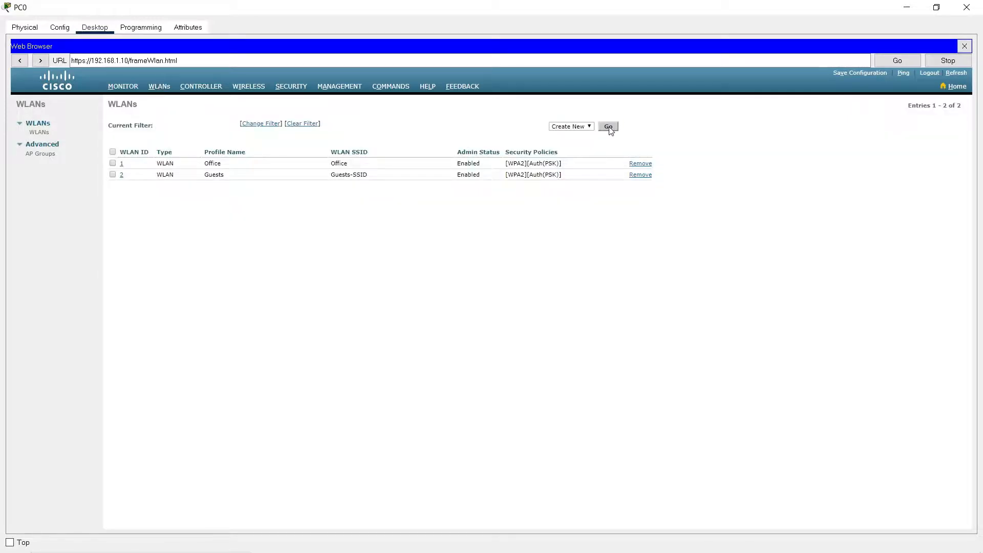
pyautogui.click(609, 127)
pyautogui.click(233, 141)
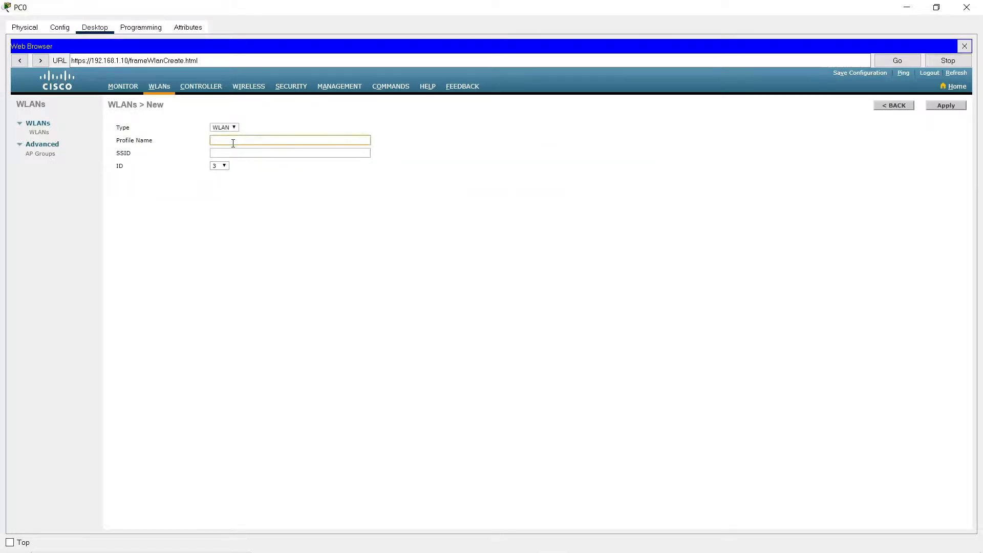
pyautogui.write('Users')
pyautogui.press('Tab')
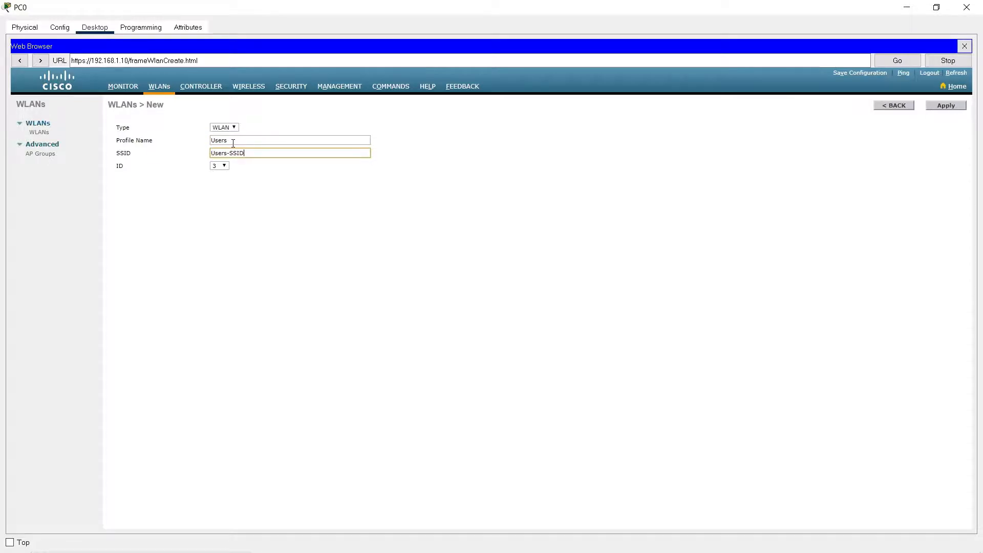
pyautogui.click(946, 105)
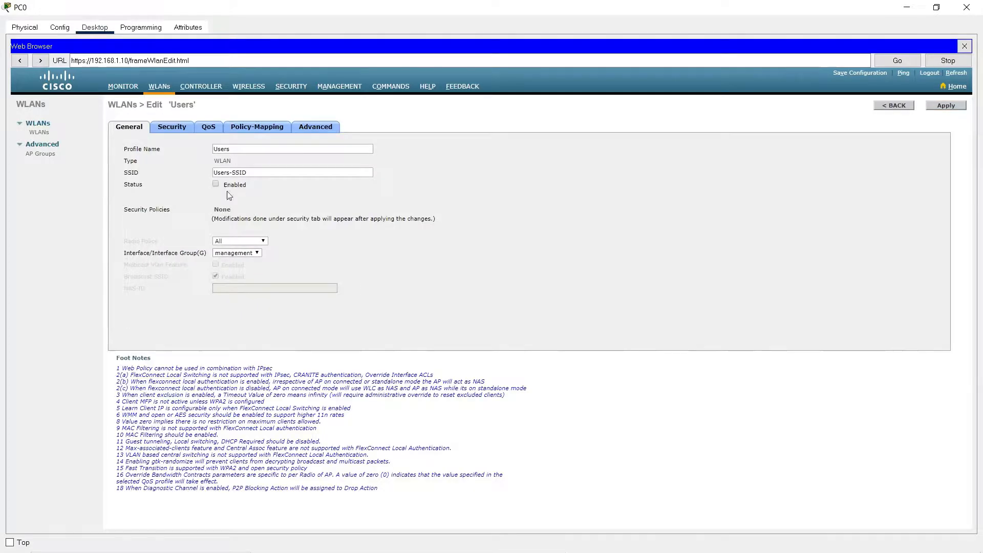
# Enable the Users WLAN and assign it to the Users interface.
pyautogui.click(216, 184)
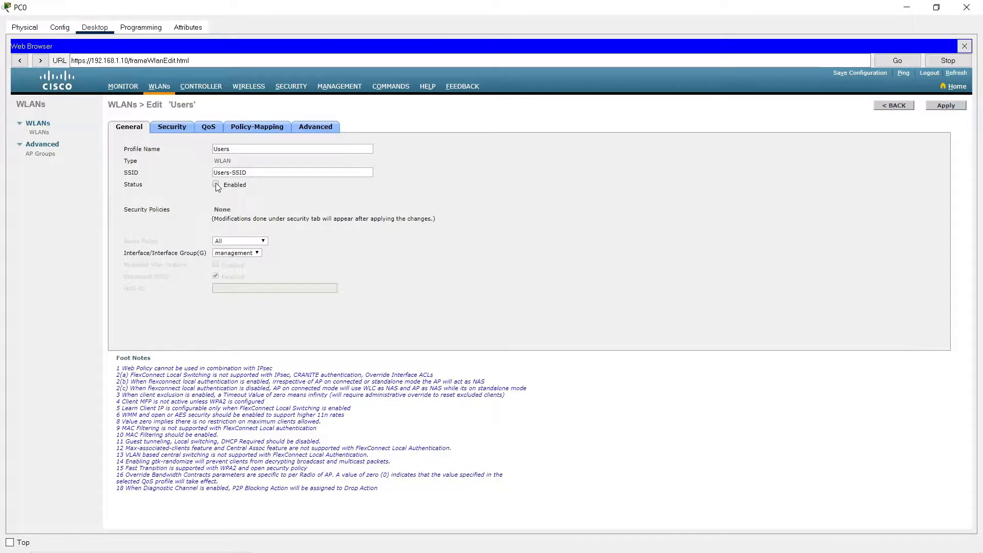
pyautogui.click(258, 254)
pyautogui.click(252, 277)
# Set the Users WLAN's Layer 2 security to WPA+WPA2 with WPA2 policy, enable PSK and enter the ASCII pre-shared key.
pyautogui.click(173, 129)
pyautogui.click(248, 168)
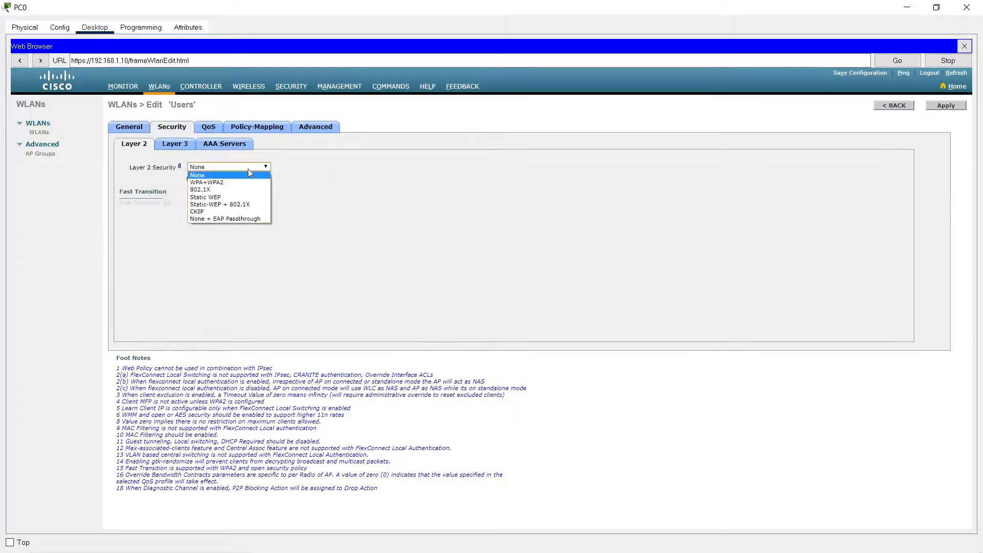
pyautogui.click(246, 182)
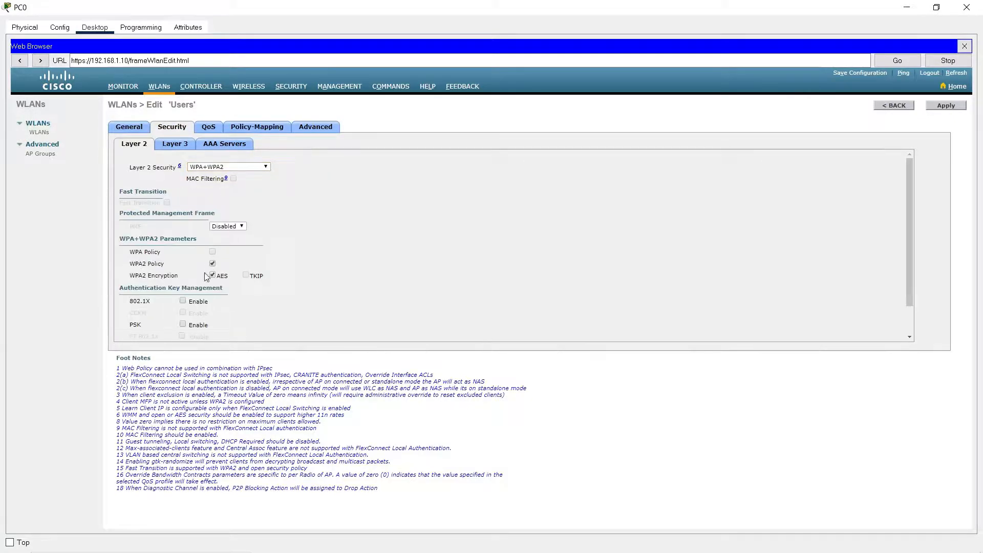
pyautogui.click(183, 324)
pyautogui.scroll(-2, 186, 328)
pyautogui.click(258, 314)
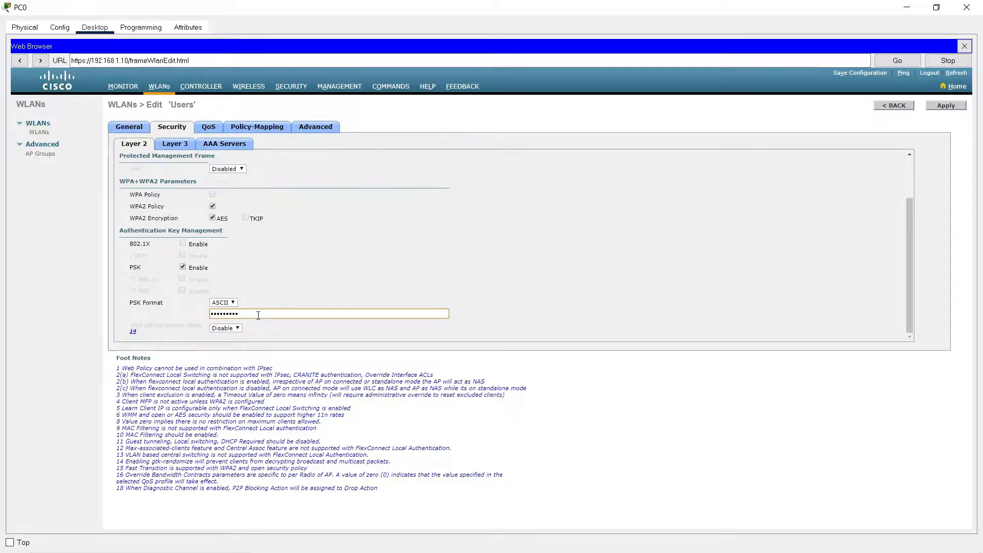
pyautogui.click(444, 225)
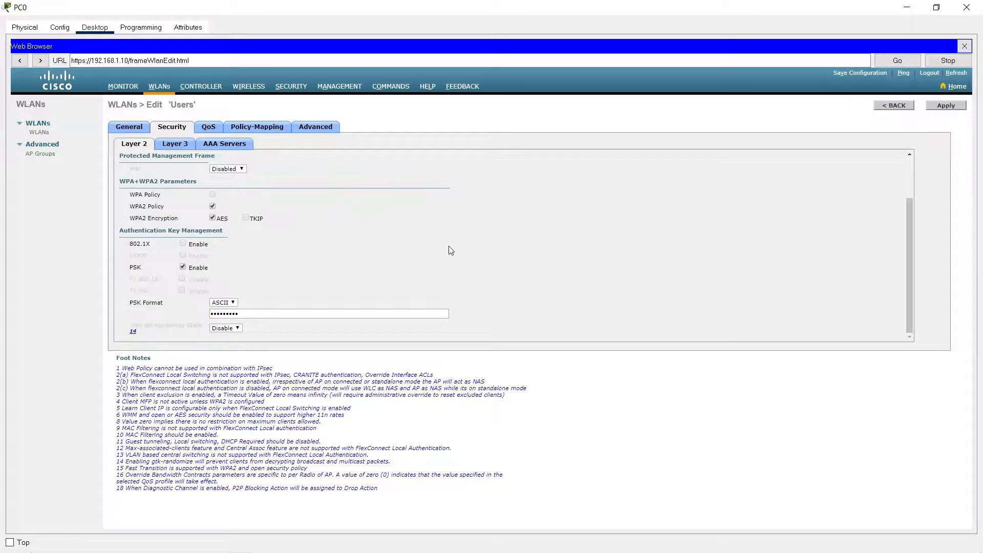
# Enable FlexConnect Local Switching and FlexConnect Local Auth for the Users WLAN and apply the configuration.
pyautogui.click(317, 129)
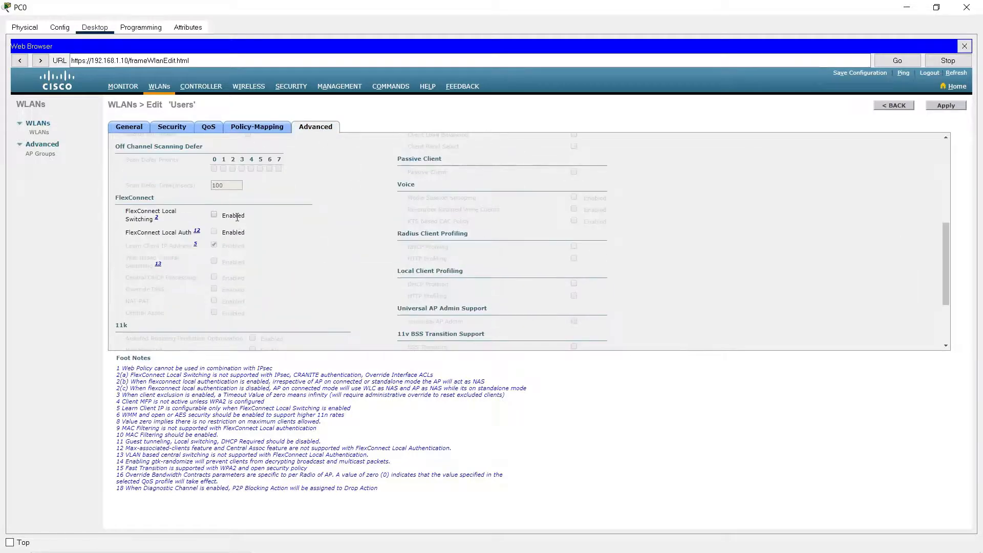
pyautogui.click(214, 215)
pyautogui.click(214, 231)
pyautogui.click(946, 105)
pyautogui.click(947, 107)
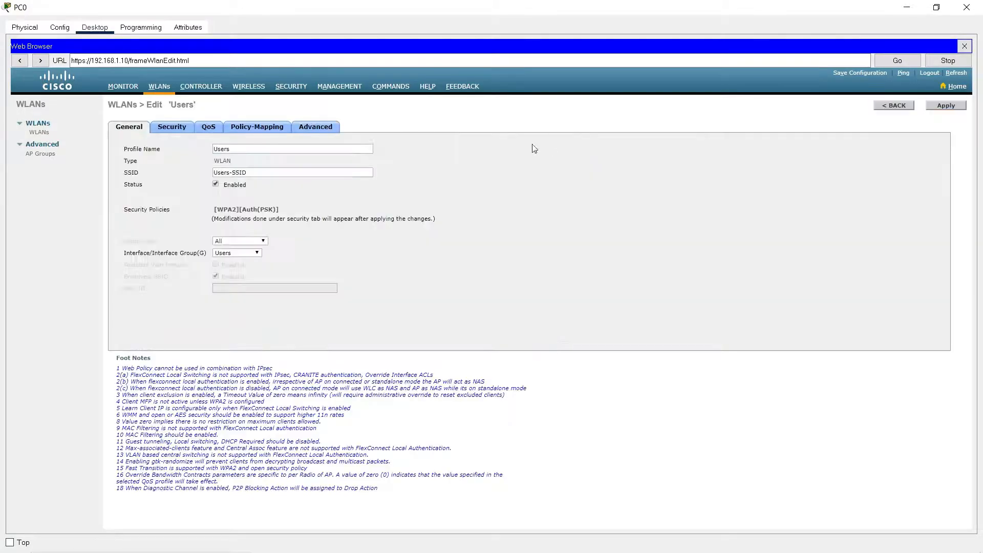
# Create a new WLAN with the profile name Boards and the SSID Boards-SSID, and apply it.
pyautogui.click(164, 87)
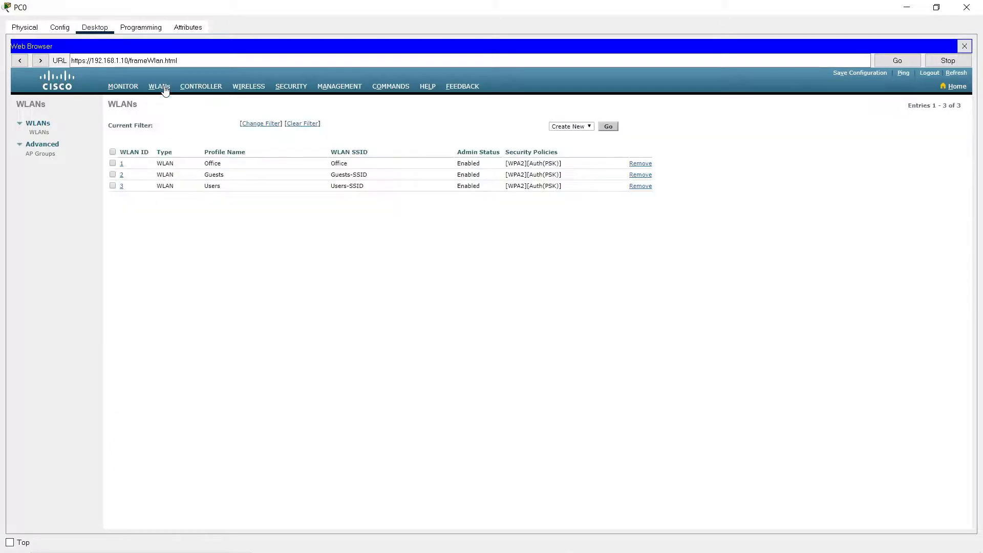
pyautogui.click(613, 130)
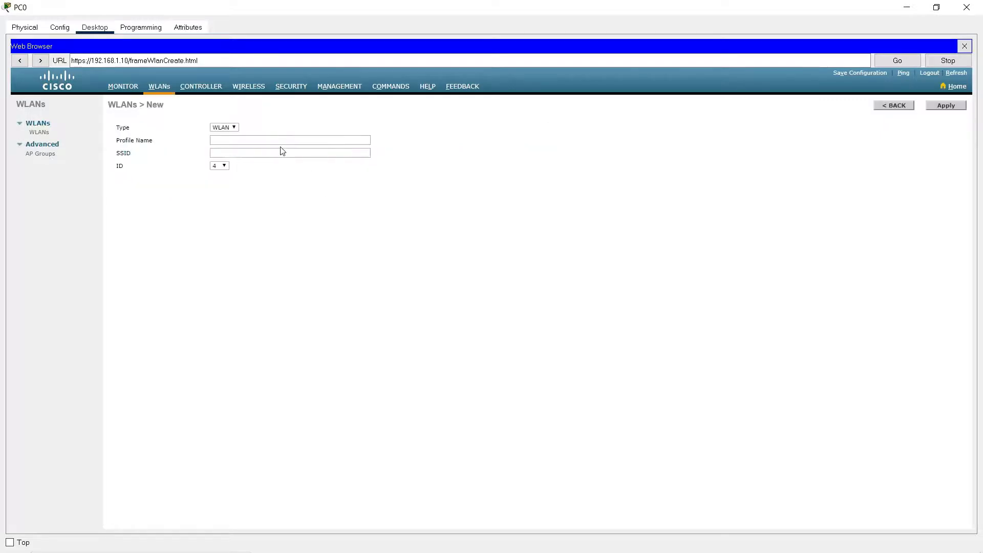
pyautogui.click(281, 139)
pyautogui.press('Tab')
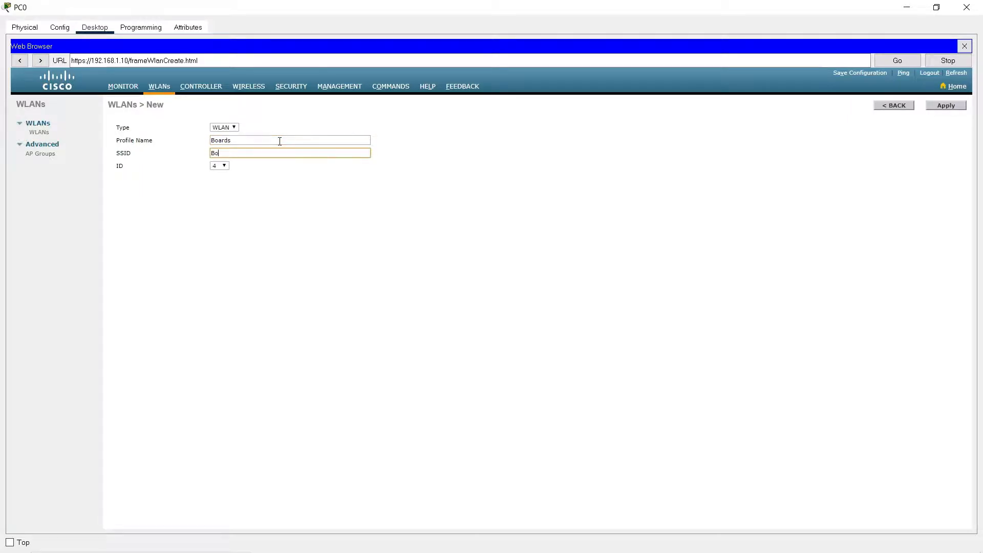
pyautogui.write('Boards-SSID')
pyautogui.click(943, 108)
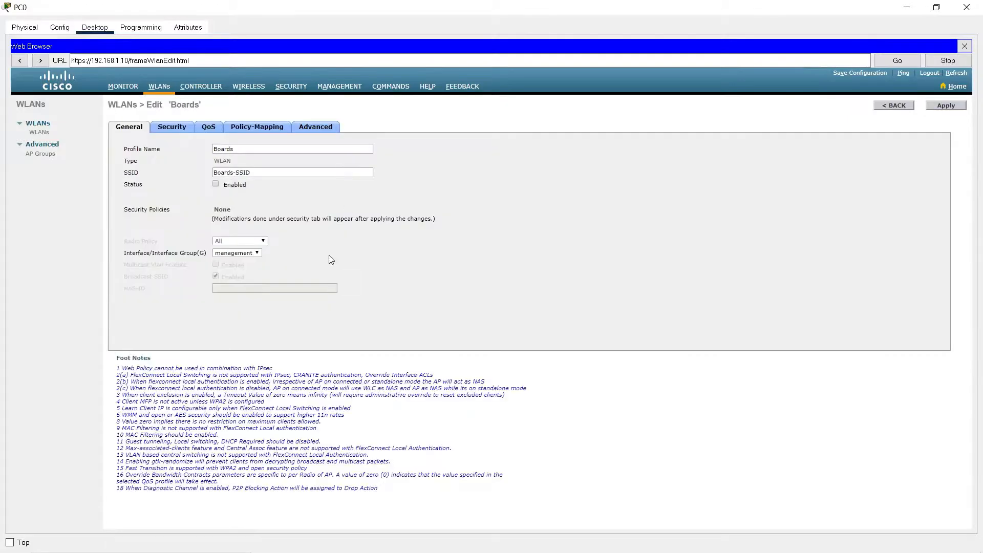
# Assign the Boards WLAN to the Boards interface, and set WPA+WPA2 Layer 2 security with PSK enabled and an ASCII pre-shared key.
pyautogui.click(254, 254)
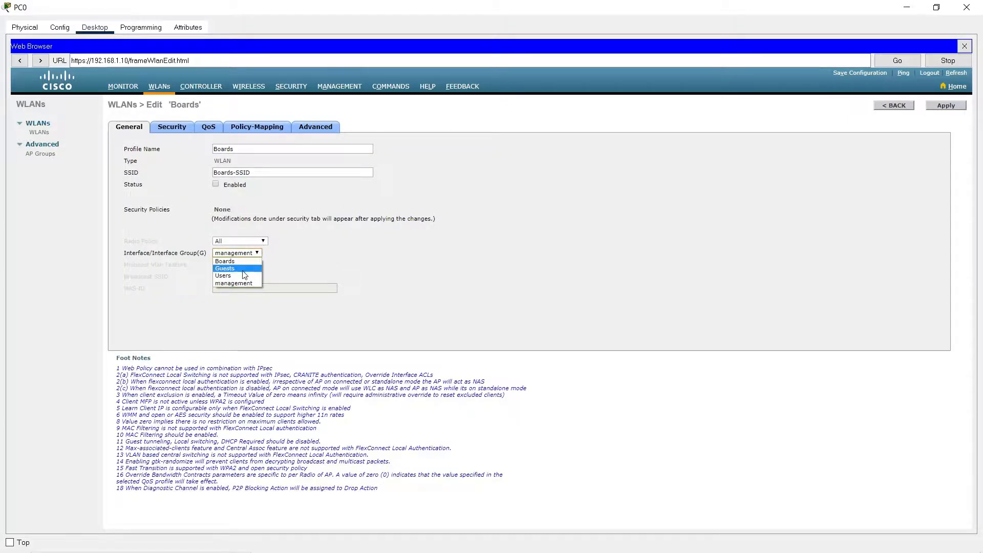
pyautogui.click(236, 262)
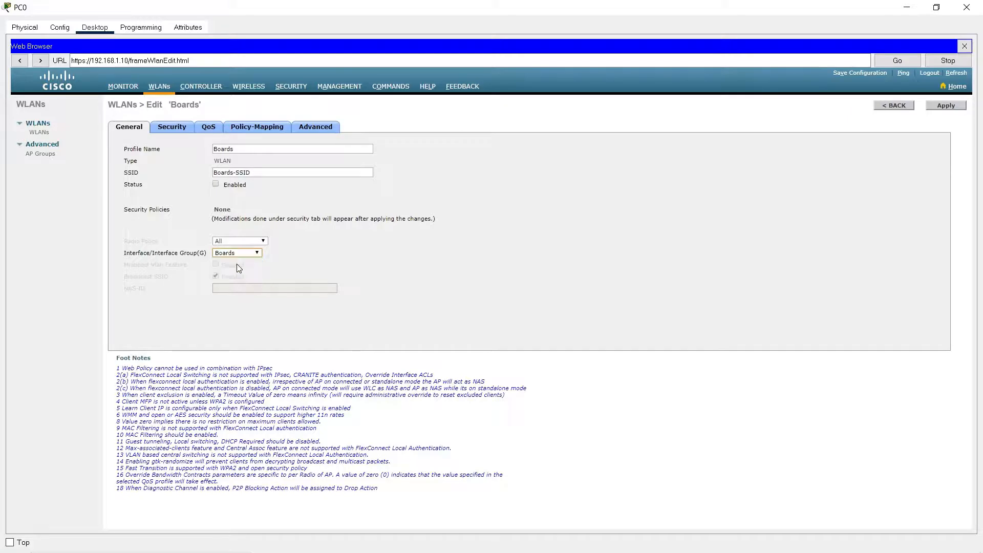
pyautogui.click(174, 128)
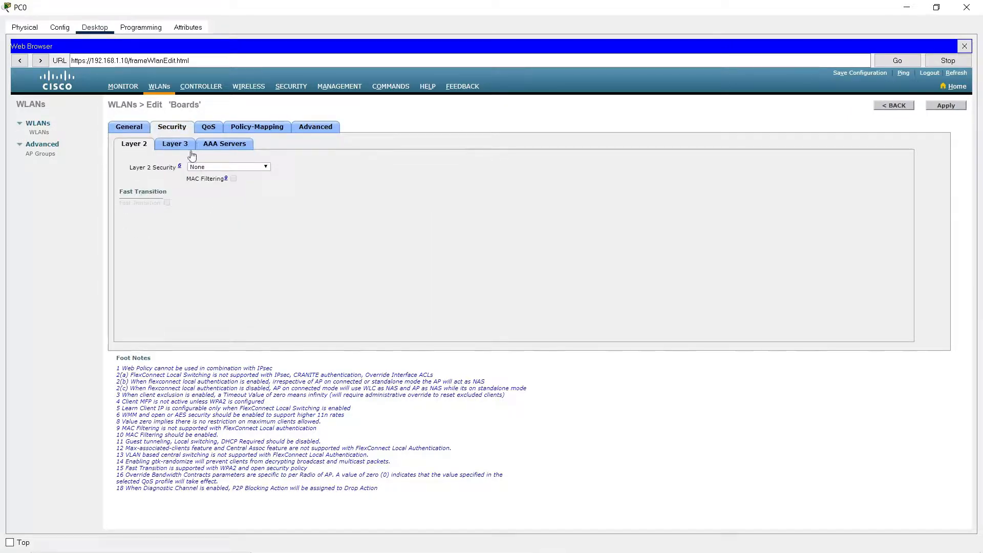
pyautogui.click(214, 167)
pyautogui.click(210, 181)
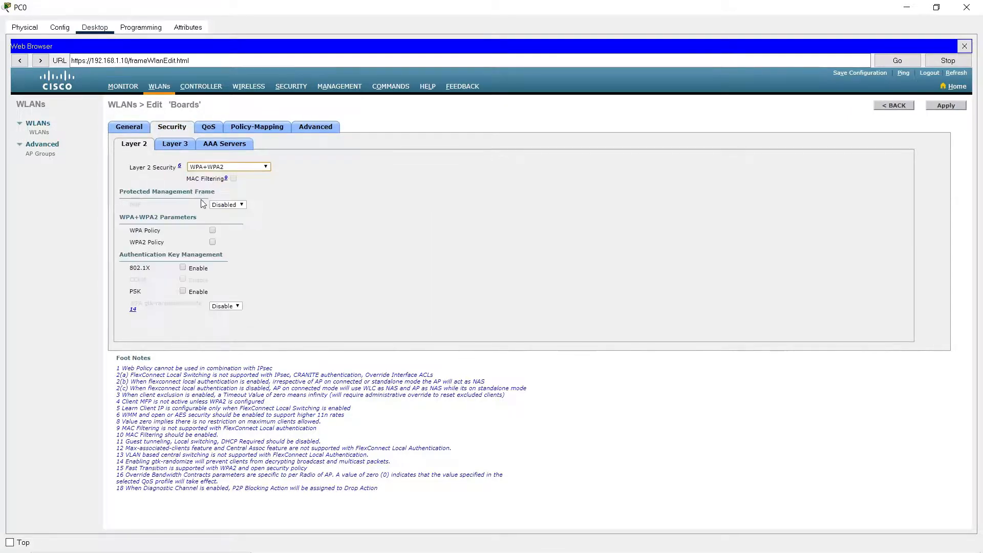
pyautogui.click(182, 291)
pyautogui.click(245, 314)
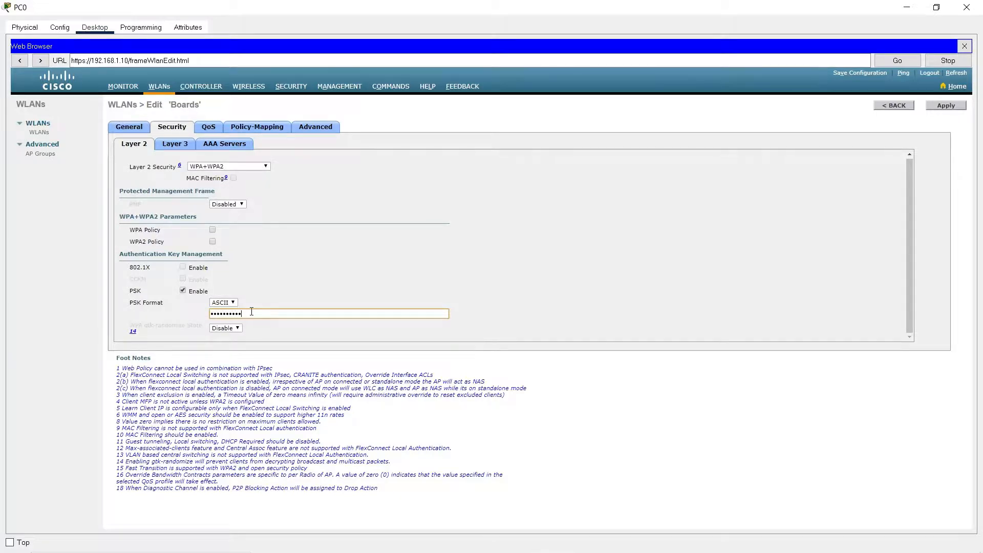
# Enable FlexConnect Local Switching and FlexConnect Local Auth for the Boards WLAN and try to apply the configuration.
pyautogui.click(318, 128)
pyautogui.scroll(-10, 333, 184)
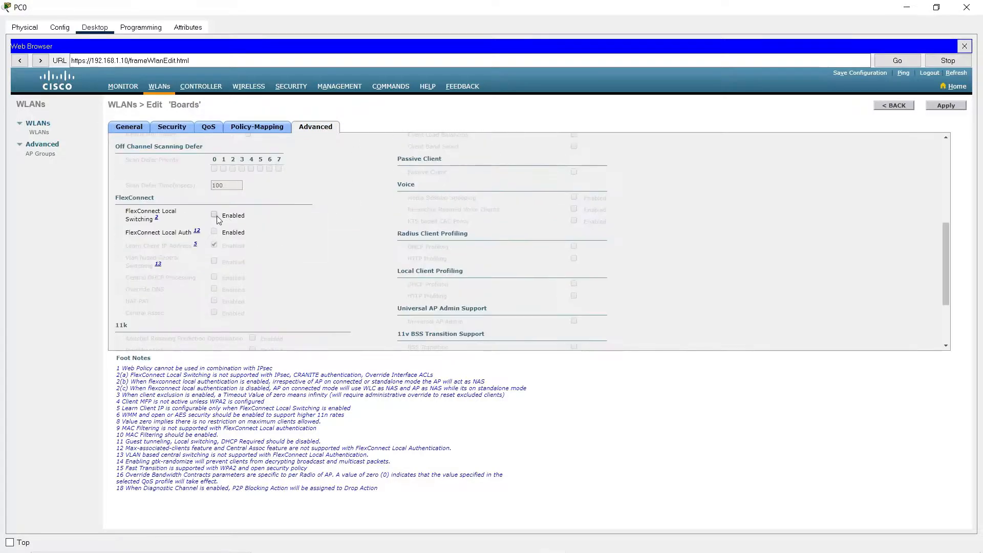
pyautogui.click(214, 215)
pyautogui.click(214, 232)
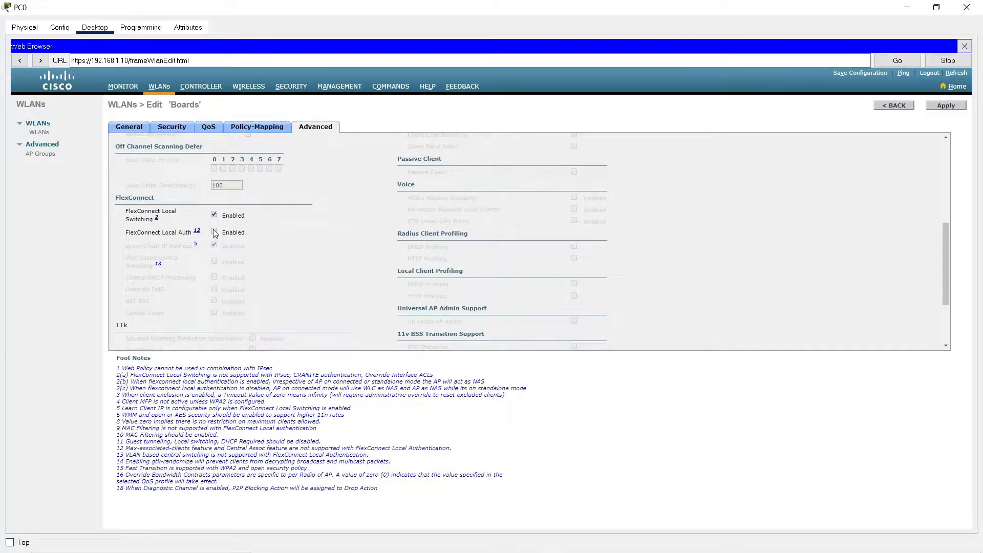
pyautogui.click(946, 107)
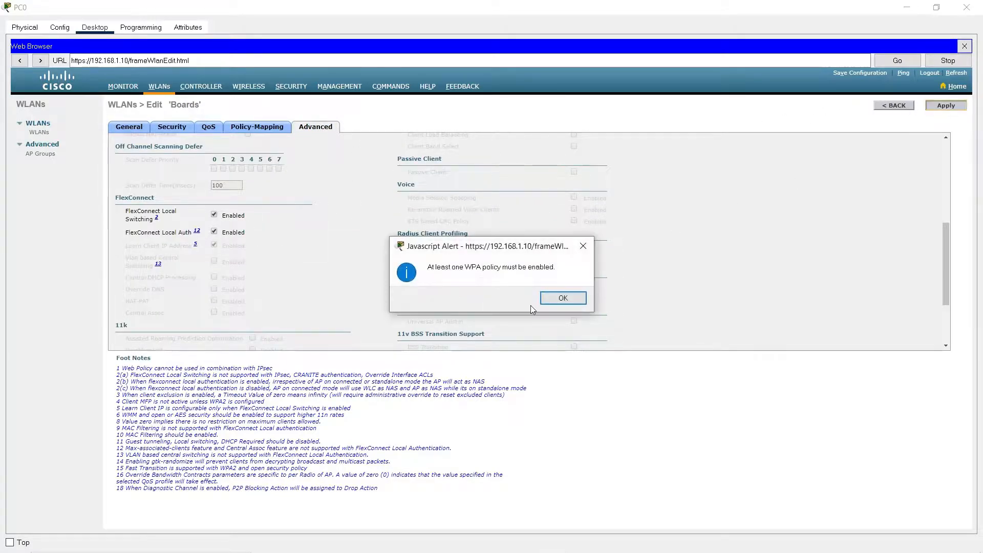
pyautogui.click(562, 298)
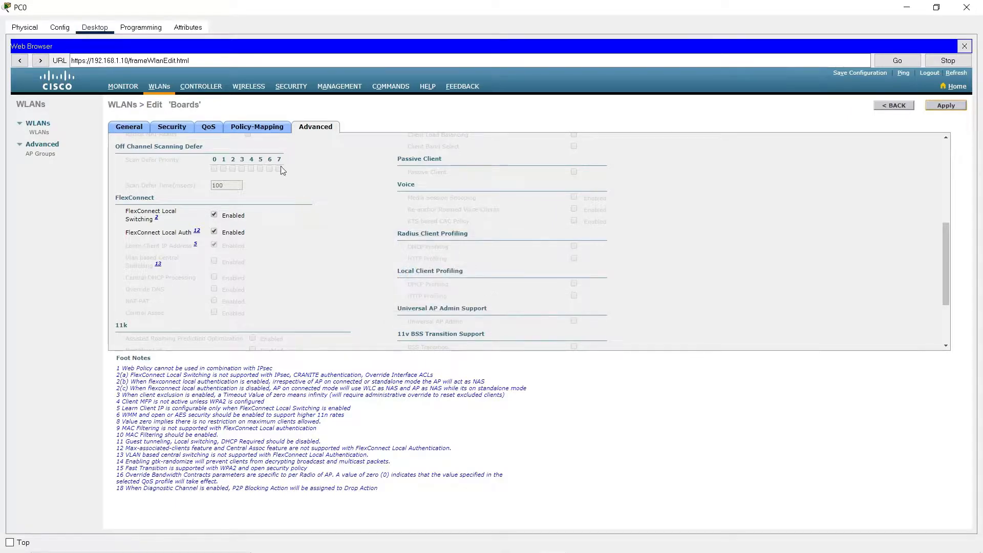
# Enable the WPA2 policy in the Boards WLAN's Layer 2 security and check its encryption and PSK settings.
pyautogui.click(172, 128)
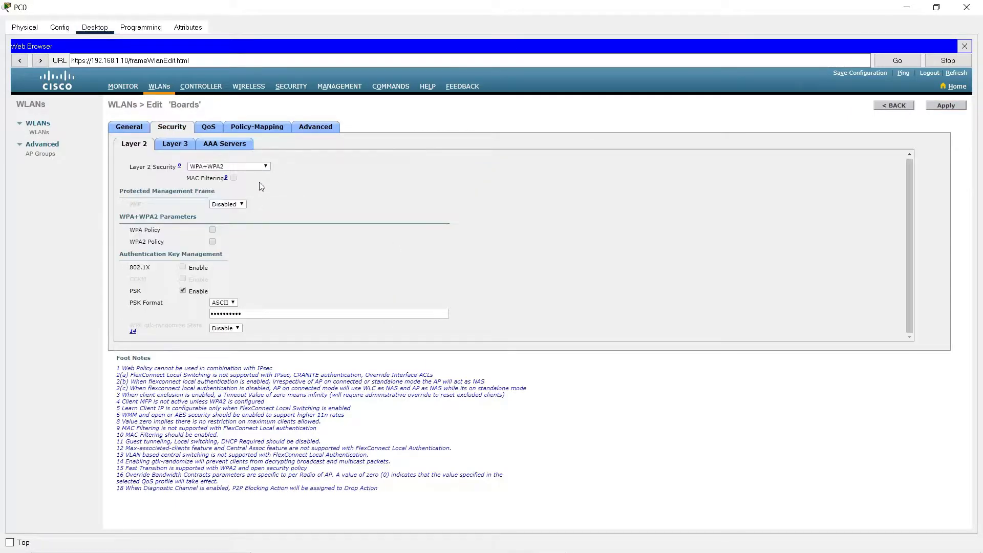
pyautogui.click(213, 241)
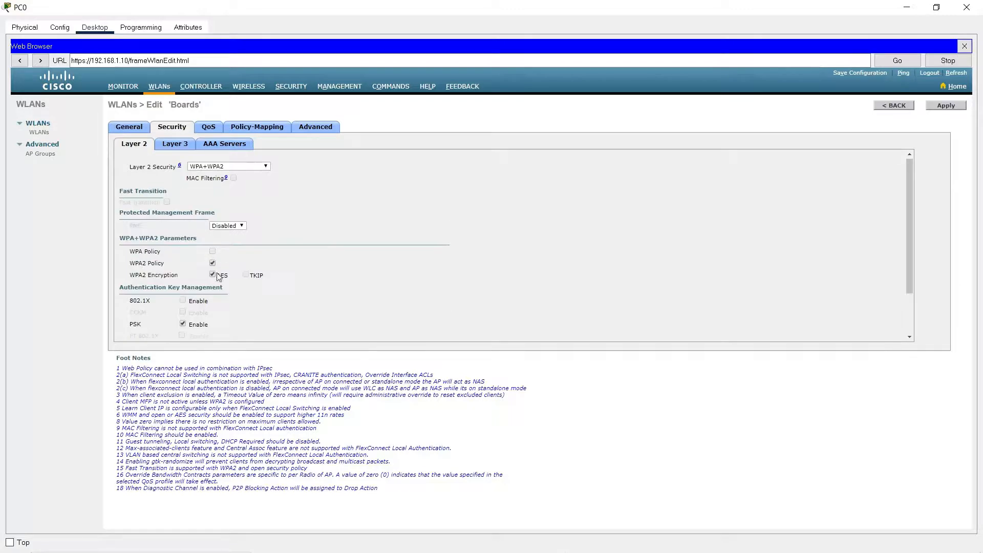
pyautogui.scroll(-2, 272, 264)
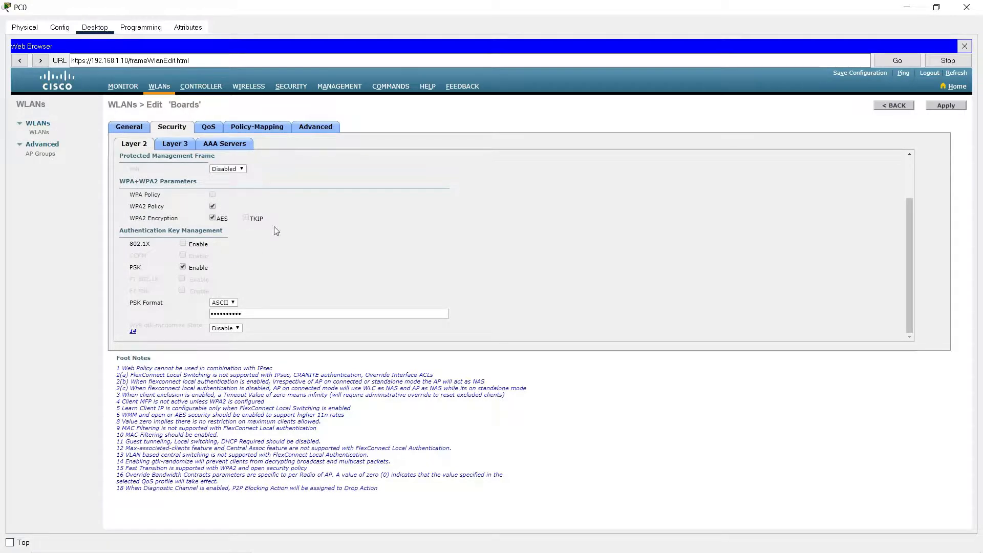
pyautogui.scroll(3, 276, 230)
# Recheck the Boards WLAN's FlexConnect and AAA server settings, and apply the WLAN configuration.
pyautogui.click(315, 128)
pyautogui.scroll(-5, 332, 203)
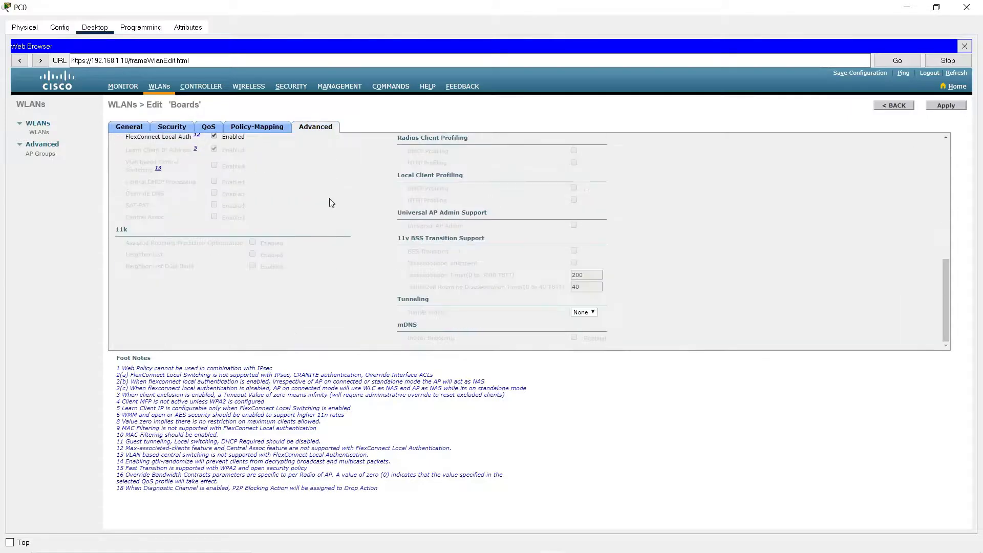
pyautogui.scroll(5, 331, 204)
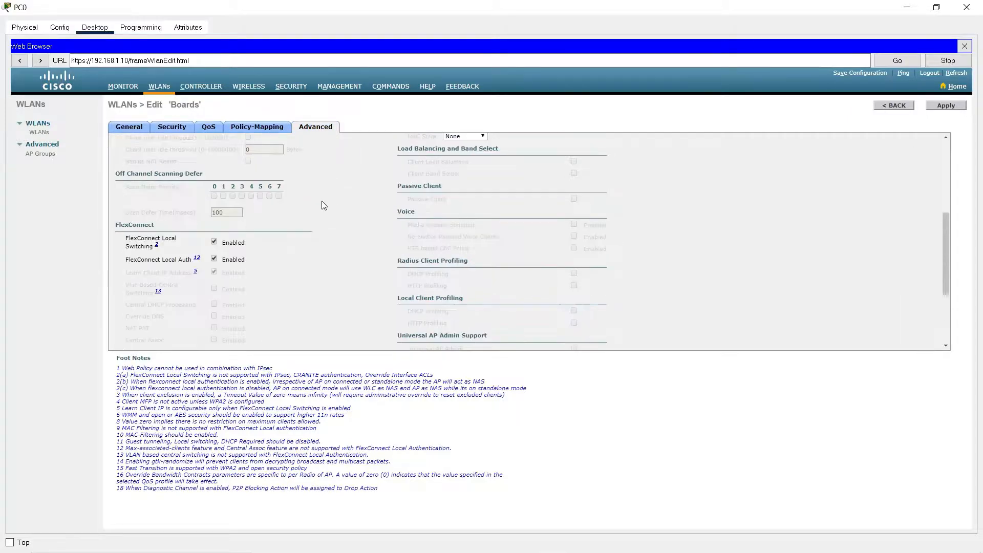
pyautogui.click(172, 128)
pyautogui.click(215, 145)
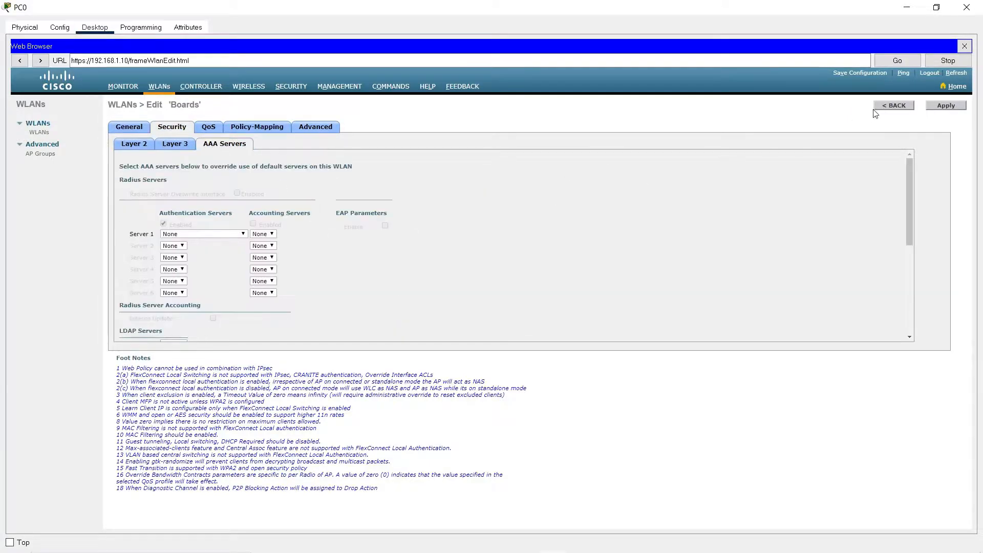
pyautogui.click(943, 109)
pyautogui.click(956, 105)
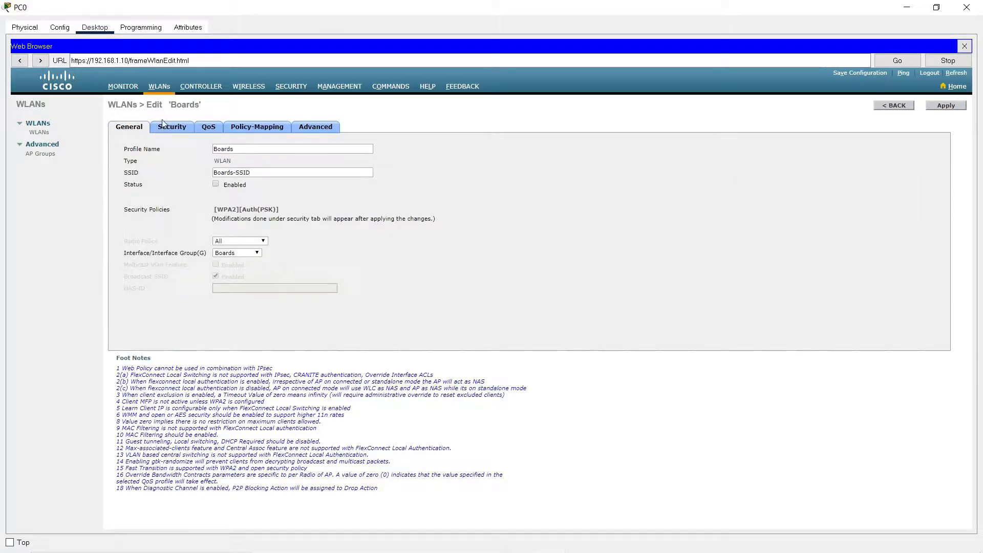
# Review the list of configured WLANs, open the controller's Wireless page, and return to the network topology.
pyautogui.click(158, 92)
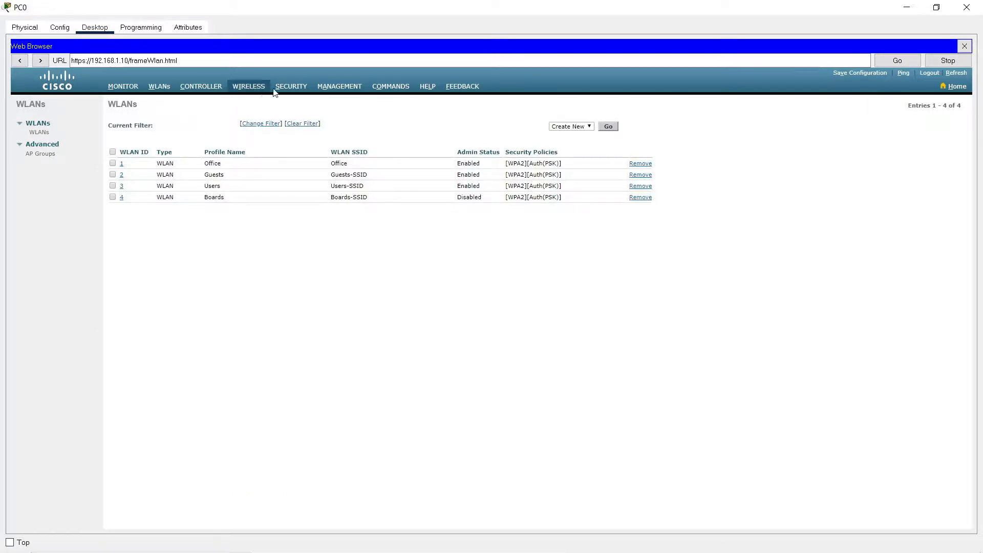
pyautogui.click(244, 91)
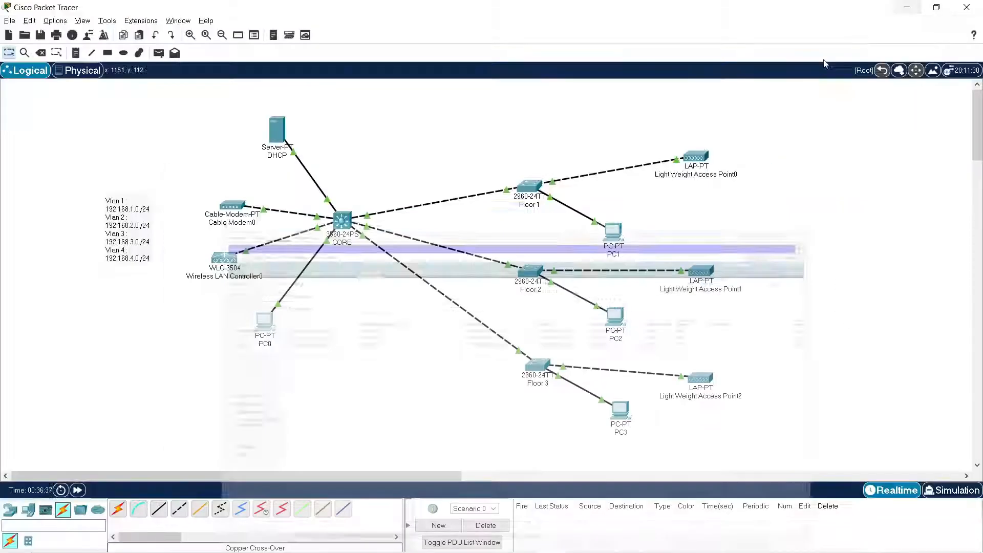
pyautogui.click(907, 8)
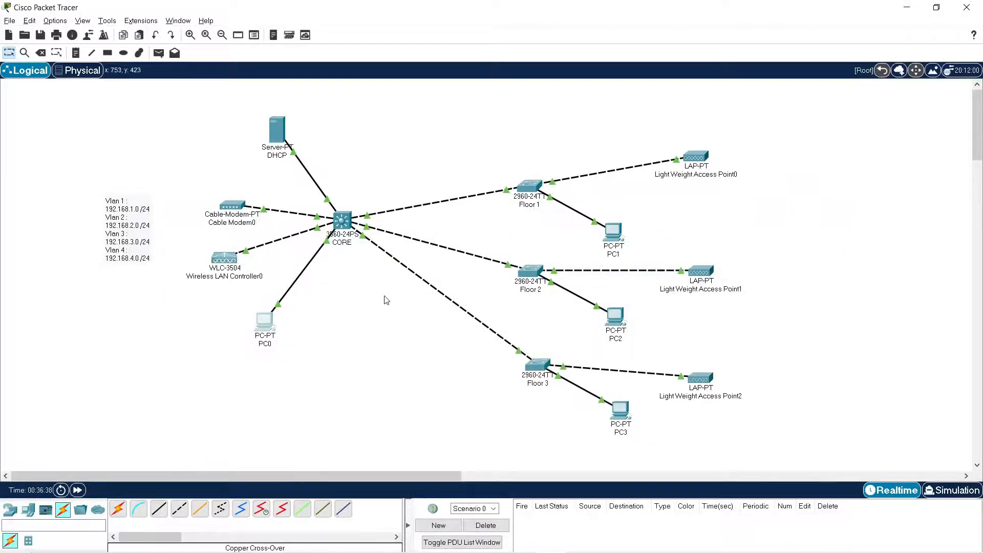
# Add three laptops to the topology, one beside each lightweight access point.
pyautogui.click(28, 510)
pyautogui.click(139, 518)
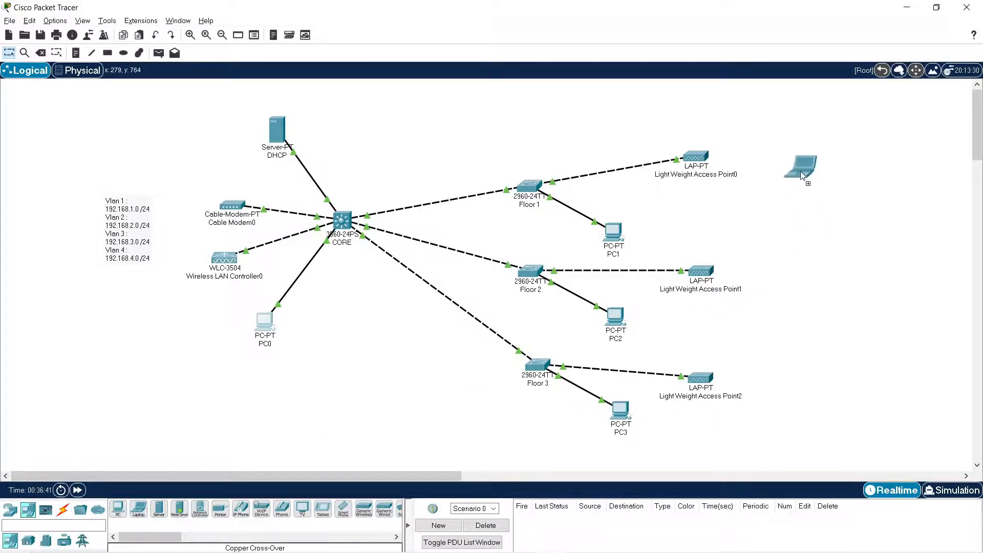
pyautogui.click(802, 171)
pyautogui.click(139, 509)
pyautogui.click(823, 272)
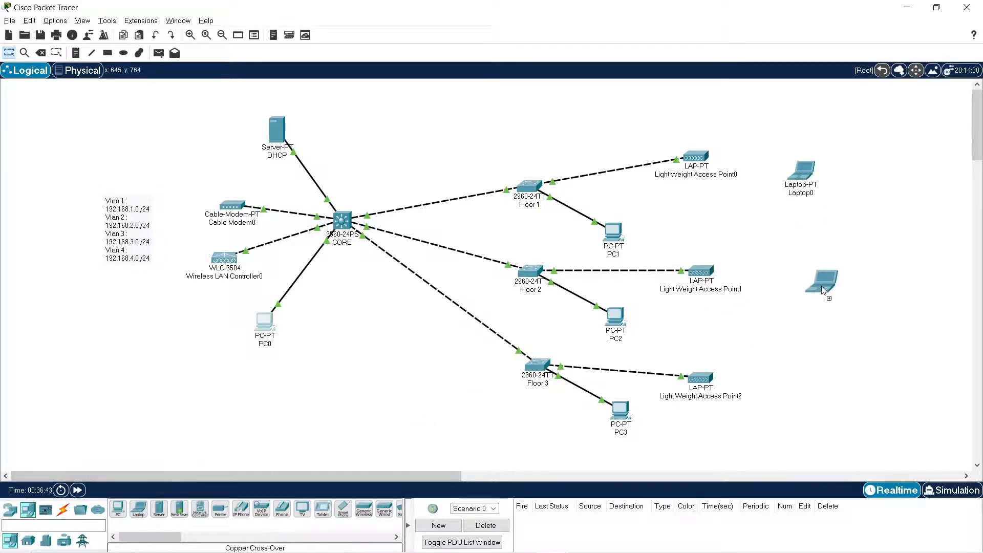
pyautogui.click(138, 512)
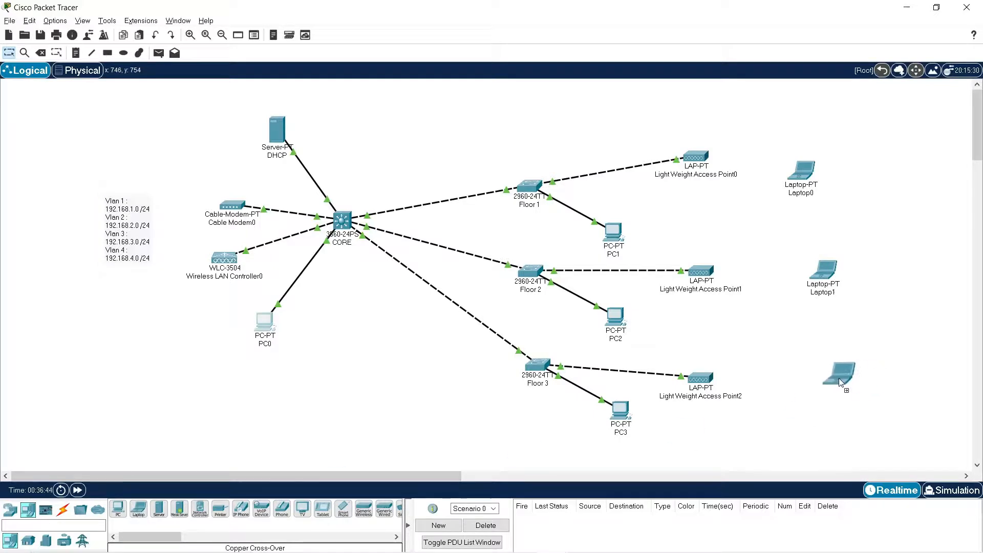
pyautogui.click(838, 378)
# Replace Laptop0's network module with the WPC300N wireless module and list the wireless networks available to it.
pyautogui.click(799, 174)
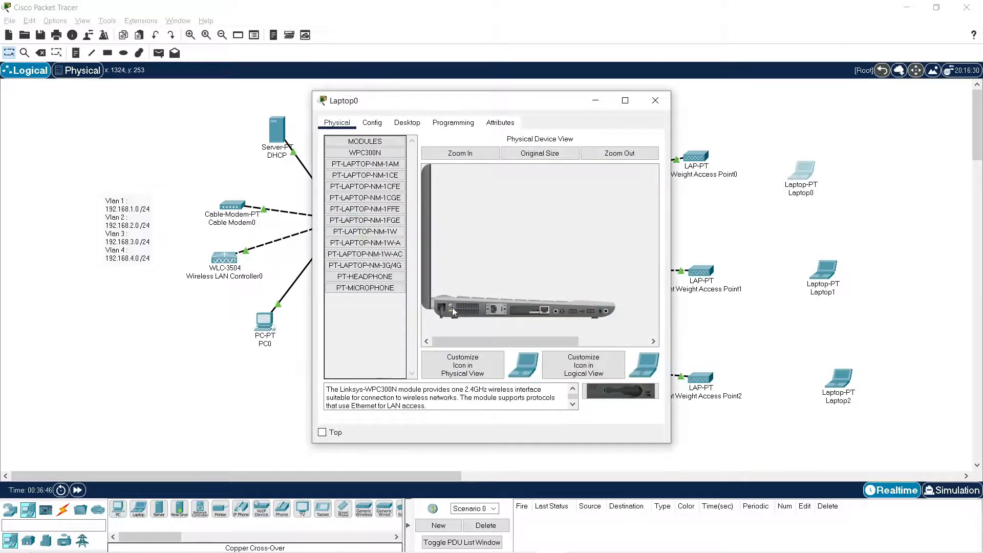
pyautogui.moveTo(542, 309); pyautogui.dragTo(535, 328)
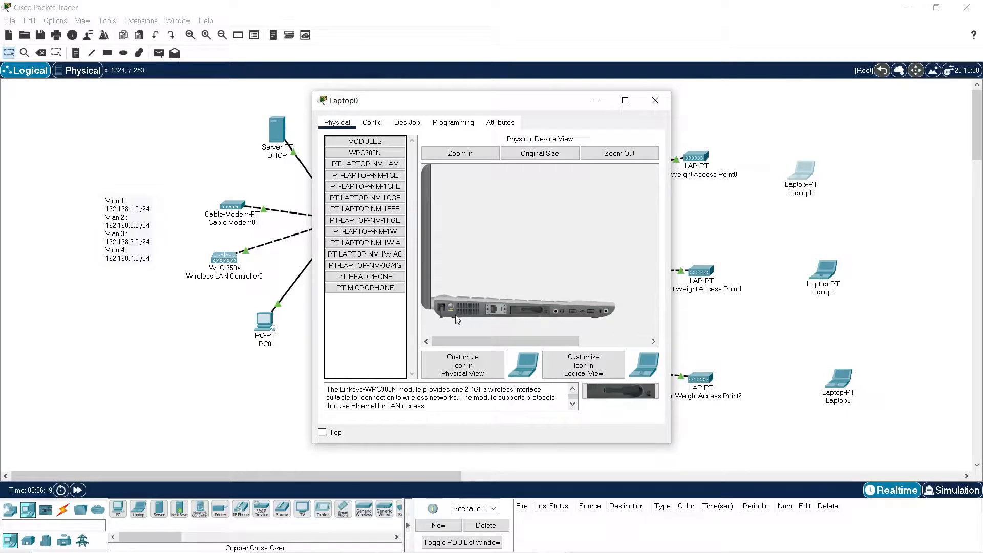
pyautogui.click(408, 123)
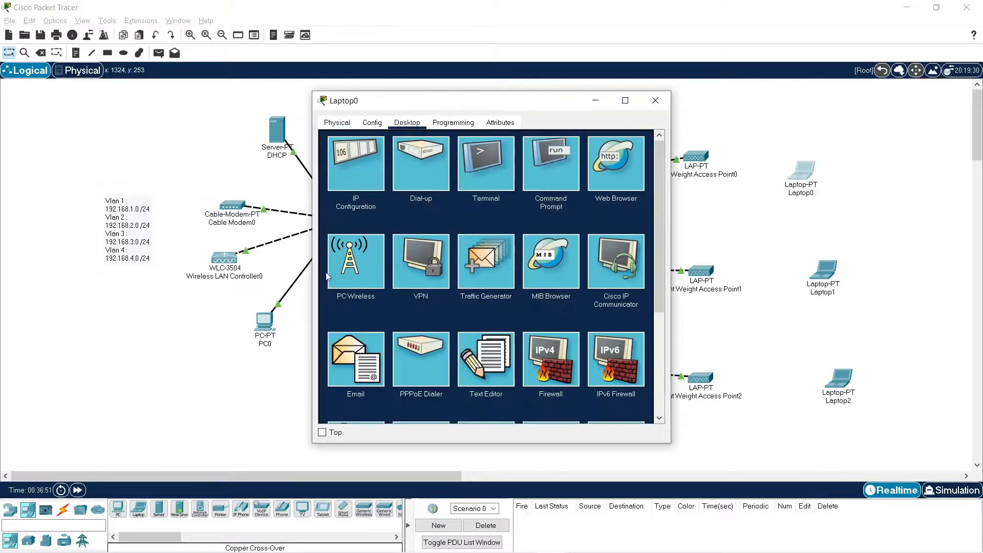
pyautogui.click(351, 276)
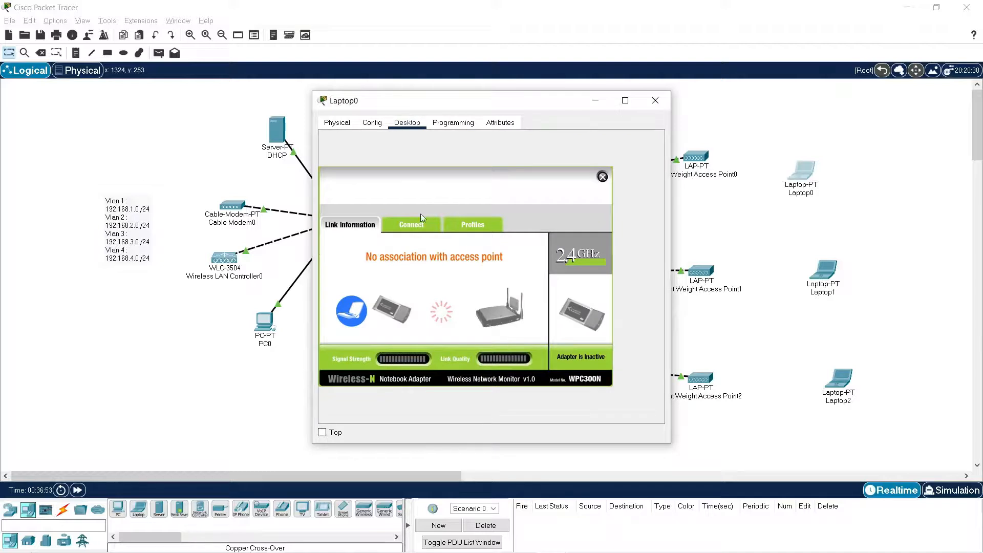
pyautogui.click(414, 228)
pyautogui.click(465, 336)
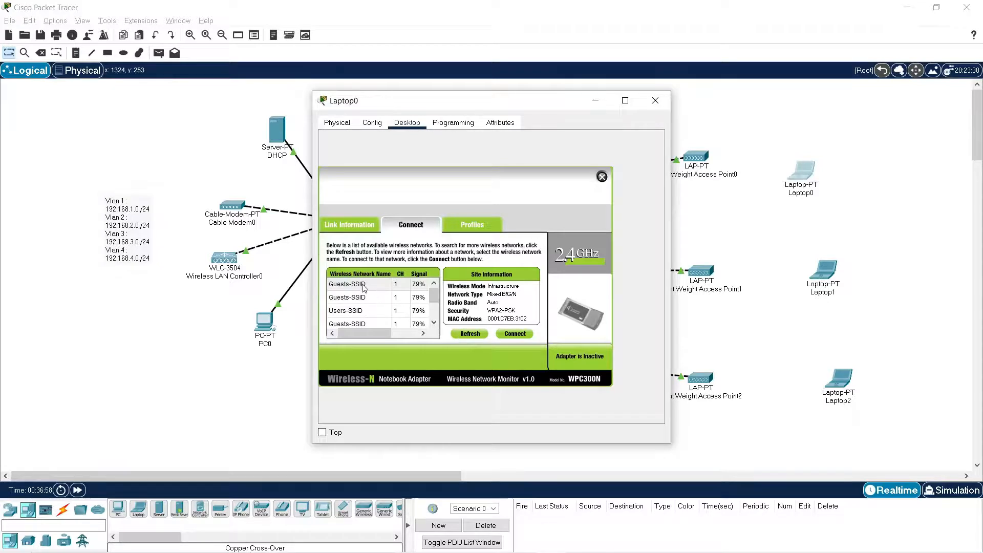
# Connect Laptop0 to Guests-SSID with WPA2-Personal security, entering the pre-shared key.
pyautogui.click(363, 286)
pyautogui.click(515, 334)
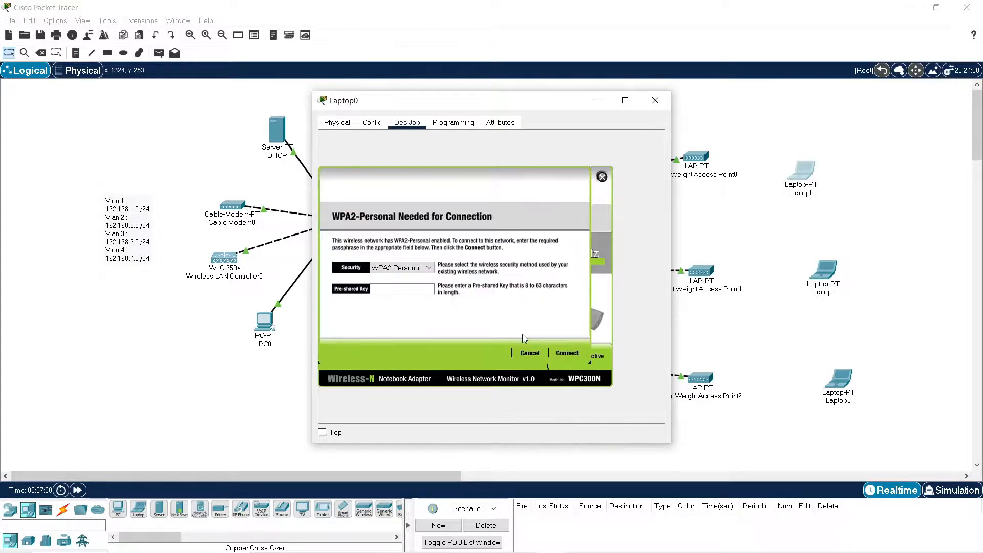
pyautogui.click(414, 290)
pyautogui.write('123456789')
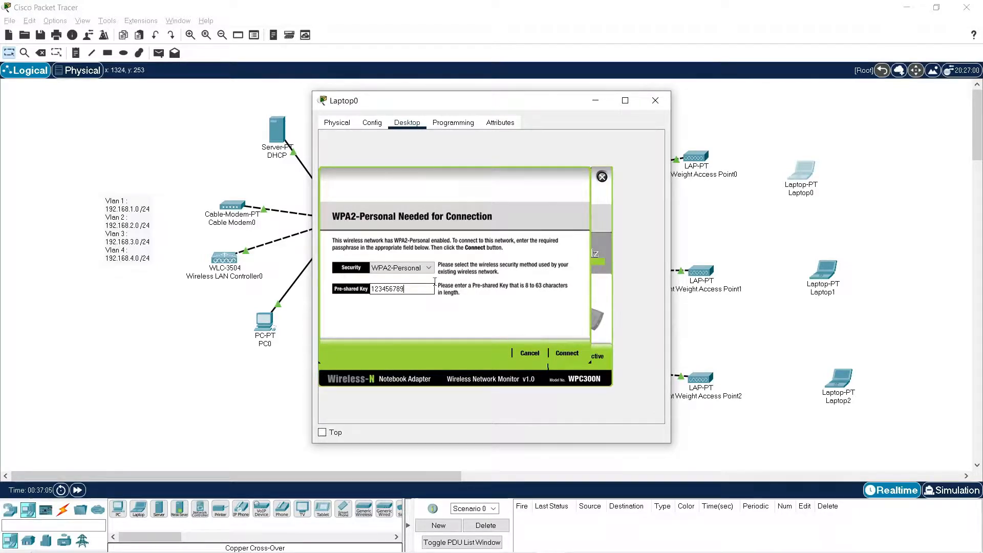
pyautogui.click(567, 354)
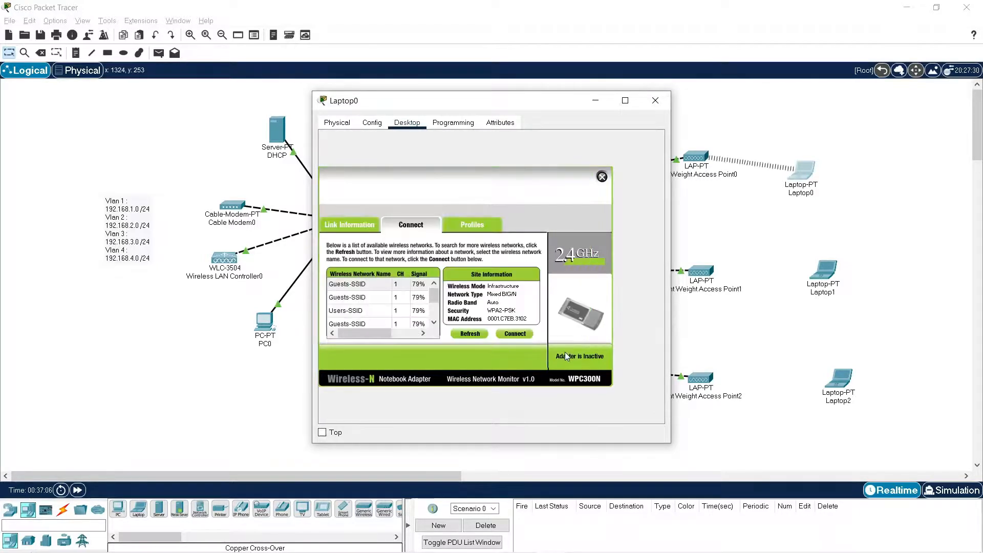
pyautogui.click(655, 100)
# Move Laptop0 and Laptop1 closer to their access points, and replace Laptop1's network module with the WPC300N wireless module.
pyautogui.moveTo(804, 172); pyautogui.dragTo(779, 139)
pyautogui.moveTo(828, 287); pyautogui.dragTo(812, 283)
pyautogui.click(811, 276)
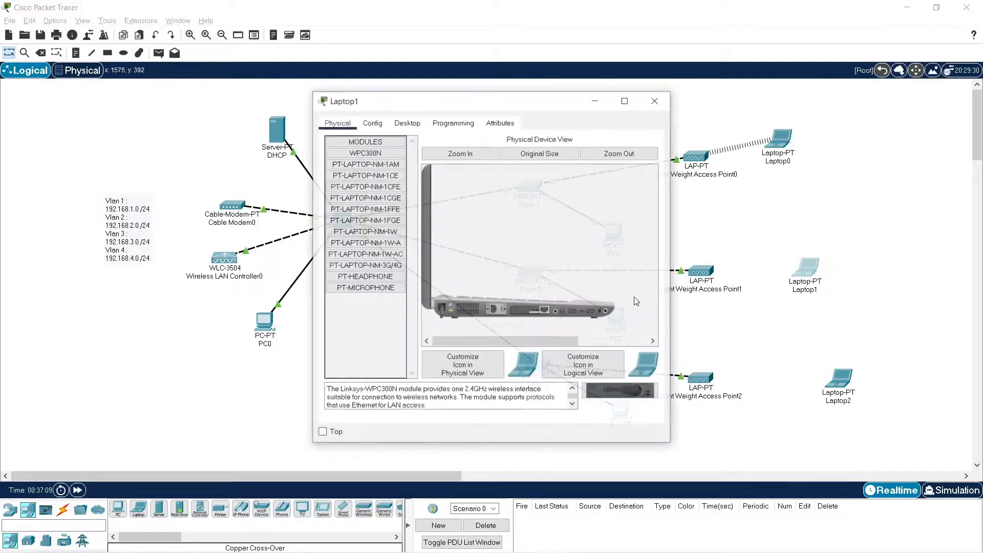
pyautogui.click(449, 309)
pyautogui.moveTo(530, 311); pyautogui.dragTo(397, 329)
pyautogui.moveTo(604, 389); pyautogui.dragTo(532, 308)
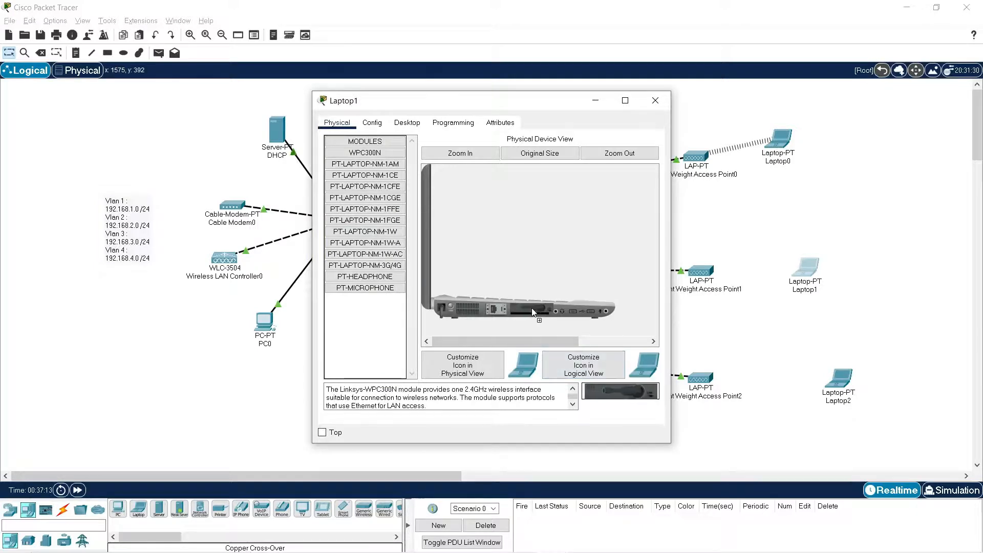
pyautogui.click(451, 309)
# Open Laptop1's PC Wireless utility and refresh its list of available wireless networks.
pyautogui.click(407, 122)
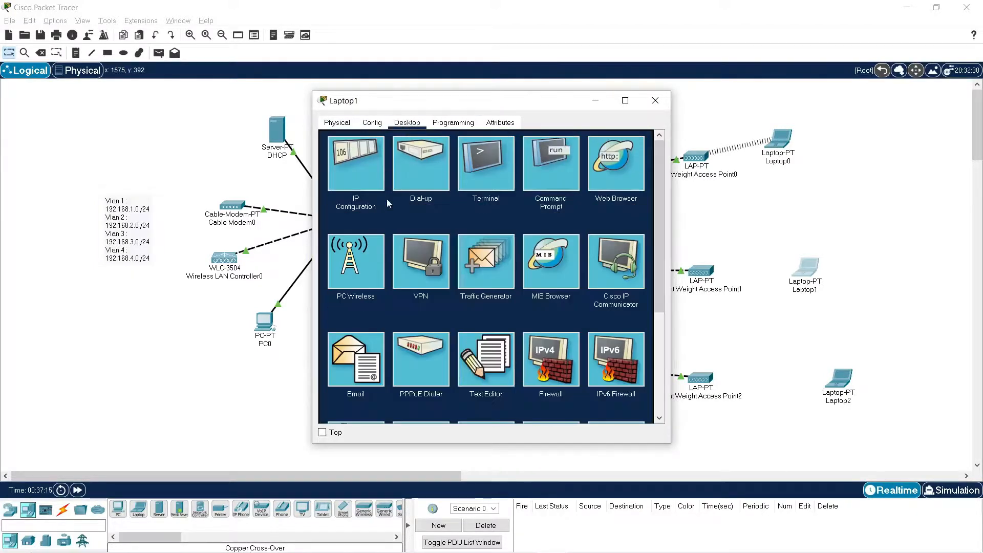
pyautogui.click(369, 252)
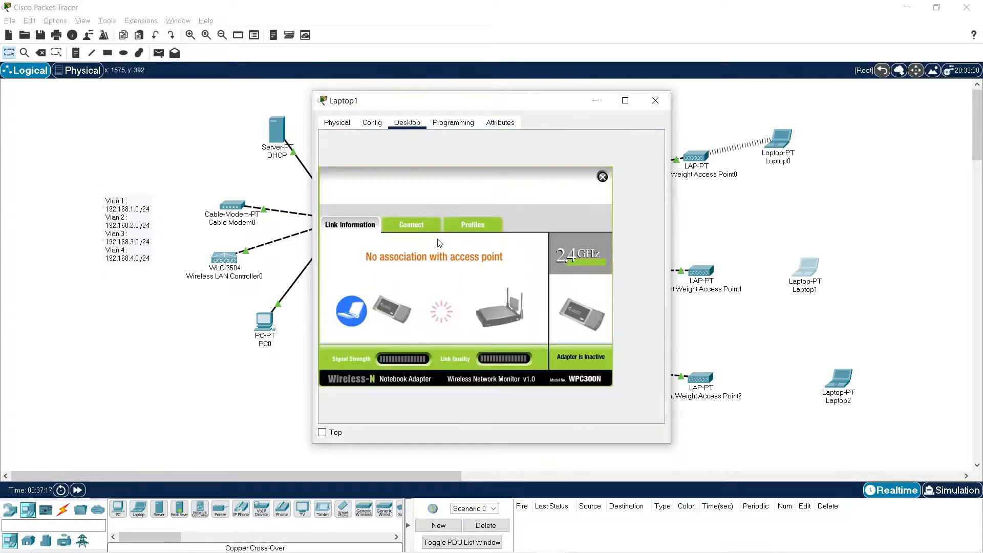
pyautogui.click(421, 230)
pyautogui.click(469, 333)
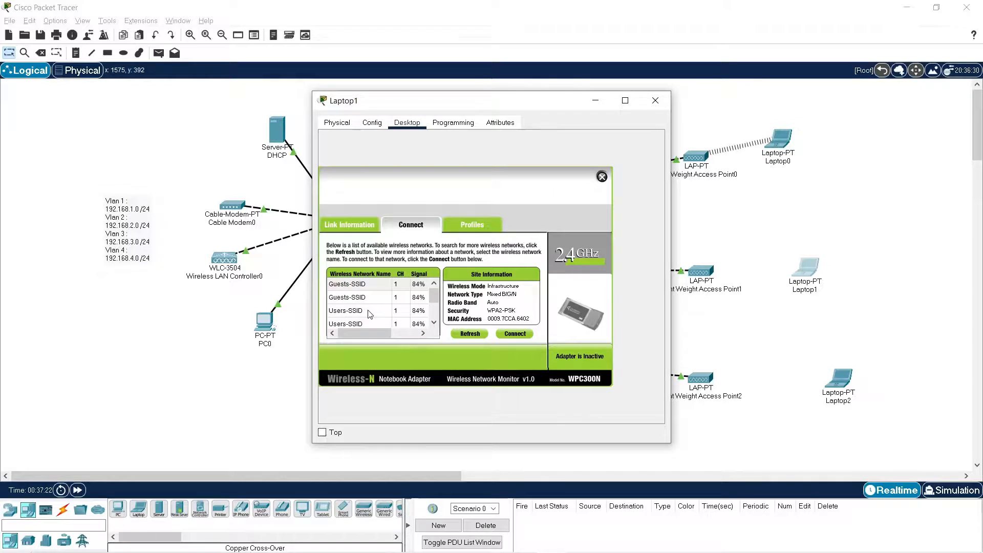
pyautogui.click(369, 312)
pyautogui.click(469, 335)
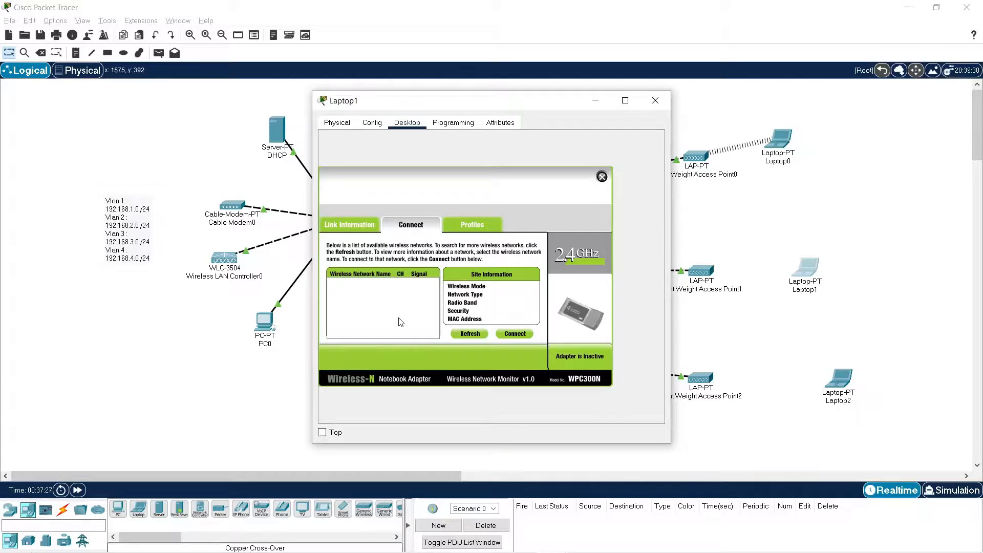
# Connect Laptop1 to Users-SSID with WPA2-Personal security, entering the pre-shared key.
pyautogui.click(362, 311)
pyautogui.click(514, 334)
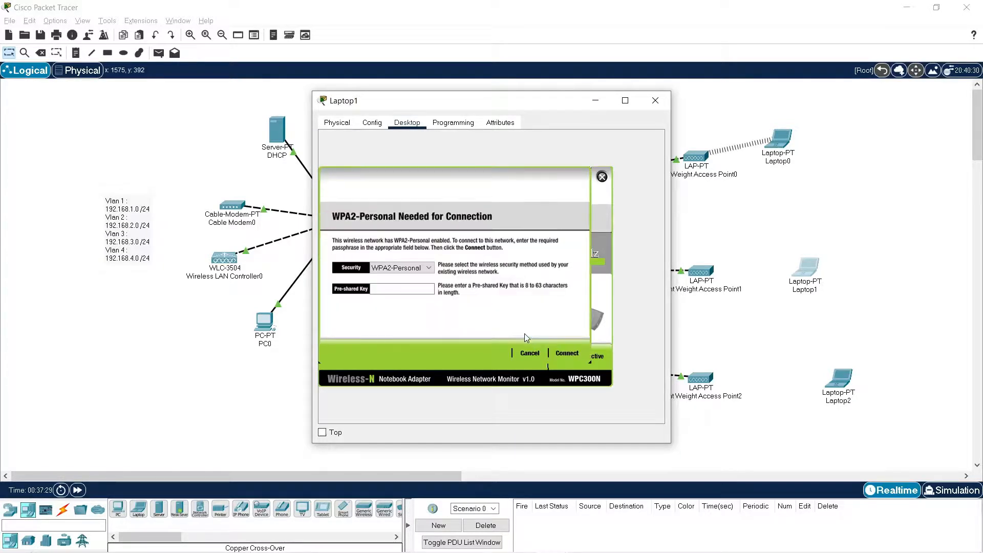
pyautogui.click(382, 290)
pyautogui.write('987')
pyautogui.write('5543')
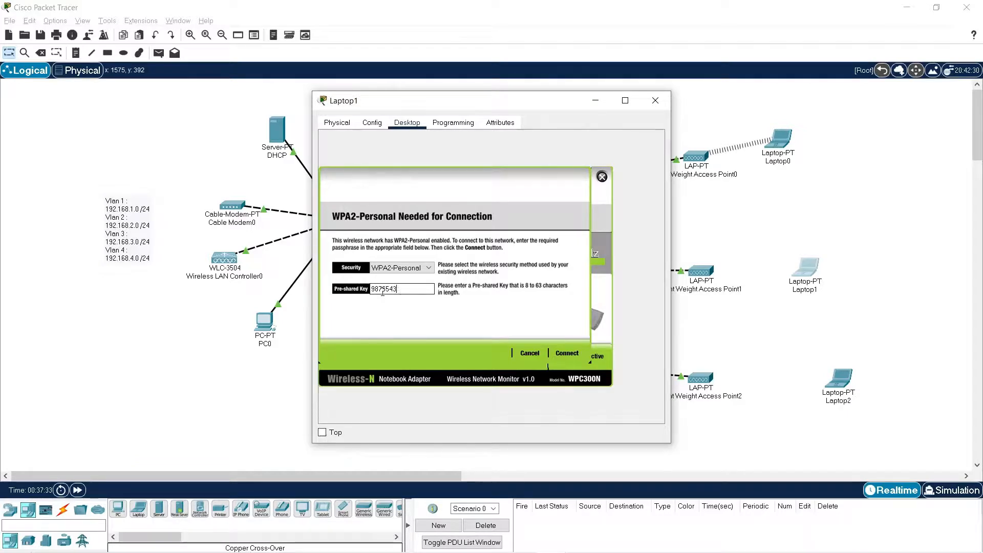
pyautogui.write('21')
pyautogui.click(566, 354)
pyautogui.click(655, 100)
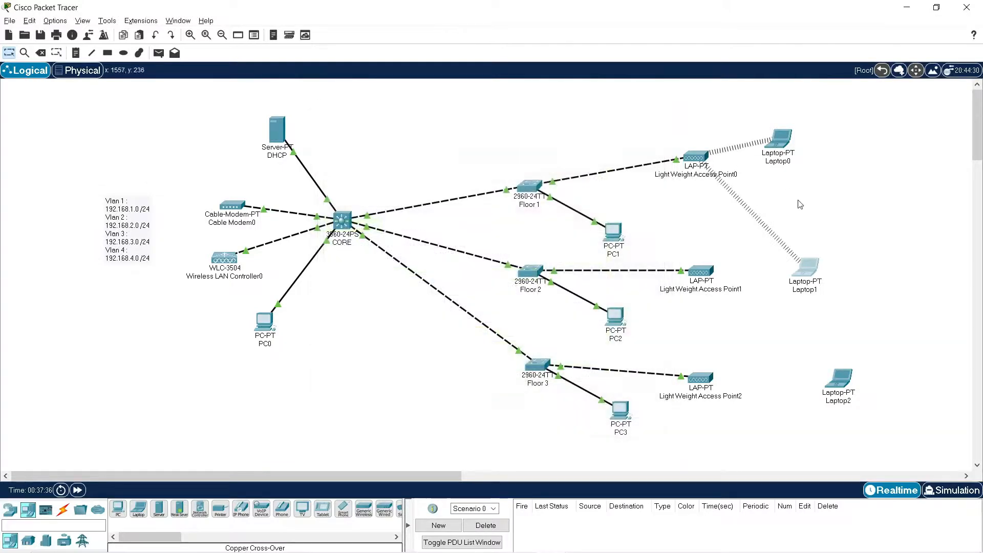
# Move Laptop1 below Light Weight Access Point1 and Laptop2 below Light Weight Access Point2, and open Laptop2's device window.
pyautogui.moveTo(811, 274); pyautogui.dragTo(770, 297)
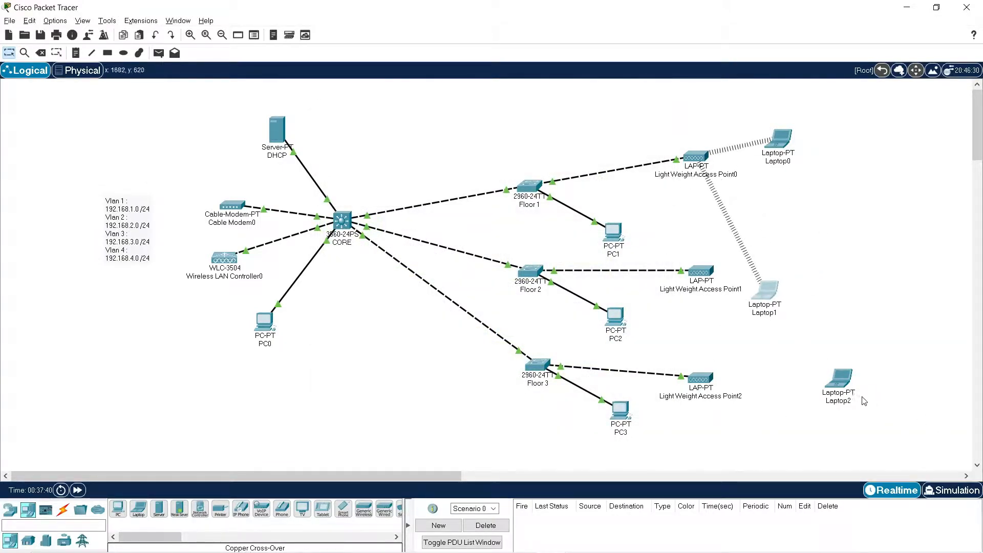
pyautogui.moveTo(842, 392); pyautogui.dragTo(749, 434)
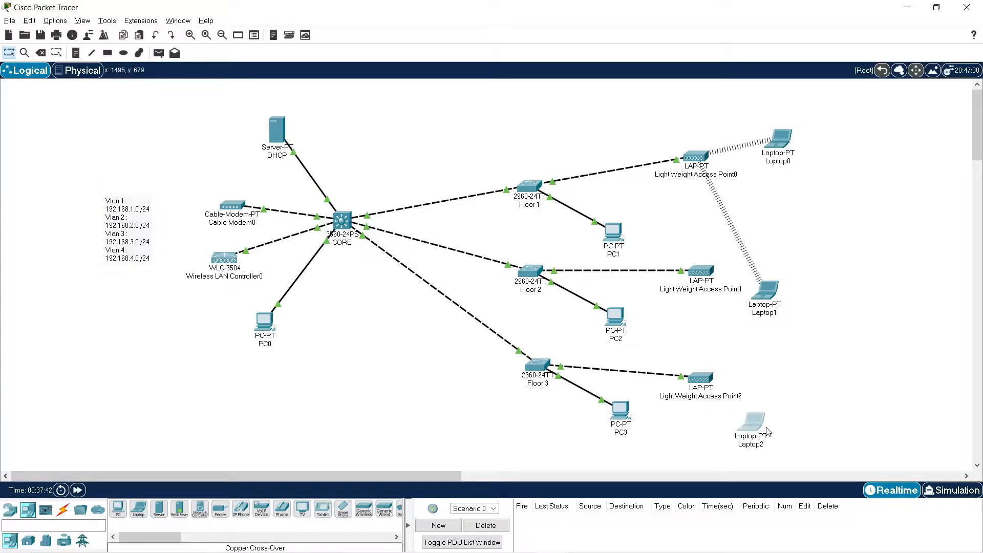
pyautogui.click(759, 427)
pyautogui.click(407, 123)
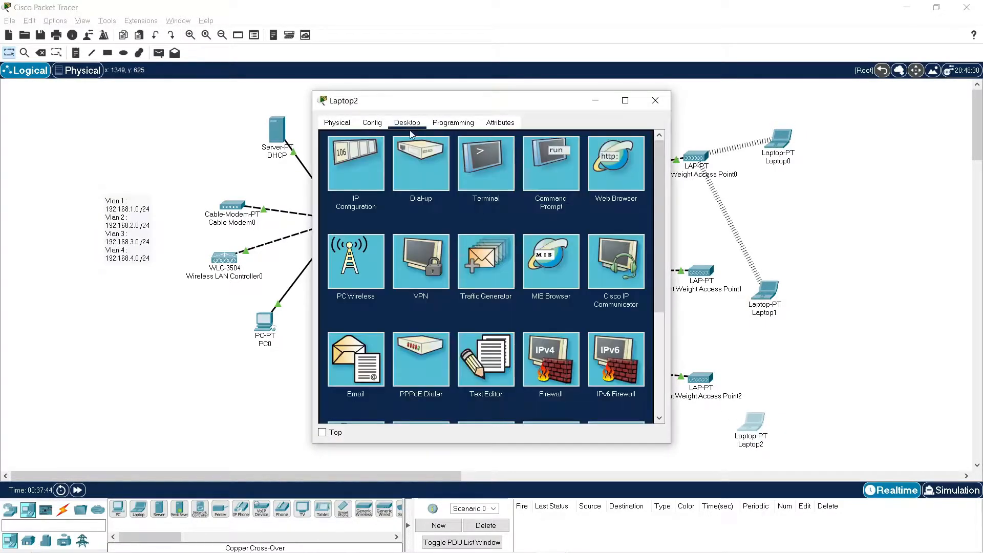
pyautogui.click(362, 283)
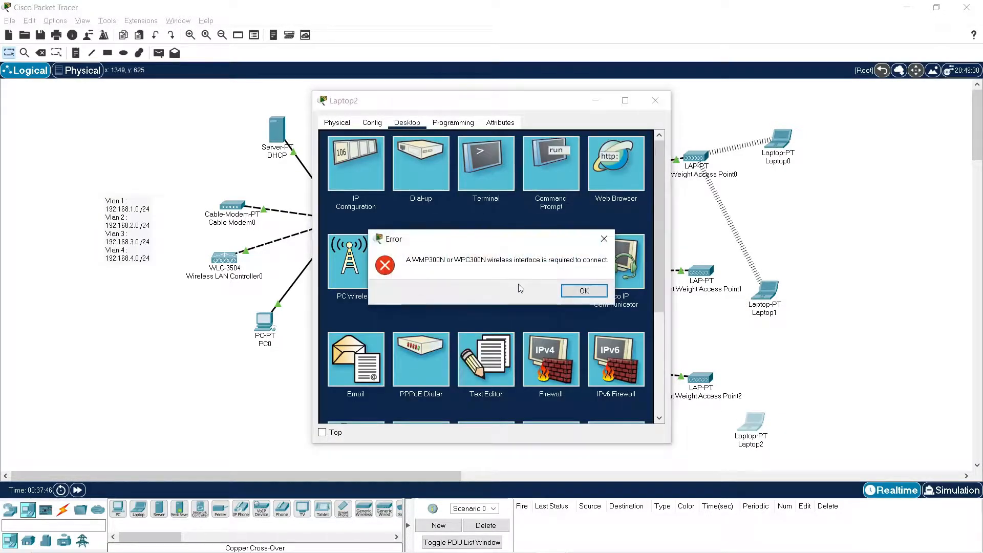
pyautogui.click(586, 290)
# Replace Laptop2's network module with the WPC300N wireless module and power the laptop back on.
pyautogui.click(337, 123)
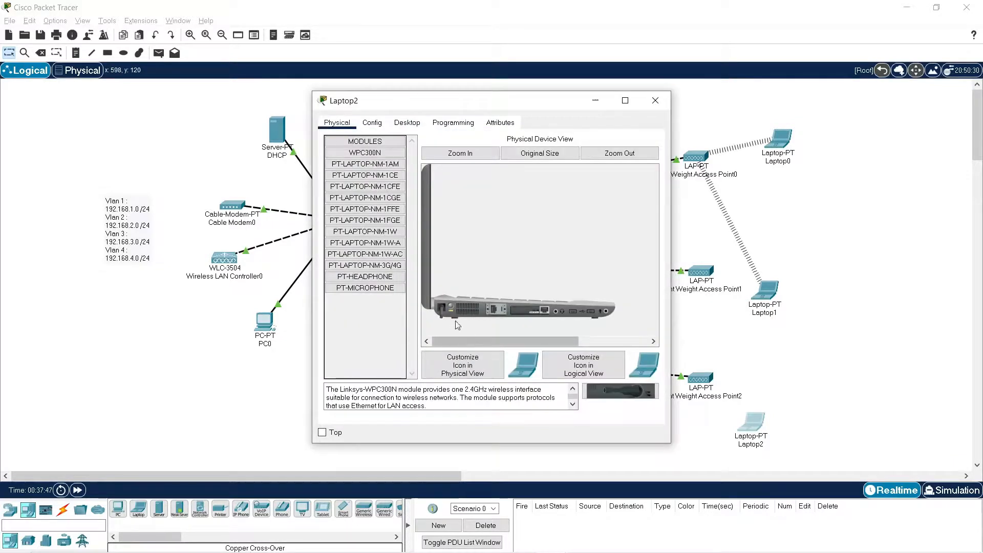
pyautogui.moveTo(530, 308)
pyautogui.mouseDown()
pyautogui.moveTo(385, 324)
pyautogui.moveTo(531, 311)
pyautogui.moveTo(622, 387)
pyautogui.moveTo(530, 311)
pyautogui.mouseUp()
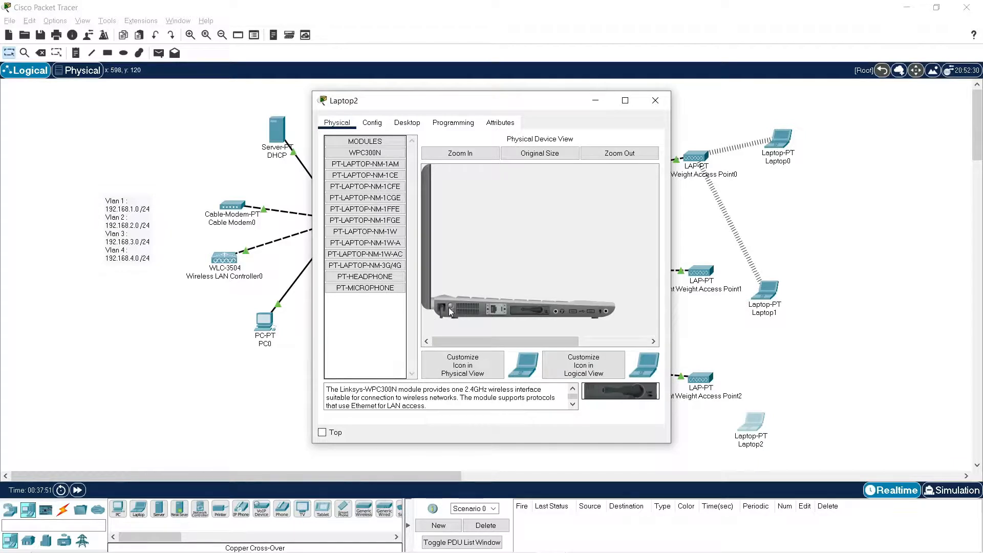
pyautogui.click(451, 306)
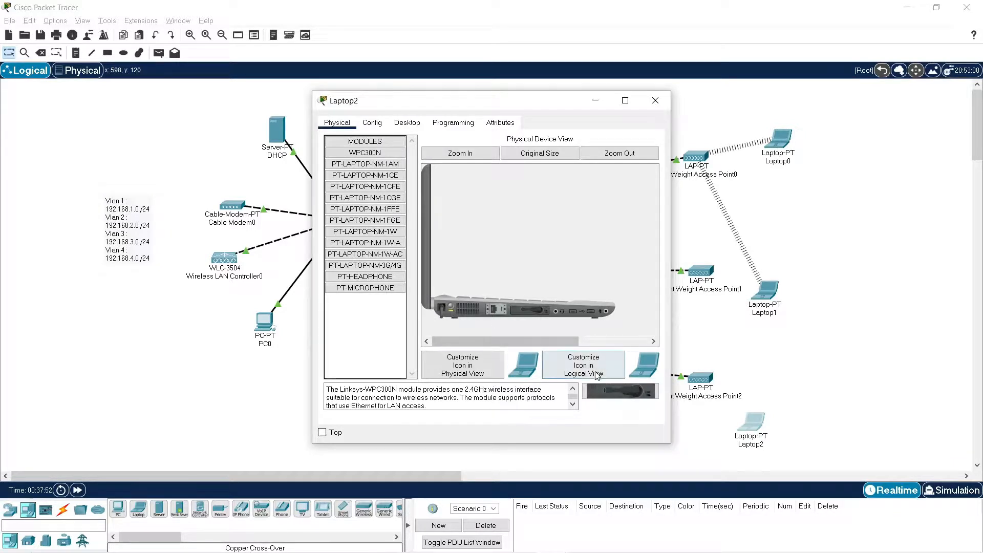
# Look through the wireless networks available to Laptop2 in its PC Wireless utility for the Boards network.
pyautogui.click(373, 123)
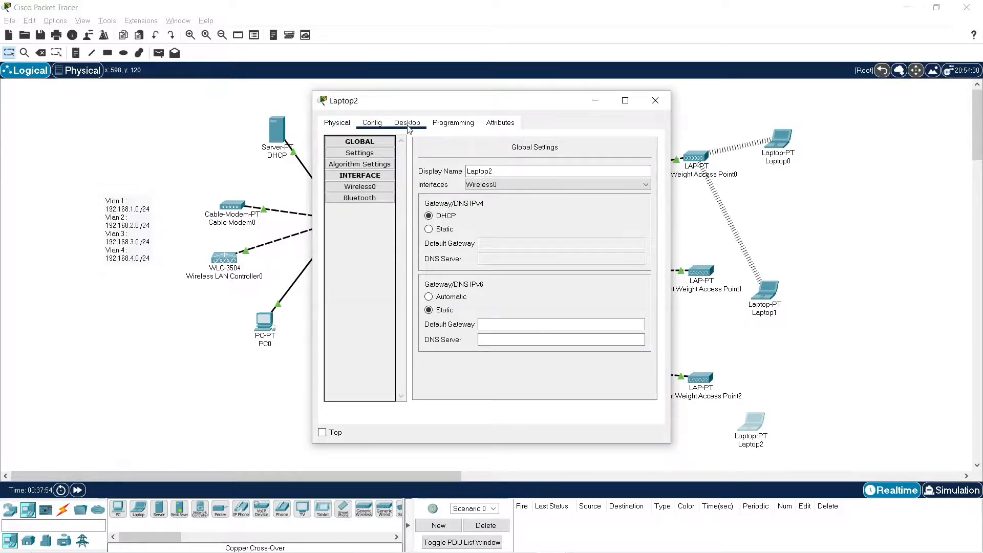
pyautogui.click(409, 128)
pyautogui.click(368, 277)
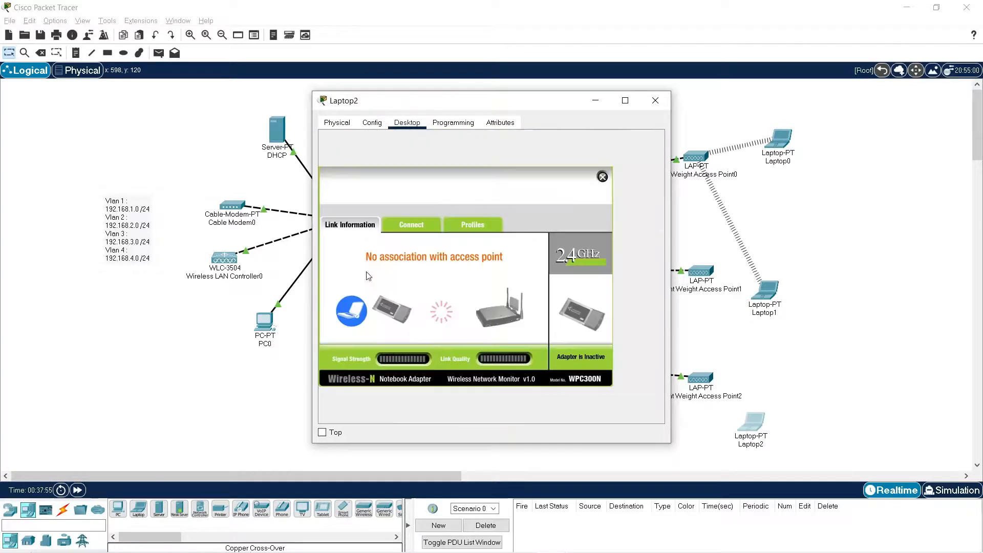
pyautogui.click(412, 226)
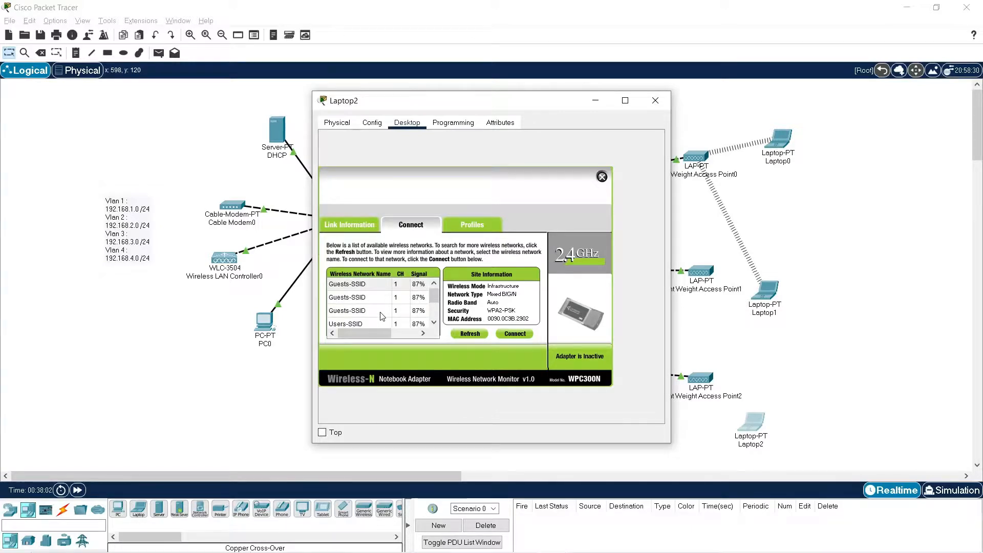
pyautogui.scroll(2, 381, 316)
pyautogui.scroll(-1, 417, 322)
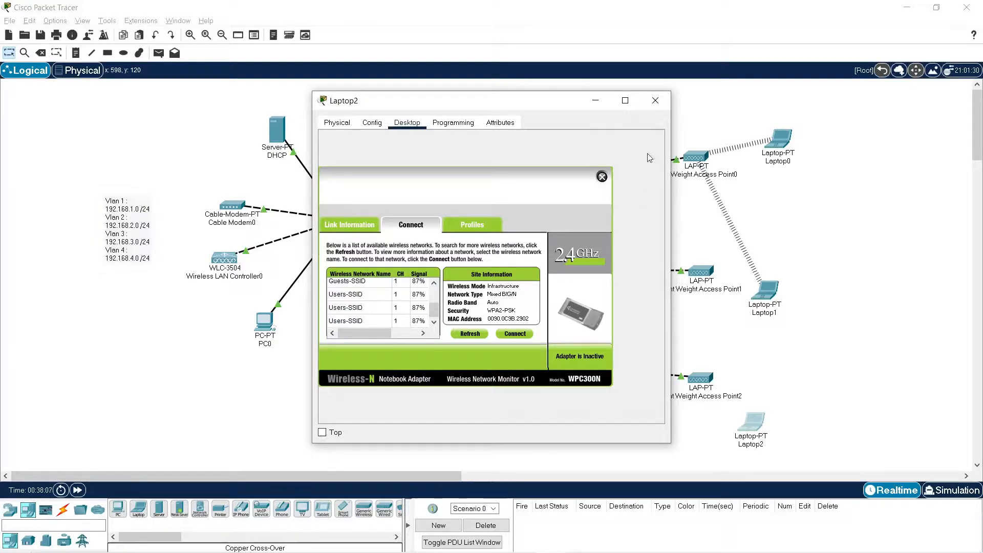
pyautogui.click(656, 101)
# Enable the Boards WLAN in the wireless controller's web interface on PC0 and apply the change.
pyautogui.click(265, 325)
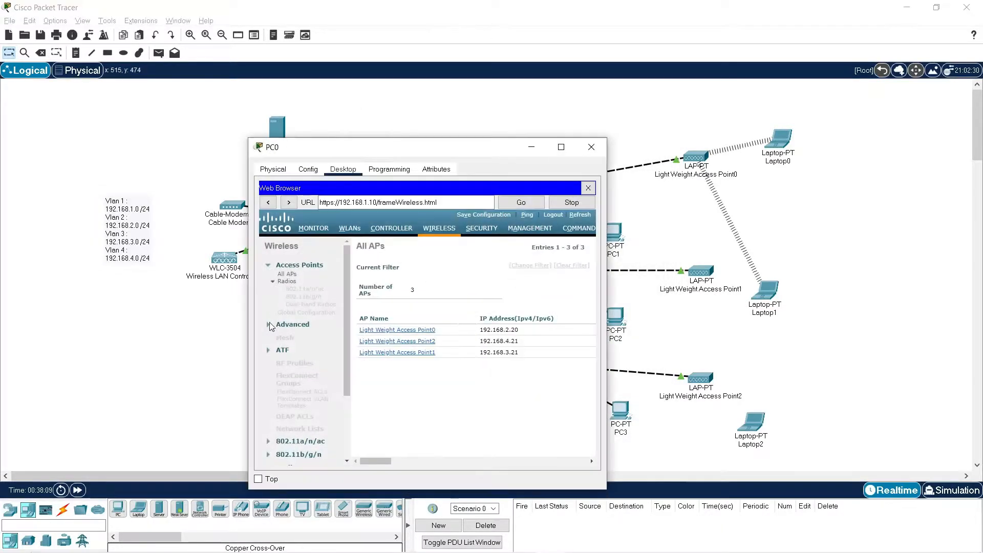
pyautogui.click(584, 137)
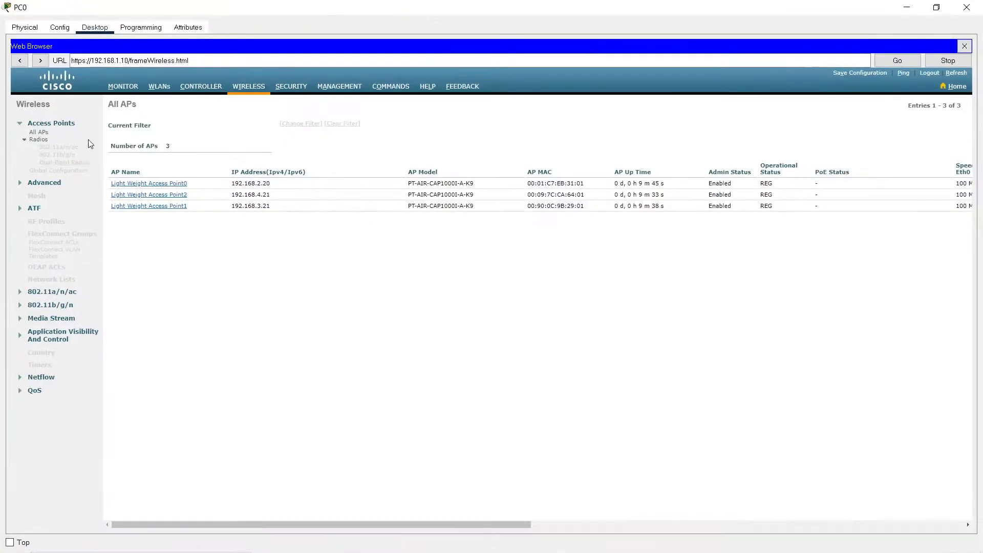
pyautogui.click(165, 87)
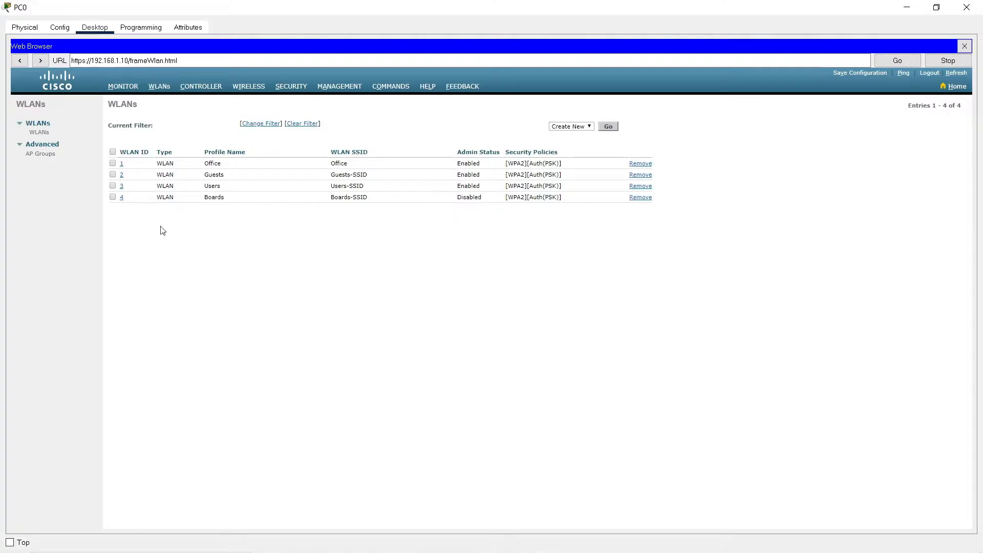
pyautogui.click(123, 198)
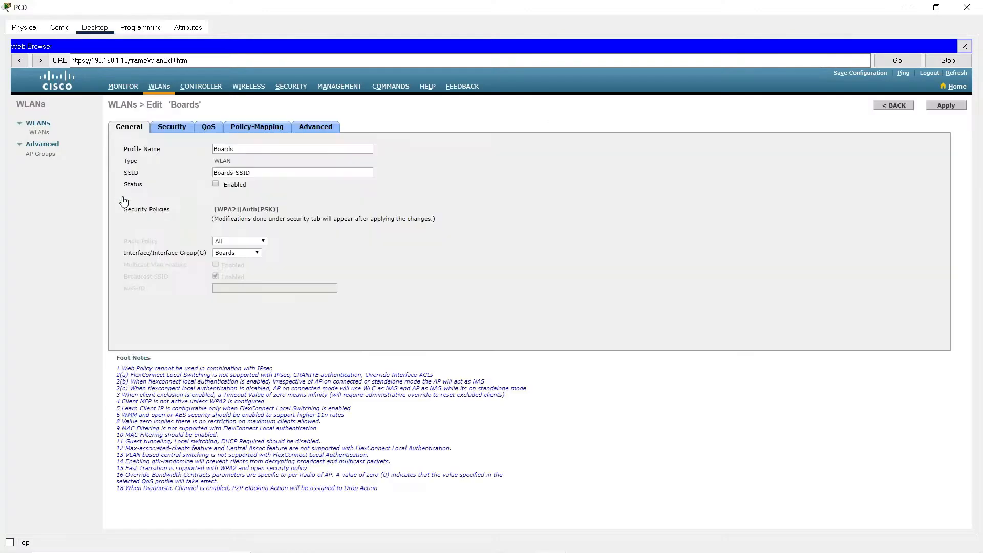
pyautogui.click(947, 106)
pyautogui.click(160, 87)
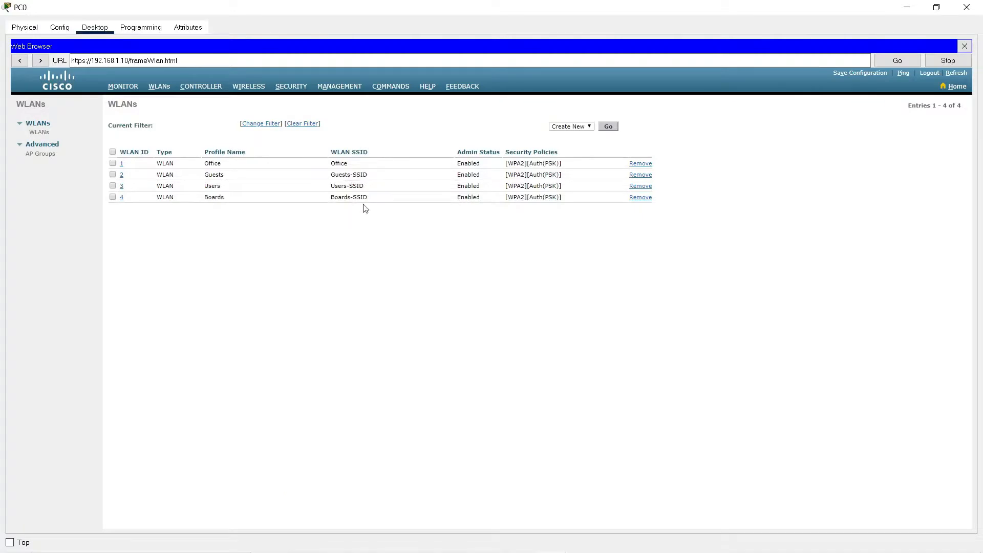
pyautogui.click(907, 7)
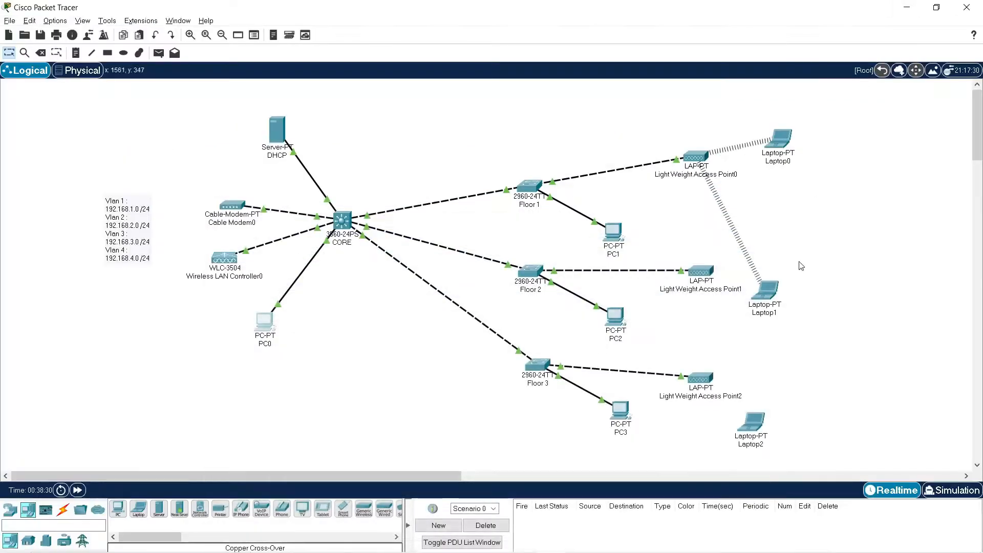
# Connect Laptop2 to Boards-SSID with WPA2-Personal security, entering the pre-shared key.
pyautogui.click(751, 424)
pyautogui.click(369, 264)
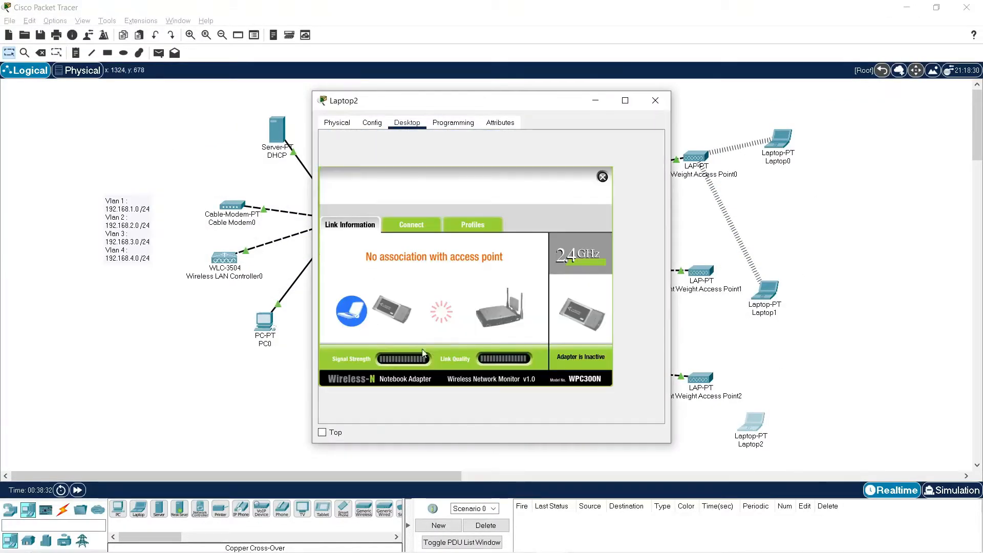
pyautogui.click(419, 226)
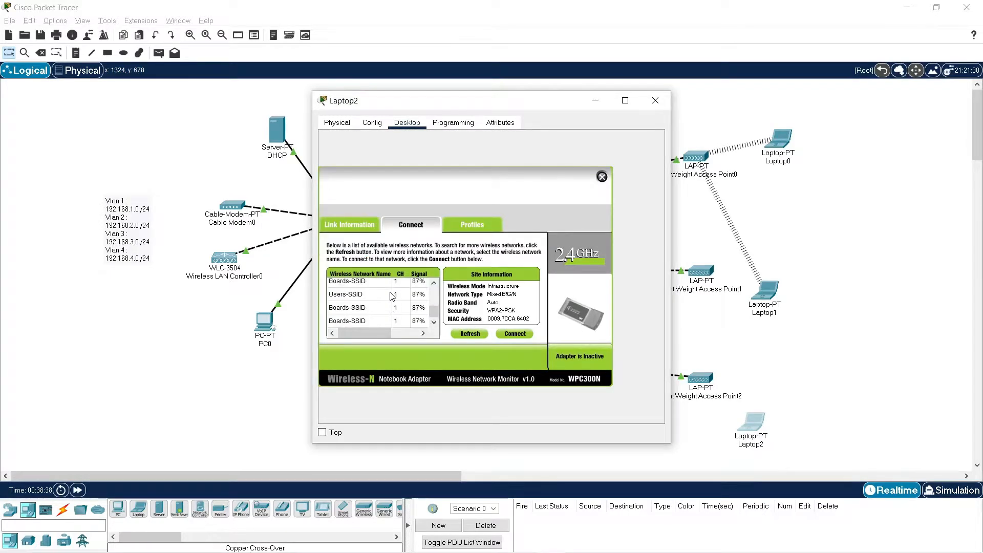
pyautogui.click(360, 311)
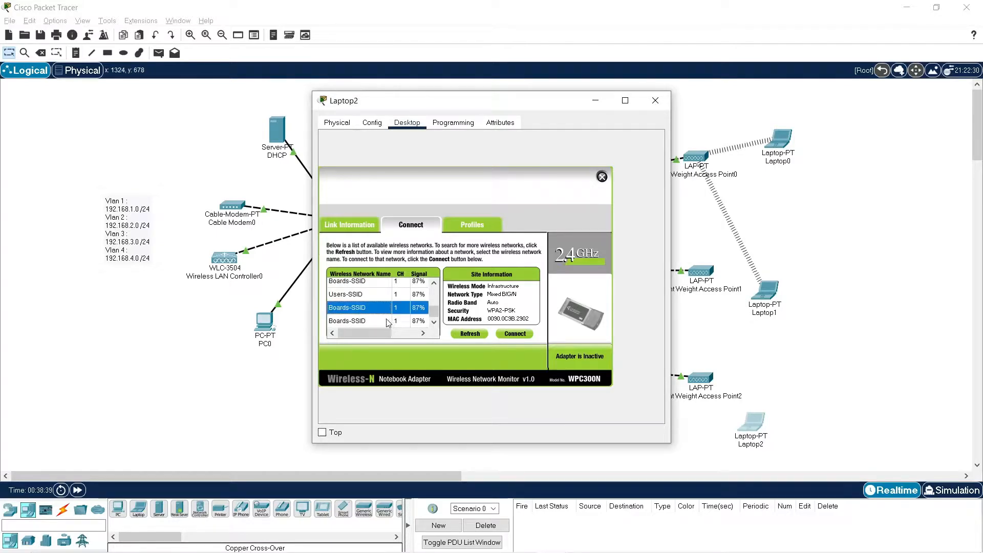
pyautogui.click(512, 334)
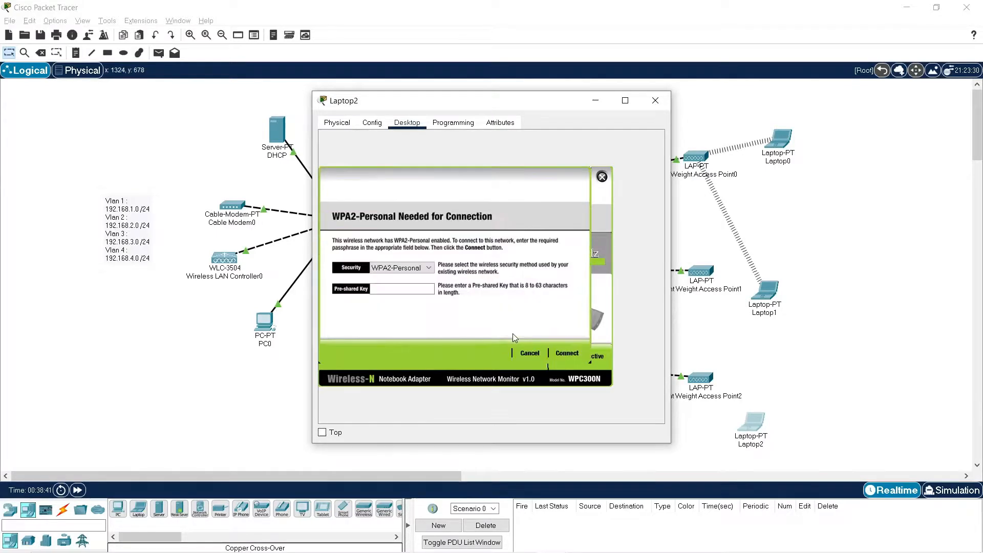
pyautogui.click(411, 290)
pyautogui.write('qwertyuiop')
pyautogui.click(567, 354)
pyautogui.click(655, 100)
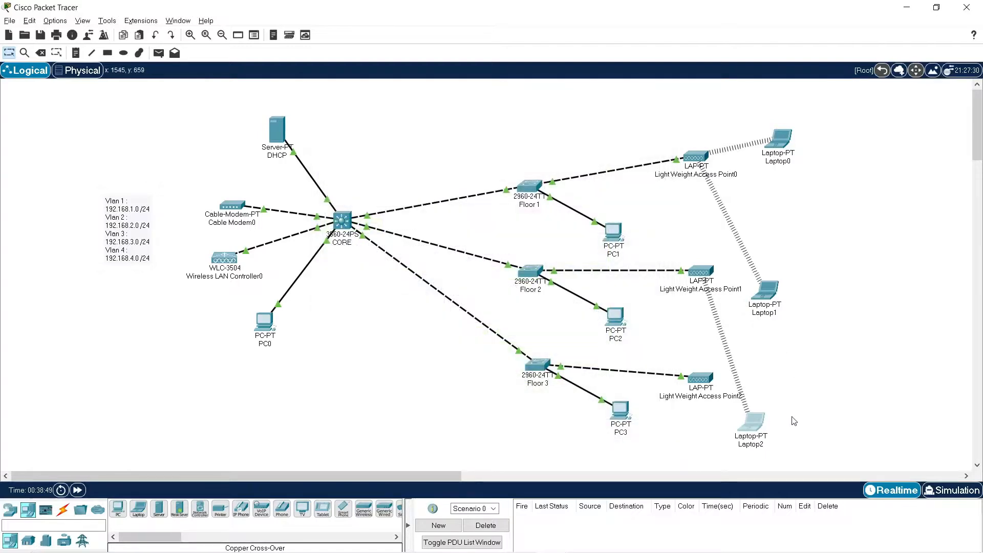
# Try placing Laptop2 beside Light Weight Access Point1 and Laptop1 below Light Weight Access Point2.
pyautogui.moveTo(757, 427); pyautogui.dragTo(845, 246)
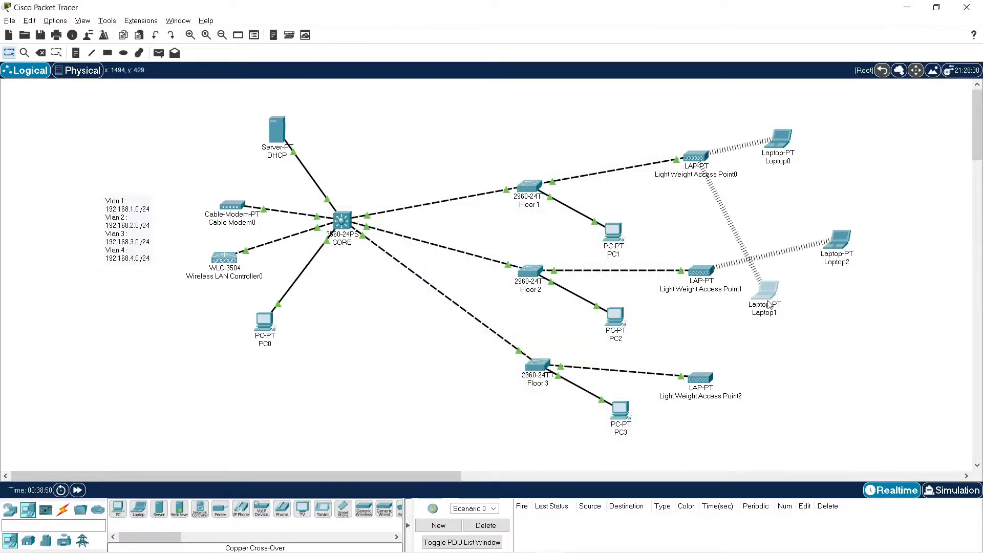
pyautogui.moveTo(768, 304); pyautogui.dragTo(761, 430)
pyautogui.click(760, 421)
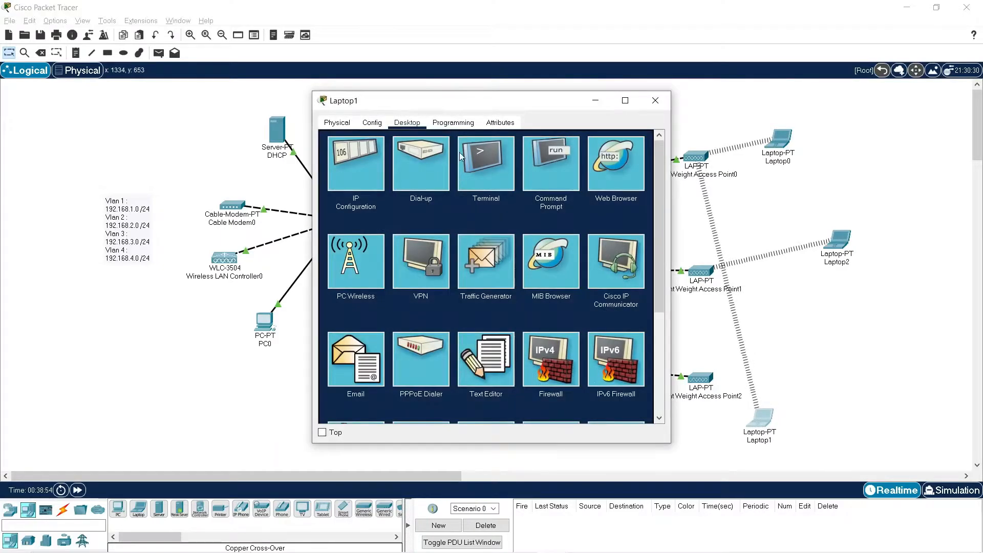
pyautogui.click(656, 101)
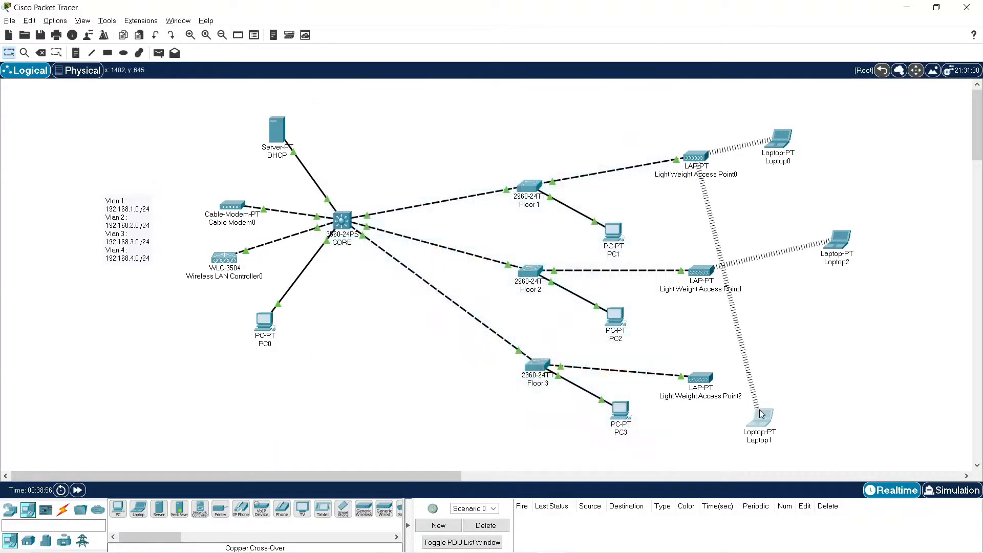
# Rearrange the wireless devices: Laptop1 below Laptop0, Laptop2 beside Light Weight Access Point1, Access Point2 slightly right and Access Point0 slightly up.
pyautogui.moveTo(762, 415); pyautogui.dragTo(771, 209)
pyautogui.moveTo(845, 251); pyautogui.dragTo(801, 321)
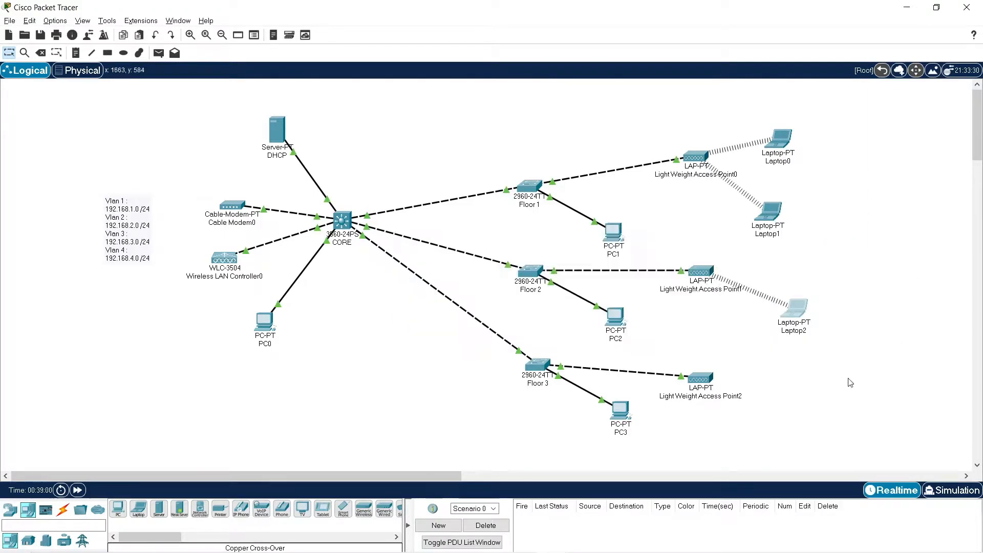
pyautogui.moveTo(710, 383); pyautogui.dragTo(740, 386)
pyautogui.moveTo(741, 388)
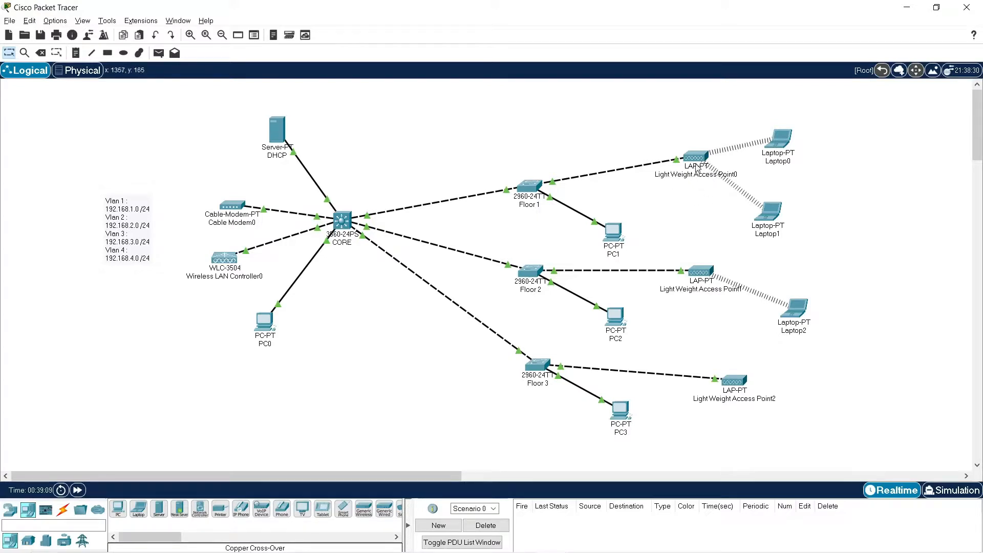
pyautogui.moveTo(700, 157); pyautogui.dragTo(697, 142)
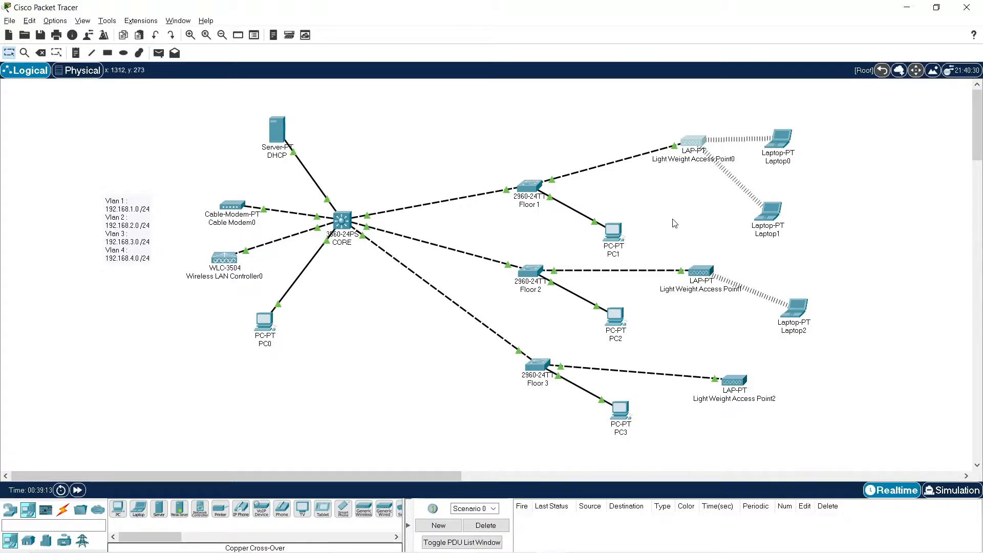
# Run sh vlan br in privileged mode on the Floor 1 switch and examine the entries for VLANs 2, 3 and 4.
pyautogui.click(530, 190)
pyautogui.press('Return')
pyautogui.press('Return')
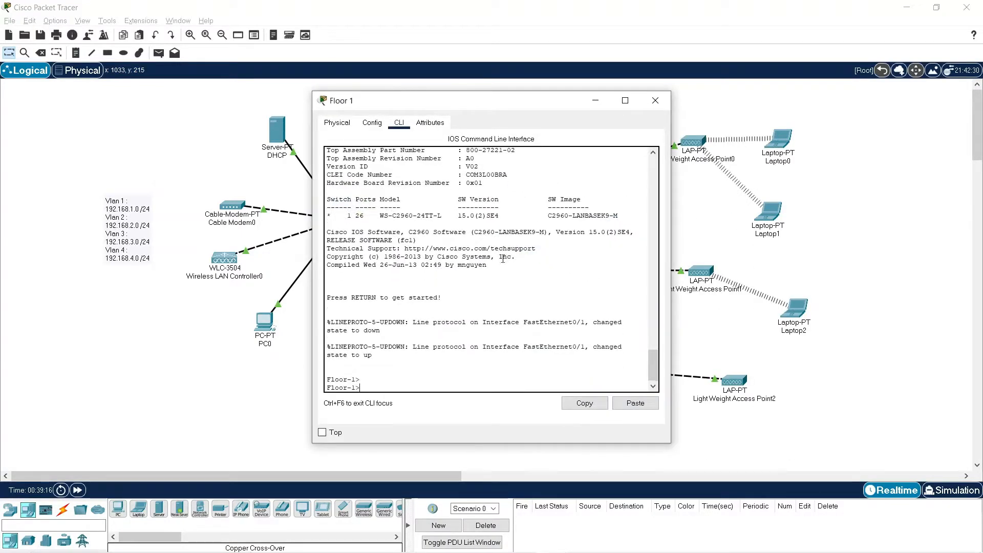
pyautogui.write('en')
pyautogui.press('Return')
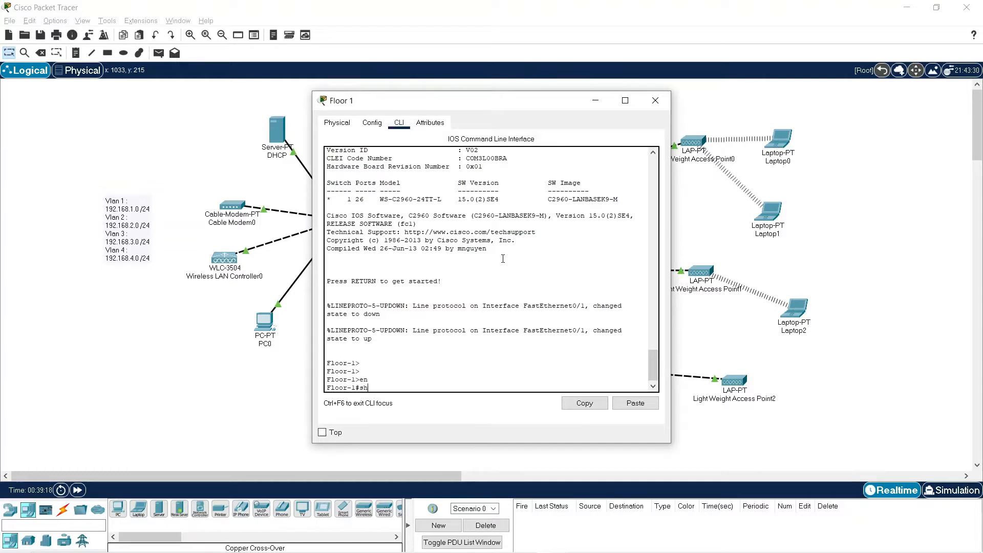
pyautogui.write('sh vlan br')
pyautogui.press('Return')
pyautogui.moveTo(347, 330); pyautogui.dragTo(543, 348)
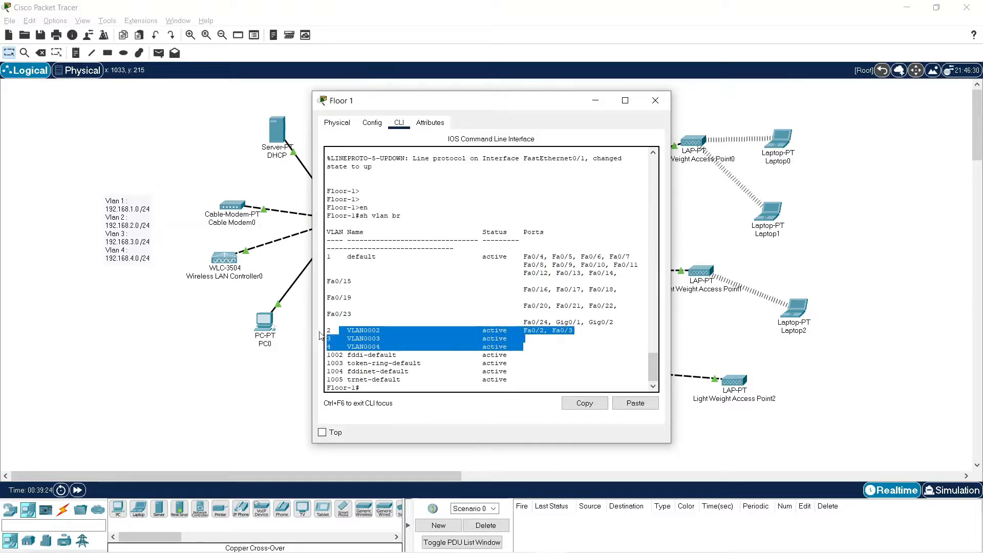
pyautogui.moveTo(327, 330); pyautogui.dragTo(526, 350)
pyautogui.moveTo(344, 331); pyautogui.dragTo(606, 353)
pyautogui.click(656, 101)
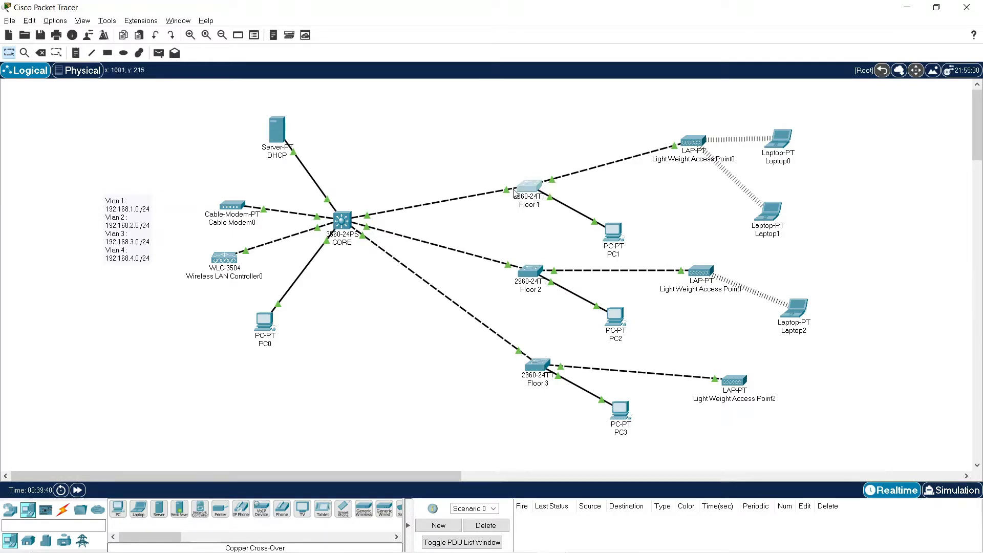
# Move Laptop1 slightly farther from Light Weight Access Point0 and check its wireless addressing details.
pyautogui.moveTo(515, 193)
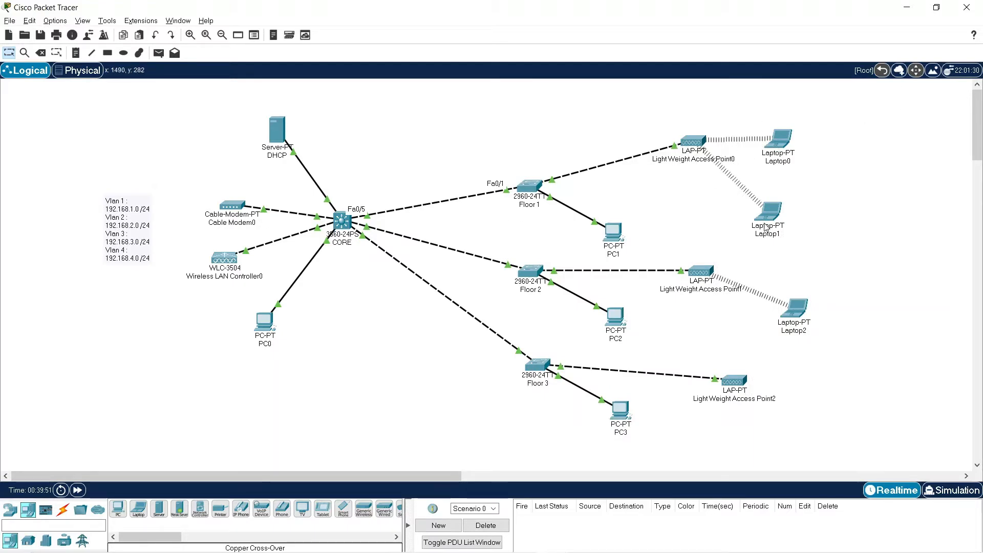
pyautogui.moveTo(772, 217); pyautogui.dragTo(785, 234)
pyautogui.moveTo(790, 240)
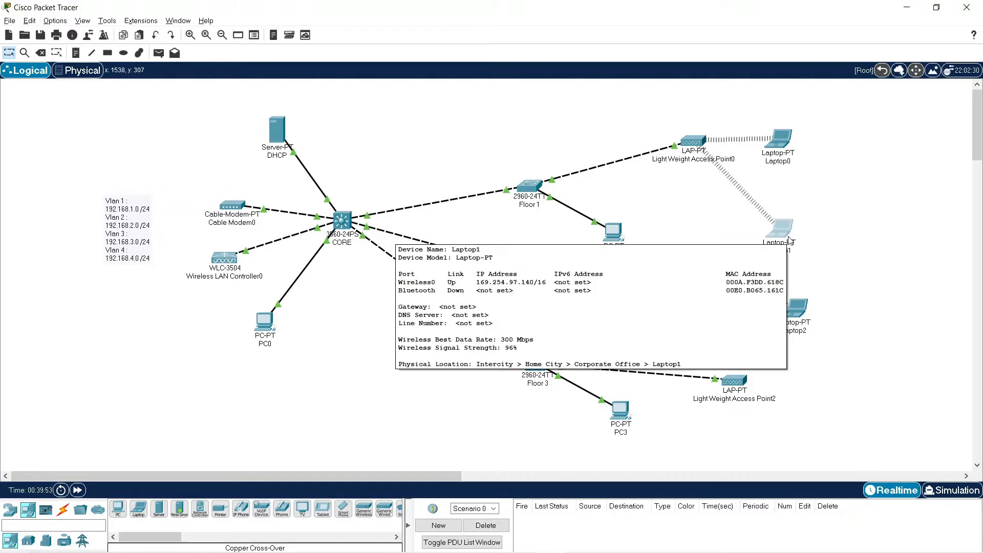